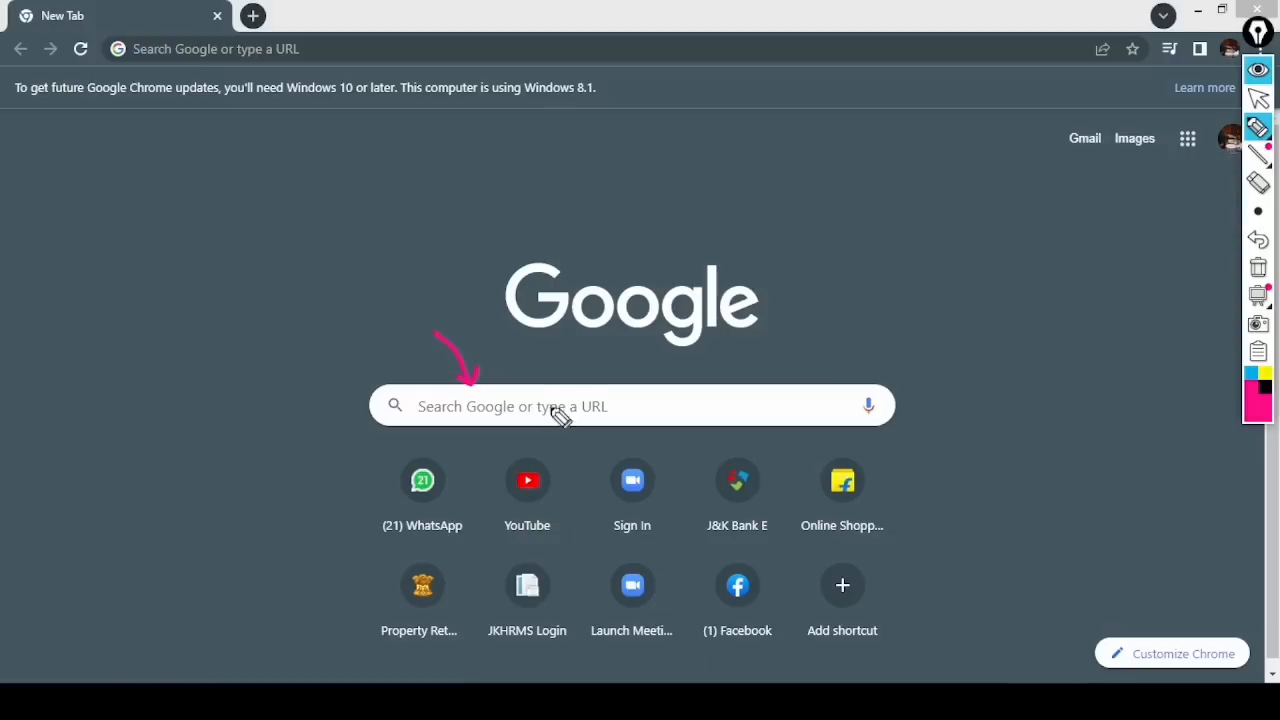
# - Clear the screen annotations and search Google for 'prs jk'
pyautogui.click(1258, 267)
pyautogui.click(1257, 98)
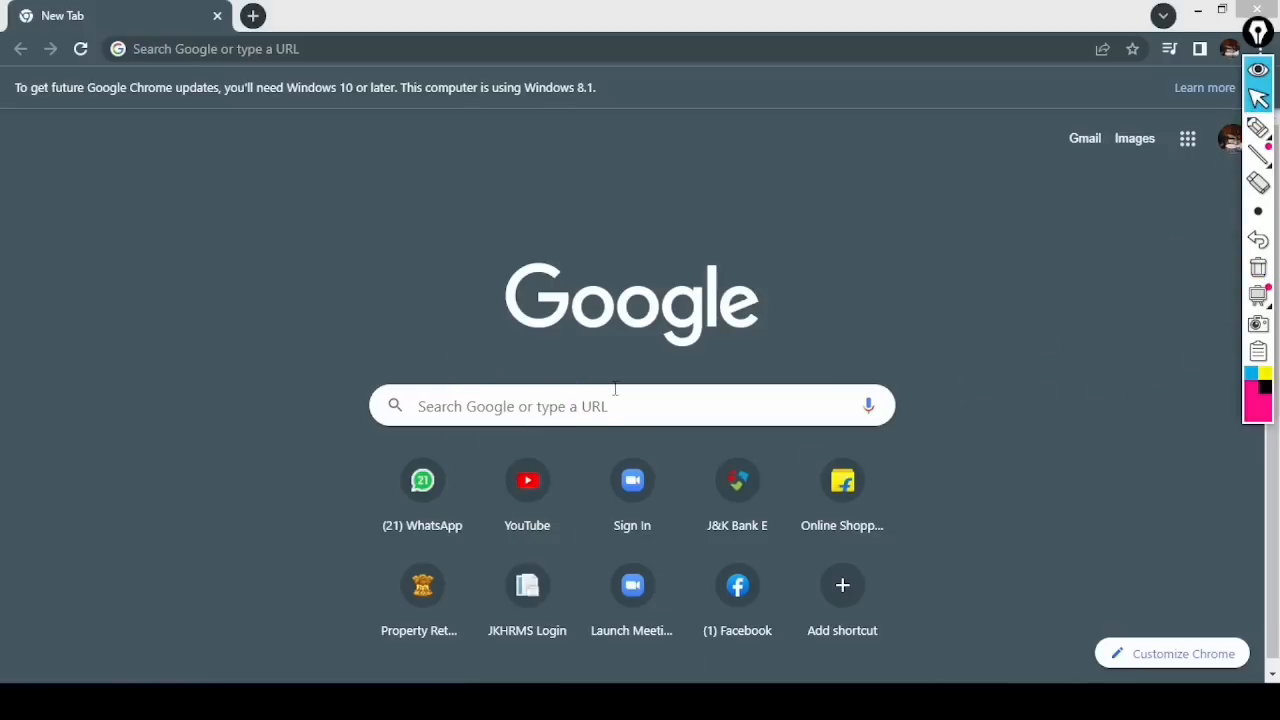
pyautogui.click(574, 414)
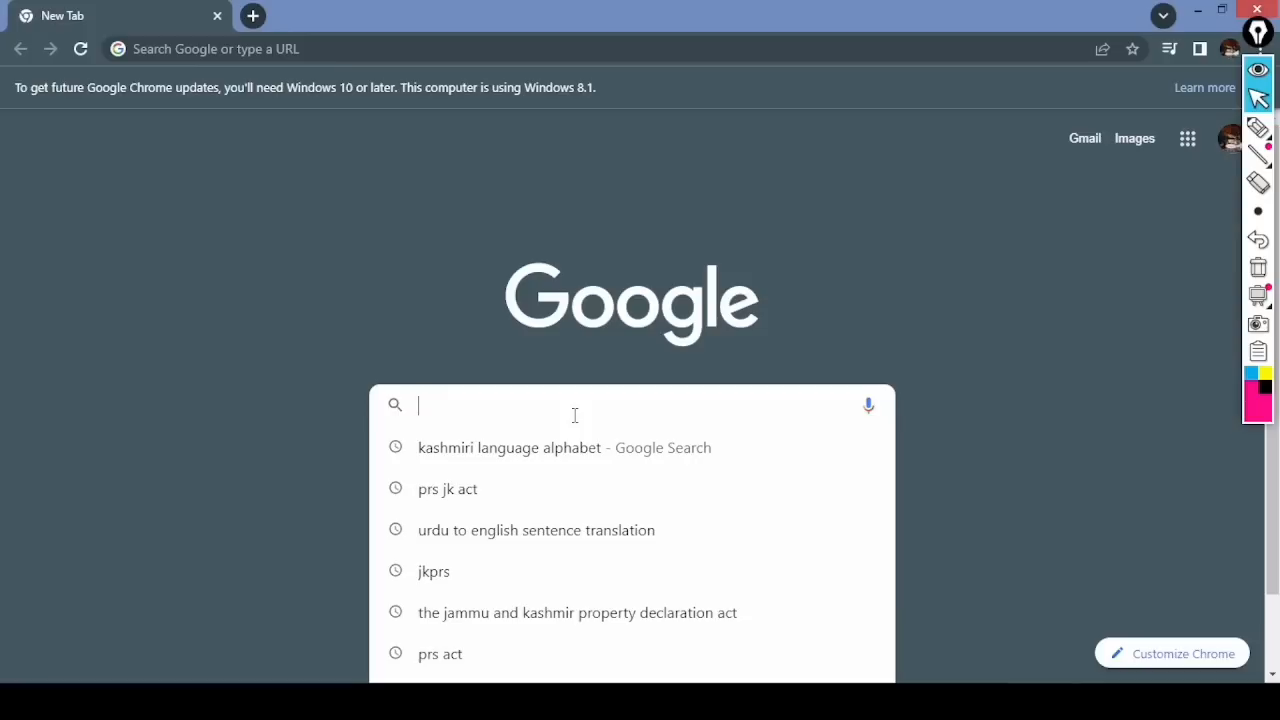
pyautogui.write('prs jk')
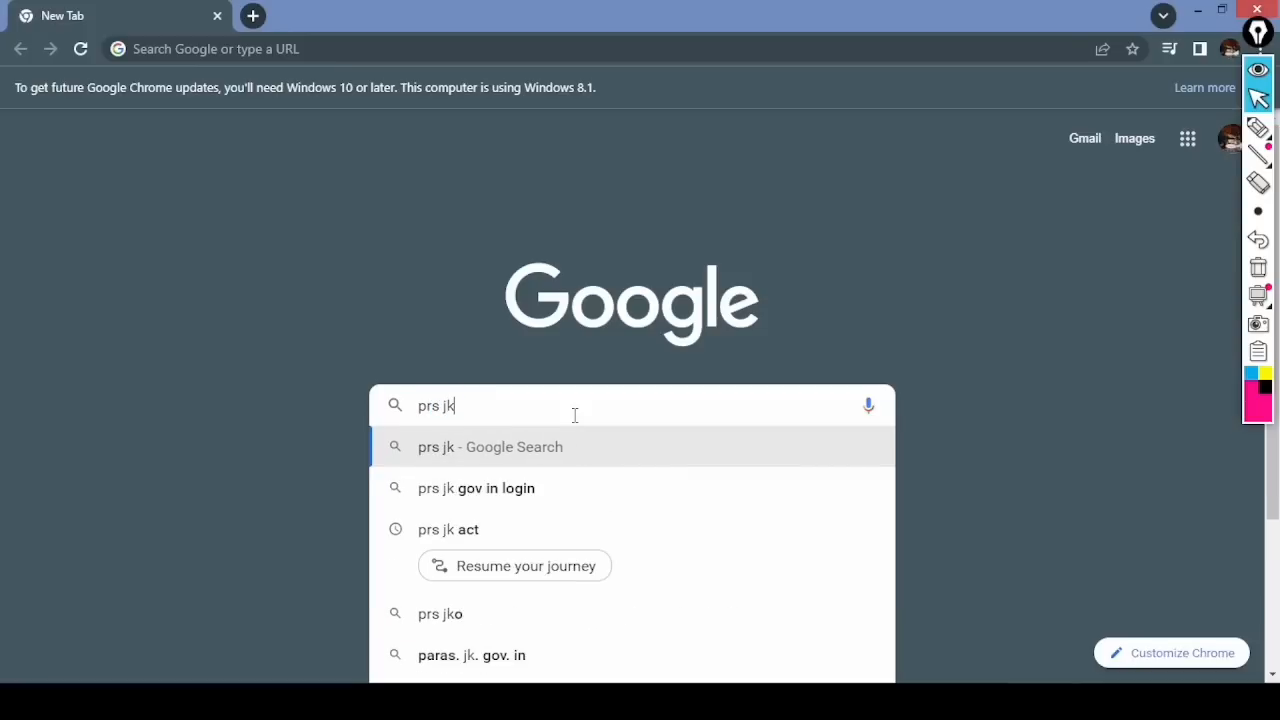
pyautogui.press('Return')
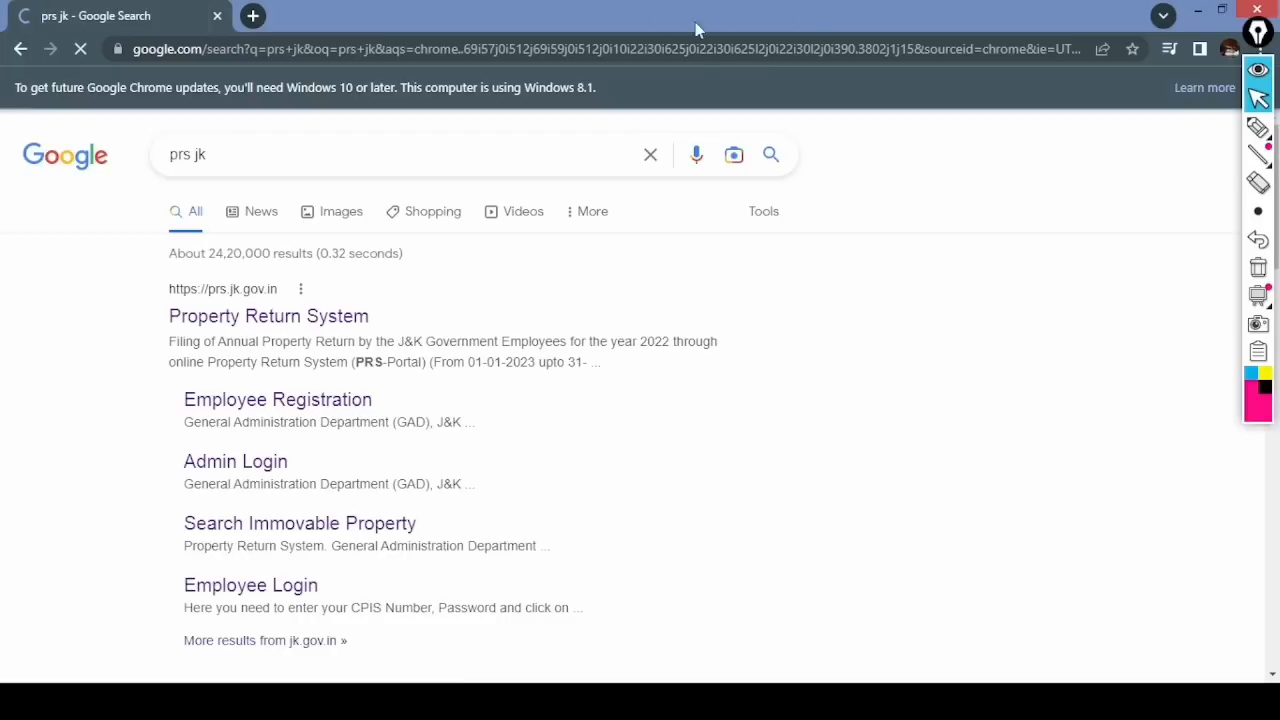
# - Mark the Property Return System result with an arrow and underline, then erase the marks
pyautogui.moveTo(1258, 127)
pyautogui.click(1170, 127)
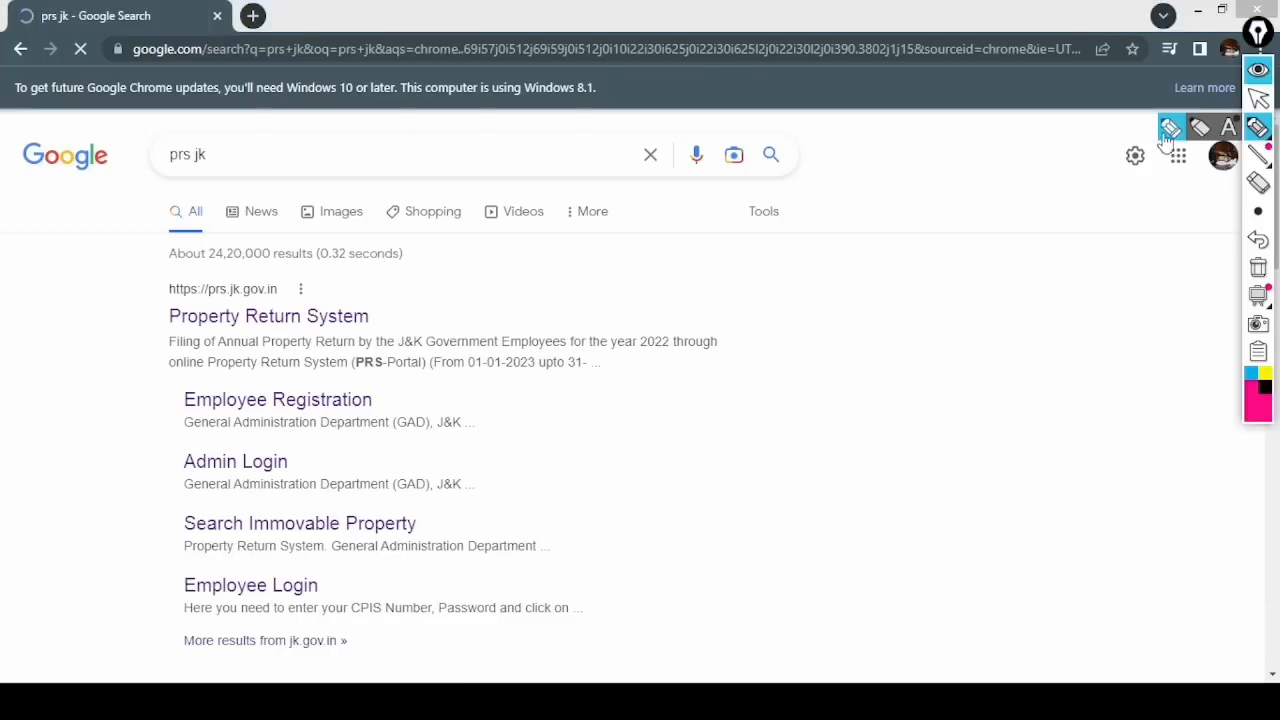
pyautogui.moveTo(416, 269)
pyautogui.mouseDown()
pyautogui.moveTo(380, 300)
pyautogui.moveTo(397, 299)
pyautogui.mouseUp()
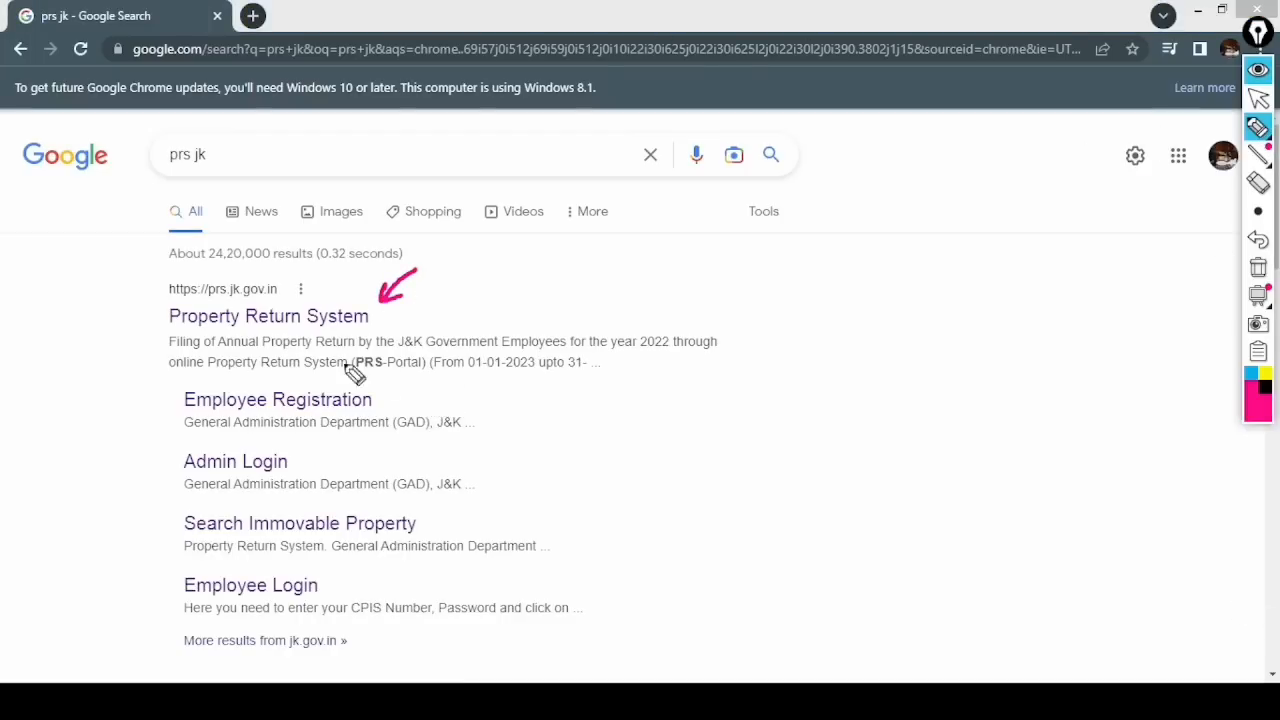
pyautogui.moveTo(172, 333); pyautogui.dragTo(370, 336)
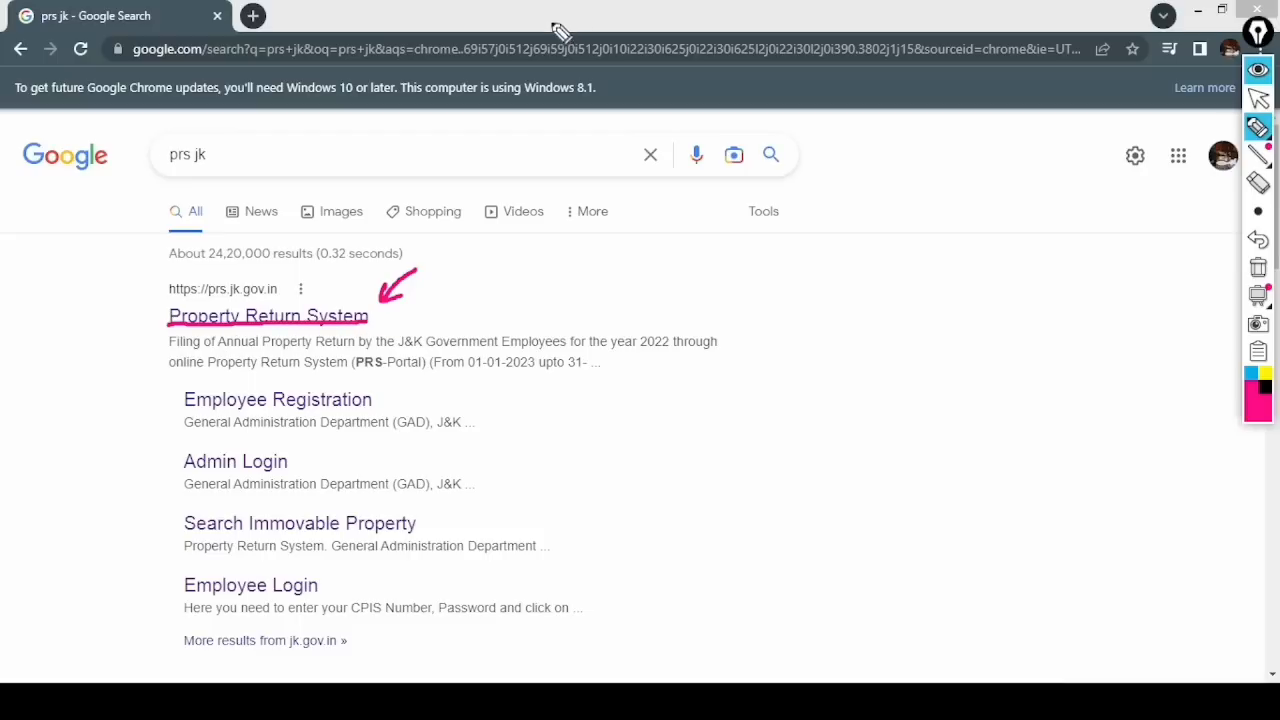
pyautogui.click(1258, 267)
pyautogui.click(1258, 97)
# - Open the Property Return System site and circle its navigation options
pyautogui.click(318, 322)
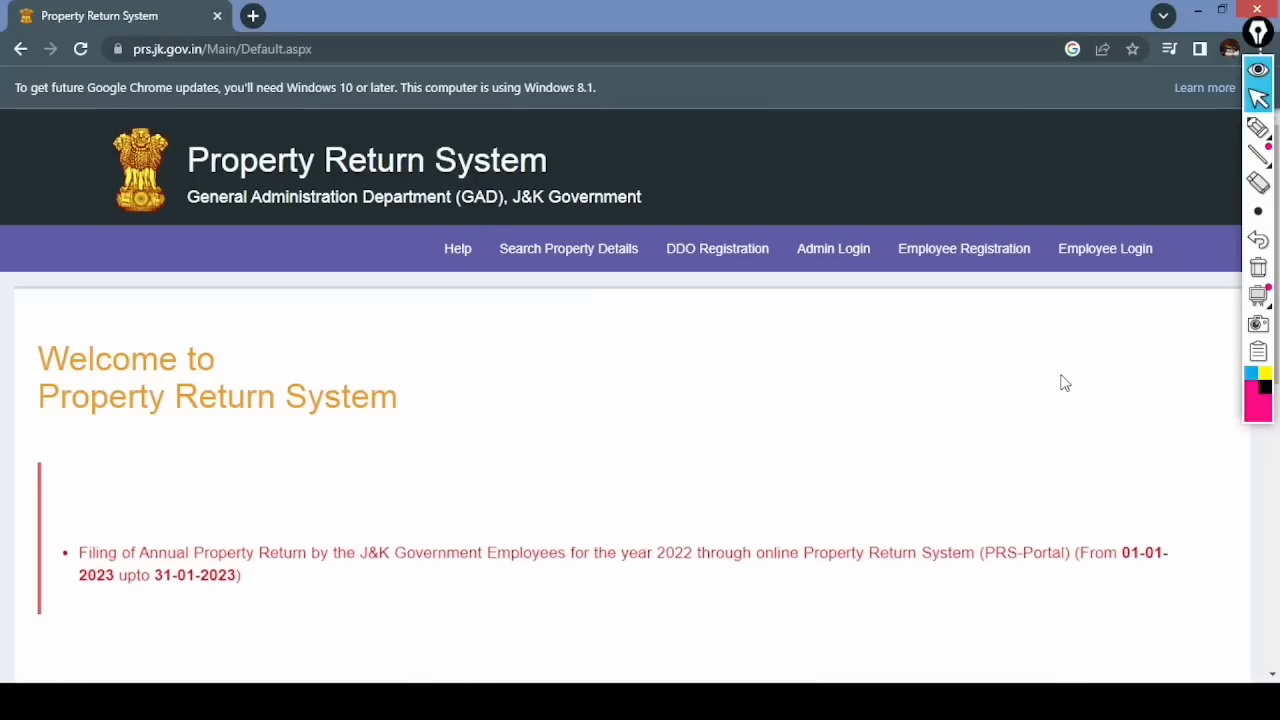
pyautogui.click(1257, 127)
pyautogui.moveTo(1199, 240); pyautogui.dragTo(1220, 248)
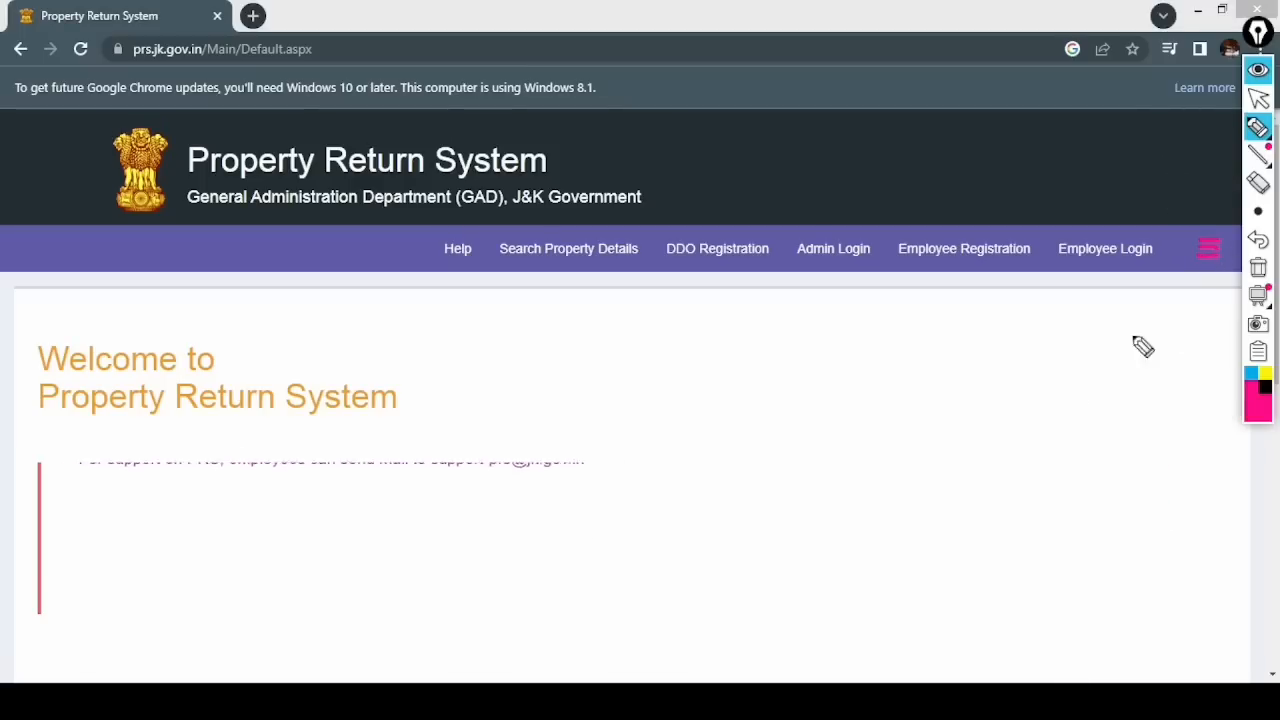
pyautogui.moveTo(478, 236)
pyautogui.mouseDown()
pyautogui.moveTo(497, 268)
pyautogui.moveTo(543, 274)
pyautogui.mouseUp()
pyautogui.moveTo(680, 246); pyautogui.dragTo(728, 254)
pyautogui.moveTo(850, 222)
pyautogui.mouseDown()
pyautogui.moveTo(848, 280)
pyautogui.moveTo(880, 220)
pyautogui.mouseUp()
pyautogui.moveTo(986, 226); pyautogui.dragTo(1000, 224)
pyautogui.moveTo(1089, 237); pyautogui.dragTo(1160, 240)
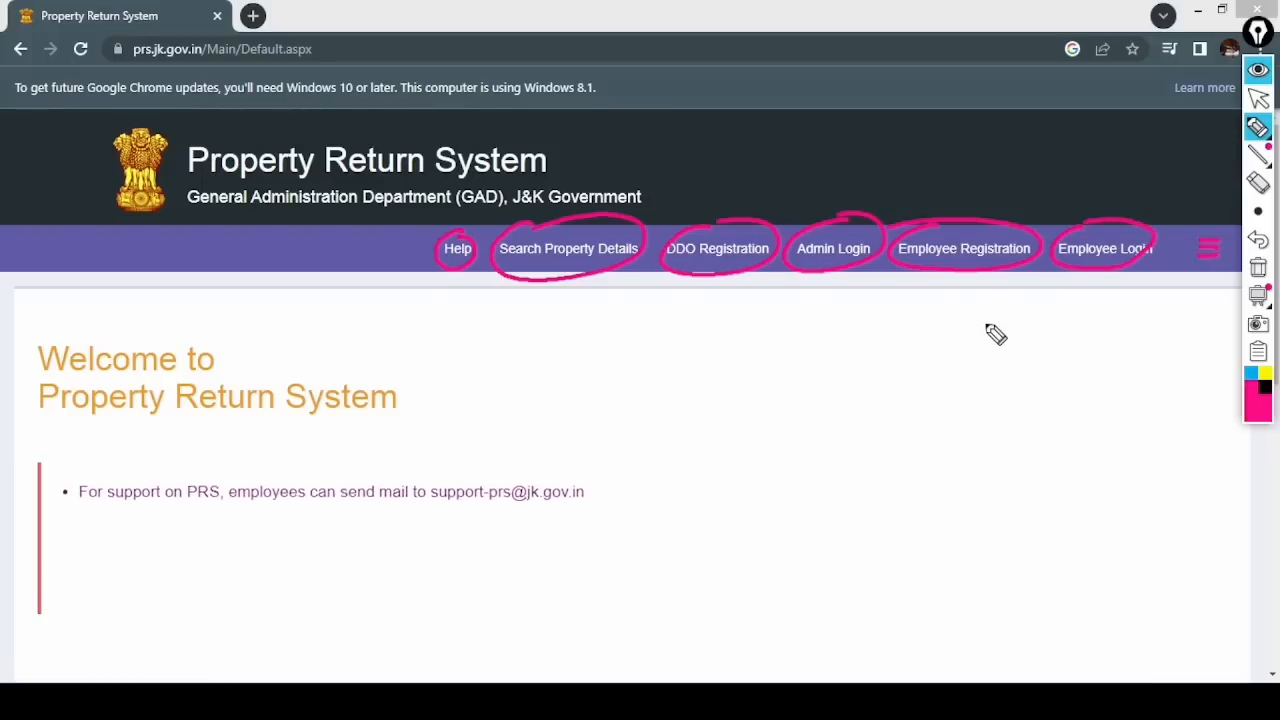
pyautogui.click(1257, 268)
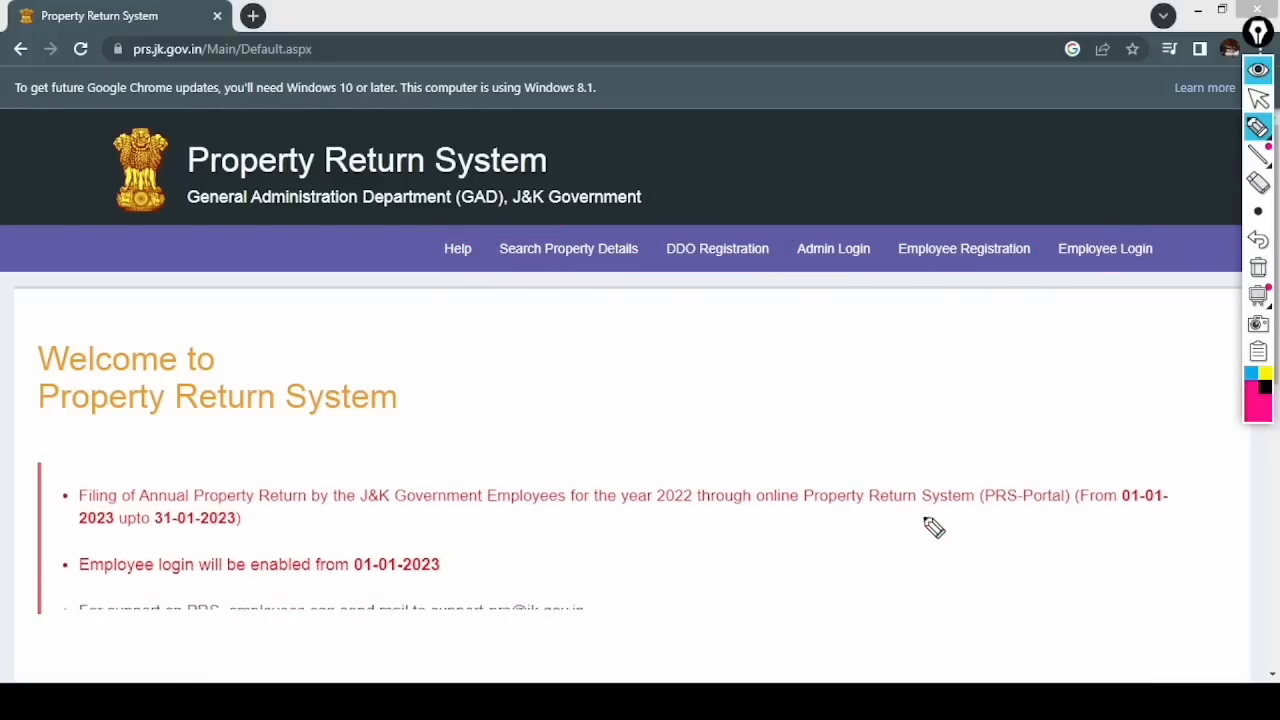
# - Point to Employee Registration with the note 'unregistered employees'
pyautogui.moveTo(906, 262); pyautogui.dragTo(1150, 259)
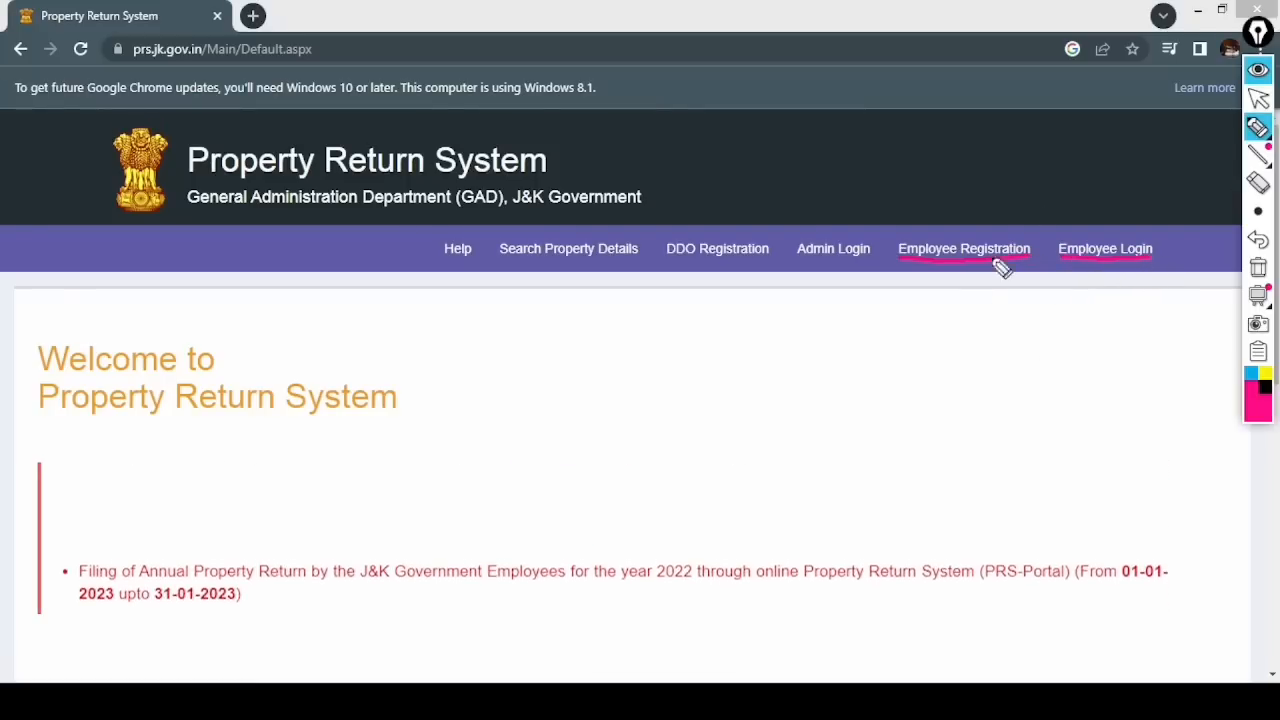
pyautogui.moveTo(979, 186); pyautogui.dragTo(962, 232)
pyautogui.moveTo(977, 211); pyautogui.dragTo(962, 232)
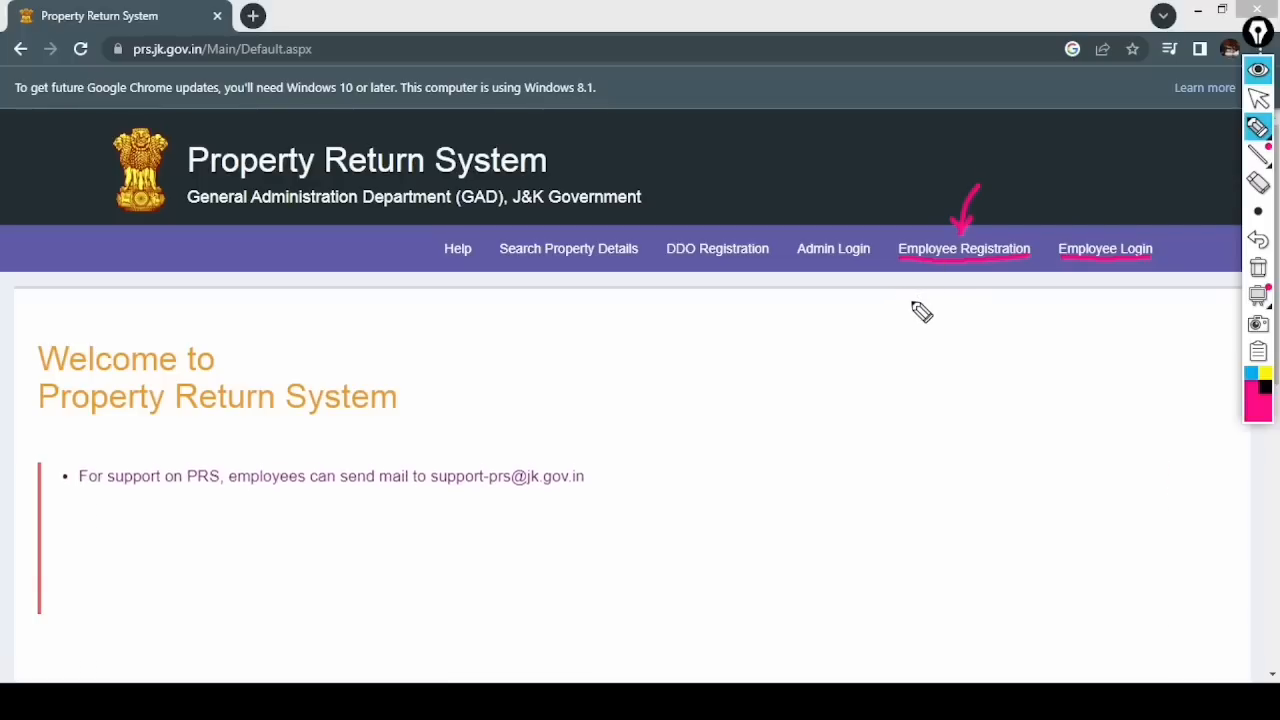
pyautogui.moveTo(907, 287)
pyautogui.mouseDown()
pyautogui.moveTo(920, 300)
pyautogui.moveTo(994, 280)
pyautogui.moveTo(1045, 288)
pyautogui.moveTo(925, 326)
pyautogui.moveTo(1031, 346)
pyautogui.mouseUp()
pyautogui.moveTo(918, 354); pyautogui.dragTo(1030, 350)
# - Note Employee Login is for already registered employees, then re-mark Employee Registration
pyautogui.moveTo(1125, 190)
pyautogui.mouseDown()
pyautogui.moveTo(1117, 240)
pyautogui.moveTo(1128, 214)
pyautogui.mouseUp()
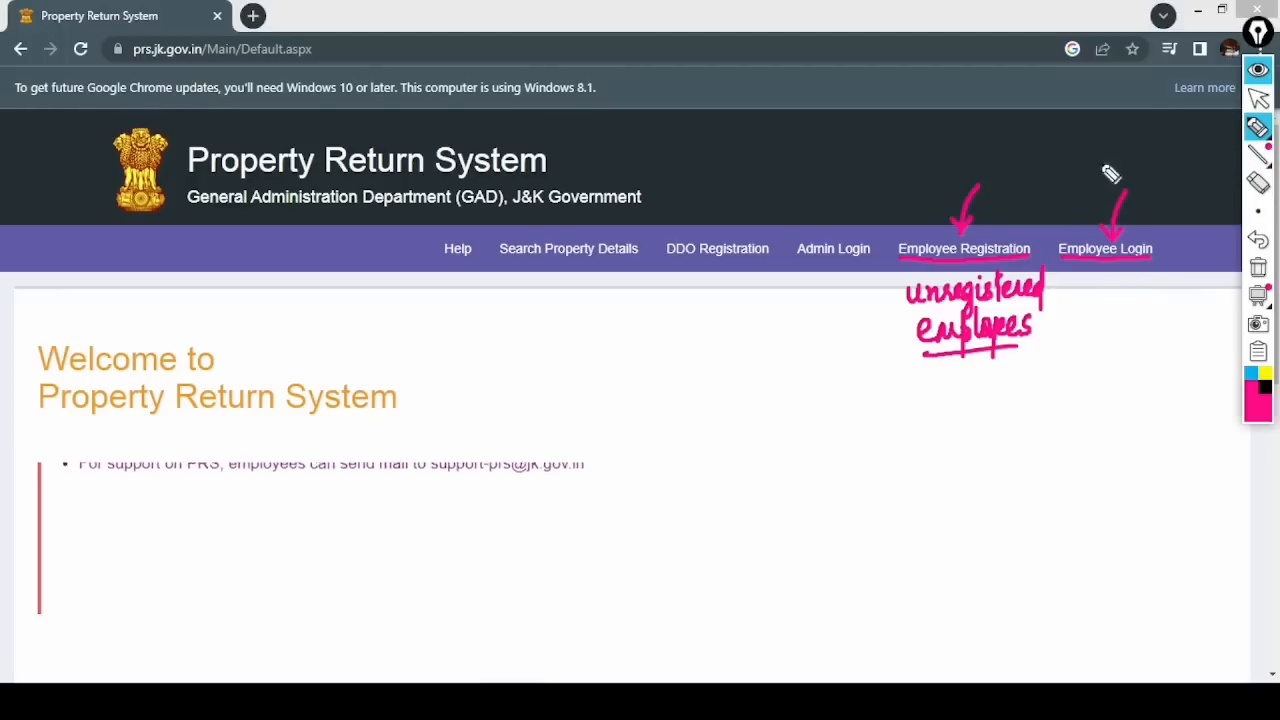
pyautogui.moveTo(1086, 298)
pyautogui.mouseDown()
pyautogui.moveTo(1160, 286)
pyautogui.moveTo(1160, 318)
pyautogui.mouseUp()
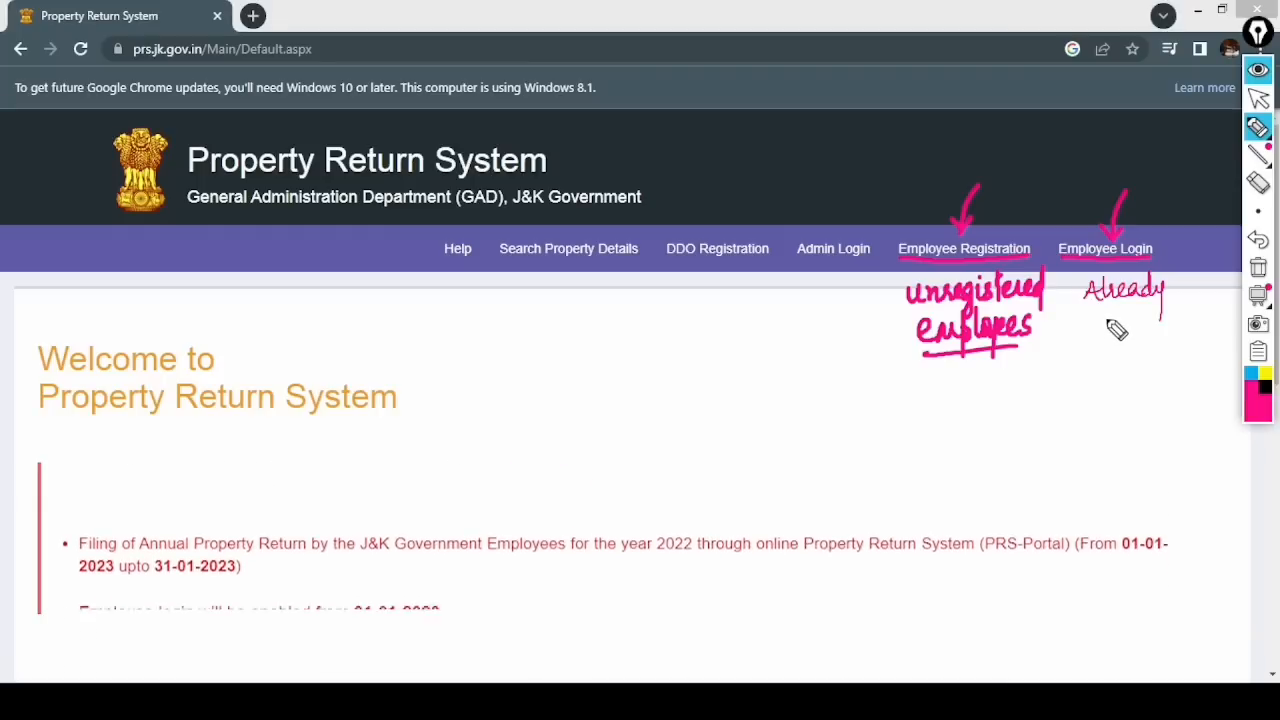
pyautogui.moveTo(1098, 318)
pyautogui.mouseDown()
pyautogui.moveTo(1126, 338)
pyautogui.moveTo(1151, 306)
pyautogui.moveTo(1160, 334)
pyautogui.moveTo(1188, 334)
pyautogui.moveTo(1186, 296)
pyautogui.mouseUp()
pyautogui.moveTo(1083, 357); pyautogui.dragTo(1222, 338)
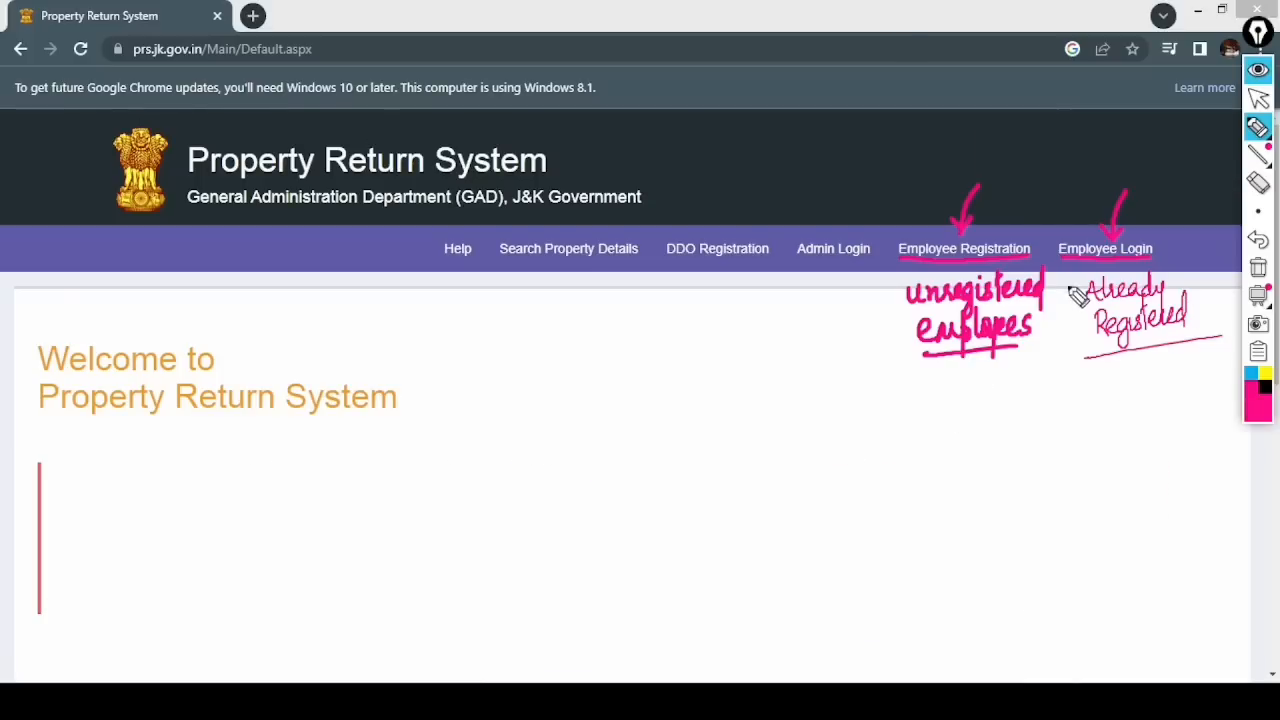
pyautogui.click(1251, 266)
pyautogui.moveTo(898, 262); pyautogui.dragTo(1028, 262)
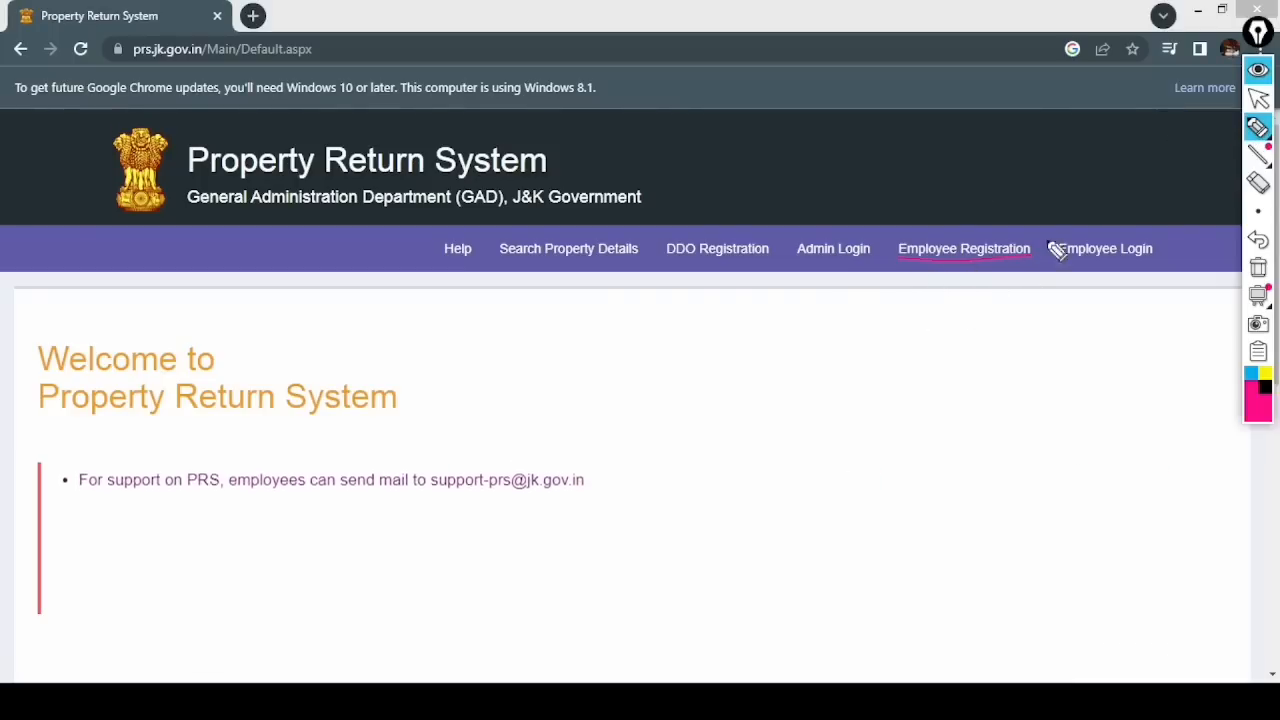
pyautogui.moveTo(952, 205)
pyautogui.mouseDown()
pyautogui.moveTo(953, 245)
pyautogui.moveTo(957, 230)
pyautogui.mouseUp()
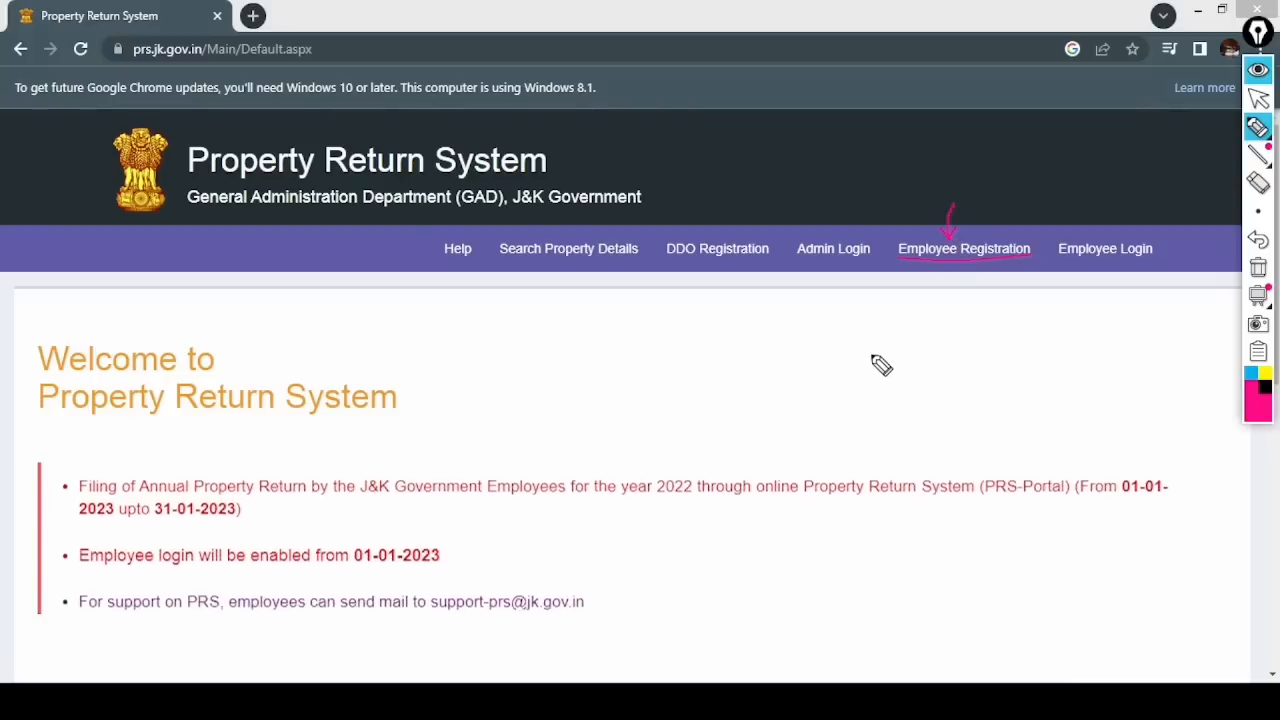
# - Open the Employee Registration page and scroll to its form
pyautogui.moveTo(1261, 132)
pyautogui.click(1258, 98)
pyautogui.click(1258, 267)
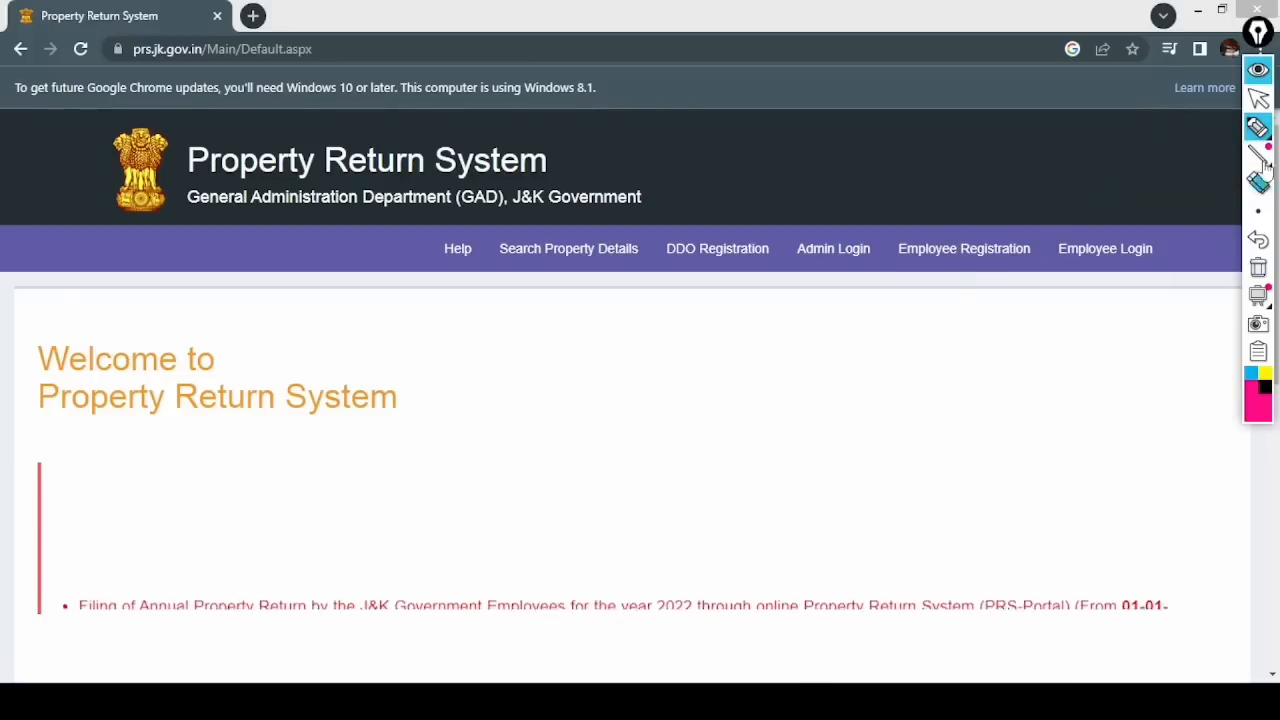
pyautogui.click(962, 258)
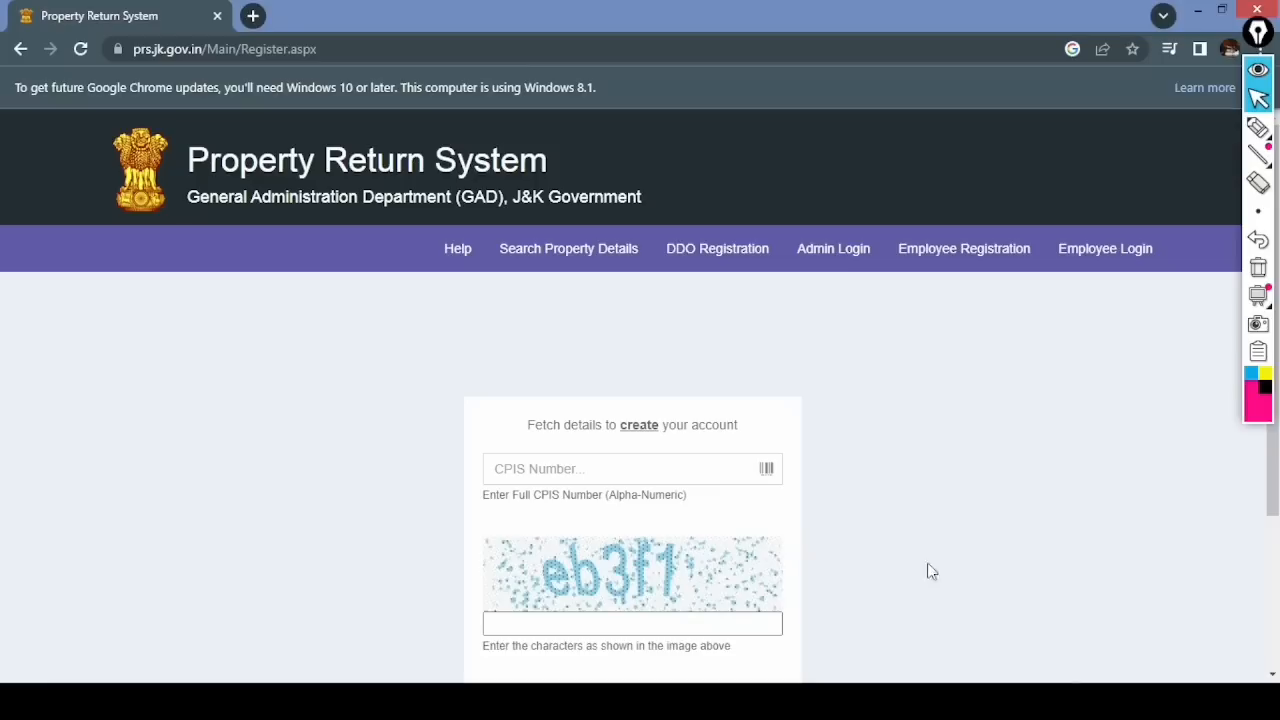
pyautogui.scroll(-2, 1010, 348)
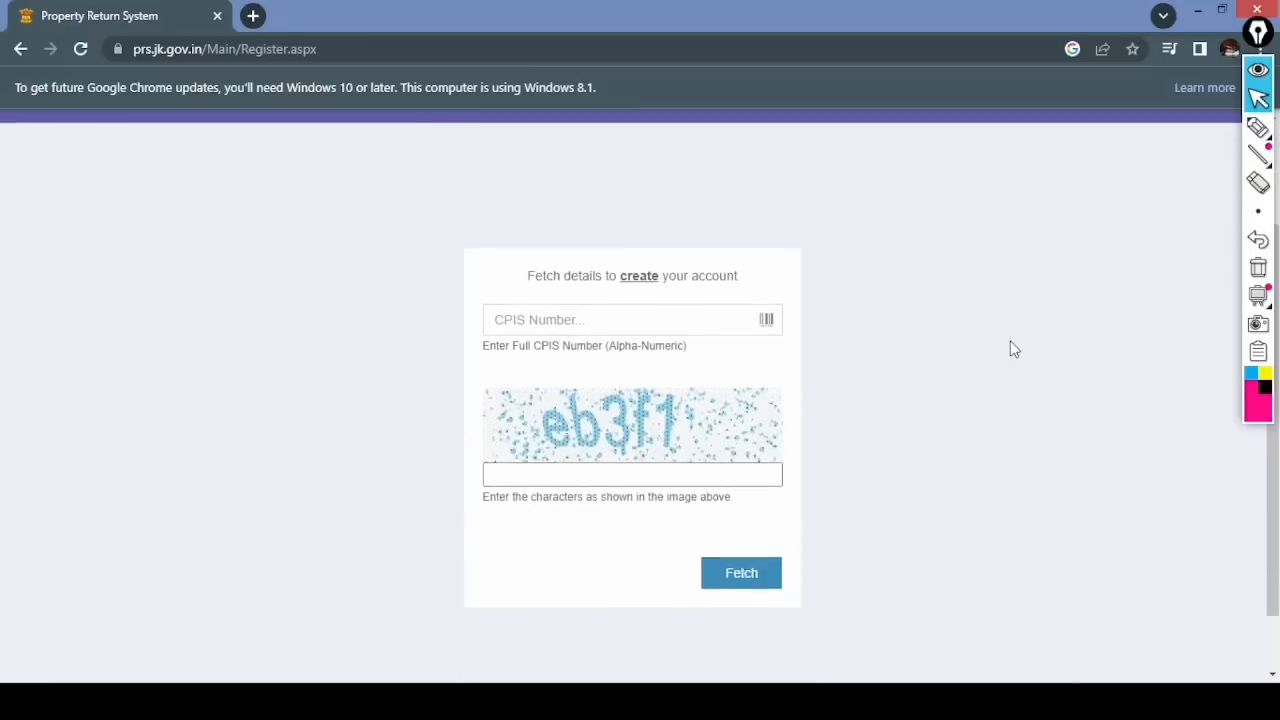
# - Annotate the CPIS number field, the captcha characters and the fetch step
pyautogui.click(1258, 127)
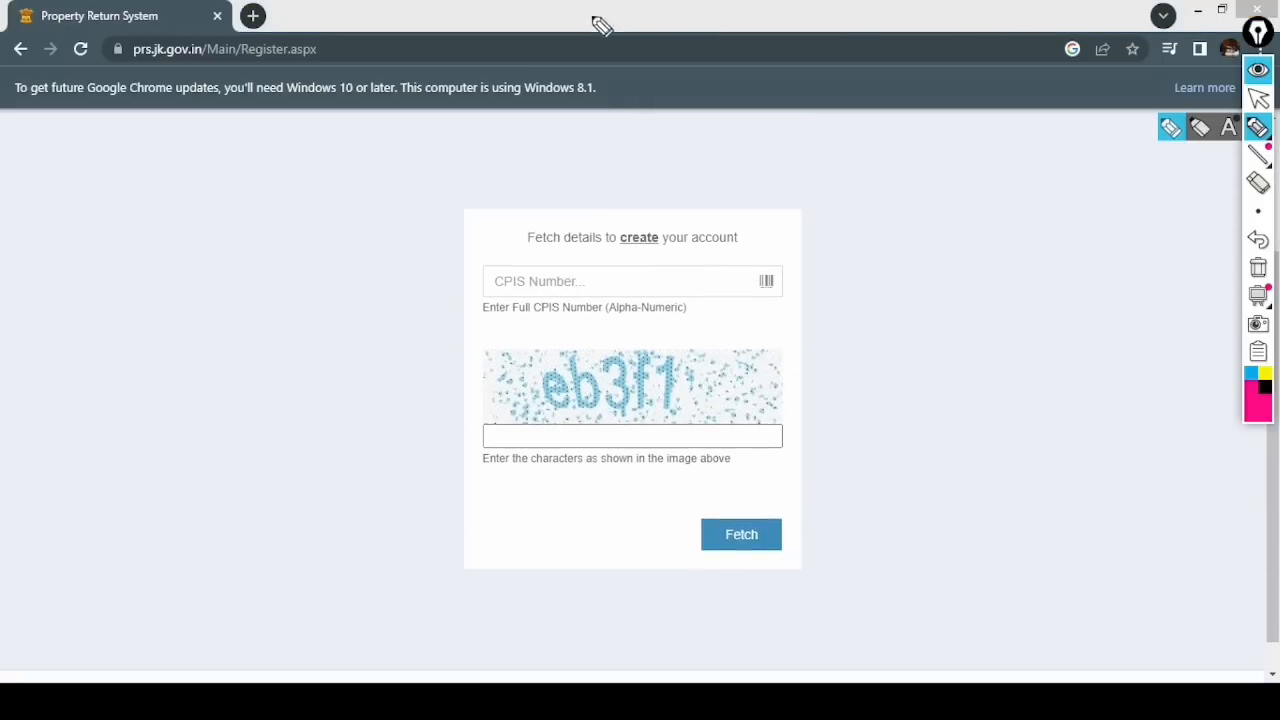
pyautogui.moveTo(505, 238); pyautogui.dragTo(505, 276)
pyautogui.moveTo(508, 386); pyautogui.dragTo(510, 426)
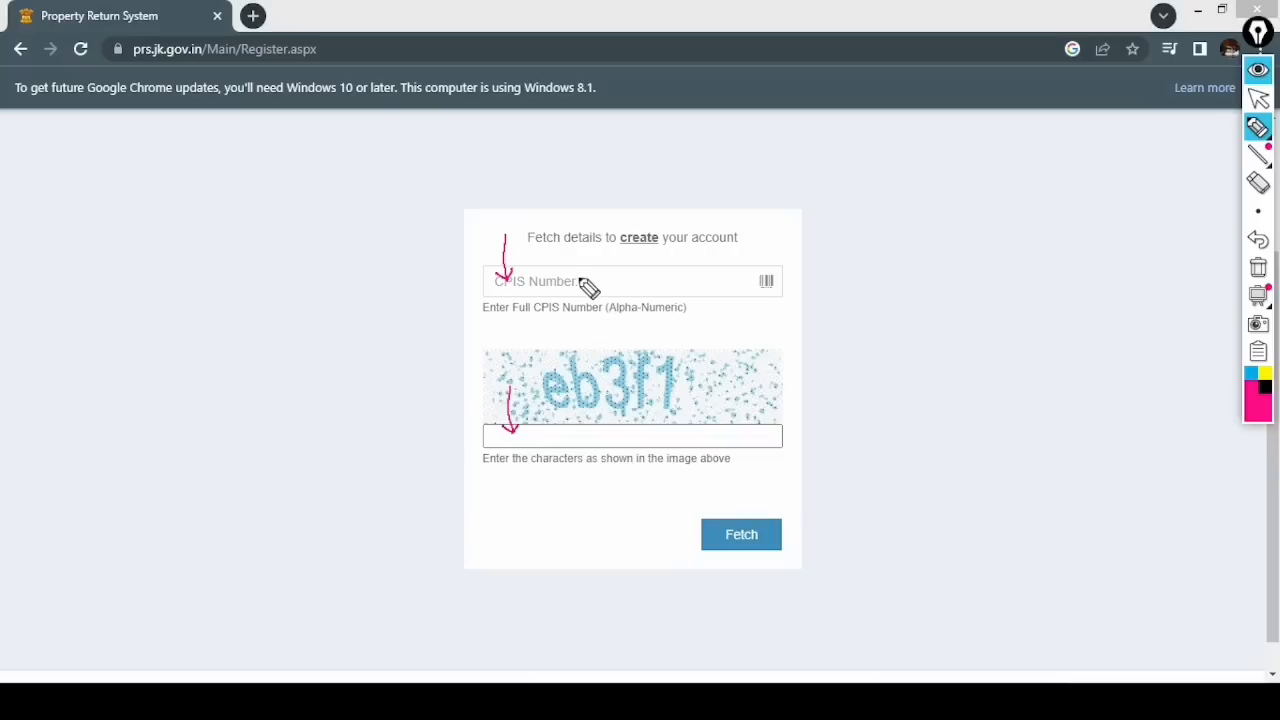
pyautogui.moveTo(608, 268)
pyautogui.mouseDown()
pyautogui.moveTo(605, 285)
pyautogui.moveTo(622, 281)
pyautogui.mouseUp()
pyautogui.moveTo(626, 281); pyautogui.dragTo(631, 281)
pyautogui.moveTo(635, 281); pyautogui.dragTo(640, 281)
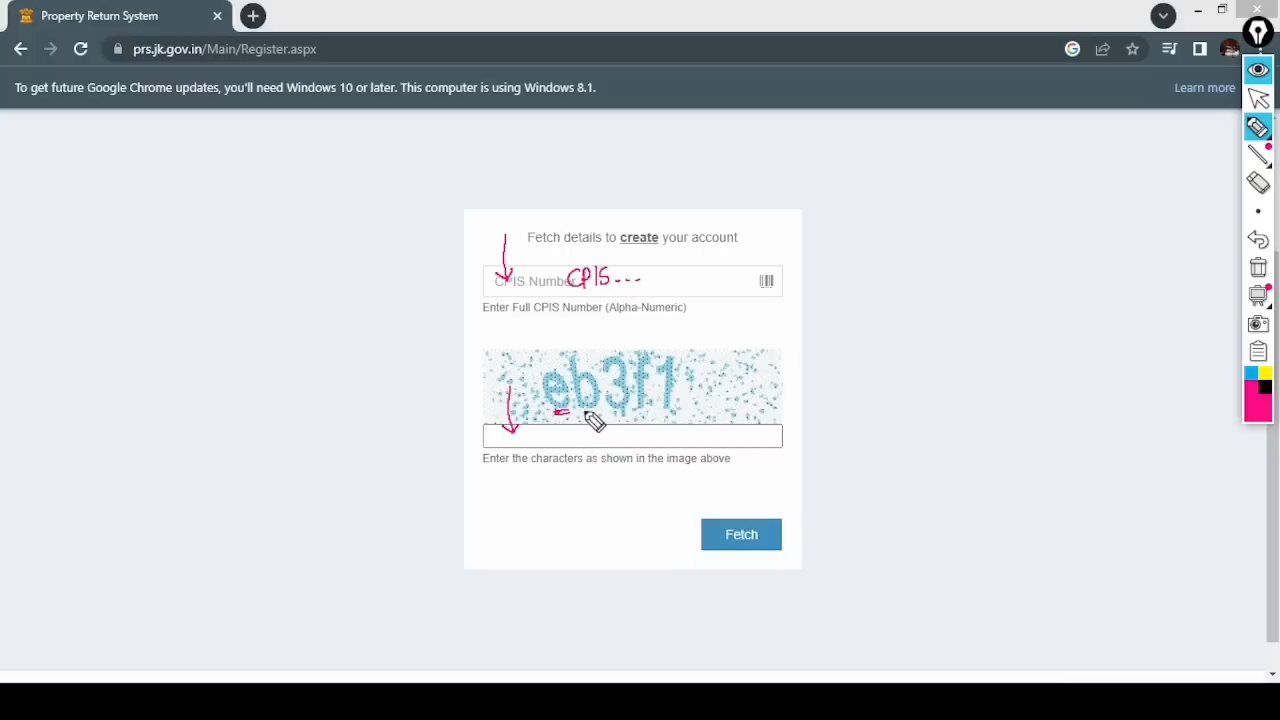
pyautogui.moveTo(656, 412); pyautogui.dragTo(672, 411)
pyautogui.moveTo(748, 497)
pyautogui.mouseDown()
pyautogui.moveTo(827, 550)
pyautogui.moveTo(708, 497)
pyautogui.mouseUp()
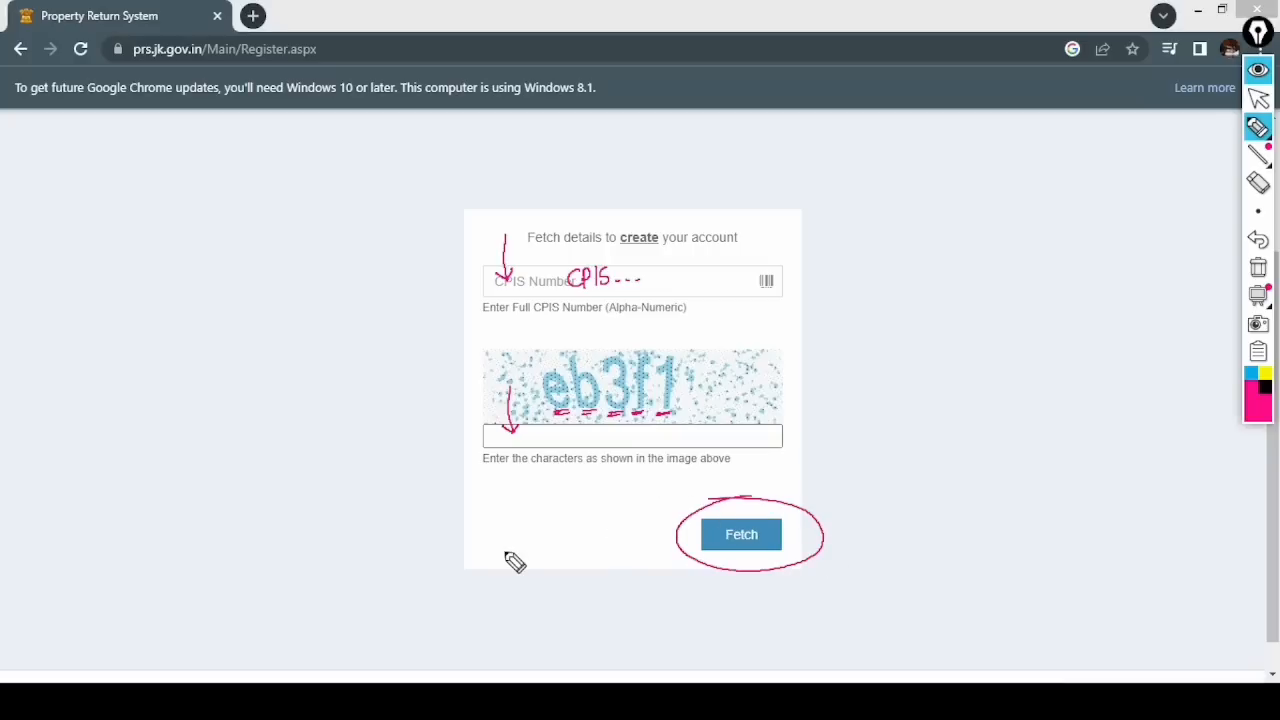
# - Fill in the employee's CPIS number and the captcha characters
pyautogui.click(1258, 267)
pyautogui.click(1259, 98)
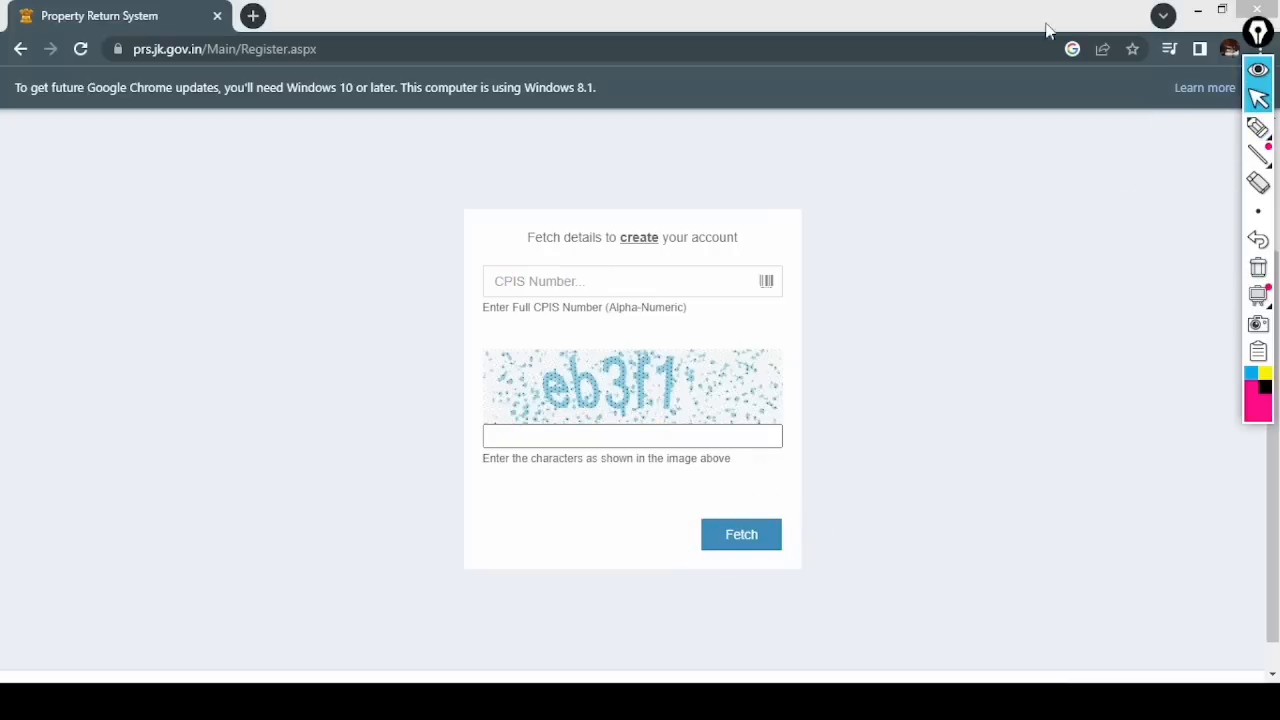
pyautogui.click(528, 289)
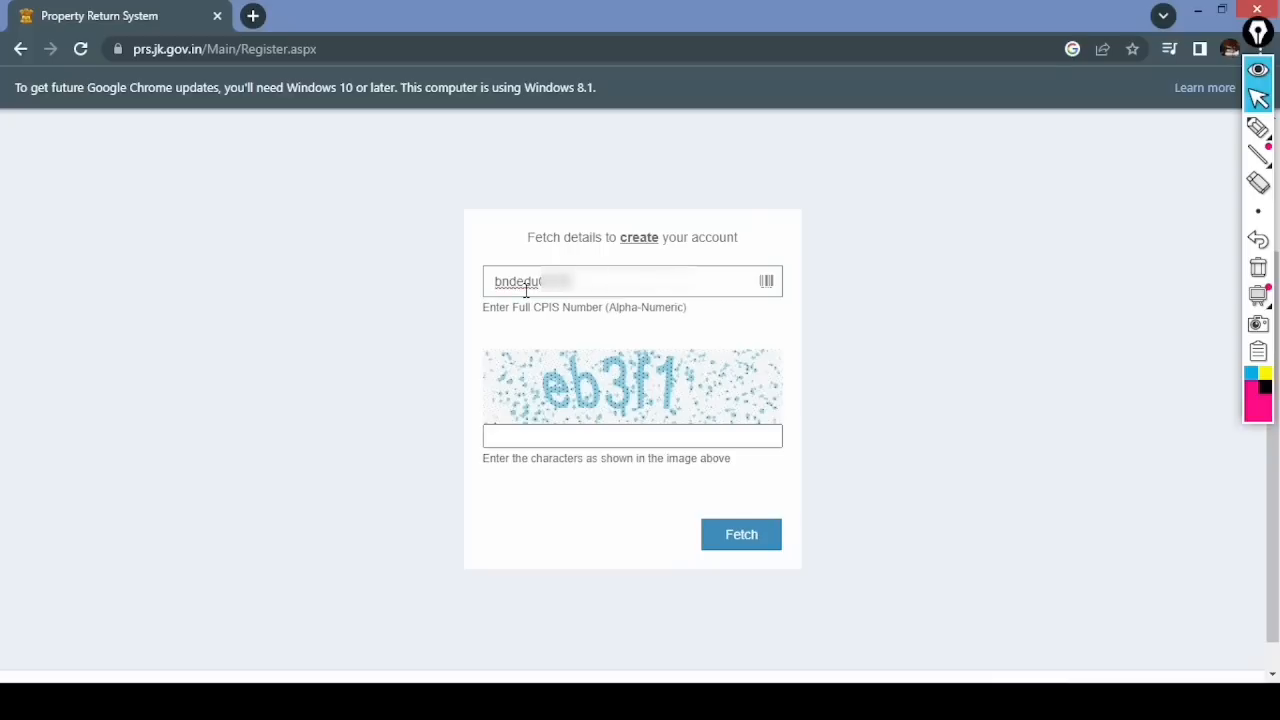
pyautogui.click(566, 435)
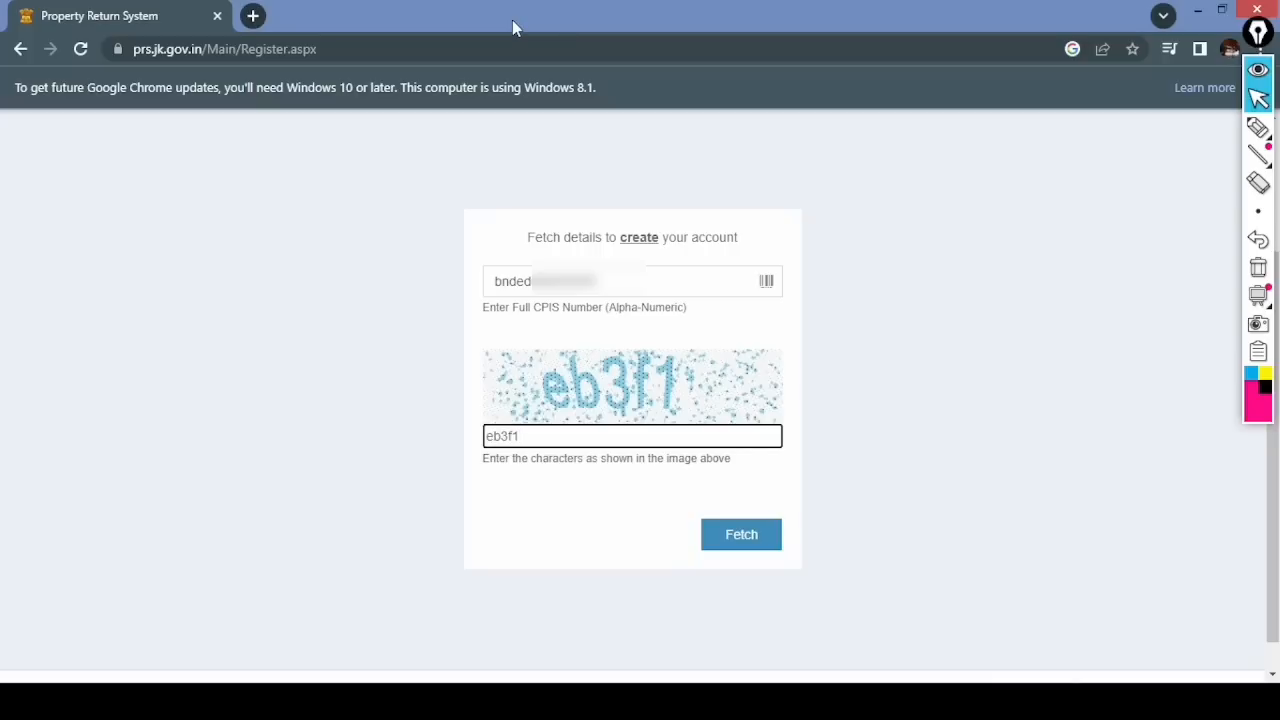
pyautogui.click(745, 545)
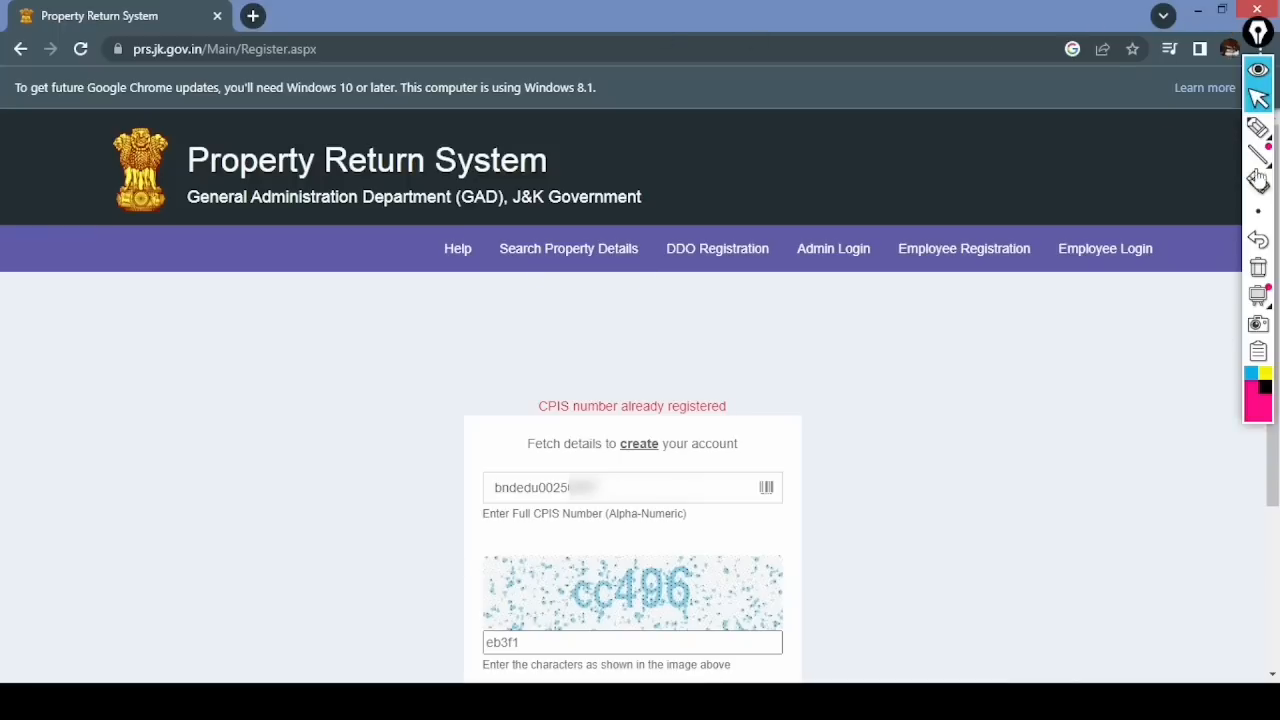
pyautogui.click(1258, 127)
pyautogui.moveTo(542, 415); pyautogui.dragTo(720, 412)
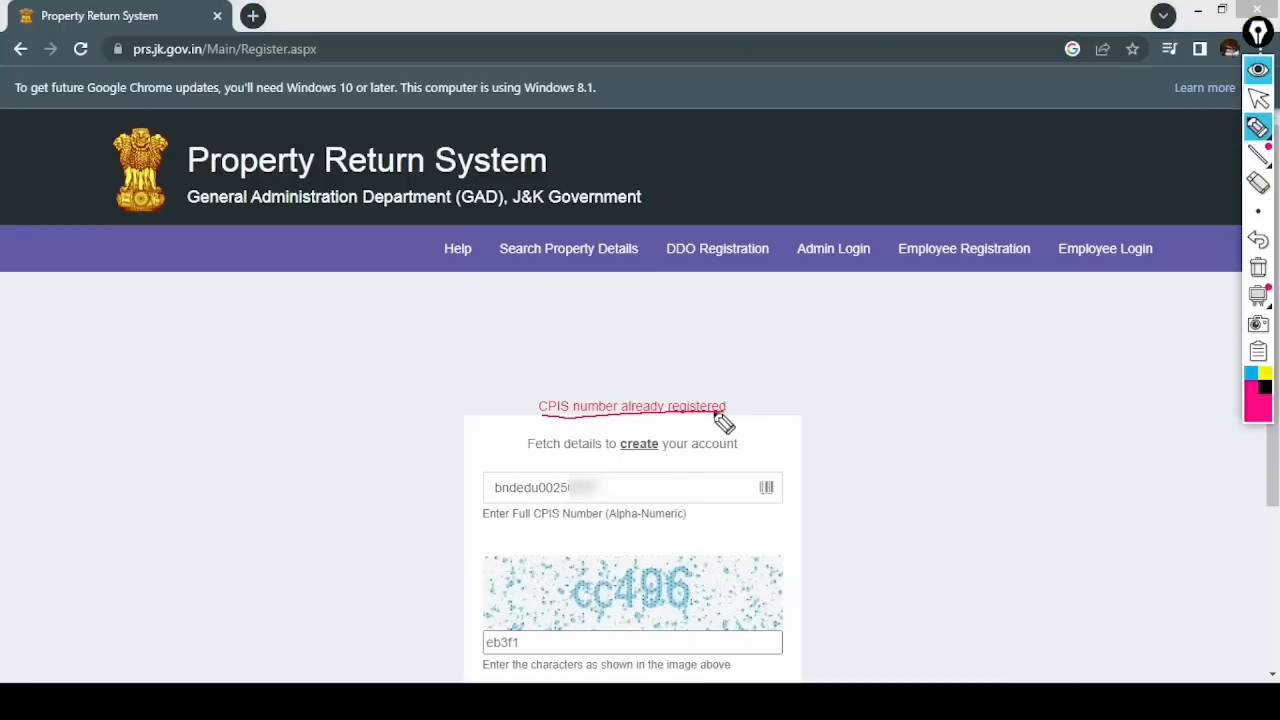
pyautogui.moveTo(636, 463); pyautogui.dragTo(604, 484)
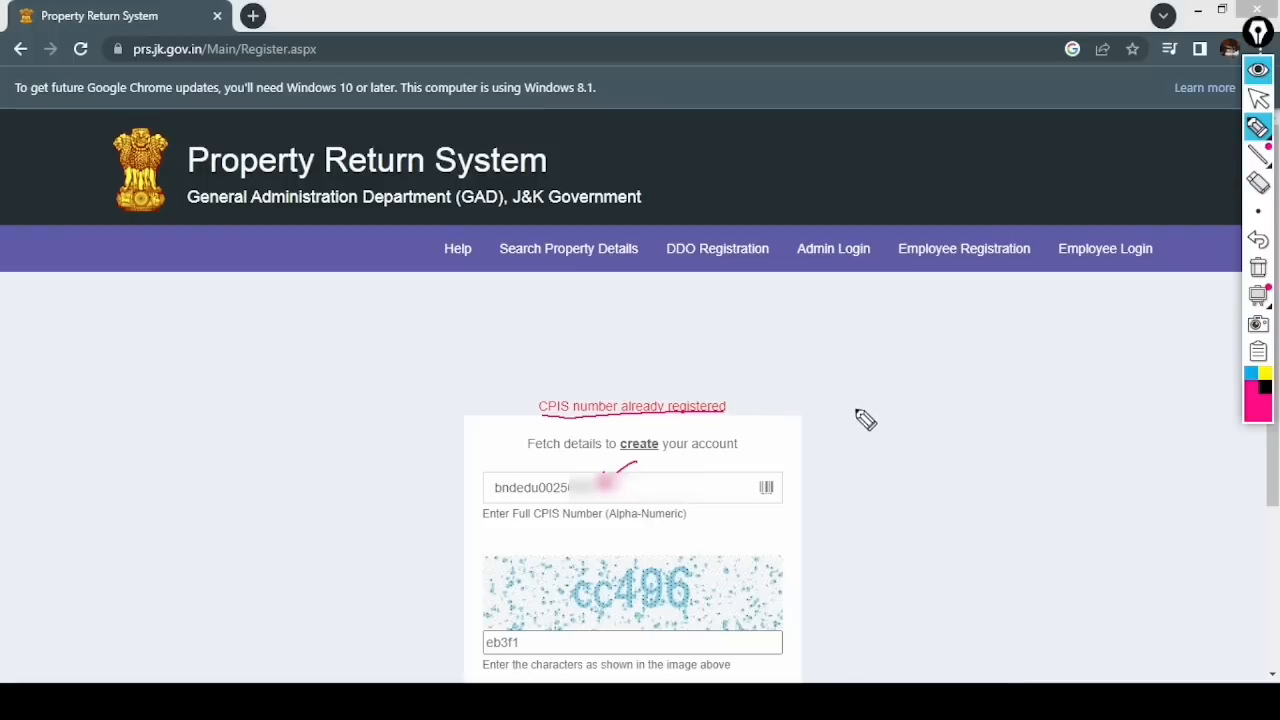
pyautogui.moveTo(897, 351)
pyautogui.mouseDown()
pyautogui.moveTo(950, 364)
pyautogui.moveTo(991, 354)
pyautogui.moveTo(1020, 369)
pyautogui.moveTo(1075, 352)
pyautogui.moveTo(1088, 332)
pyautogui.moveTo(978, 368)
pyautogui.moveTo(1002, 406)
pyautogui.moveTo(1030, 404)
pyautogui.moveTo(1040, 384)
pyautogui.mouseUp()
pyautogui.moveTo(888, 440)
pyautogui.mouseDown()
pyautogui.moveTo(923, 443)
pyautogui.moveTo(1114, 391)
pyautogui.mouseUp()
pyautogui.moveTo(918, 445)
pyautogui.mouseDown()
pyautogui.moveTo(929, 477)
pyautogui.moveTo(966, 457)
pyautogui.moveTo(1004, 458)
pyautogui.mouseUp()
pyautogui.moveTo(1033, 447)
pyautogui.mouseDown()
pyautogui.moveTo(1128, 418)
pyautogui.moveTo(1122, 404)
pyautogui.mouseUp()
pyautogui.click(1111, 406)
pyautogui.moveTo(913, 497); pyautogui.dragTo(1136, 437)
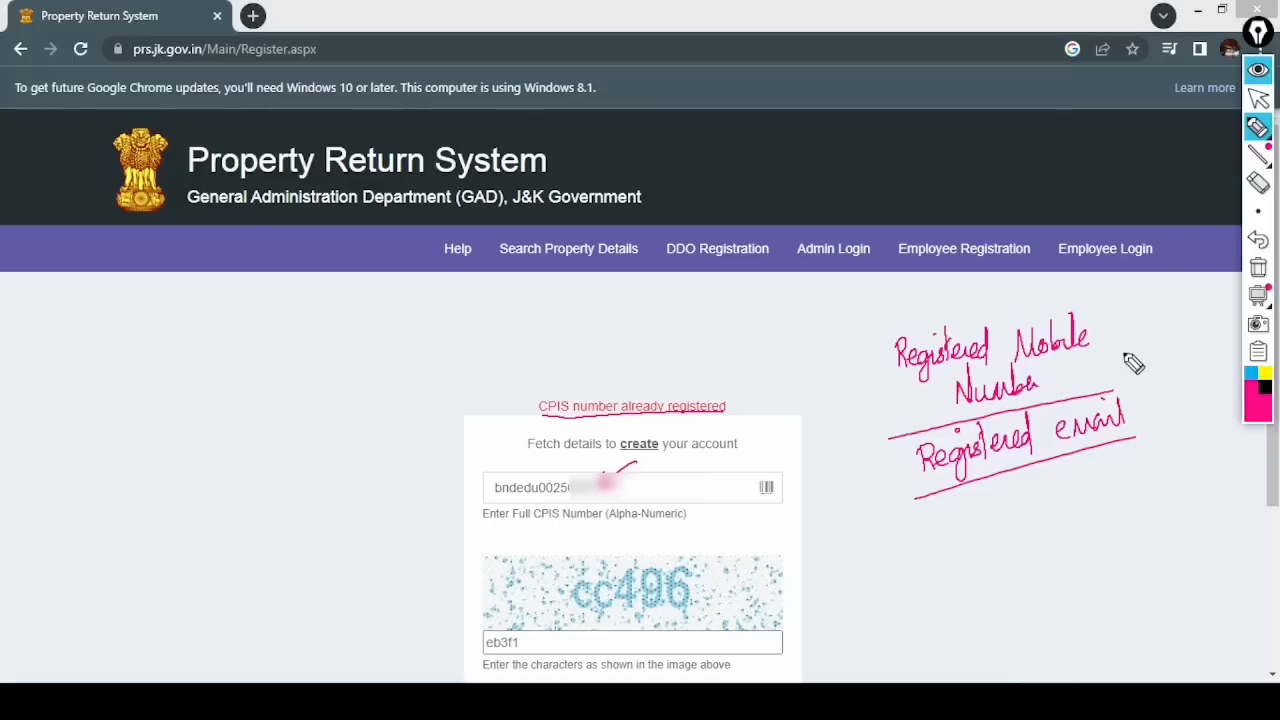
pyautogui.moveTo(1258, 290)
pyautogui.click(1258, 268)
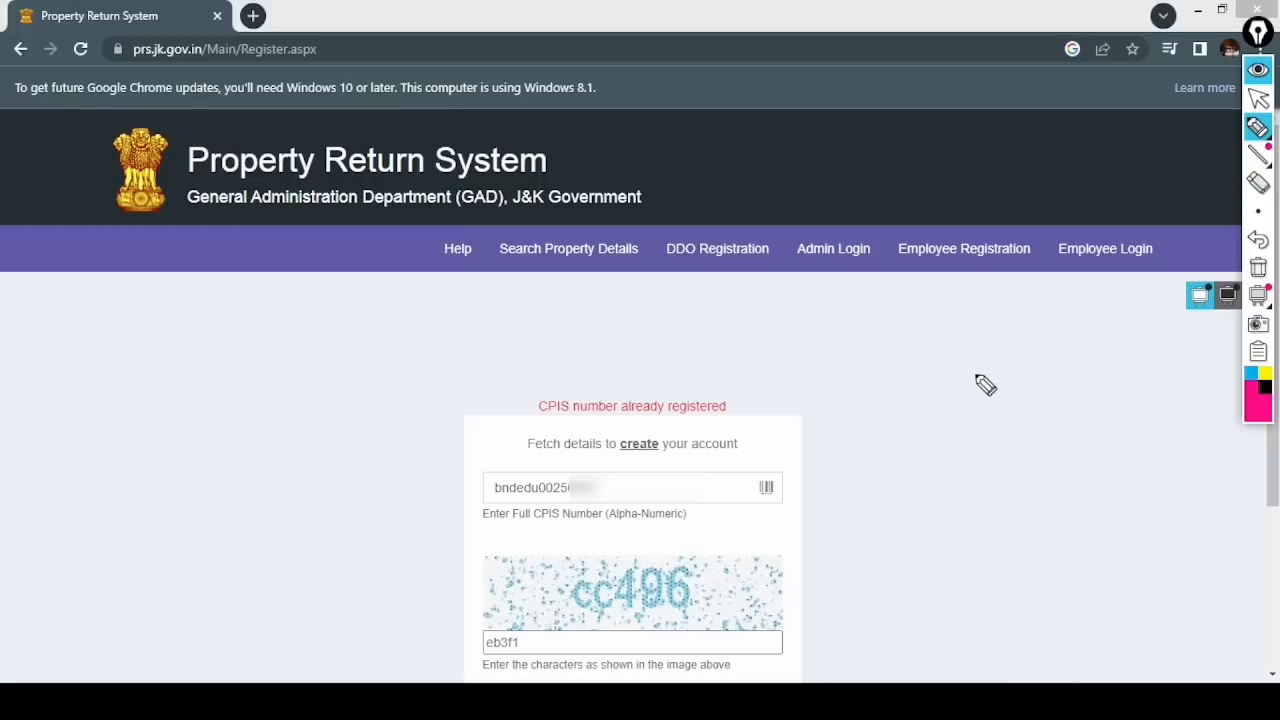
pyautogui.moveTo(1095, 230)
pyautogui.mouseDown()
pyautogui.moveTo(1057, 263)
pyautogui.moveTo(1162, 240)
pyautogui.moveTo(1106, 222)
pyautogui.moveTo(1115, 208)
pyautogui.mouseUp()
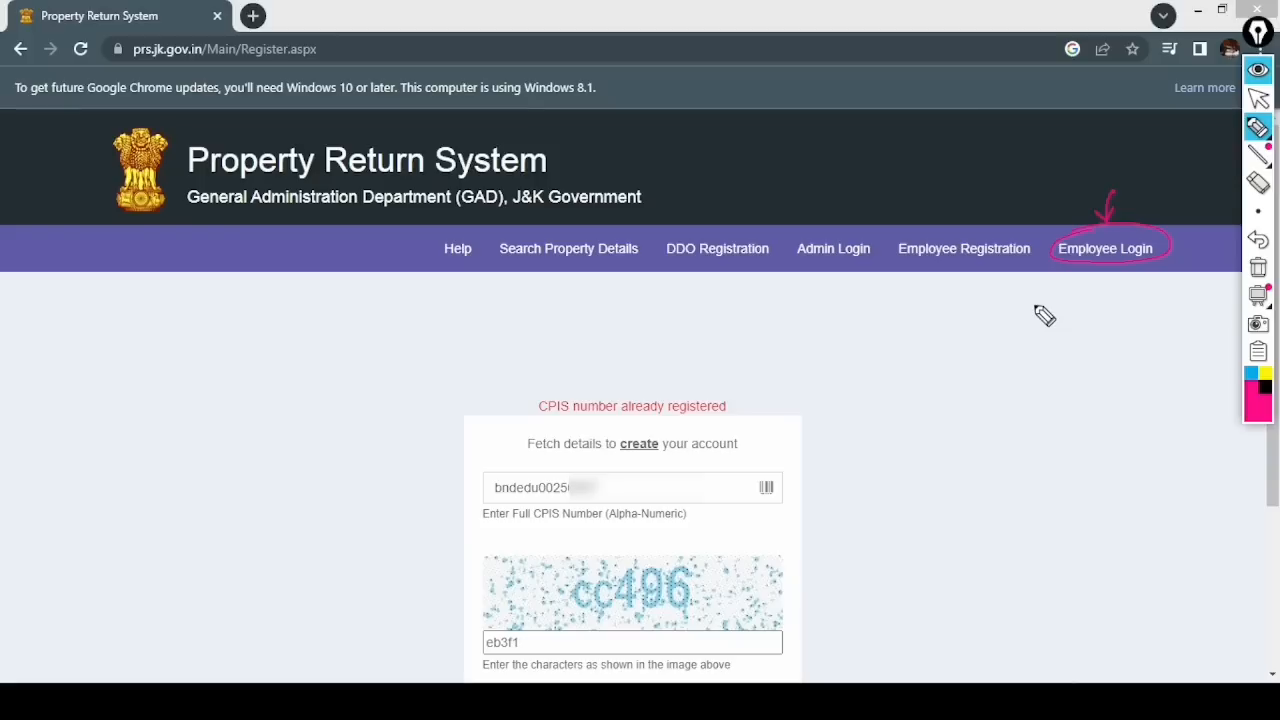
# - Open the Employee Login page with the full login form in view
pyautogui.click(1258, 98)
pyautogui.click(1130, 256)
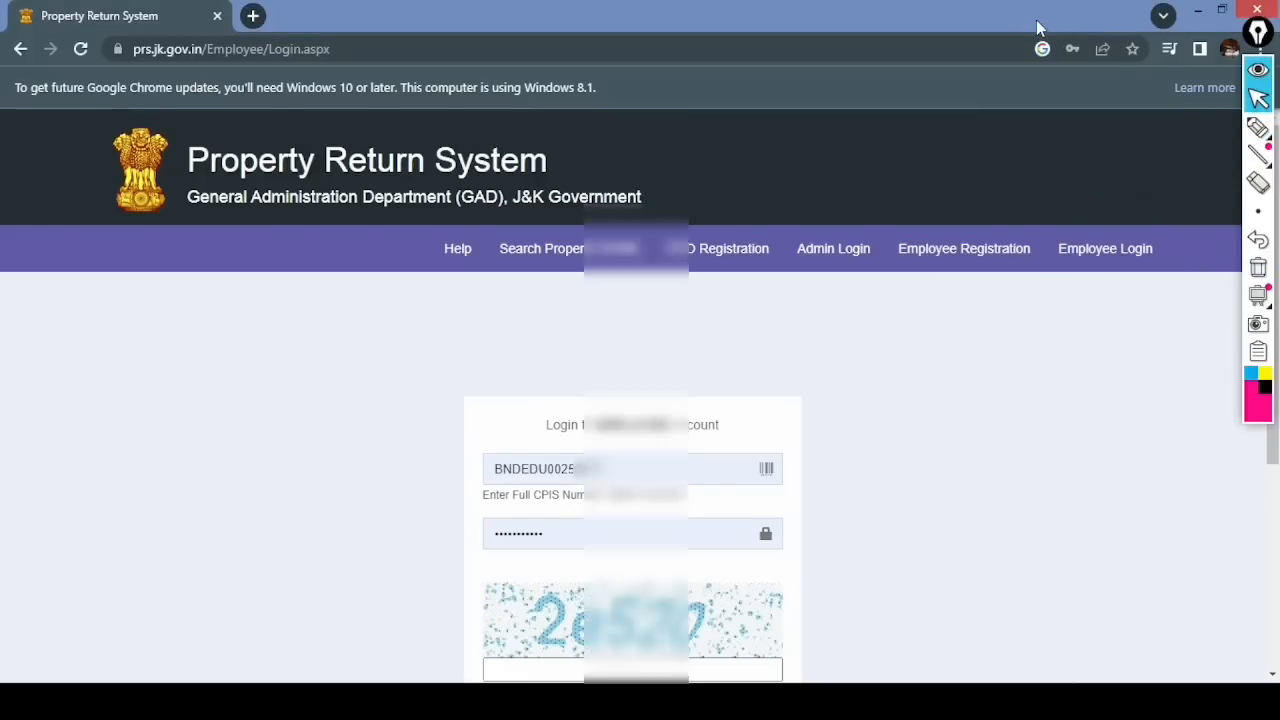
pyautogui.press('Down')
pyautogui.press('Down')
pyautogui.press('Down')
pyautogui.press('Down')
pyautogui.press('Down')
pyautogui.press('Down')
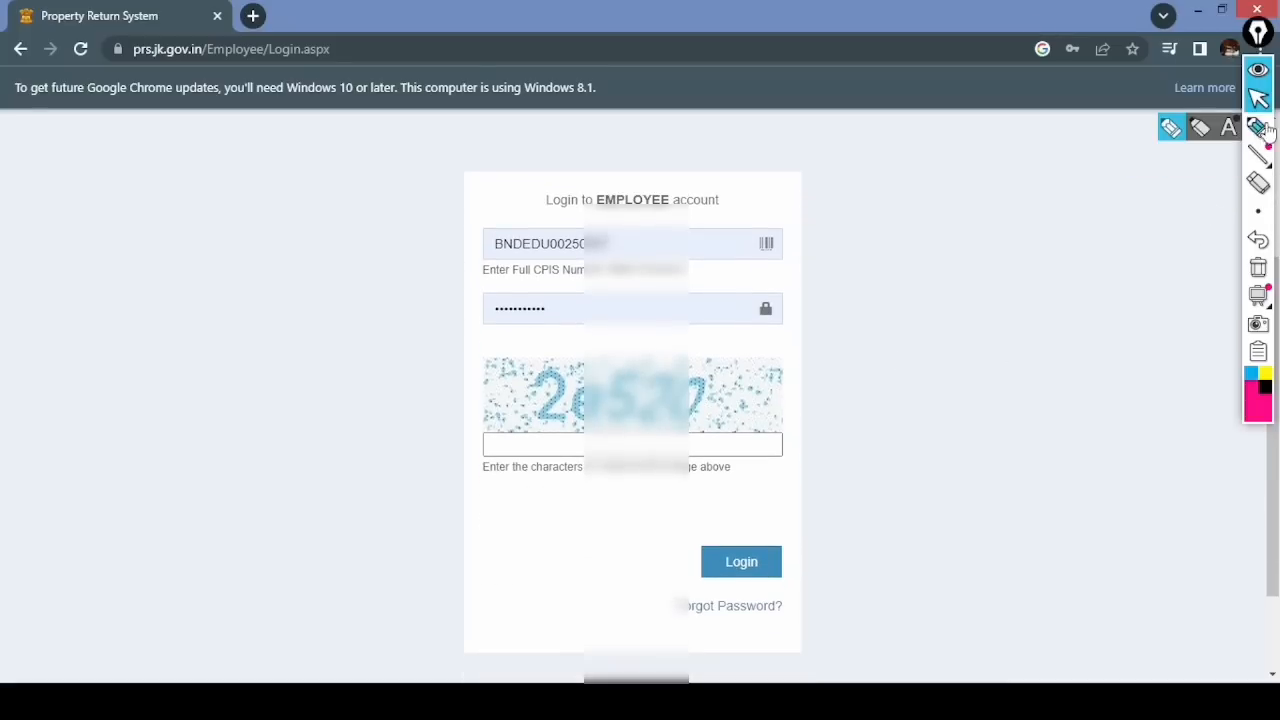
# - Annotate the login heading, autofilled CPIS and password, captcha and Login button
pyautogui.click(1258, 127)
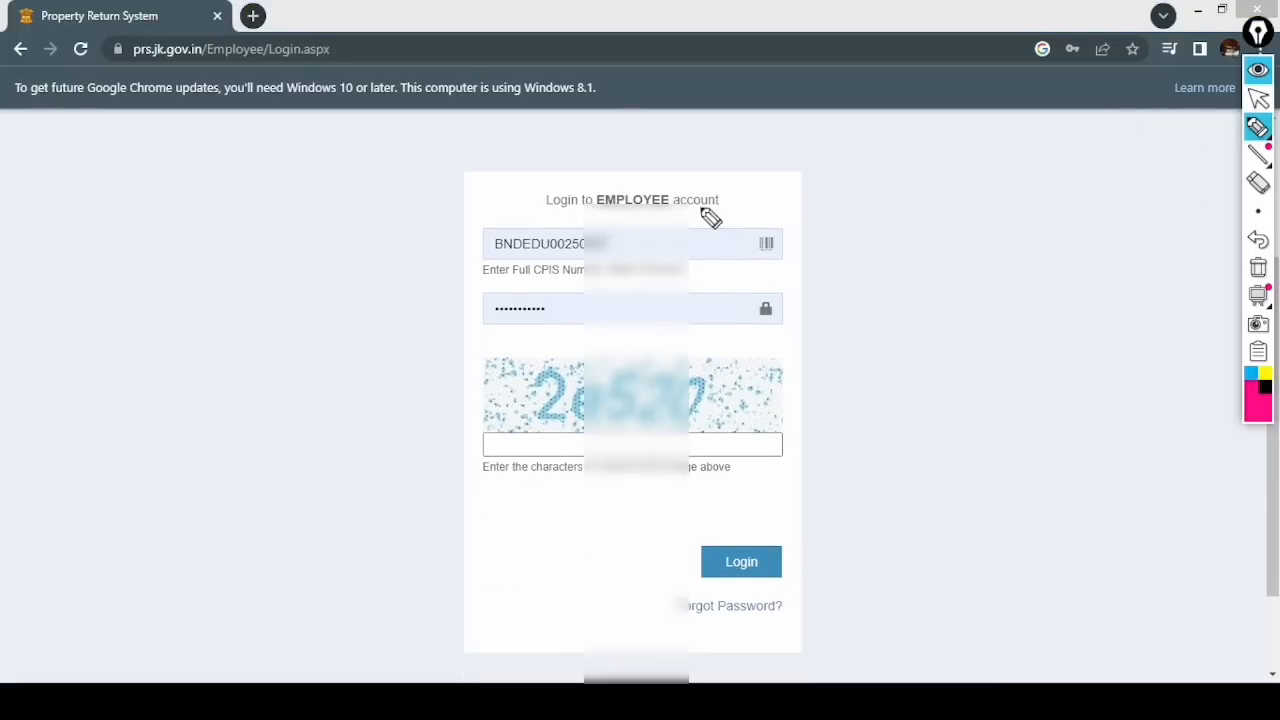
pyautogui.moveTo(546, 207); pyautogui.dragTo(716, 201)
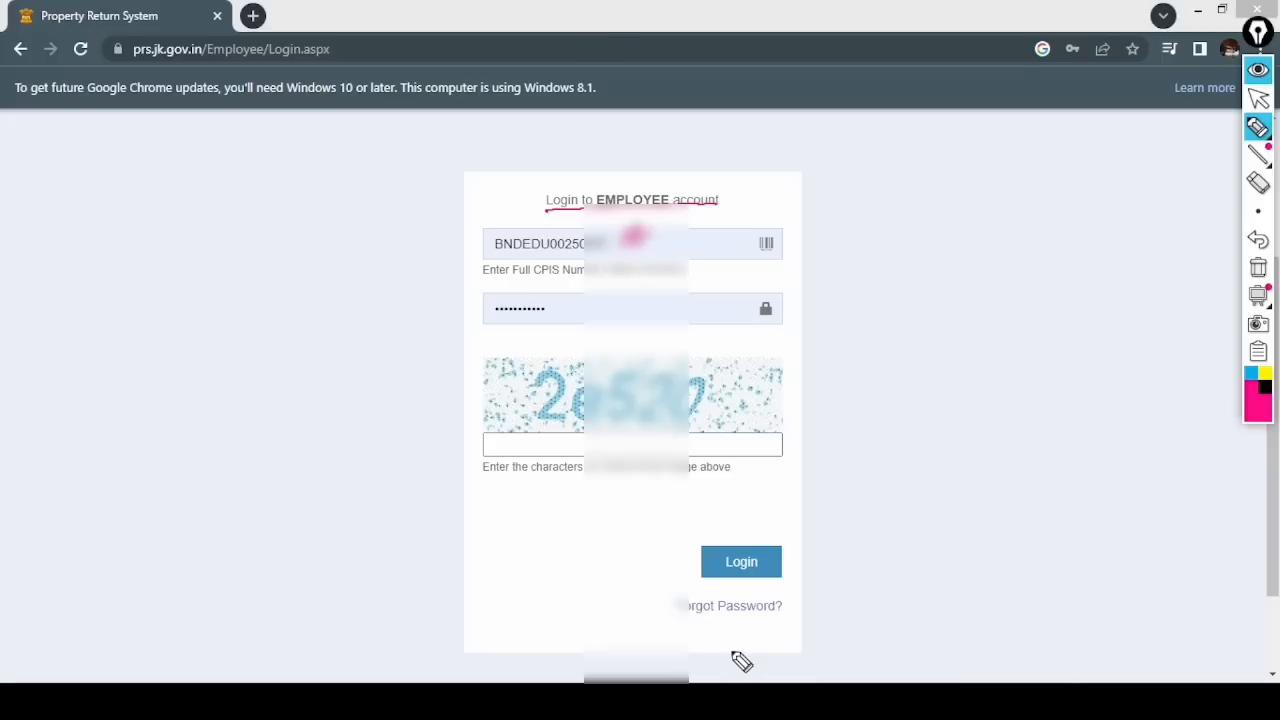
pyautogui.moveTo(567, 305); pyautogui.dragTo(588, 298)
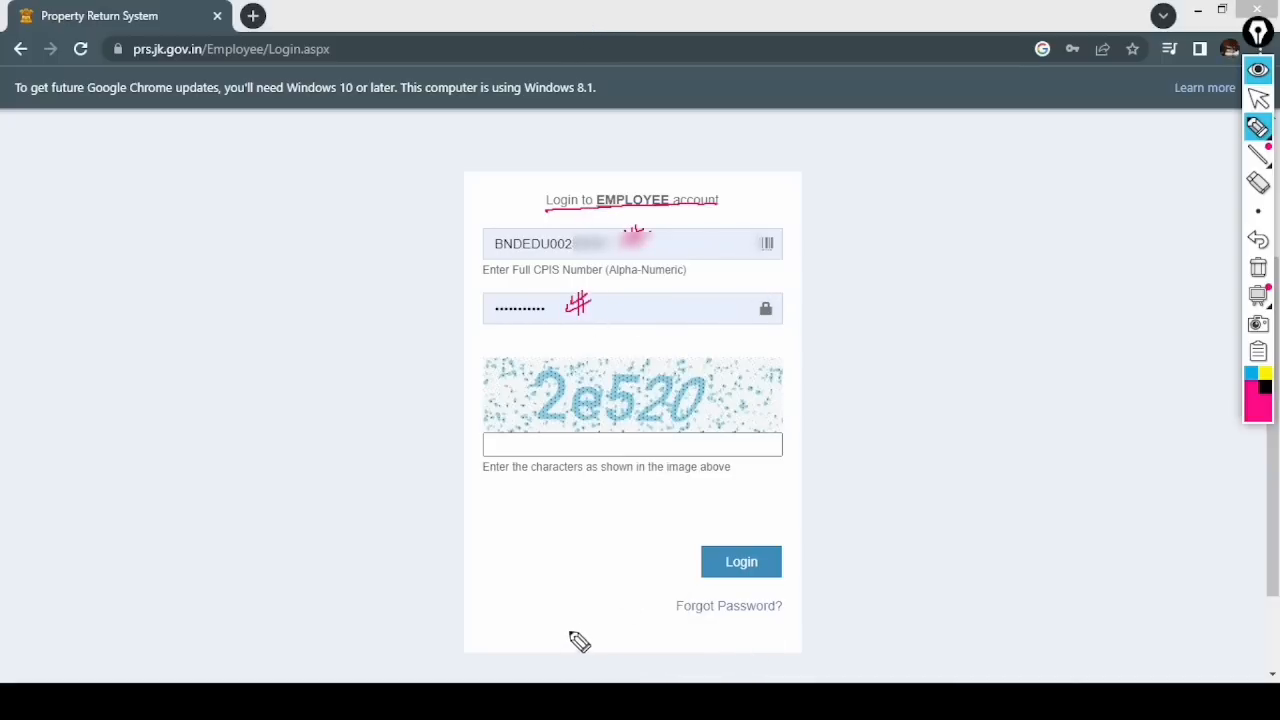
pyautogui.moveTo(496, 250); pyautogui.dragTo(574, 252)
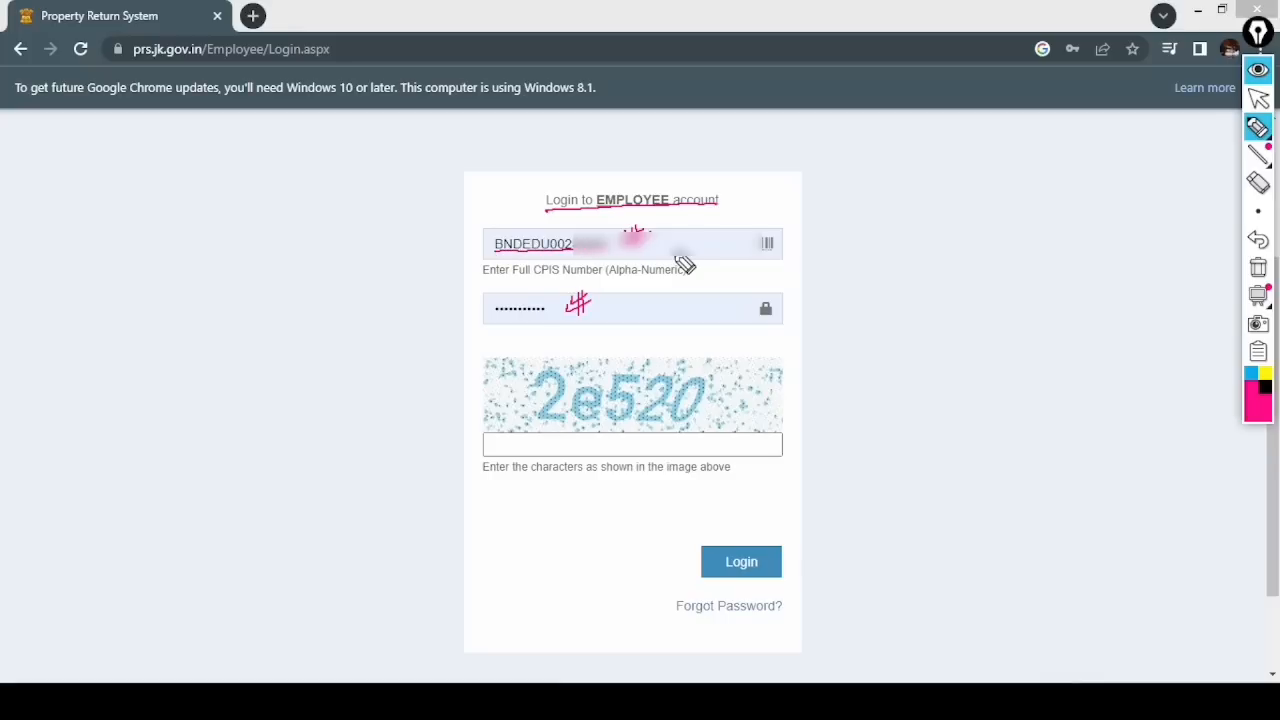
pyautogui.moveTo(496, 315); pyautogui.dragTo(547, 314)
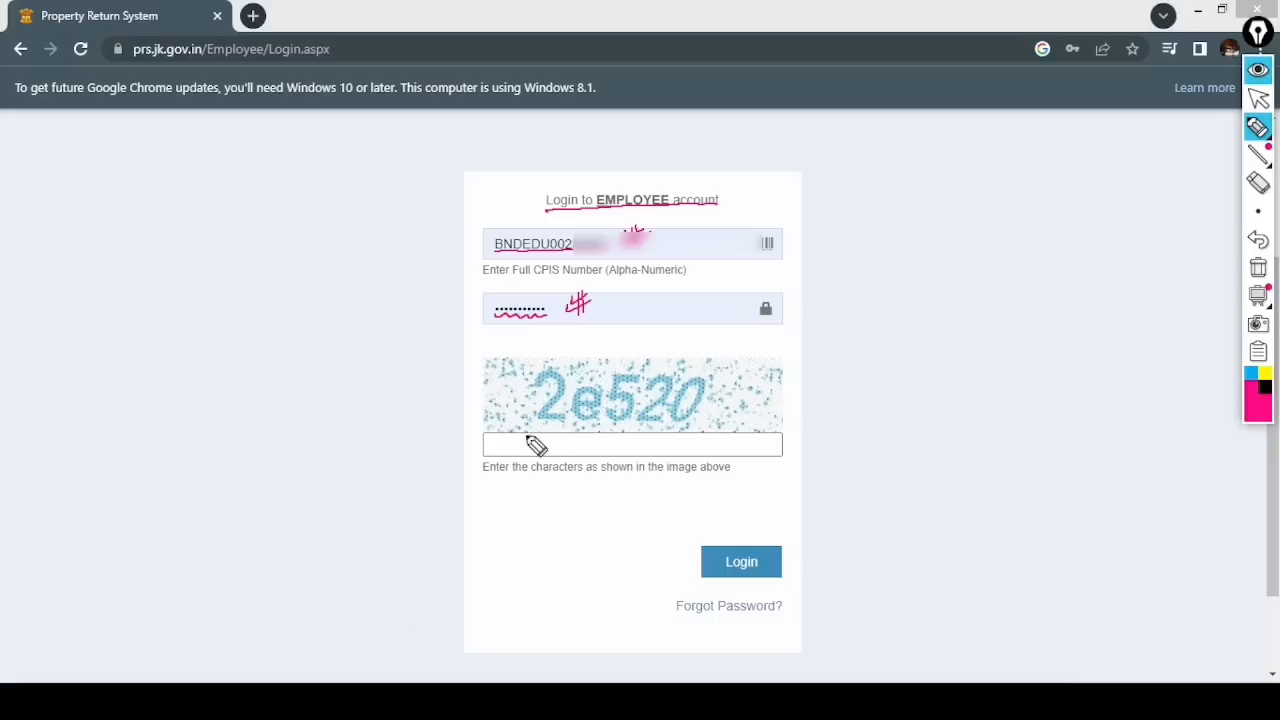
pyautogui.moveTo(508, 451); pyautogui.dragTo(500, 448)
pyautogui.moveTo(607, 358)
pyautogui.mouseDown()
pyautogui.moveTo(527, 385)
pyautogui.moveTo(729, 420)
pyautogui.moveTo(695, 368)
pyautogui.mouseUp()
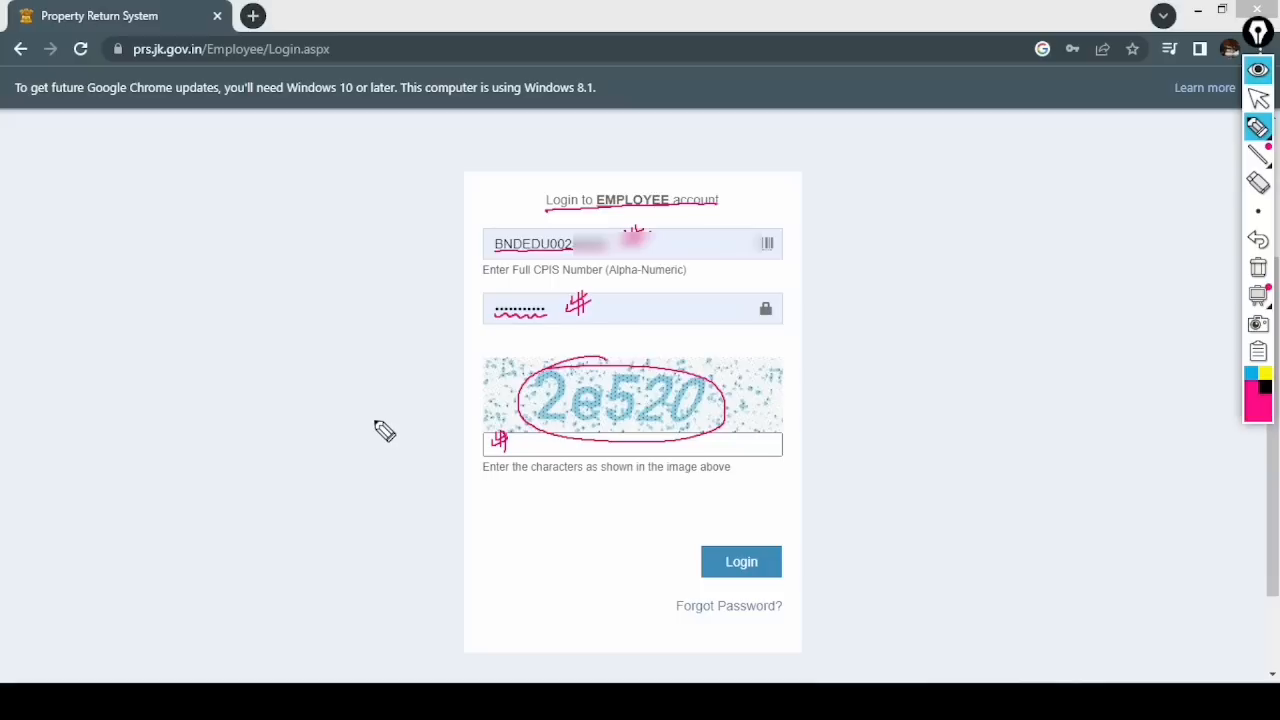
pyautogui.moveTo(783, 549)
pyautogui.mouseDown()
pyautogui.moveTo(814, 557)
pyautogui.moveTo(786, 533)
pyautogui.mouseUp()
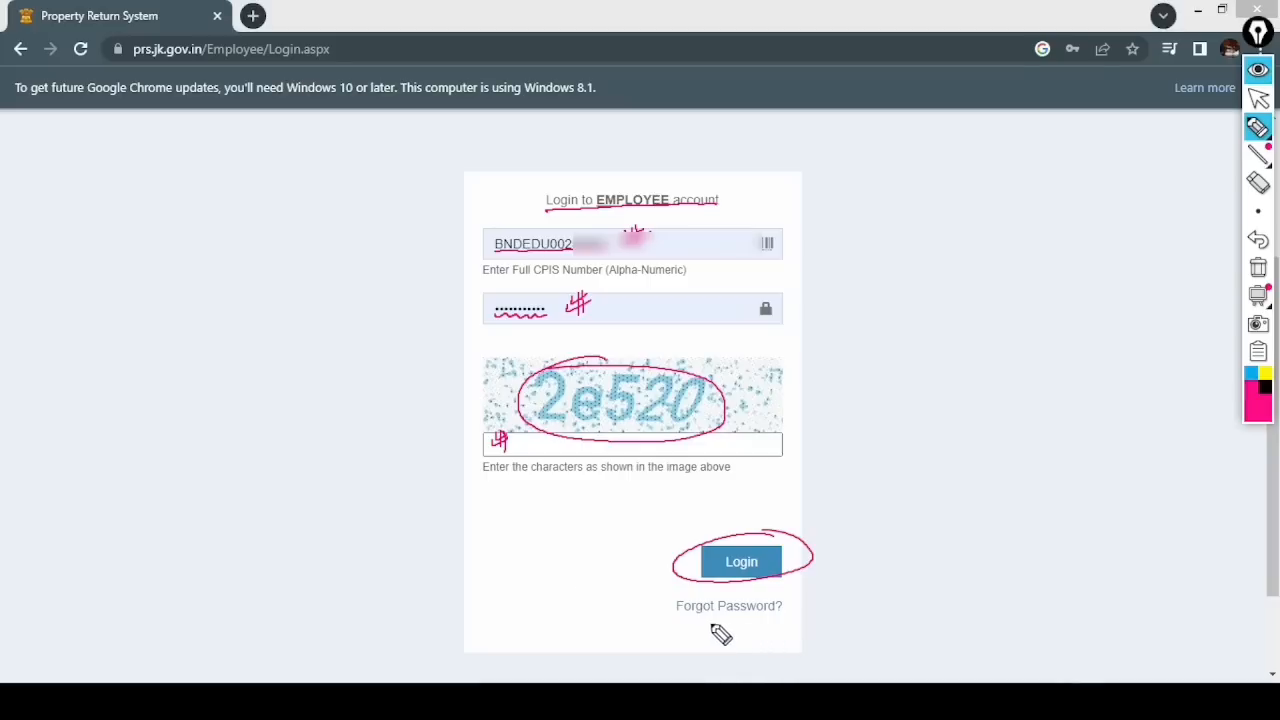
# - Erase the notes and mark the forgotten-password link
pyautogui.click(1257, 270)
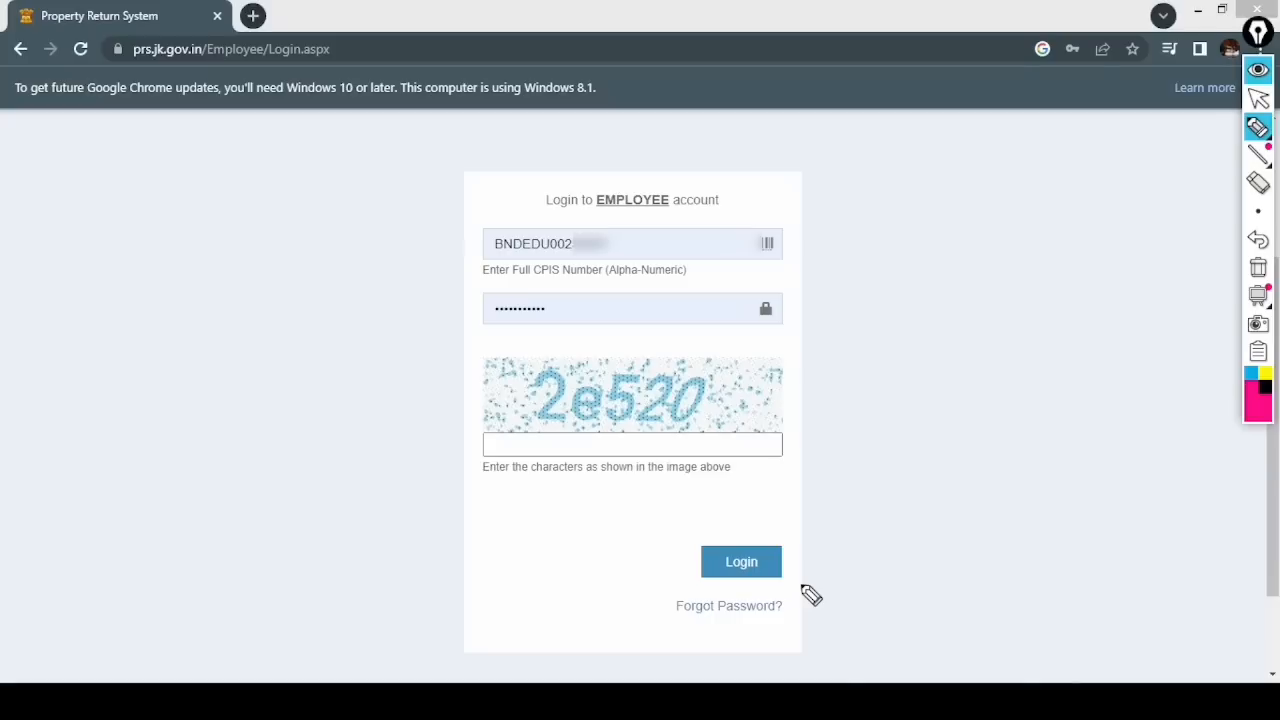
pyautogui.moveTo(763, 594)
pyautogui.mouseDown()
pyautogui.moveTo(709, 600)
pyautogui.moveTo(689, 618)
pyautogui.moveTo(793, 604)
pyautogui.mouseUp()
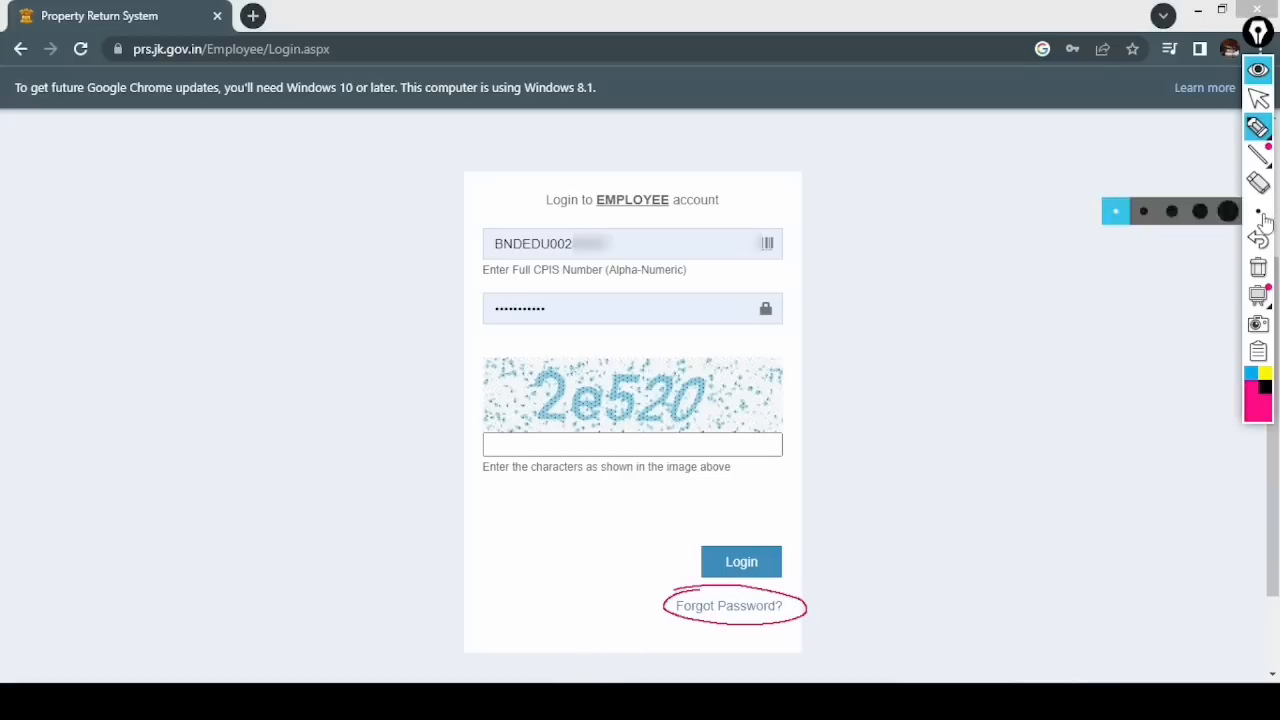
pyautogui.click(1258, 267)
# - Open the password reset page from the forgotten-password link
pyautogui.click(1258, 99)
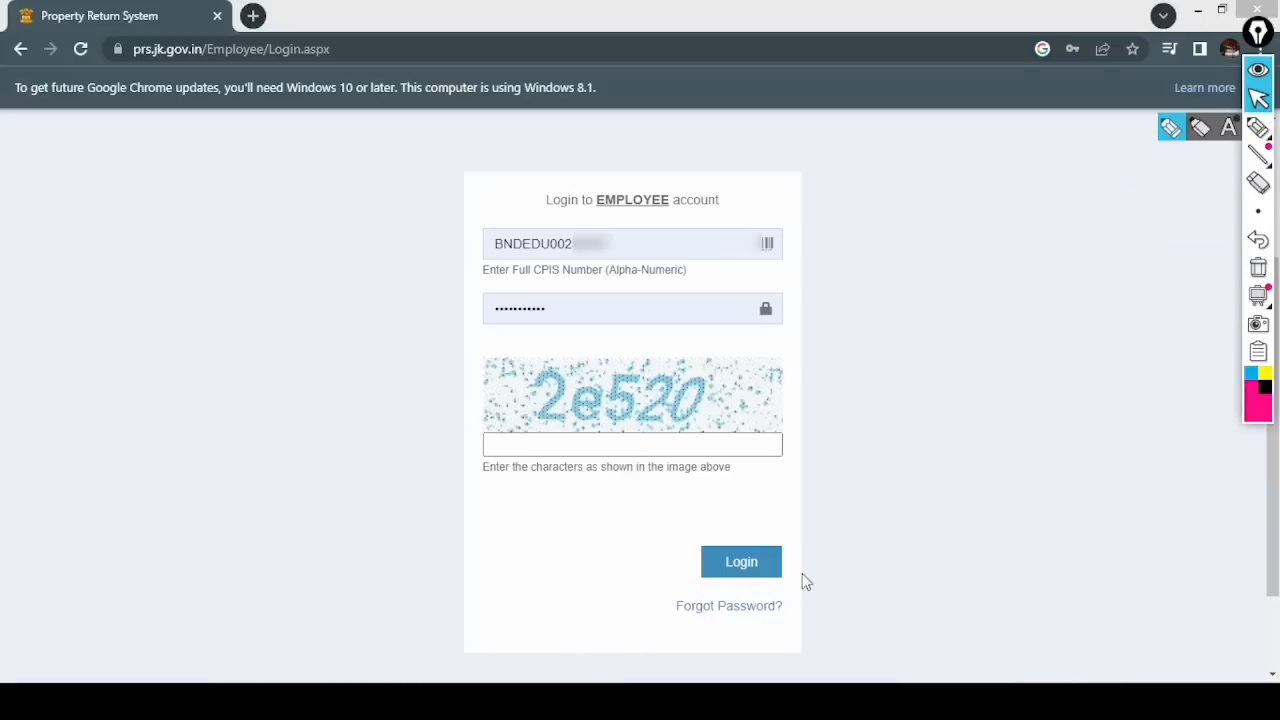
pyautogui.click(751, 607)
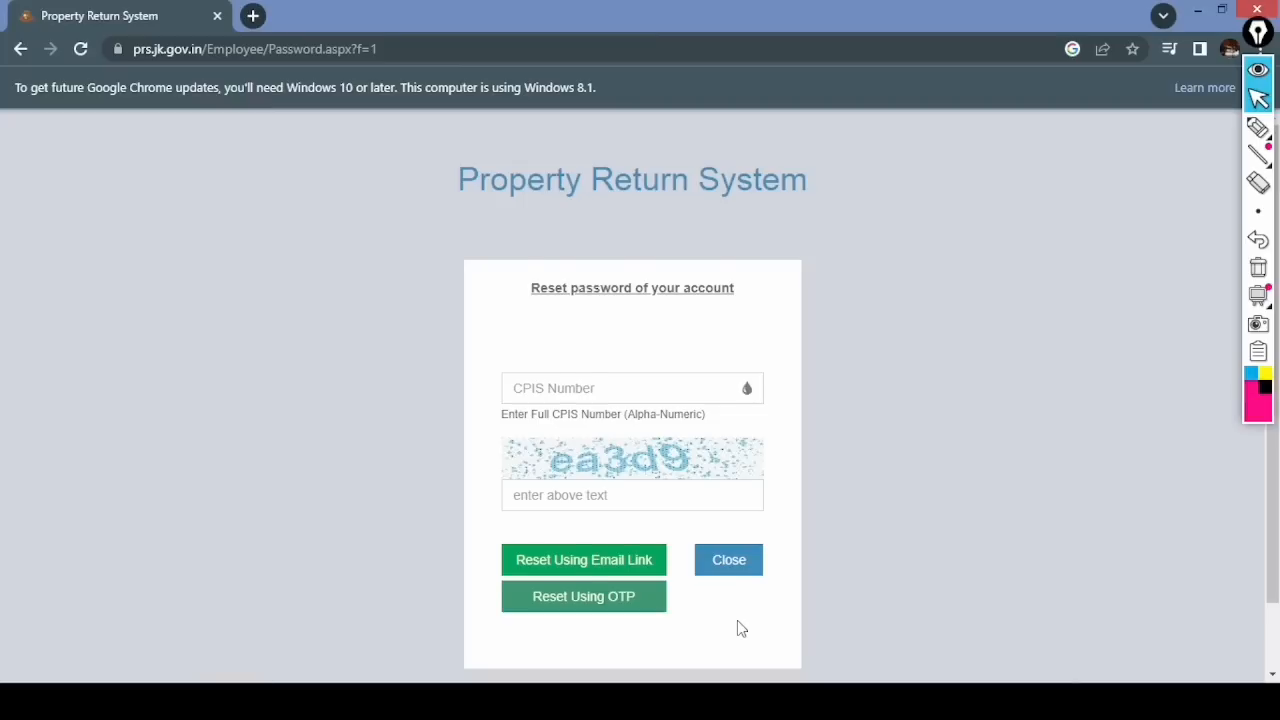
pyautogui.scroll(-1, 737, 628)
# - Annotate the reset heading with ticked notes for Mobile No. and Email ID, then erase
pyautogui.click(1258, 127)
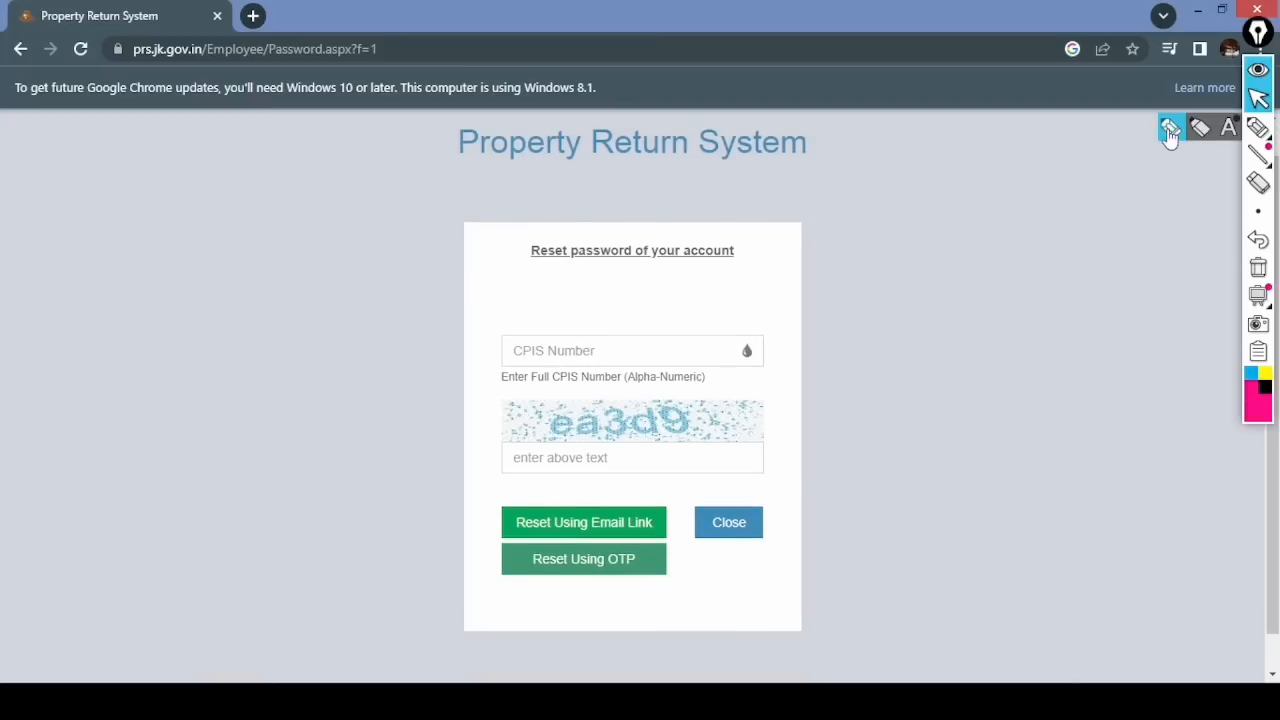
pyautogui.moveTo(528, 265); pyautogui.dragTo(738, 265)
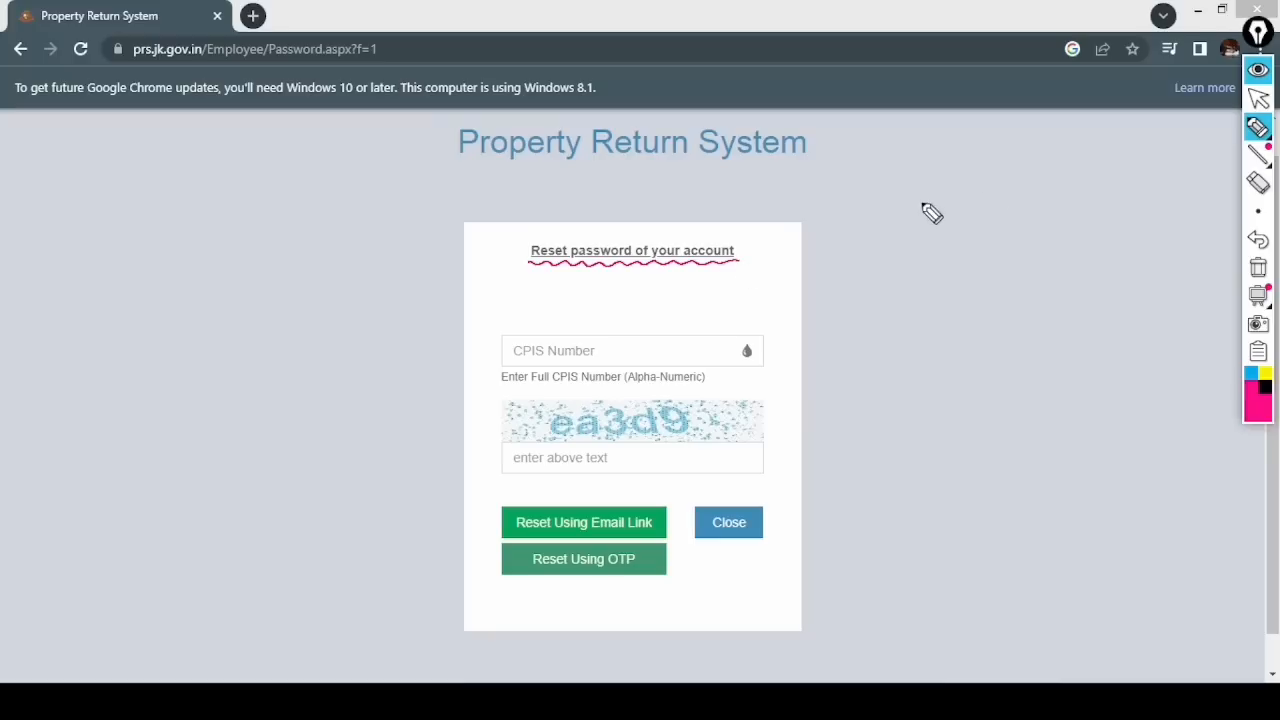
pyautogui.moveTo(920, 195); pyautogui.dragTo(918, 196)
pyautogui.moveTo(919, 200)
pyautogui.mouseDown()
pyautogui.moveTo(919, 219)
pyautogui.moveTo(972, 192)
pyautogui.moveTo(1014, 205)
pyautogui.moveTo(1016, 190)
pyautogui.moveTo(1052, 186)
pyautogui.moveTo(1085, 205)
pyautogui.mouseUp()
pyautogui.click(1097, 196)
pyautogui.moveTo(914, 240)
pyautogui.mouseDown()
pyautogui.moveTo(930, 258)
pyautogui.moveTo(920, 233)
pyautogui.moveTo(968, 250)
pyautogui.moveTo(1042, 232)
pyautogui.moveTo(1066, 246)
pyautogui.moveTo(1118, 204)
pyautogui.mouseUp()
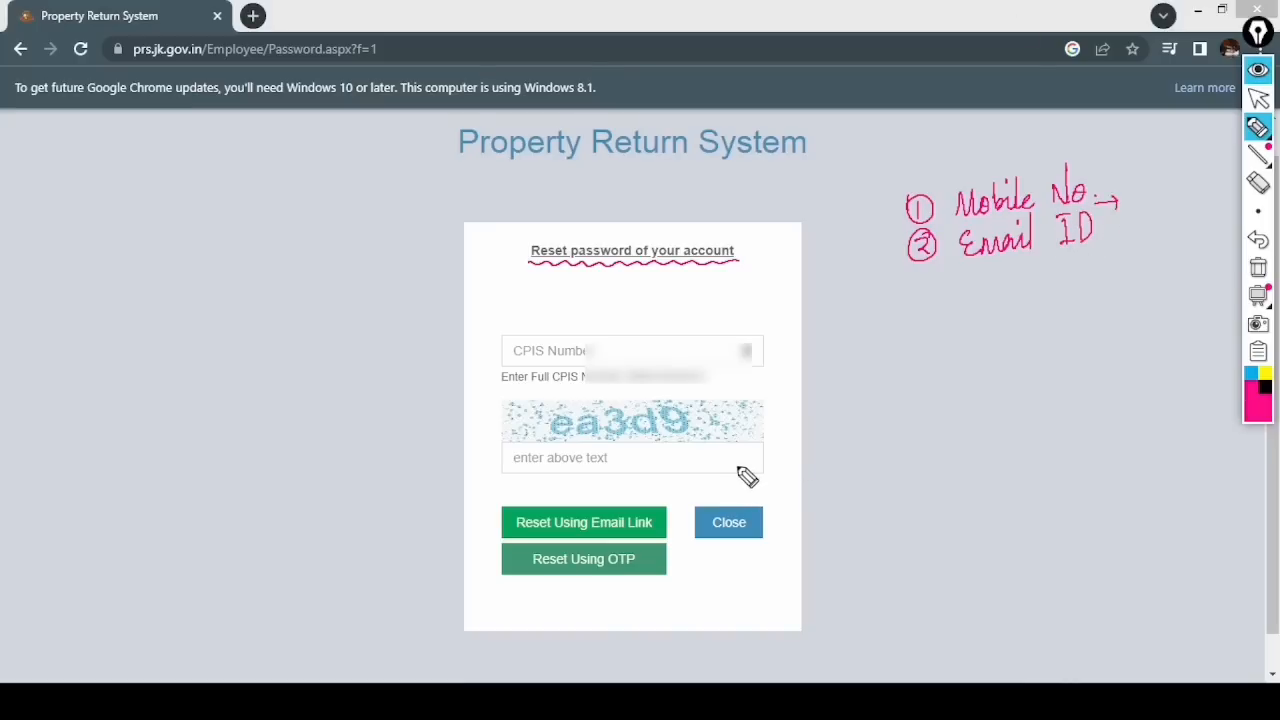
pyautogui.moveTo(1094, 180); pyautogui.dragTo(1130, 155)
pyautogui.moveTo(1102, 230); pyautogui.dragTo(1138, 212)
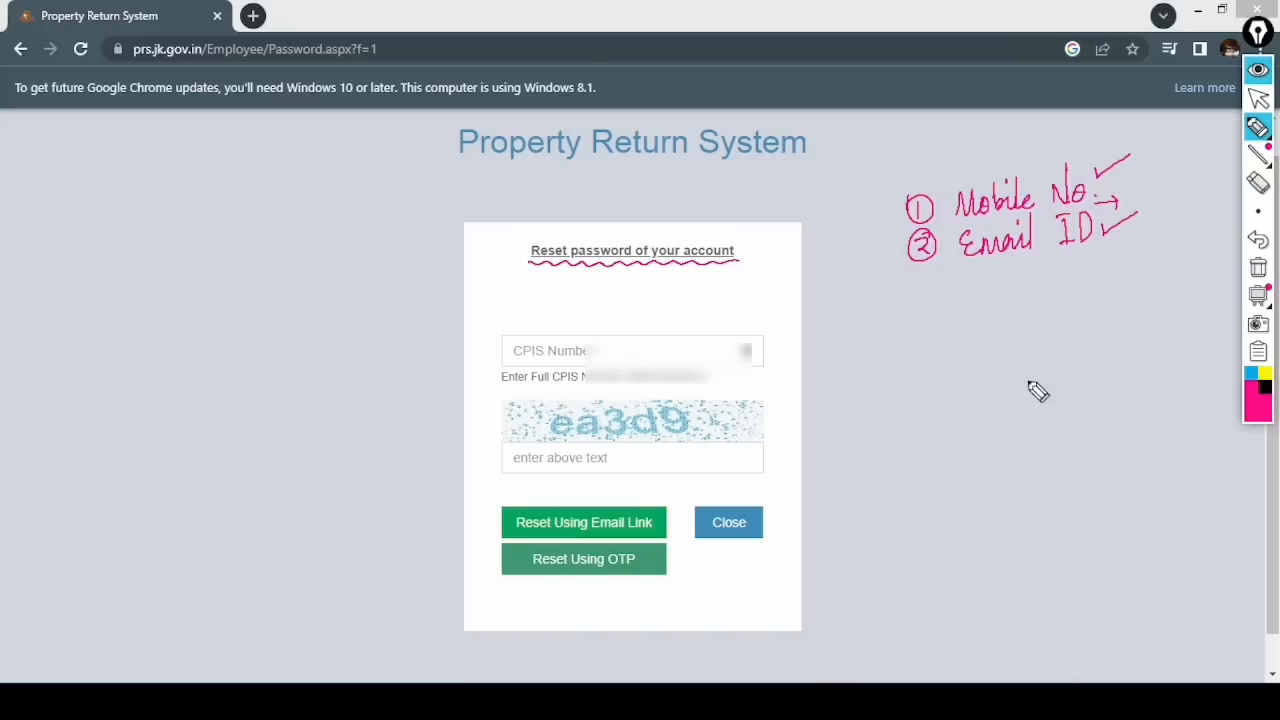
pyautogui.moveTo(898, 220); pyautogui.dragTo(956, 188)
pyautogui.moveTo(898, 260); pyautogui.dragTo(950, 240)
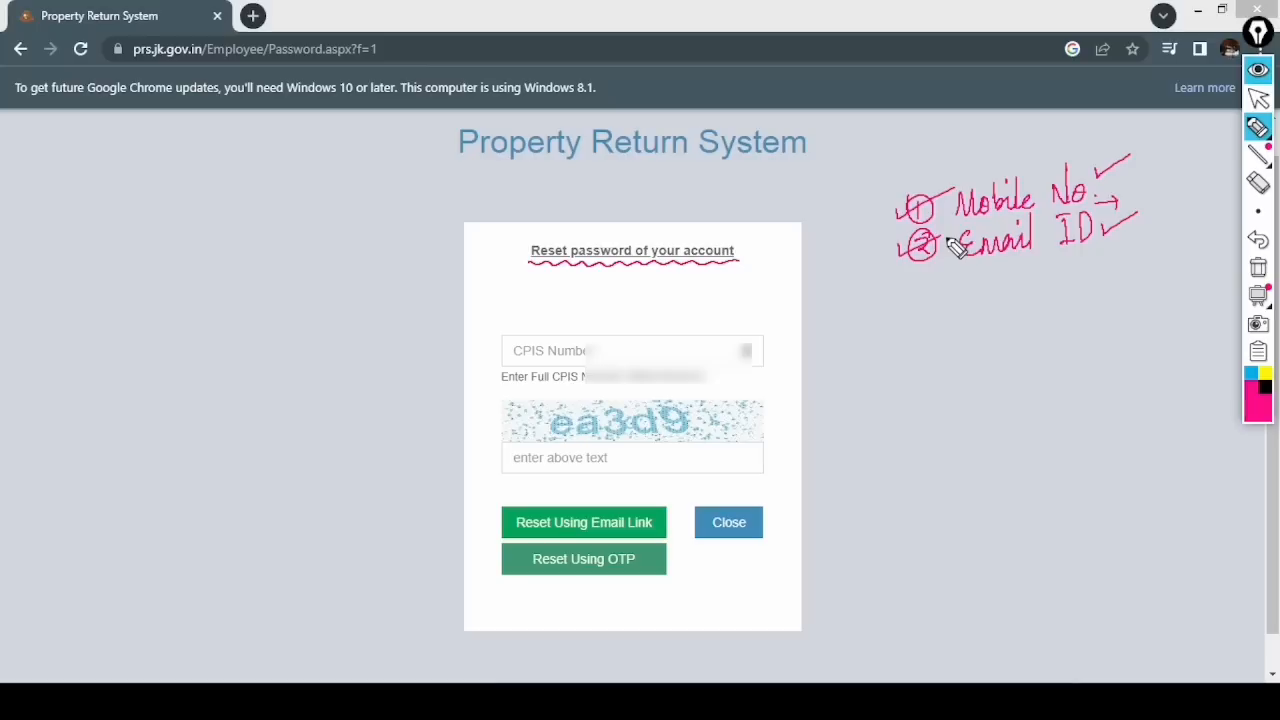
pyautogui.click(1258, 98)
pyautogui.click(1258, 268)
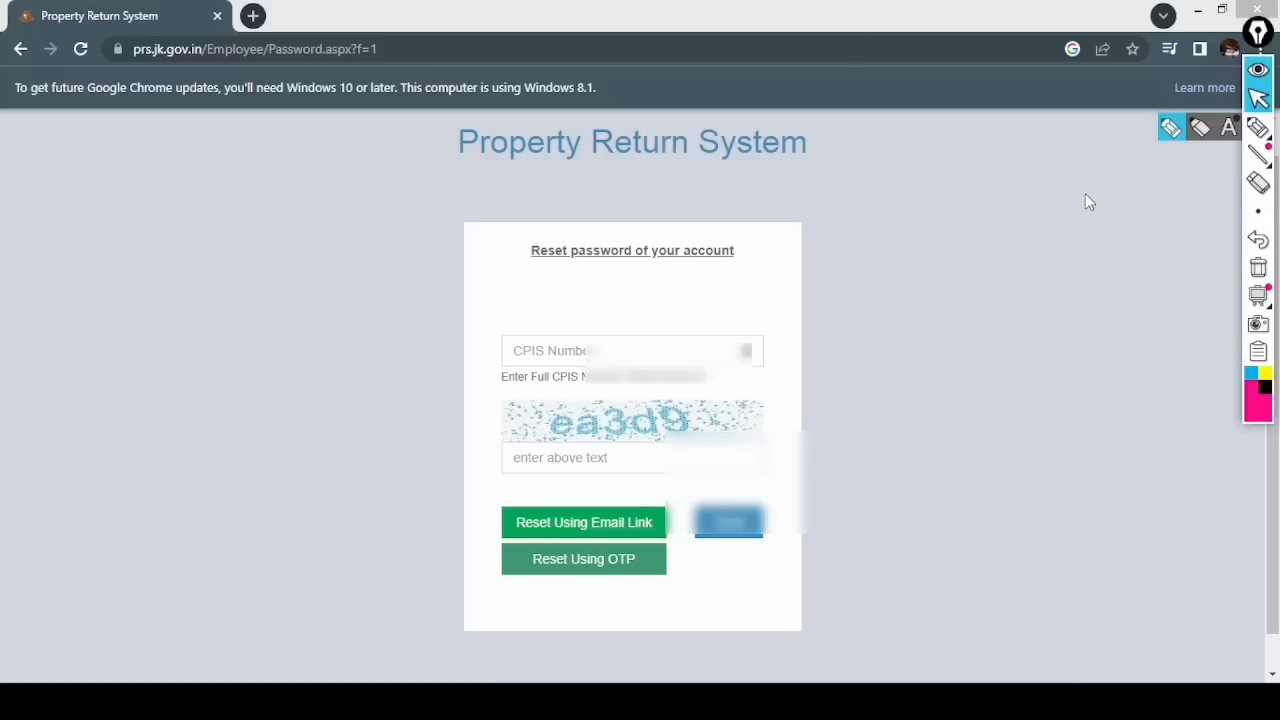
# - Mark the CPIS and captcha fields, number the email-link and OTP options, then clear
pyautogui.click(1258, 127)
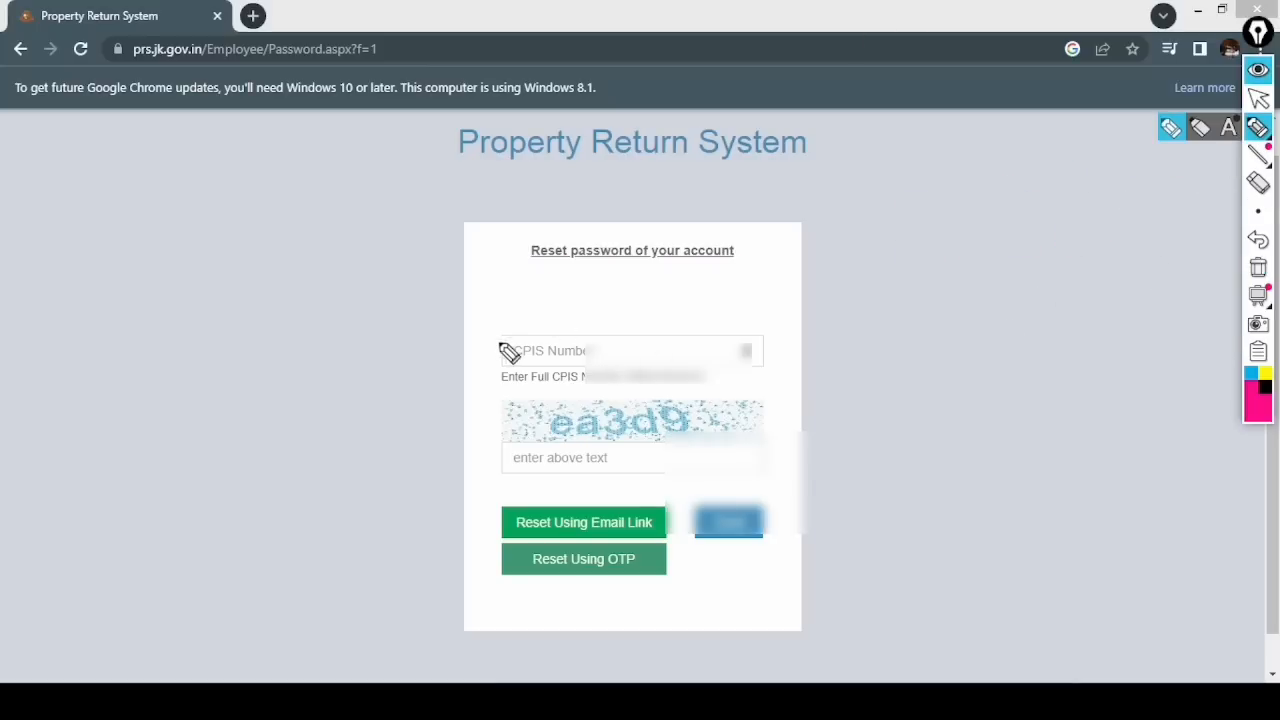
pyautogui.moveTo(505, 334); pyautogui.dragTo(521, 346)
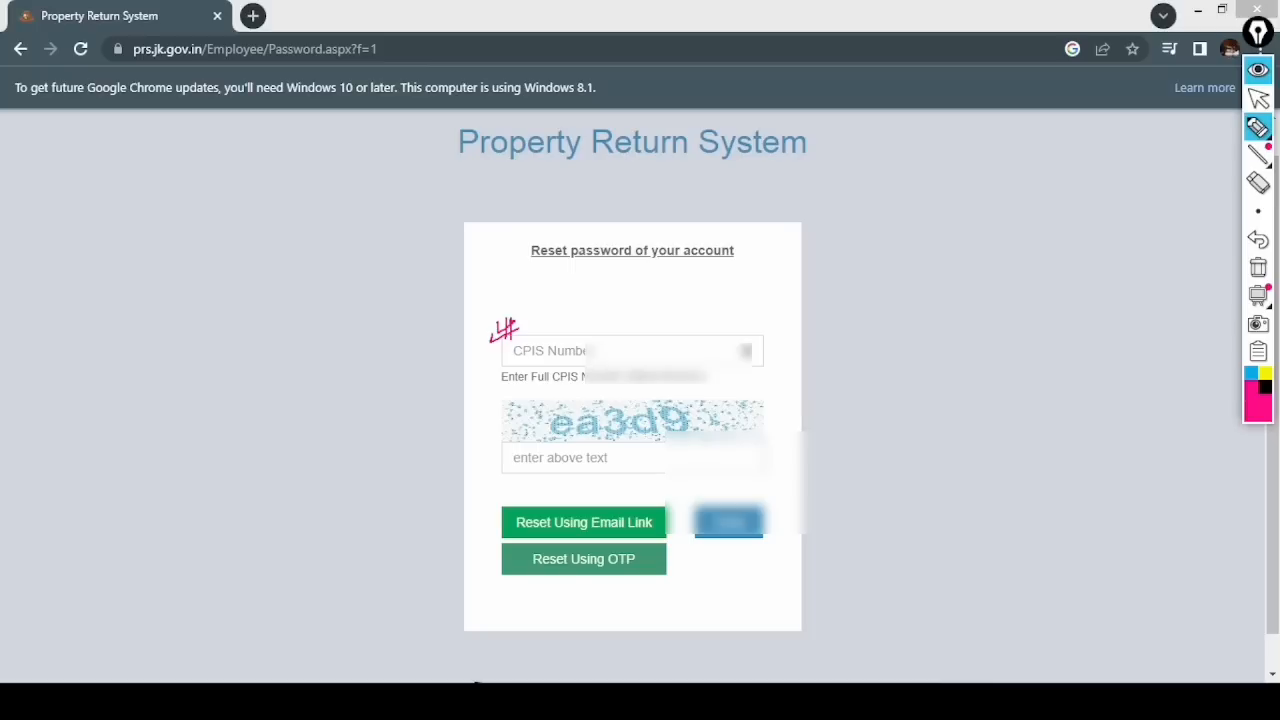
pyautogui.moveTo(490, 466)
pyautogui.mouseDown()
pyautogui.moveTo(516, 446)
pyautogui.moveTo(686, 432)
pyautogui.mouseUp()
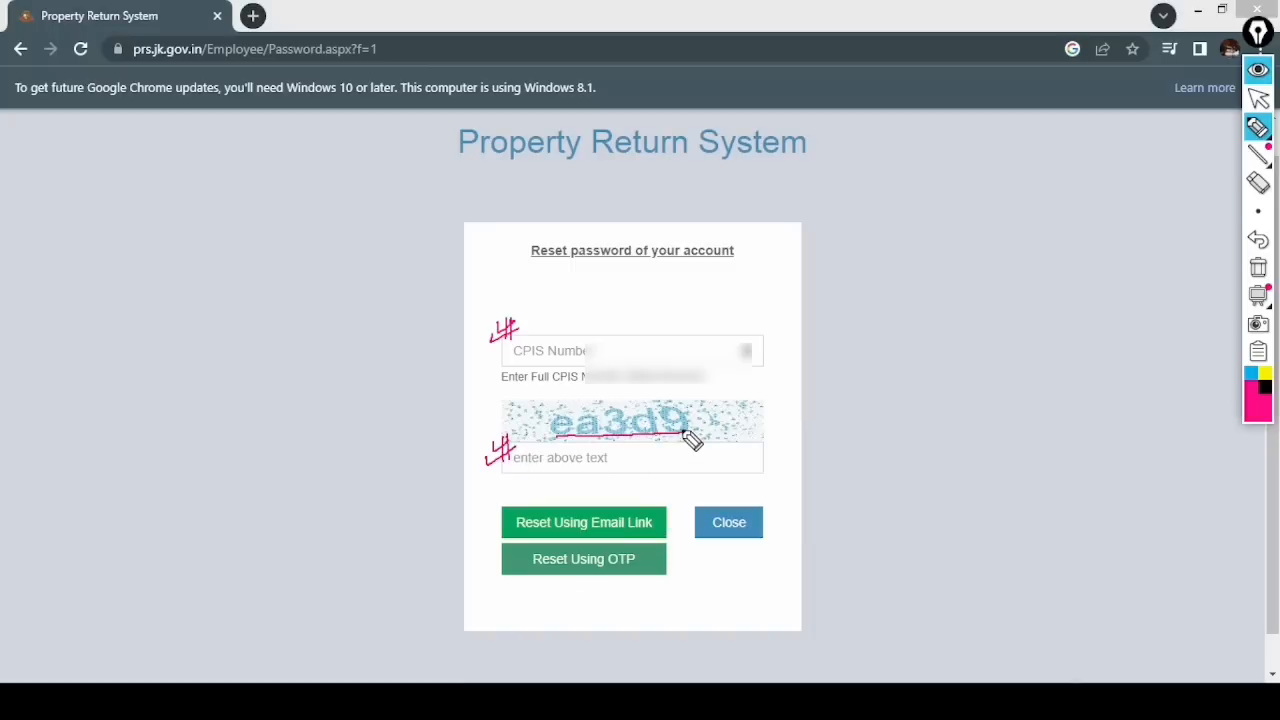
pyautogui.moveTo(572, 451)
pyautogui.mouseDown()
pyautogui.moveTo(566, 464)
pyautogui.moveTo(586, 464)
pyautogui.mouseUp()
pyautogui.moveTo(617, 451)
pyautogui.mouseDown()
pyautogui.moveTo(611, 464)
pyautogui.moveTo(675, 462)
pyautogui.mouseUp()
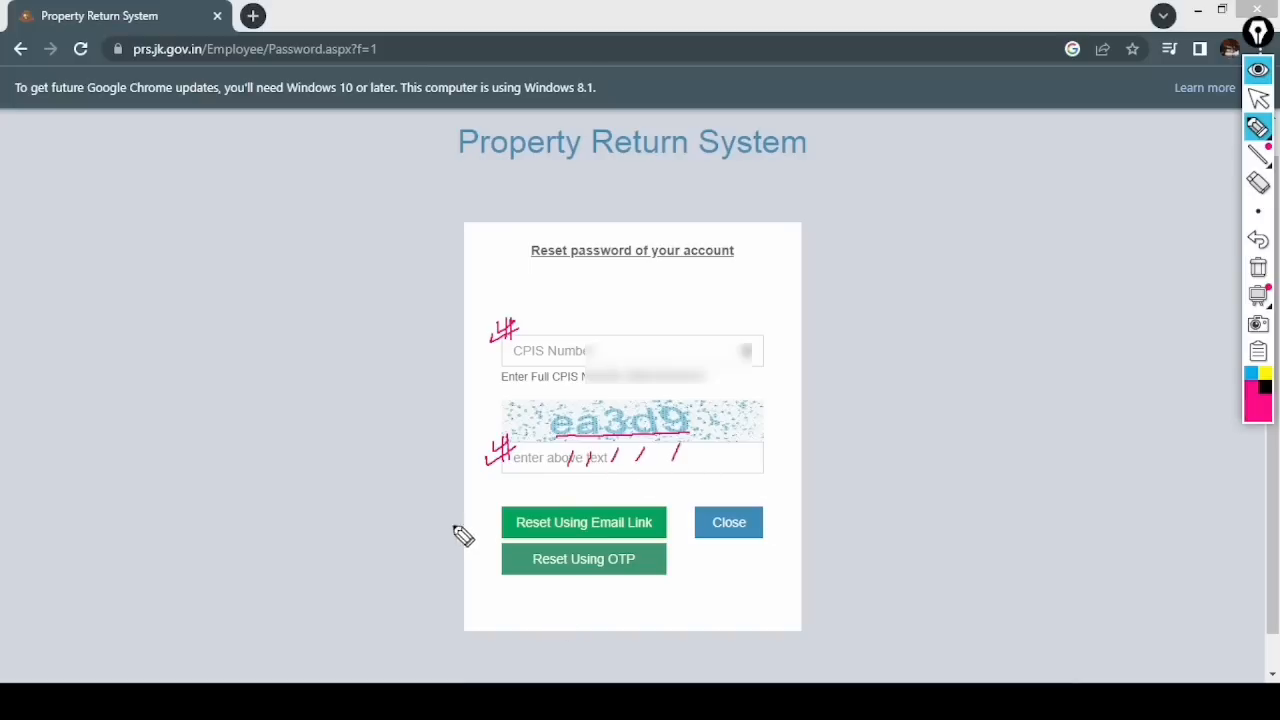
pyautogui.moveTo(484, 509); pyautogui.dragTo(480, 510)
pyautogui.moveTo(482, 513); pyautogui.dragTo(483, 527)
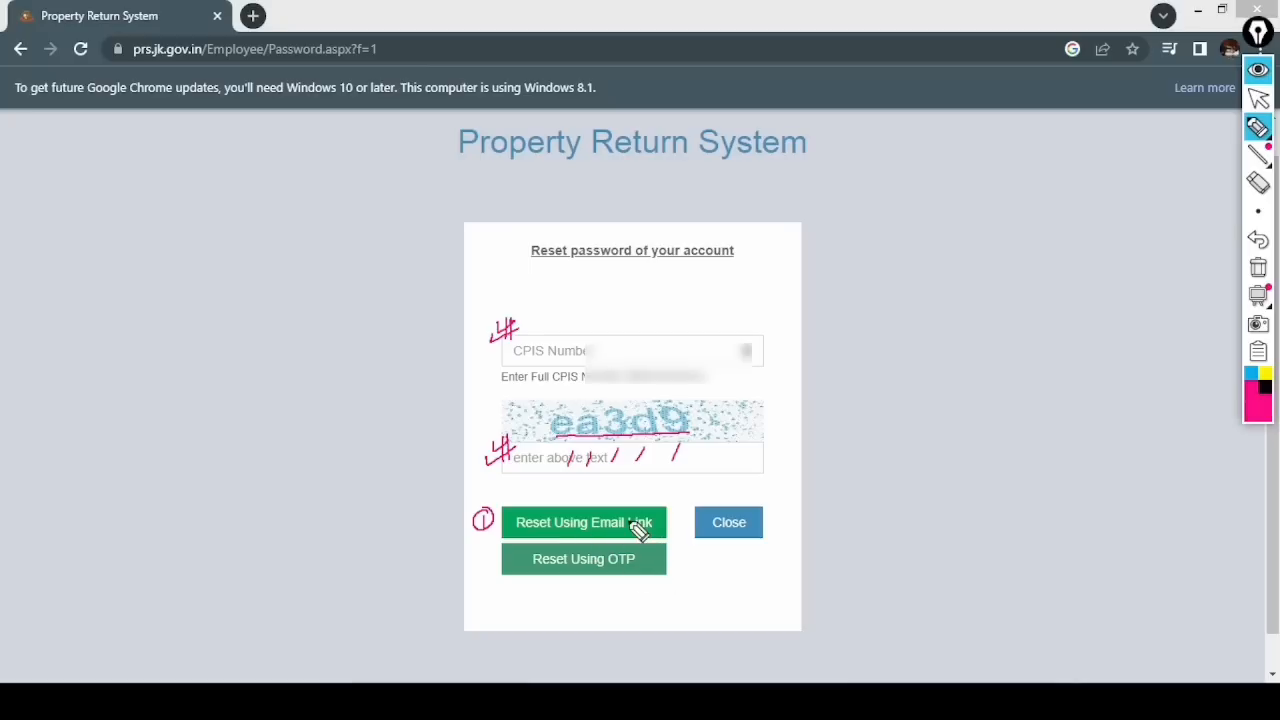
pyautogui.moveTo(481, 556)
pyautogui.mouseDown()
pyautogui.moveTo(494, 563)
pyautogui.moveTo(486, 543)
pyautogui.mouseUp()
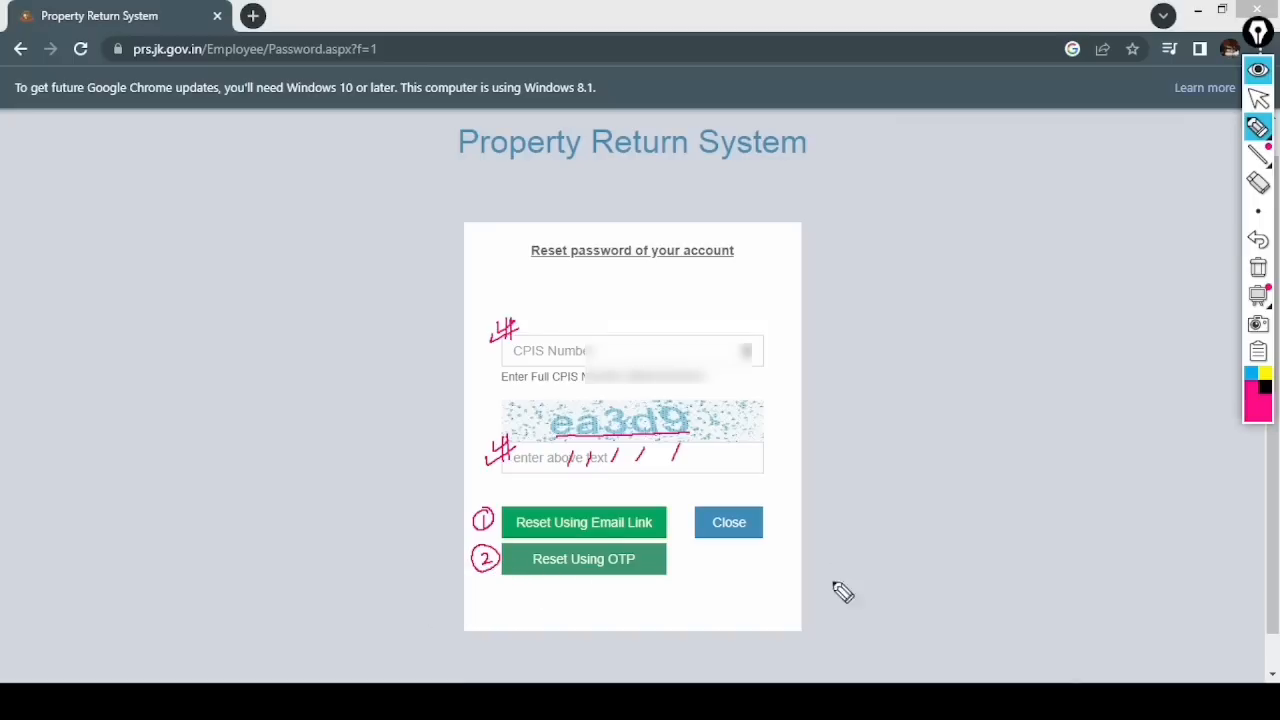
pyautogui.moveTo(670, 566)
pyautogui.mouseDown()
pyautogui.moveTo(694, 550)
pyautogui.moveTo(771, 549)
pyautogui.moveTo(690, 582)
pyautogui.moveTo(749, 594)
pyautogui.moveTo(771, 571)
pyautogui.moveTo(786, 586)
pyautogui.mouseUp()
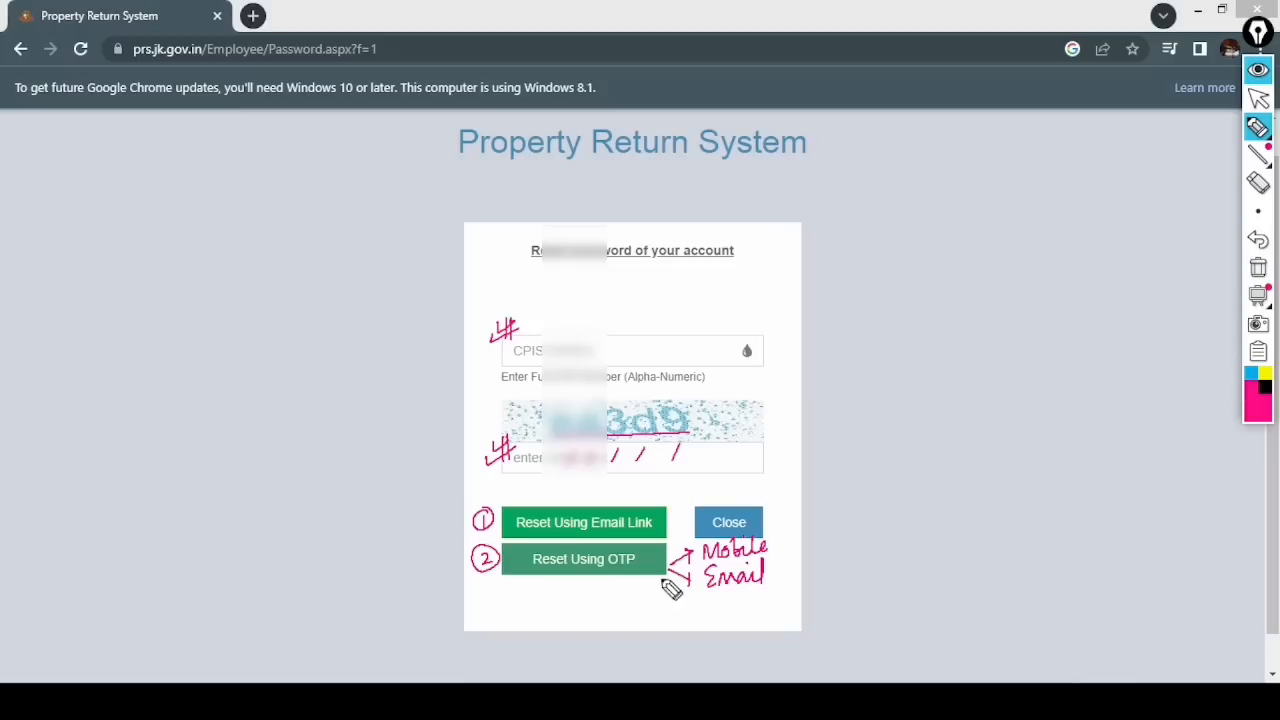
pyautogui.click(1258, 272)
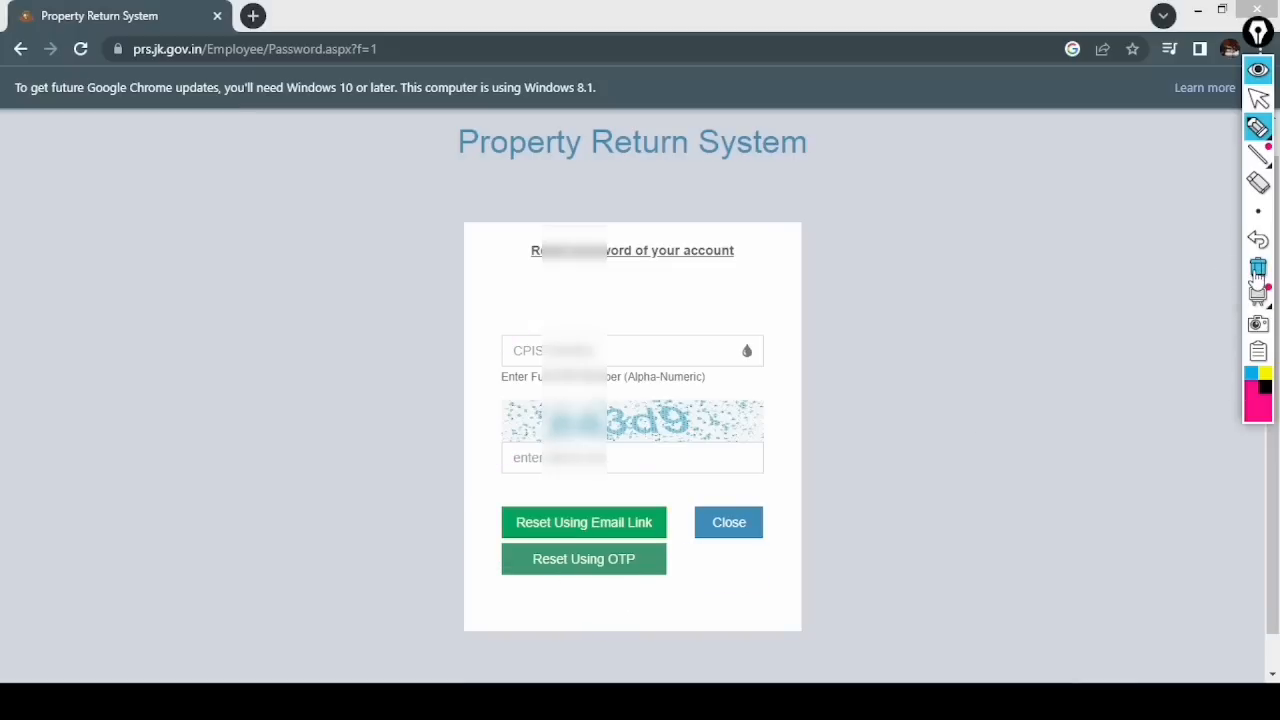
# - Enter the account's CPIS number and the captcha answer, then request reset by OTP
pyautogui.click(1258, 97)
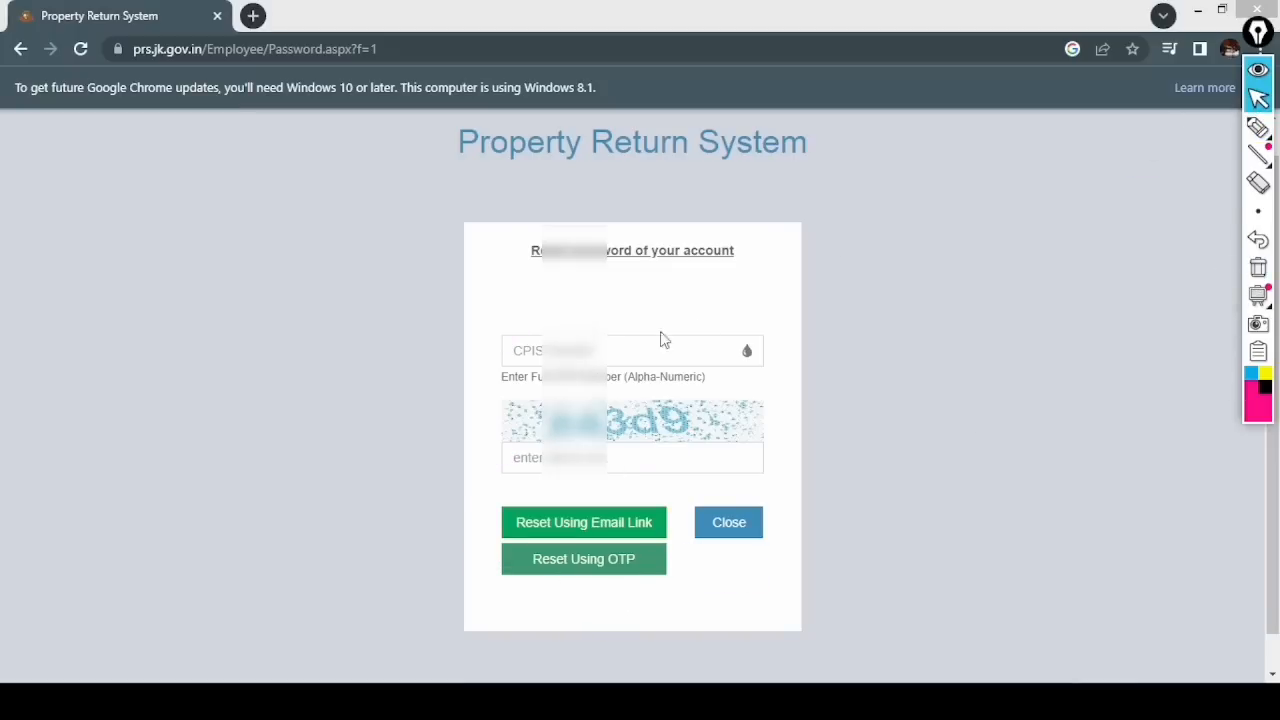
pyautogui.click(580, 350)
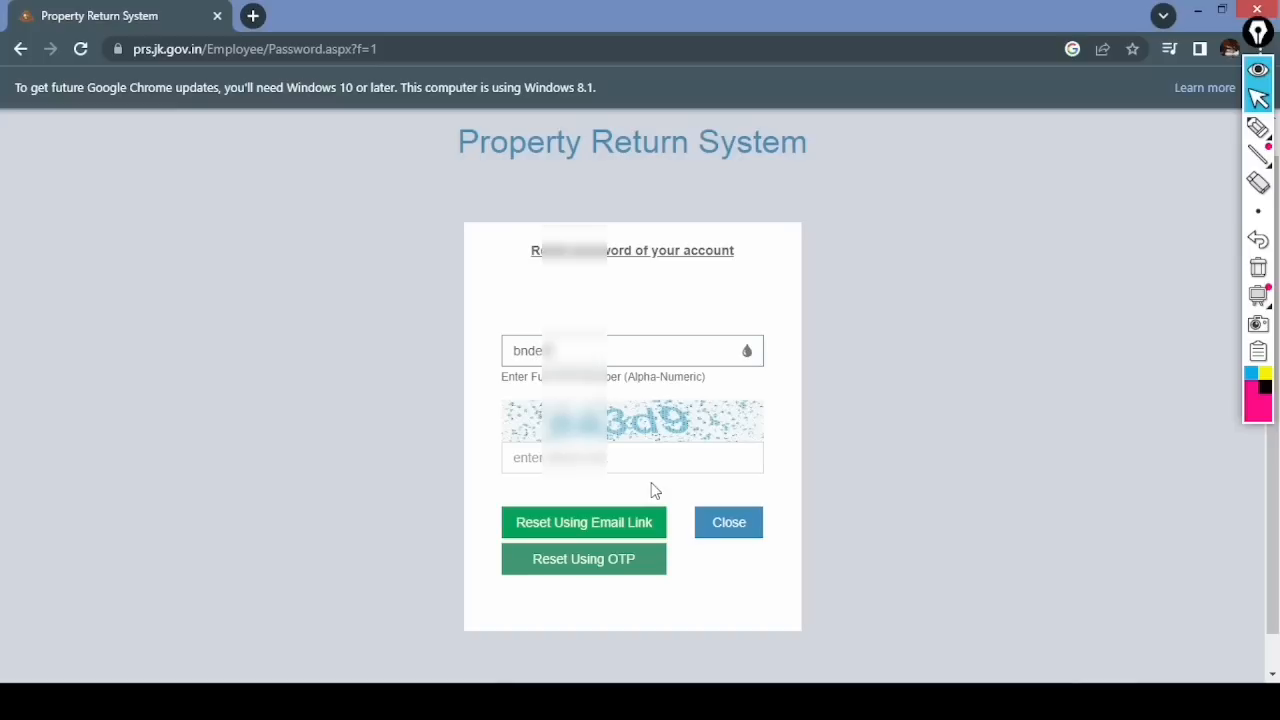
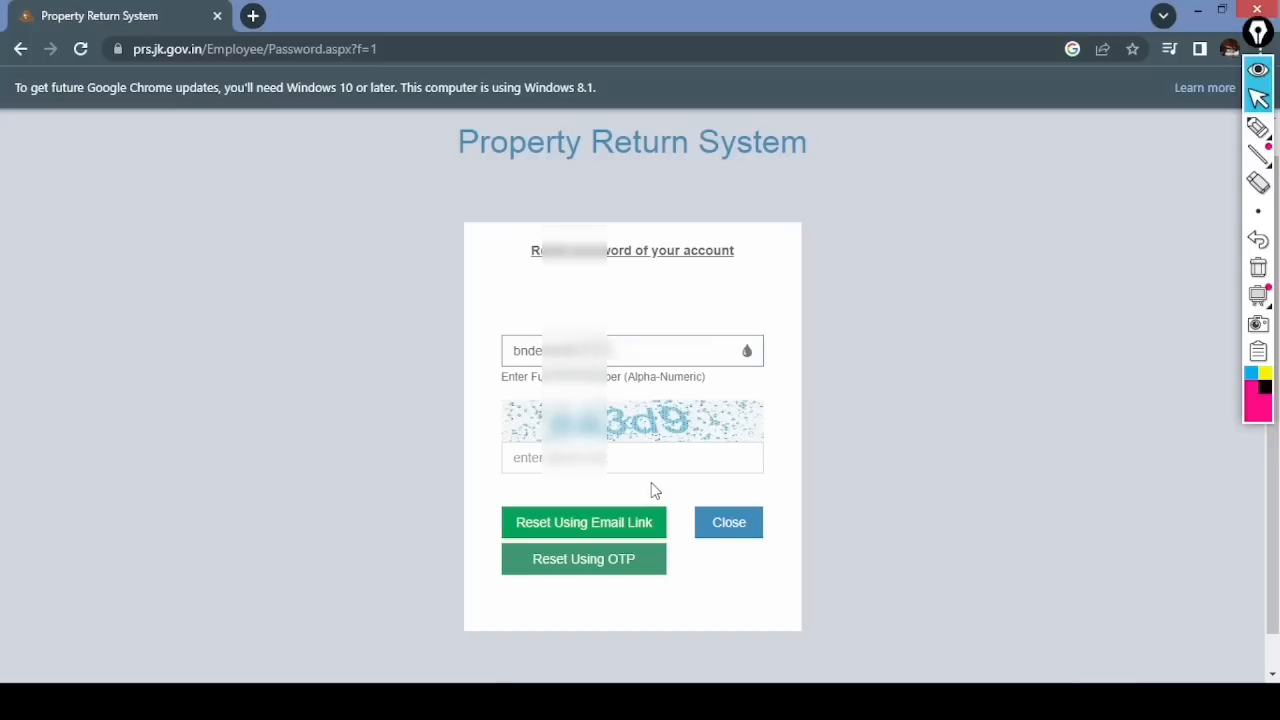
pyautogui.click(584, 460)
pyautogui.write('e')
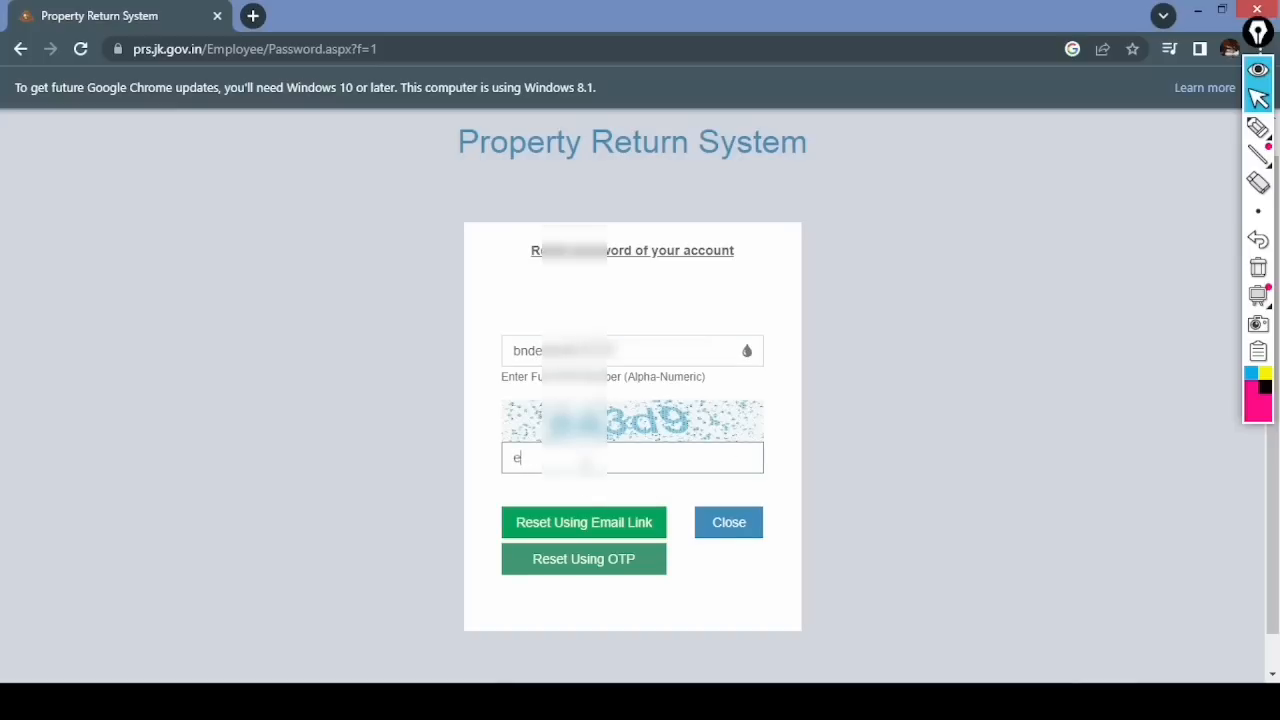
pyautogui.write('a3d')
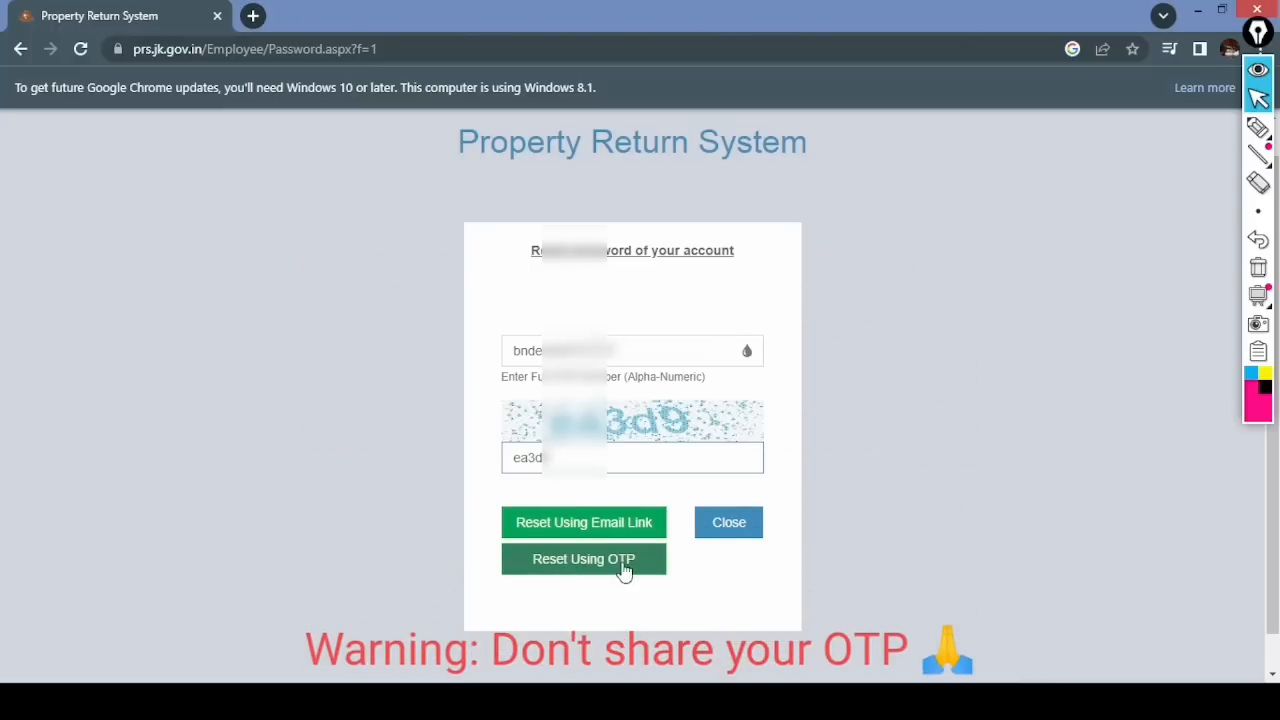
pyautogui.click(590, 565)
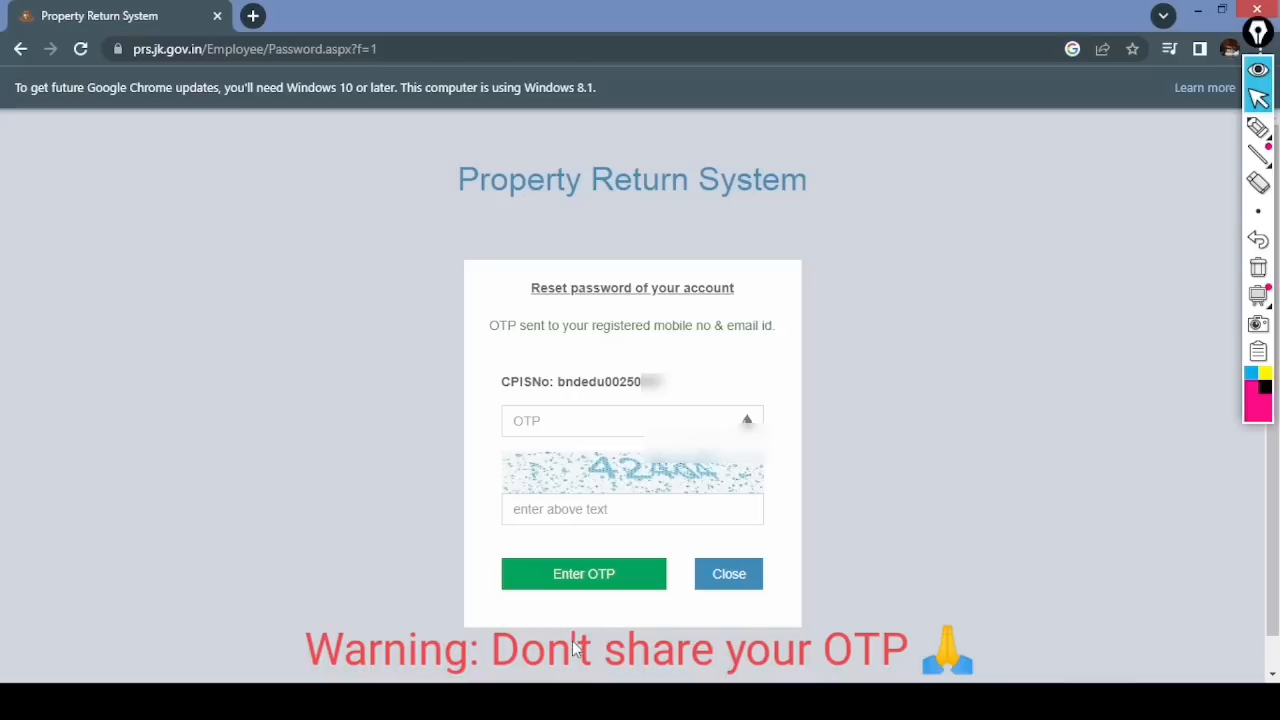
# - Annotate where the OTP was sent, the OTP field and the captcha, then clear
pyautogui.click(1258, 127)
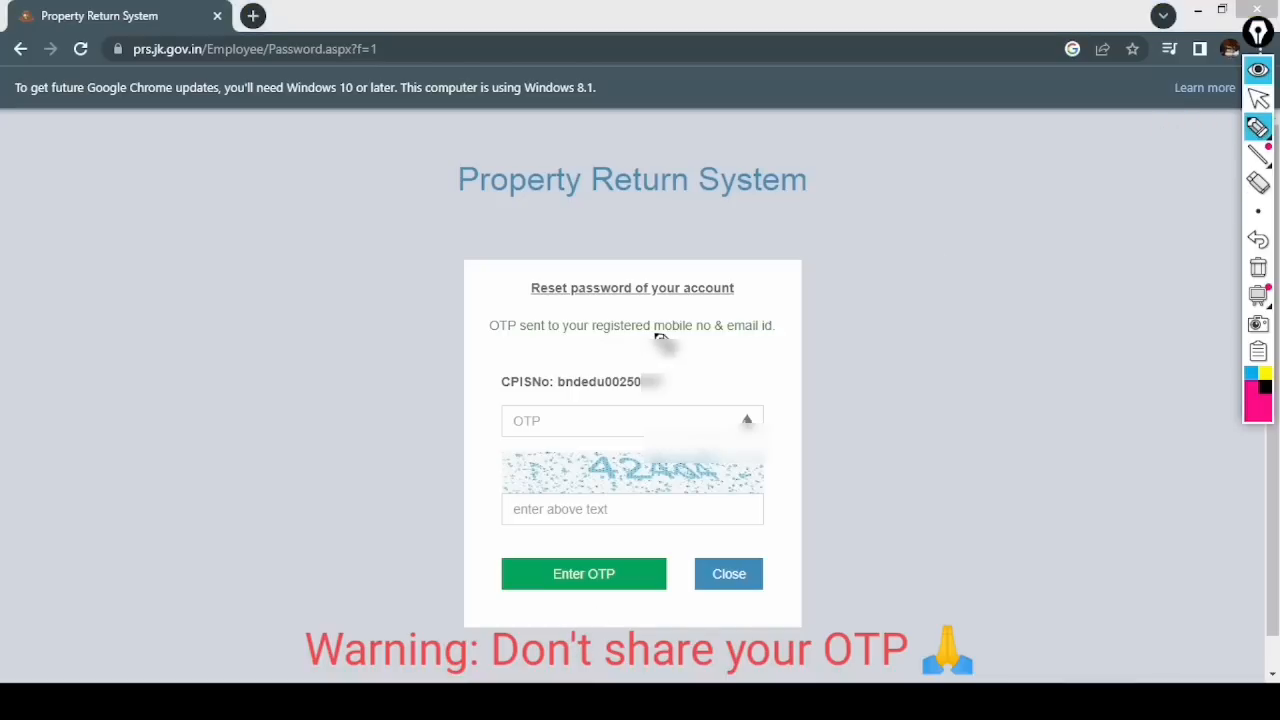
pyautogui.moveTo(655, 337); pyautogui.dragTo(772, 335)
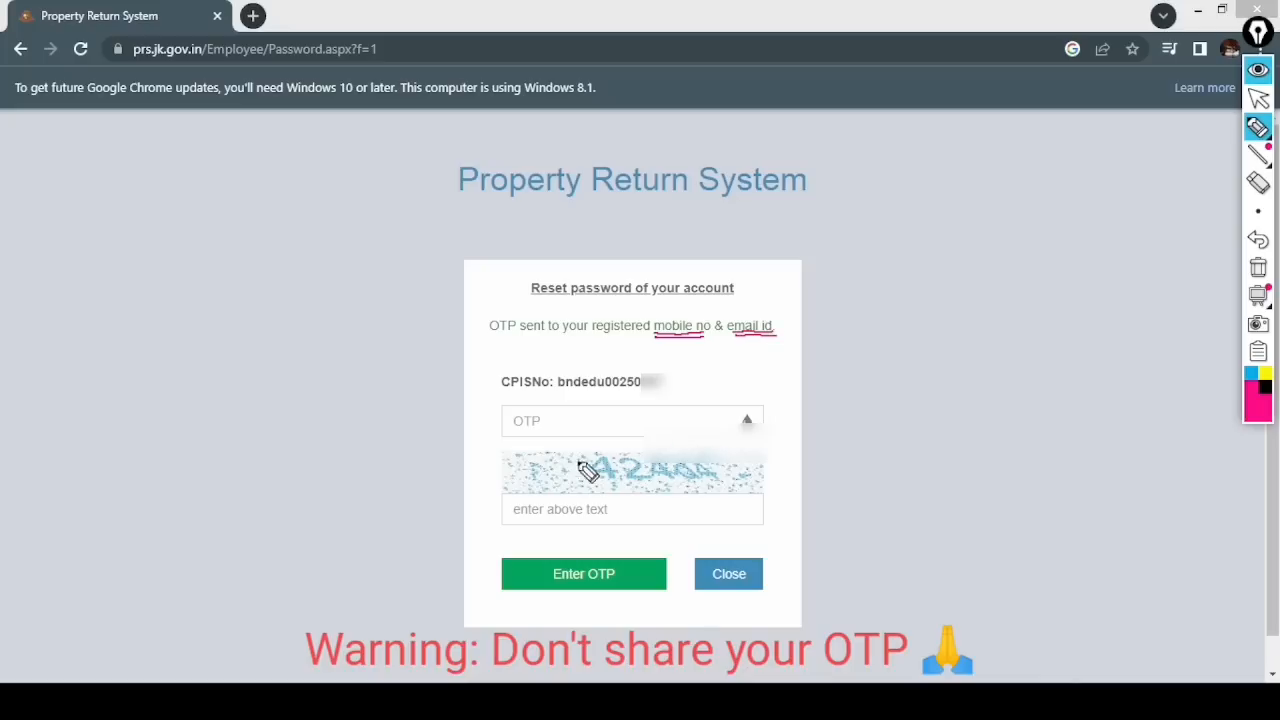
pyautogui.moveTo(535, 426); pyautogui.dragTo(543, 411)
pyautogui.moveTo(553, 426); pyautogui.dragTo(583, 410)
pyautogui.moveTo(594, 425); pyautogui.dragTo(615, 410)
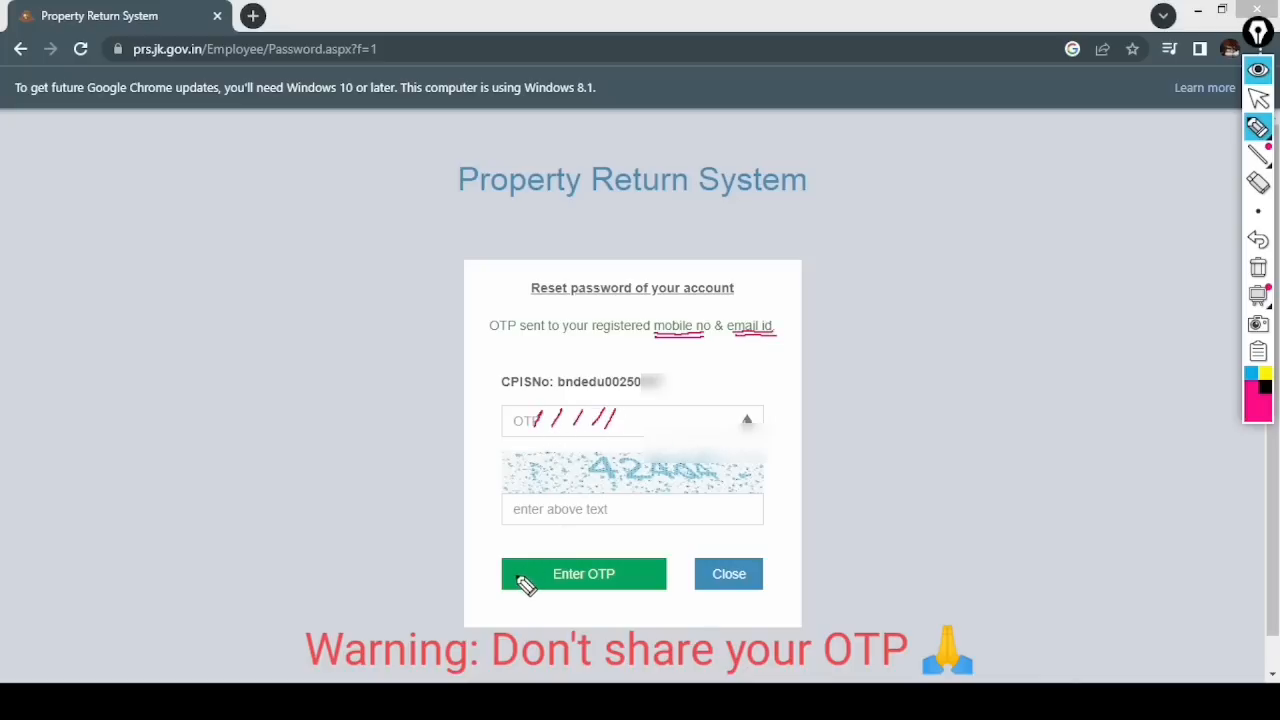
pyautogui.moveTo(603, 480); pyautogui.dragTo(720, 479)
pyautogui.moveTo(542, 516)
pyautogui.mouseDown()
pyautogui.moveTo(630, 508)
pyautogui.moveTo(658, 550)
pyautogui.mouseUp()
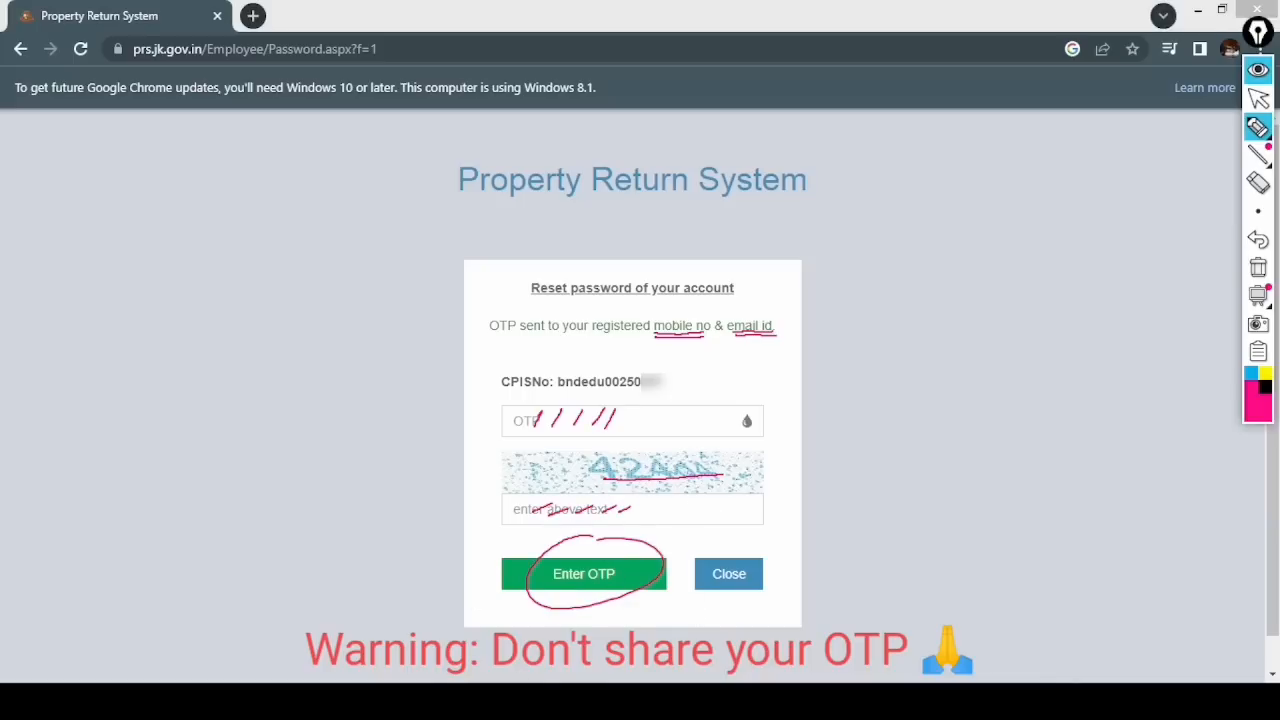
pyautogui.click(1258, 267)
pyautogui.click(1258, 98)
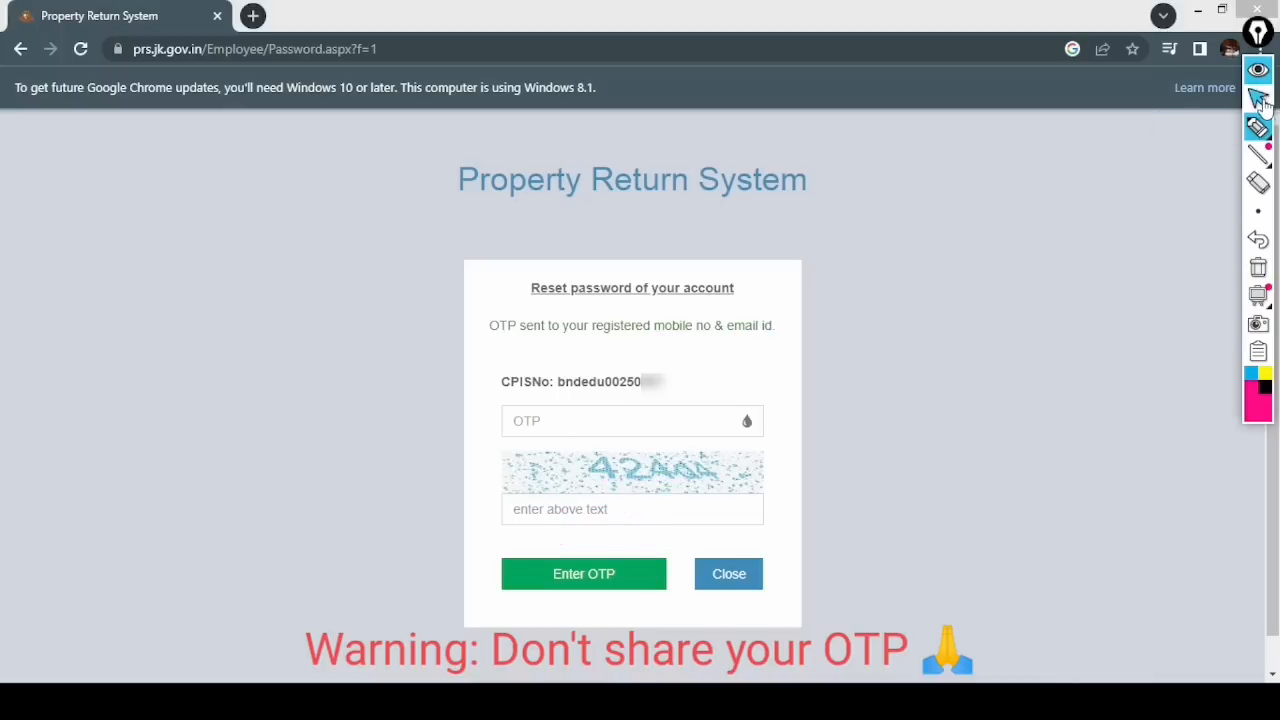
# - Enter the received OTP and a captcha answer and submit them
pyautogui.click(547, 424)
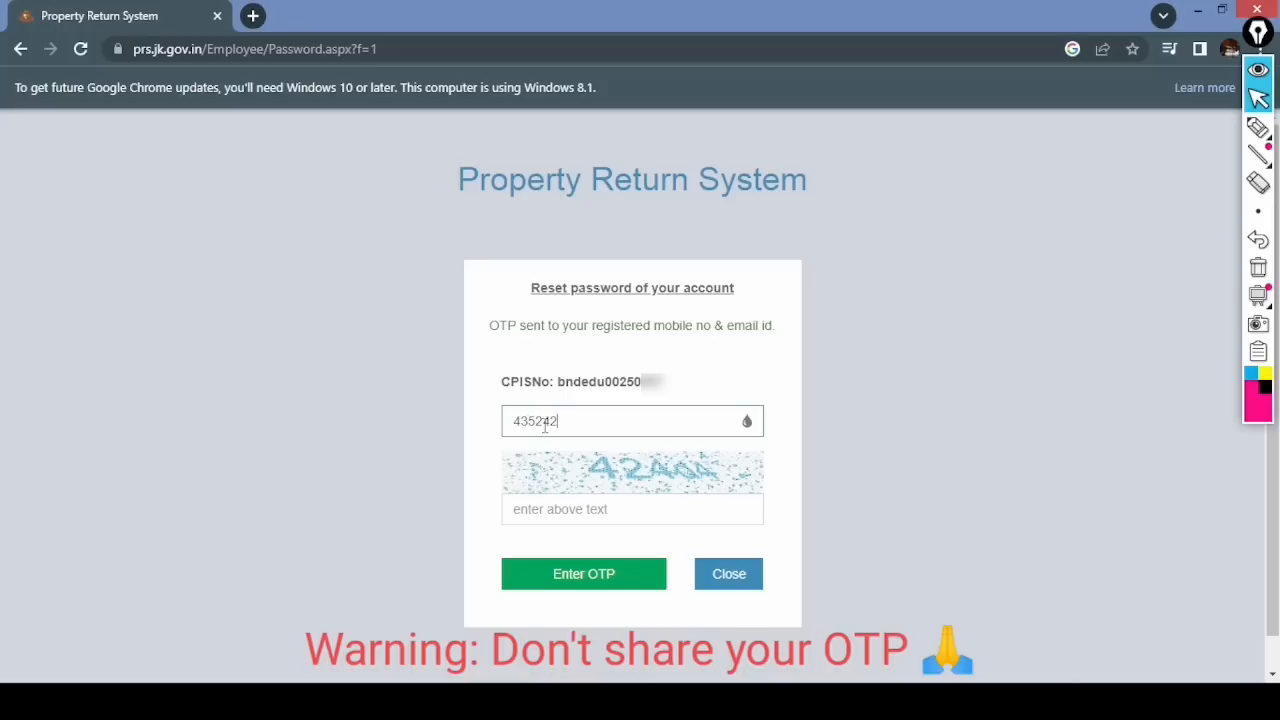
pyautogui.click(525, 510)
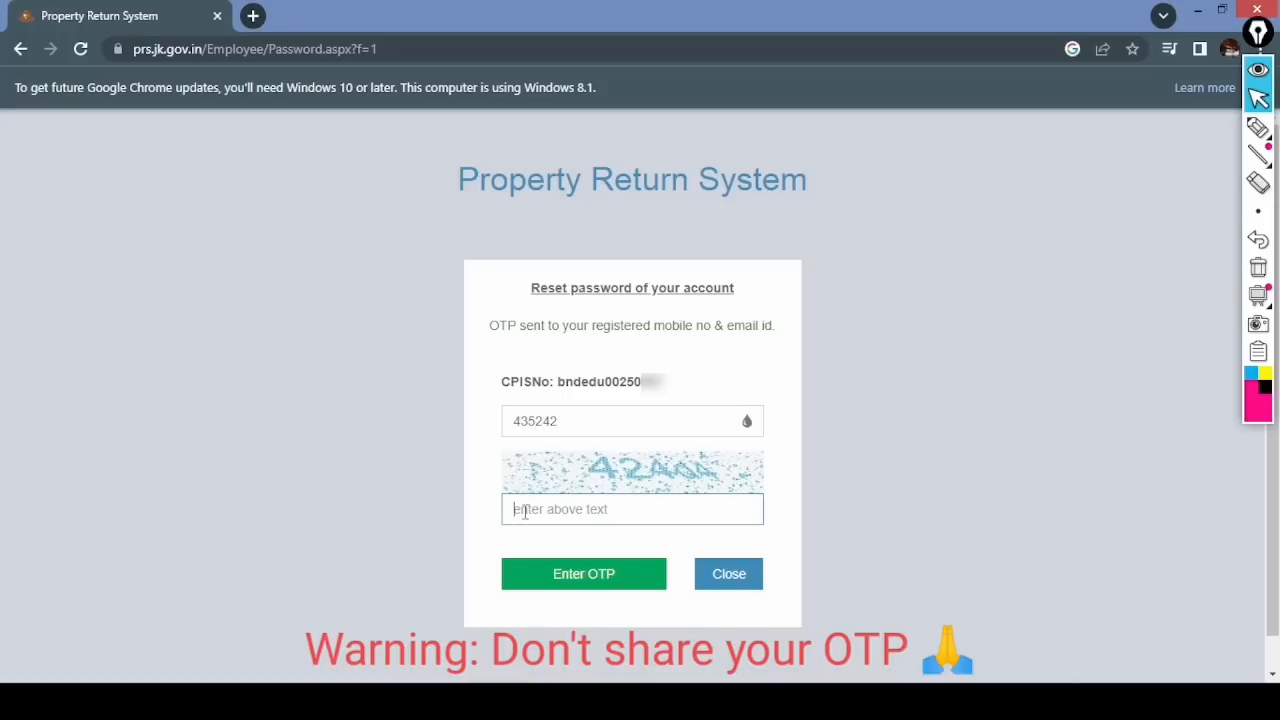
pyautogui.click(600, 578)
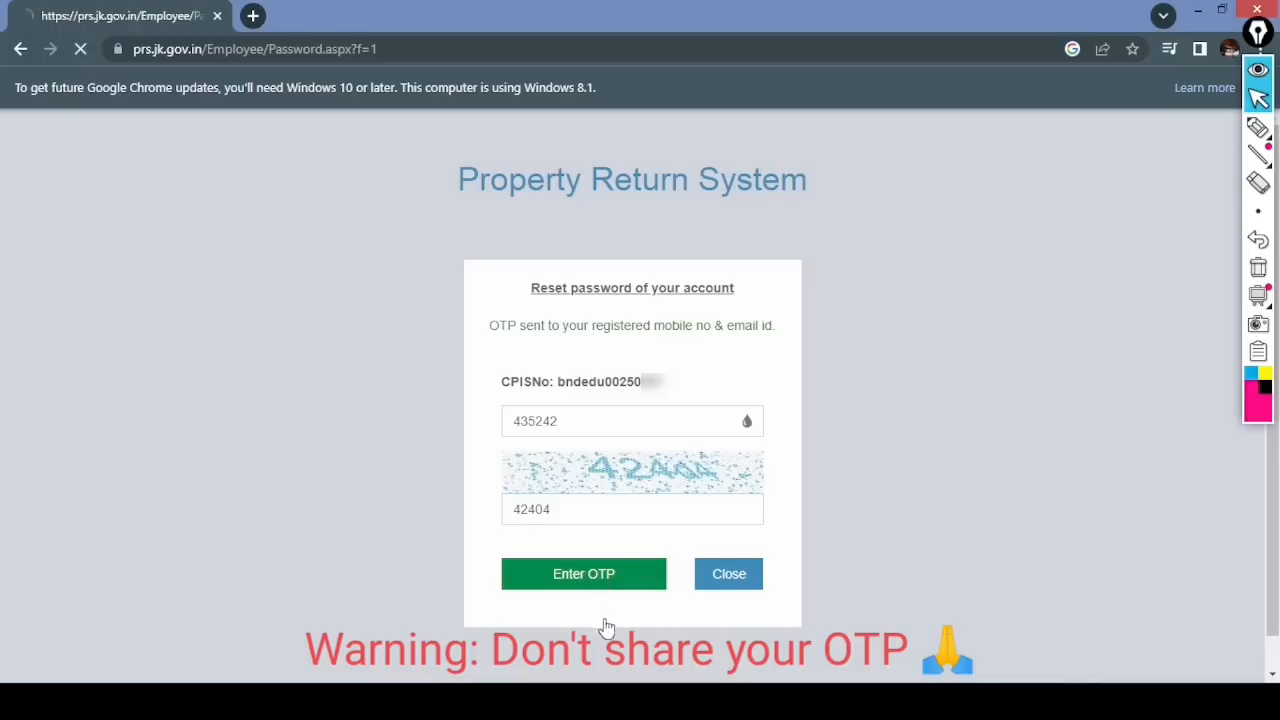
# - Underline the 'Image text and text entered does not match' error
pyautogui.moveTo(1272, 152)
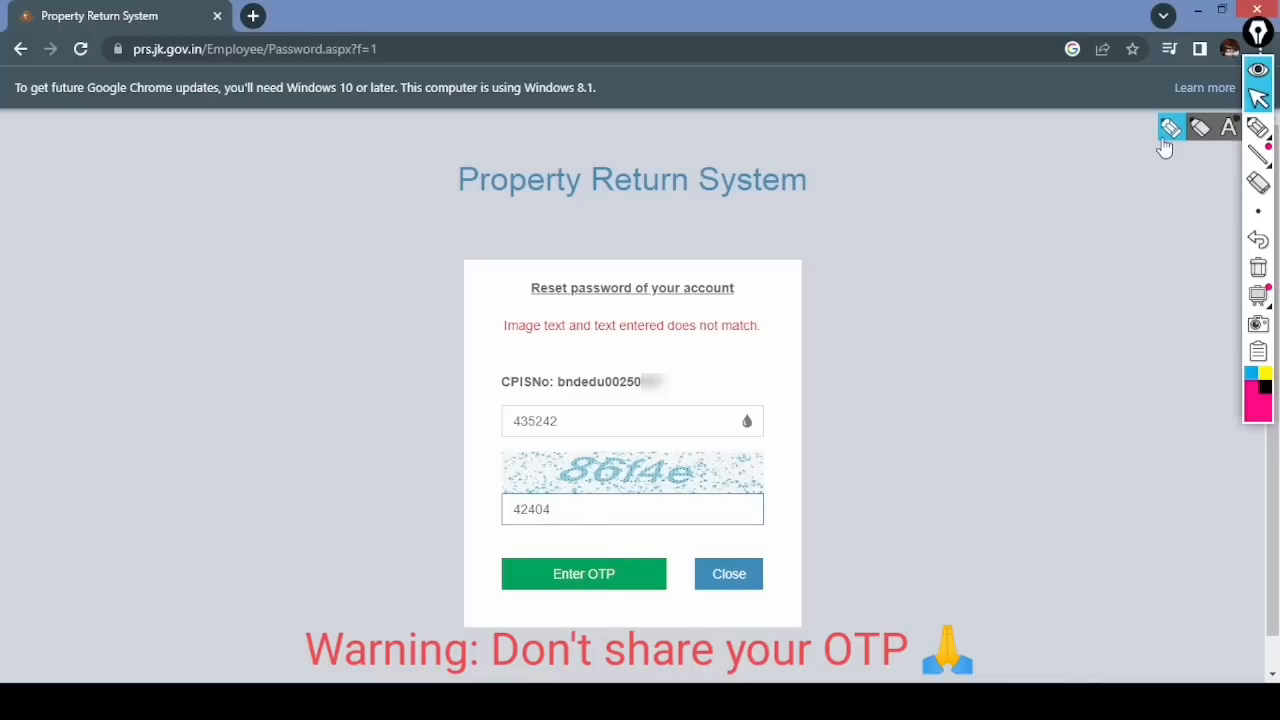
pyautogui.click(1258, 127)
pyautogui.moveTo(517, 339); pyautogui.dragTo(669, 339)
pyautogui.moveTo(699, 339); pyautogui.dragTo(760, 339)
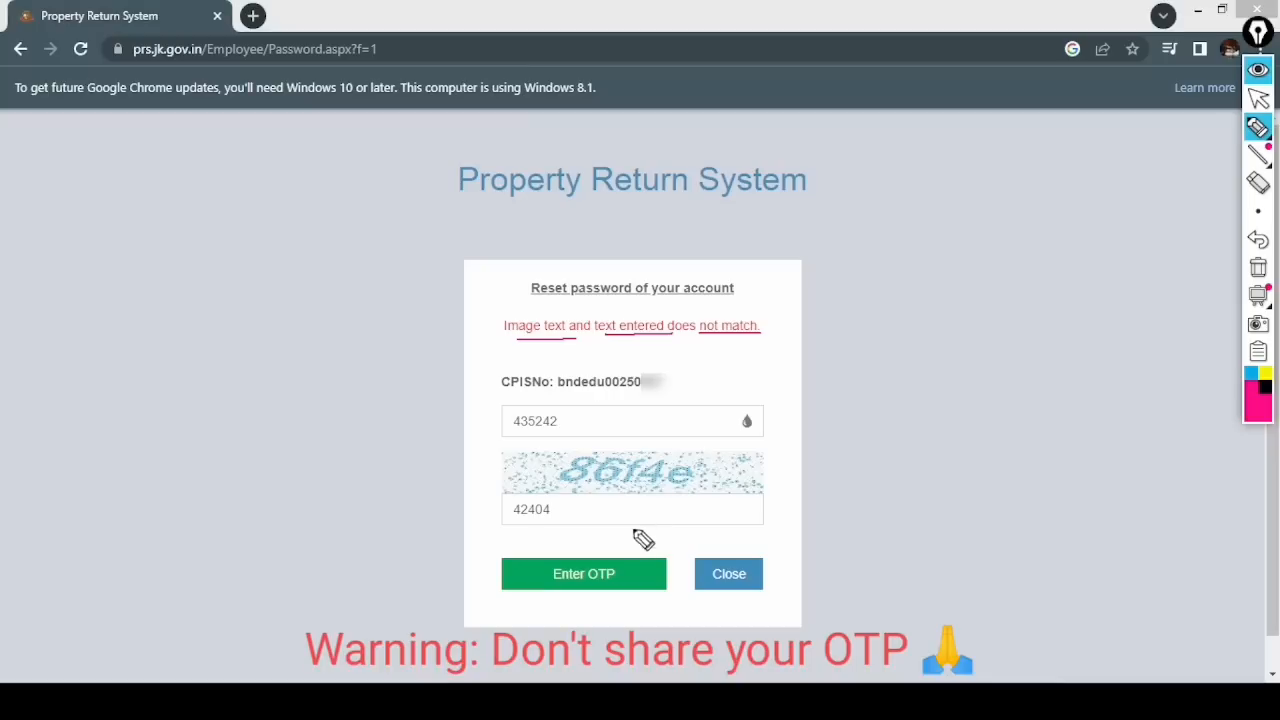
pyautogui.click(1258, 98)
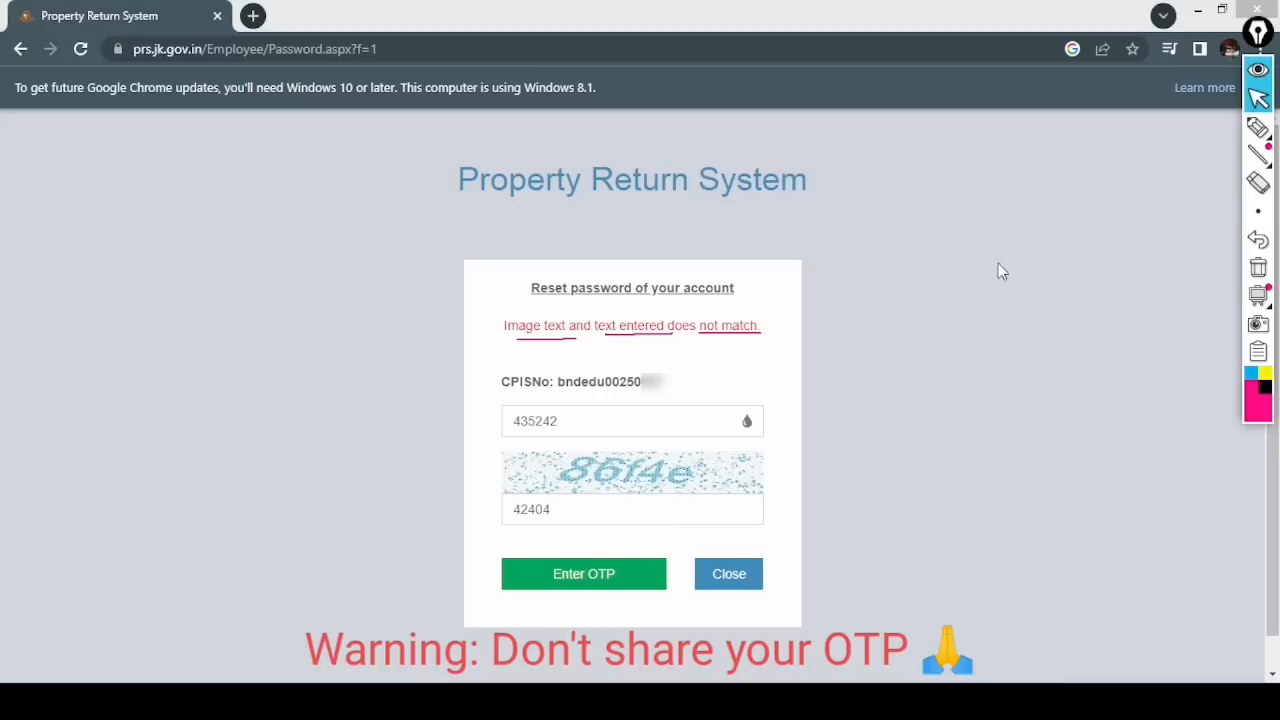
# - Replace the wrong captcha answer with the new captcha text and resubmit the OTP
pyautogui.moveTo(565, 507); pyautogui.dragTo(492, 546)
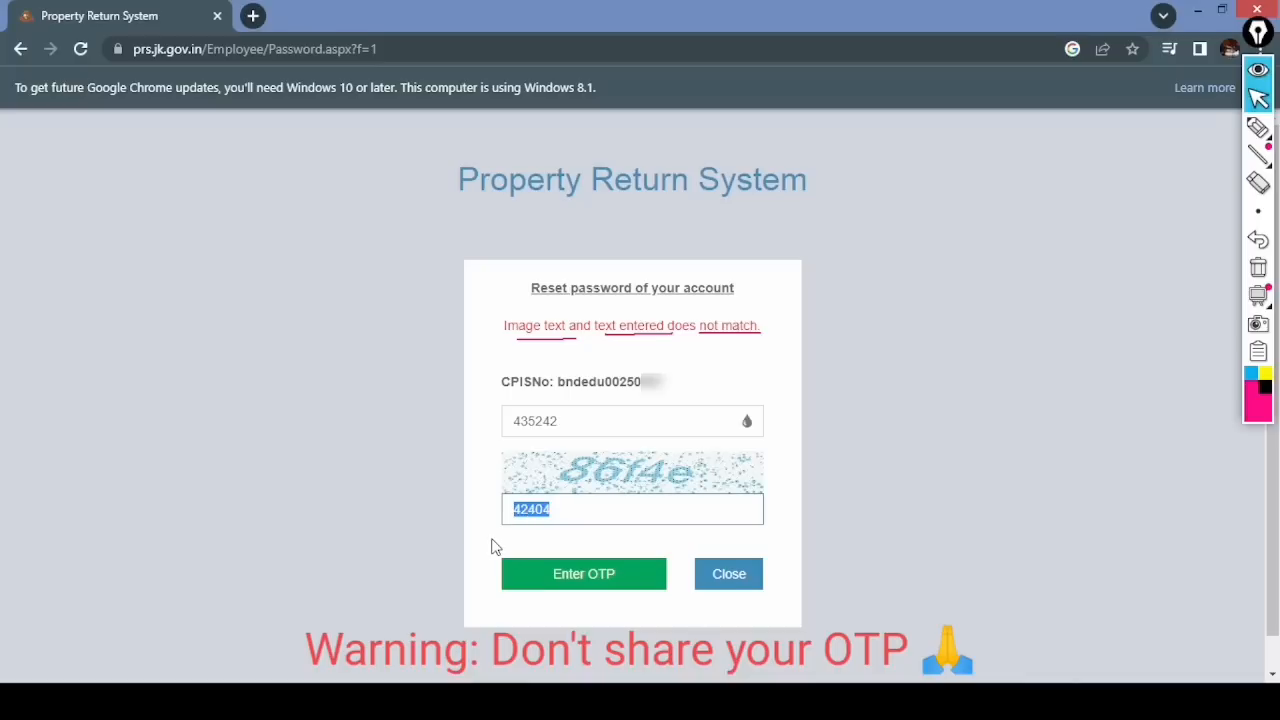
pyautogui.write('86f4e')
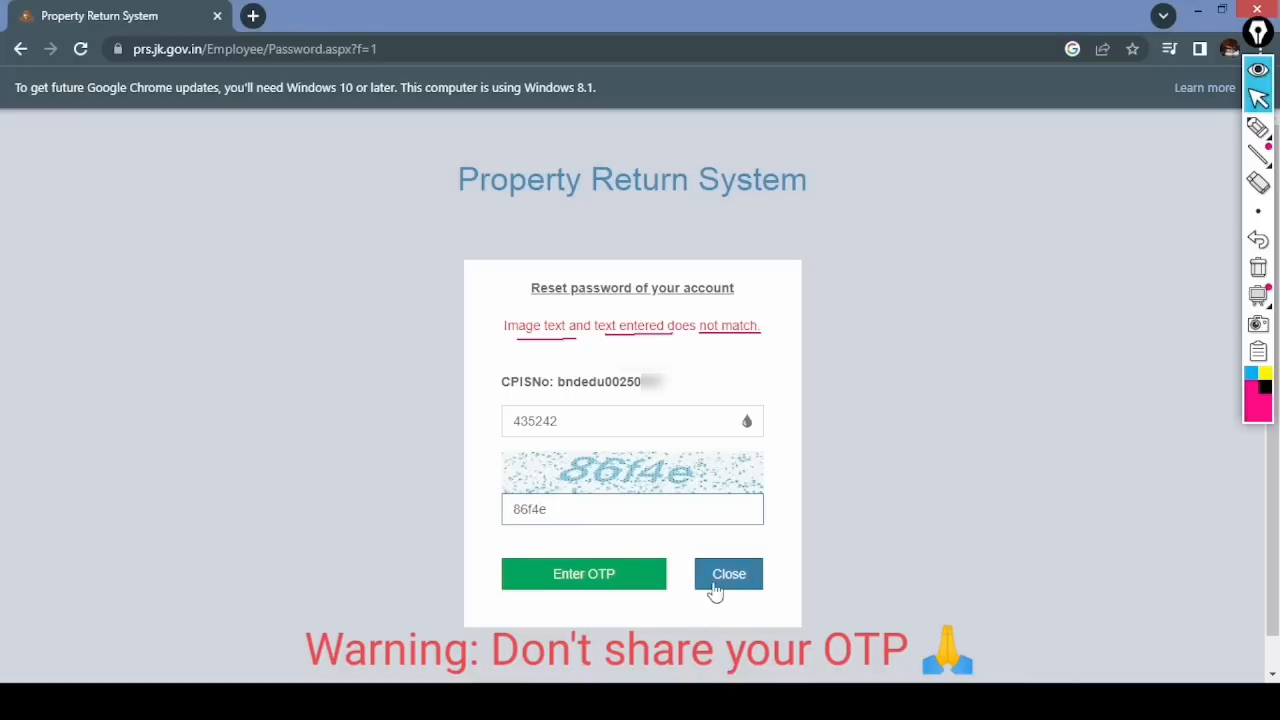
pyautogui.click(598, 588)
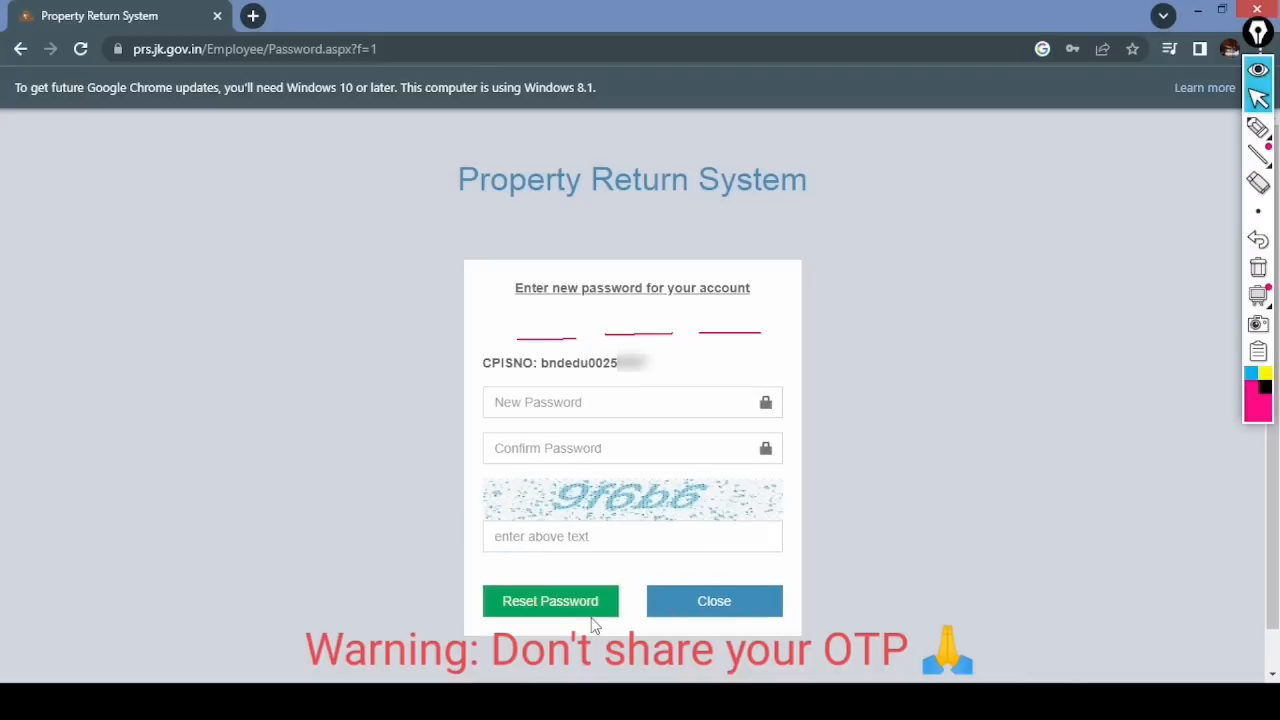
pyautogui.click(1258, 267)
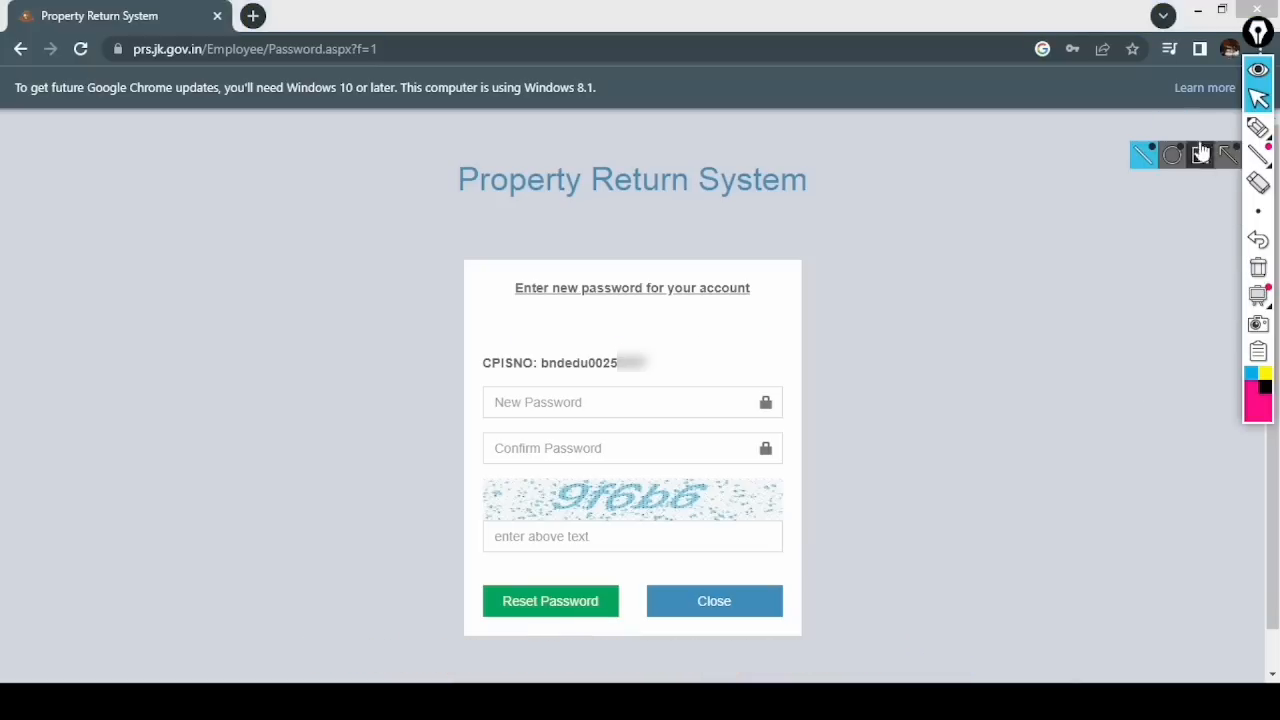
pyautogui.click(1258, 130)
pyautogui.moveTo(537, 264)
pyautogui.mouseDown()
pyautogui.moveTo(640, 320)
pyautogui.moveTo(572, 252)
pyautogui.mouseUp()
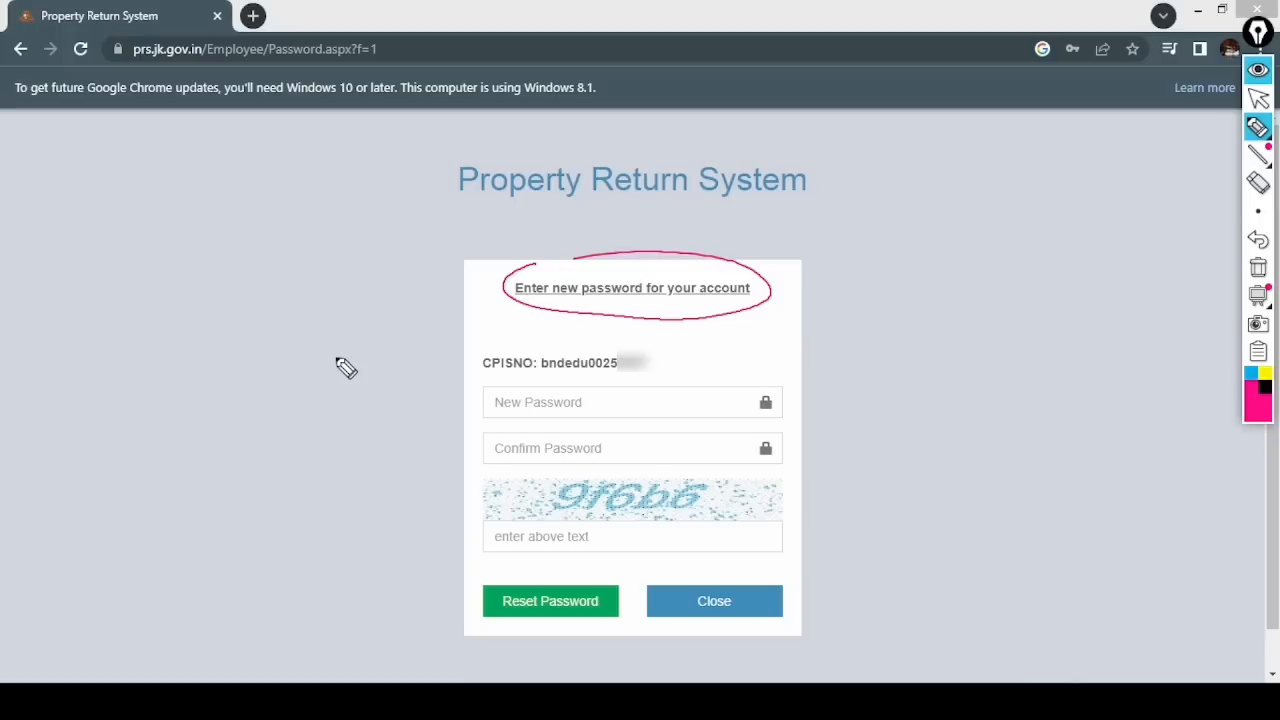
pyautogui.moveTo(988, 254)
pyautogui.mouseDown()
pyautogui.moveTo(982, 272)
pyautogui.moveTo(1090, 248)
pyautogui.moveTo(1050, 284)
pyautogui.moveTo(1098, 268)
pyautogui.mouseUp()
pyautogui.moveTo(978, 300)
pyautogui.mouseDown()
pyautogui.moveTo(1055, 318)
pyautogui.moveTo(1064, 300)
pyautogui.moveTo(1152, 276)
pyautogui.moveTo(997, 354)
pyautogui.moveTo(1006, 366)
pyautogui.moveTo(1060, 354)
pyautogui.moveTo(1020, 374)
pyautogui.moveTo(1066, 364)
pyautogui.mouseUp()
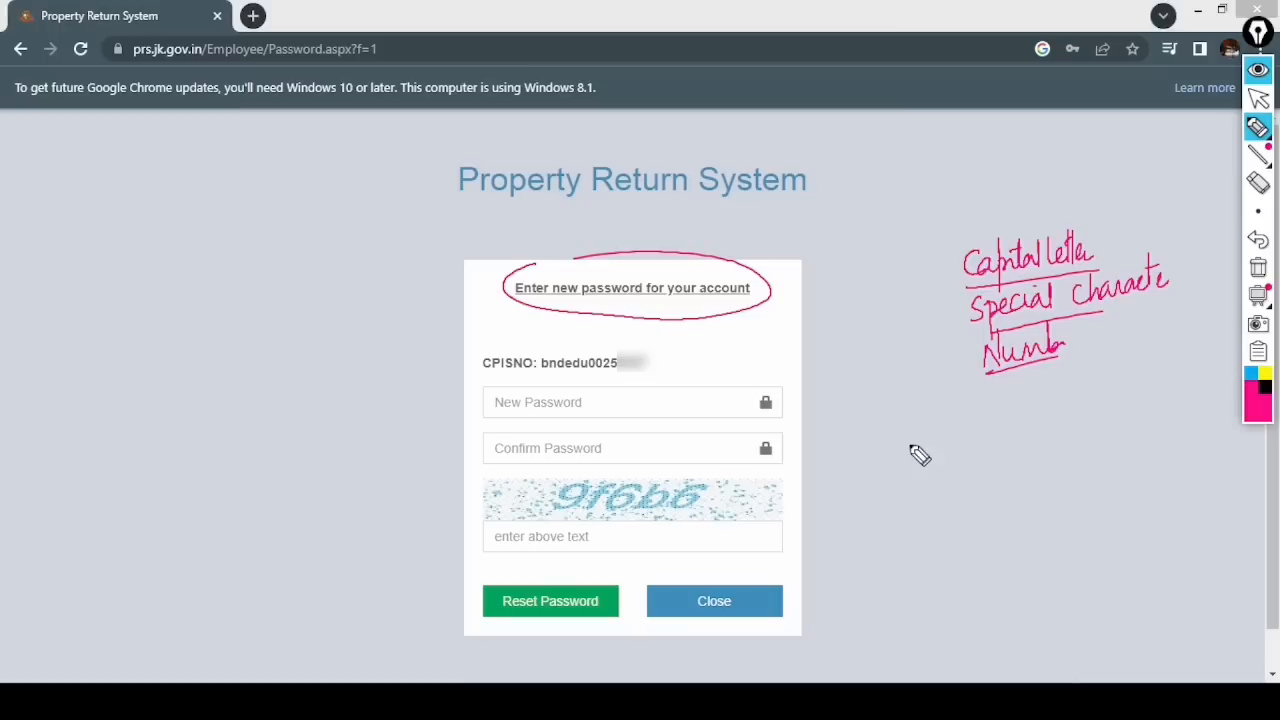
pyautogui.moveTo(888, 462)
pyautogui.mouseDown()
pyautogui.moveTo(950, 443)
pyautogui.moveTo(991, 460)
pyautogui.mouseUp()
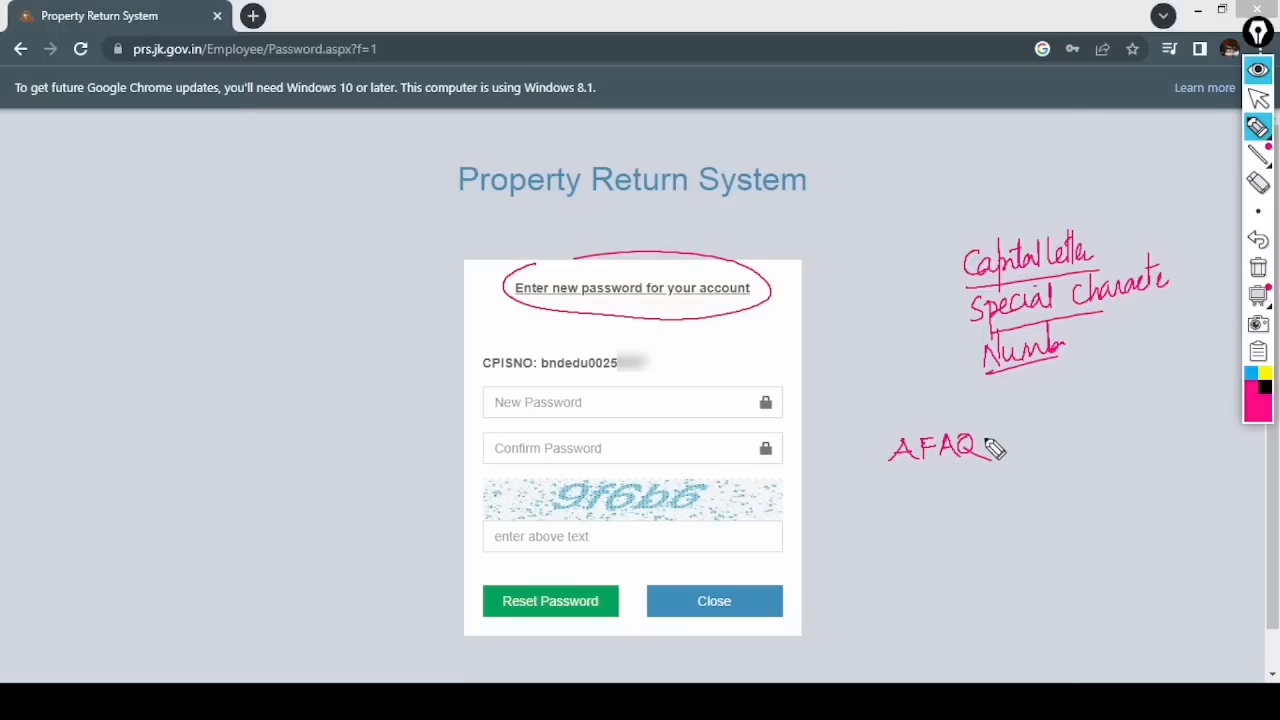
pyautogui.moveTo(980, 441)
pyautogui.mouseDown()
pyautogui.moveTo(1004, 446)
pyautogui.moveTo(1020, 424)
pyautogui.moveTo(1020, 445)
pyautogui.moveTo(1108, 436)
pyautogui.mouseUp()
pyautogui.moveTo(890, 482); pyautogui.dragTo(1117, 452)
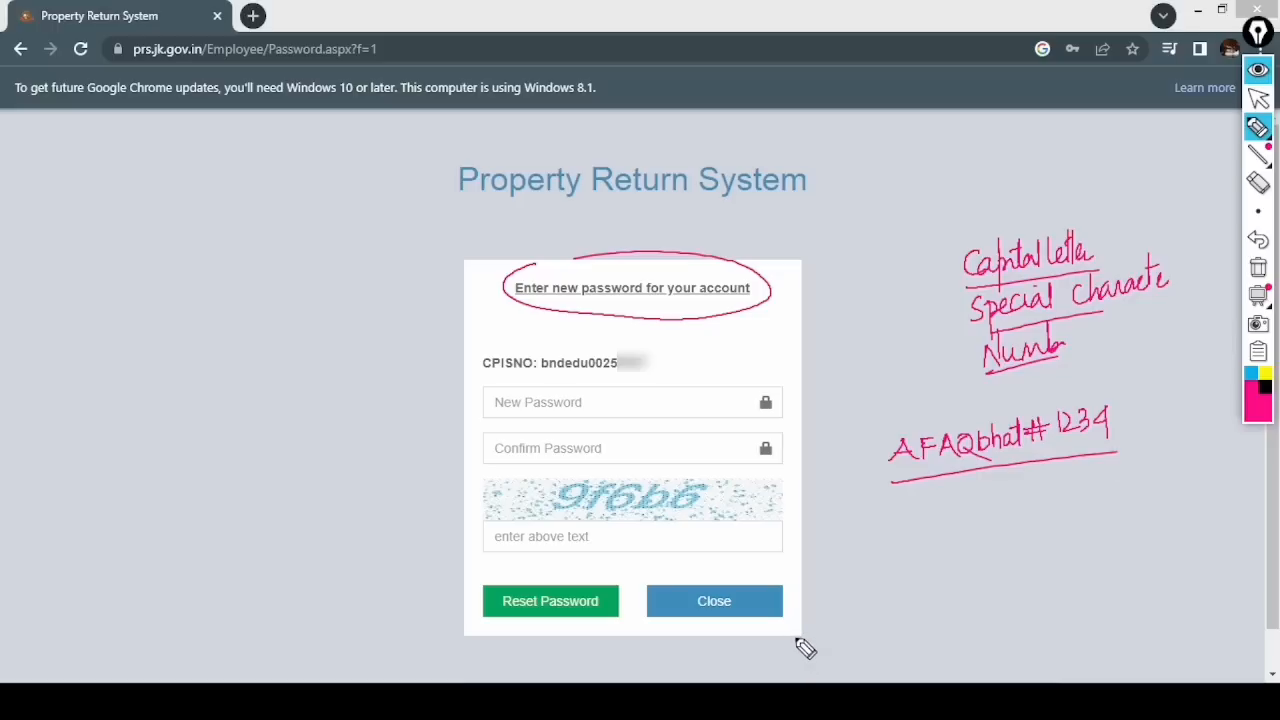
pyautogui.moveTo(884, 528)
pyautogui.mouseDown()
pyautogui.moveTo(920, 543)
pyautogui.moveTo(972, 500)
pyautogui.moveTo(985, 518)
pyautogui.moveTo(1035, 512)
pyautogui.mouseUp()
pyautogui.moveTo(1047, 485); pyautogui.dragTo(1047, 518)
pyautogui.moveTo(910, 545); pyautogui.dragTo(1055, 518)
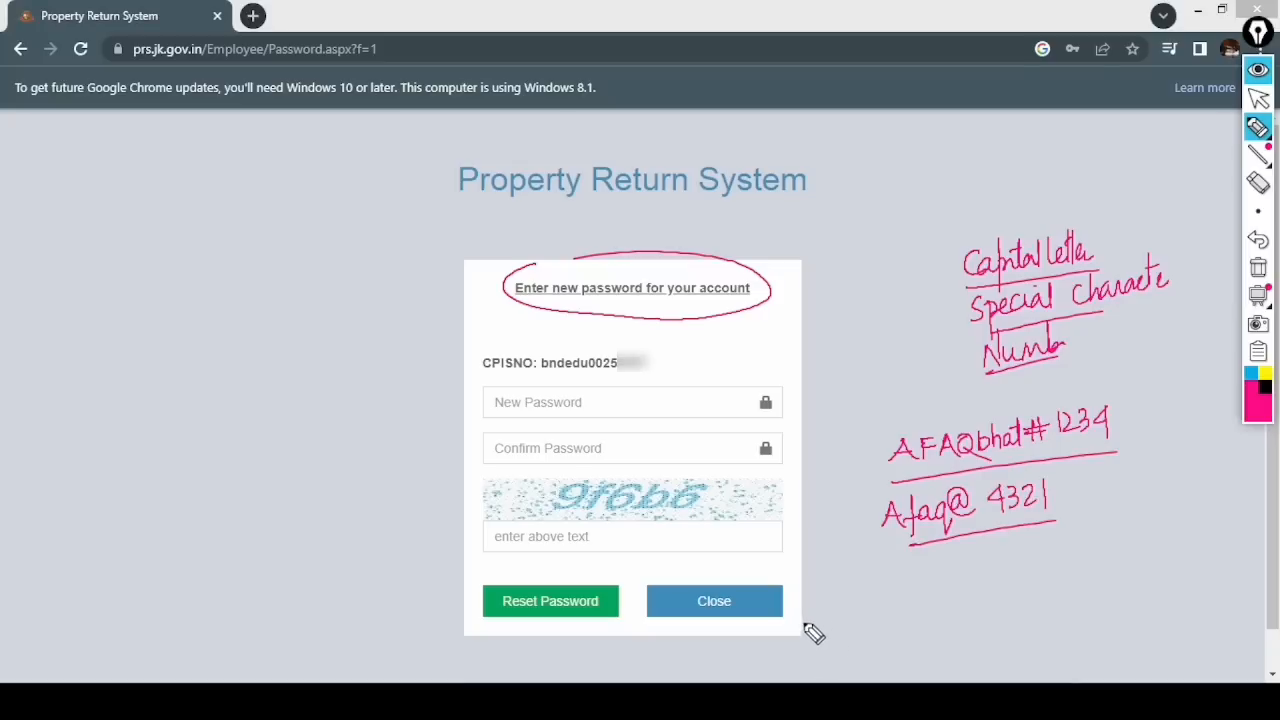
pyautogui.click(1258, 271)
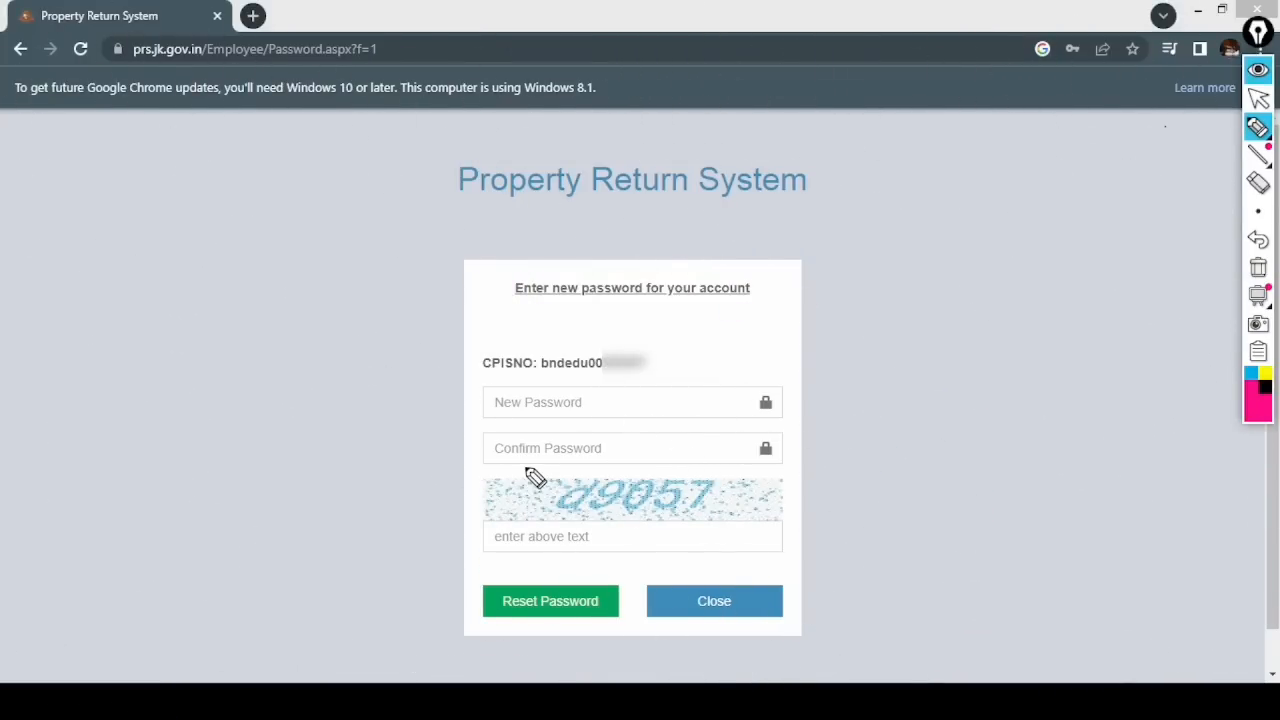
pyautogui.moveTo(470, 390); pyautogui.dragTo(468, 463)
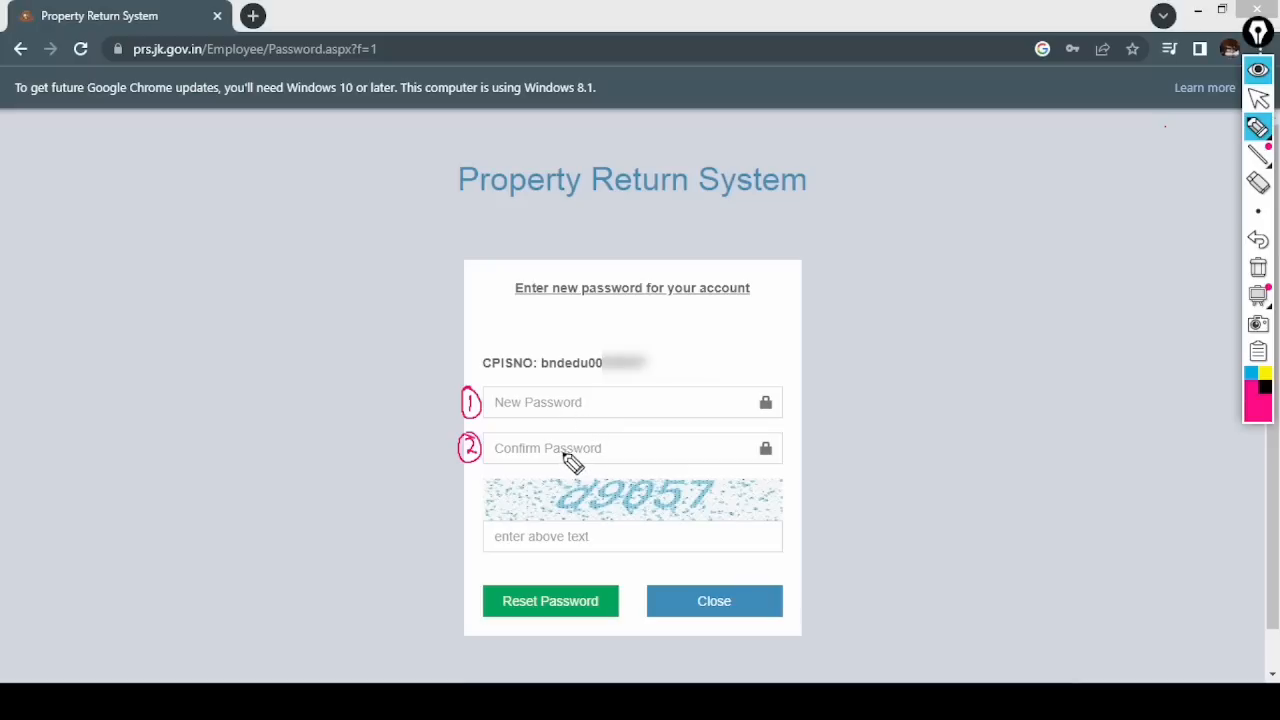
pyautogui.moveTo(460, 528)
pyautogui.mouseDown()
pyautogui.moveTo(462, 550)
pyautogui.moveTo(476, 548)
pyautogui.mouseUp()
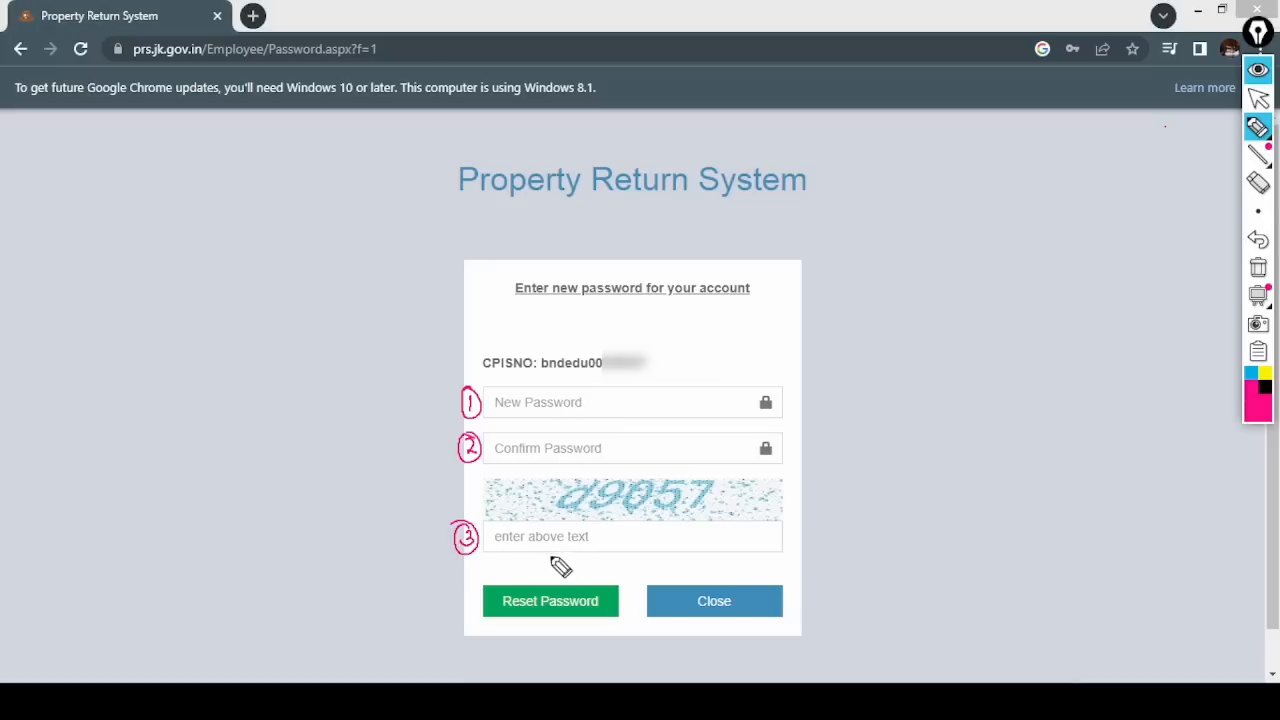
pyautogui.moveTo(586, 478)
pyautogui.mouseDown()
pyautogui.moveTo(571, 520)
pyautogui.moveTo(729, 500)
pyautogui.moveTo(598, 468)
pyautogui.mouseUp()
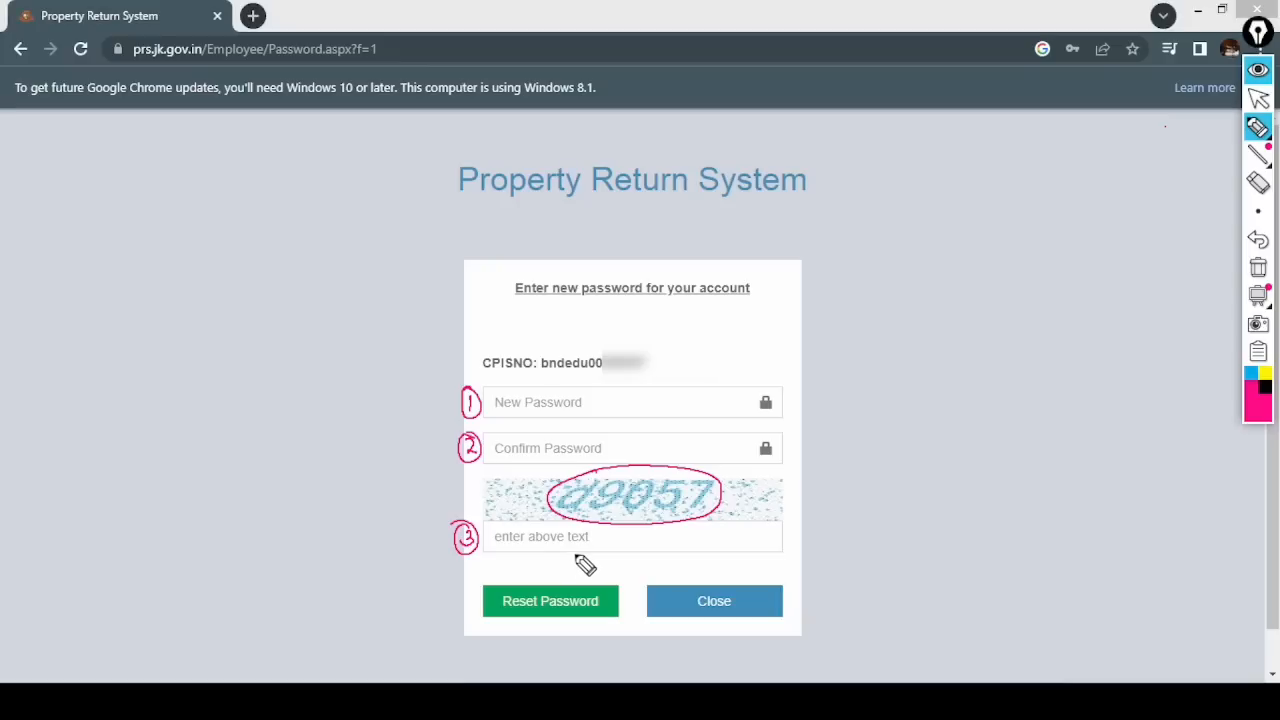
# - Enter the new password and repeat it in Confirm Password
pyautogui.click(1258, 268)
pyautogui.click(1258, 98)
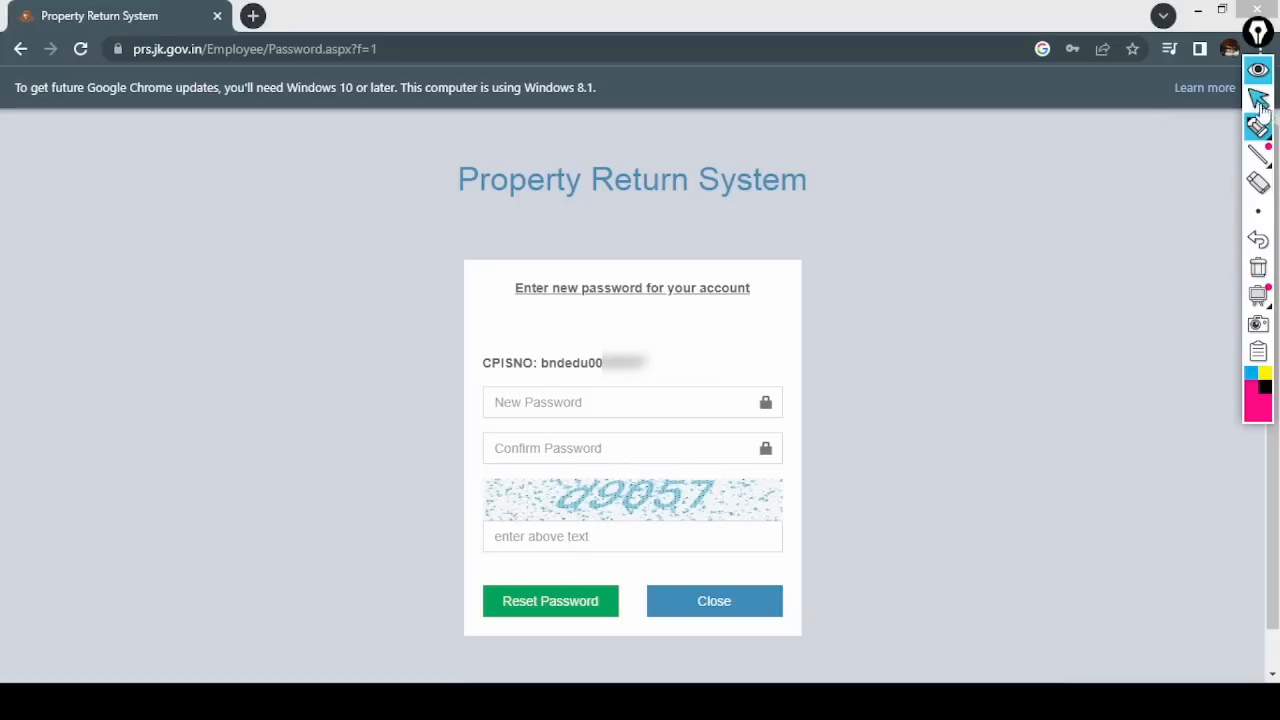
pyautogui.click(590, 405)
pyautogui.write('•')
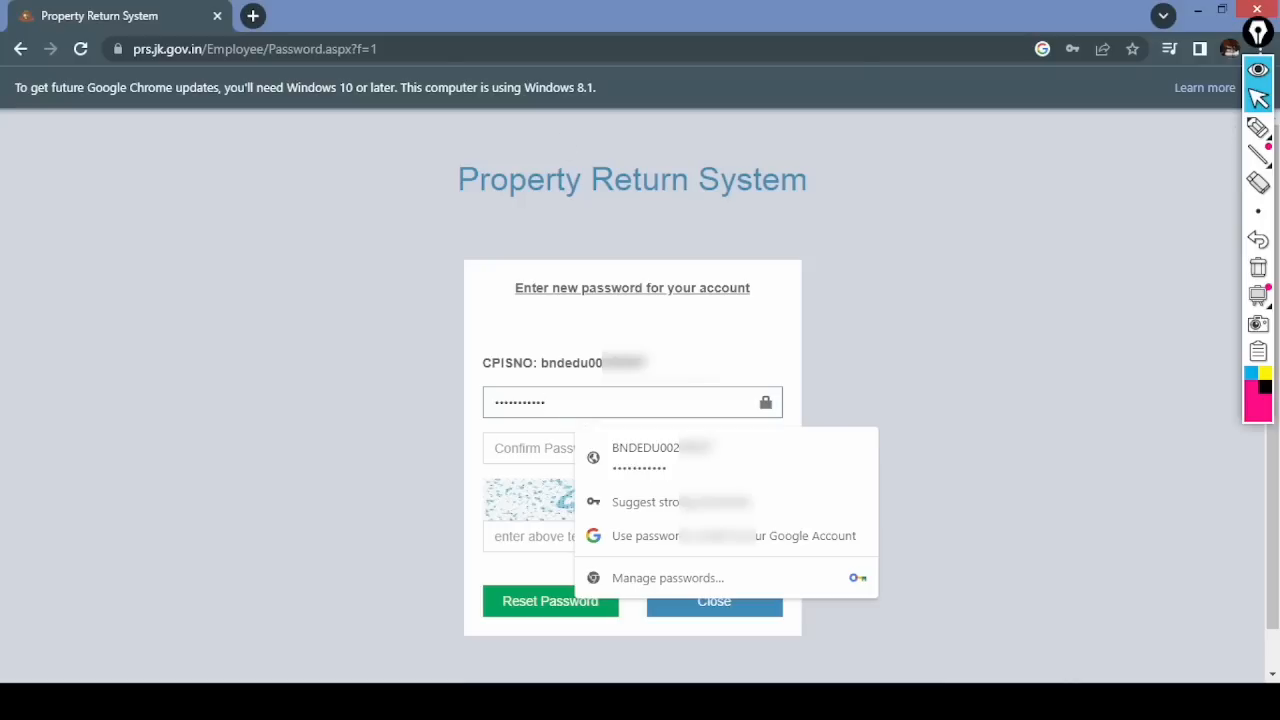
pyautogui.click(534, 450)
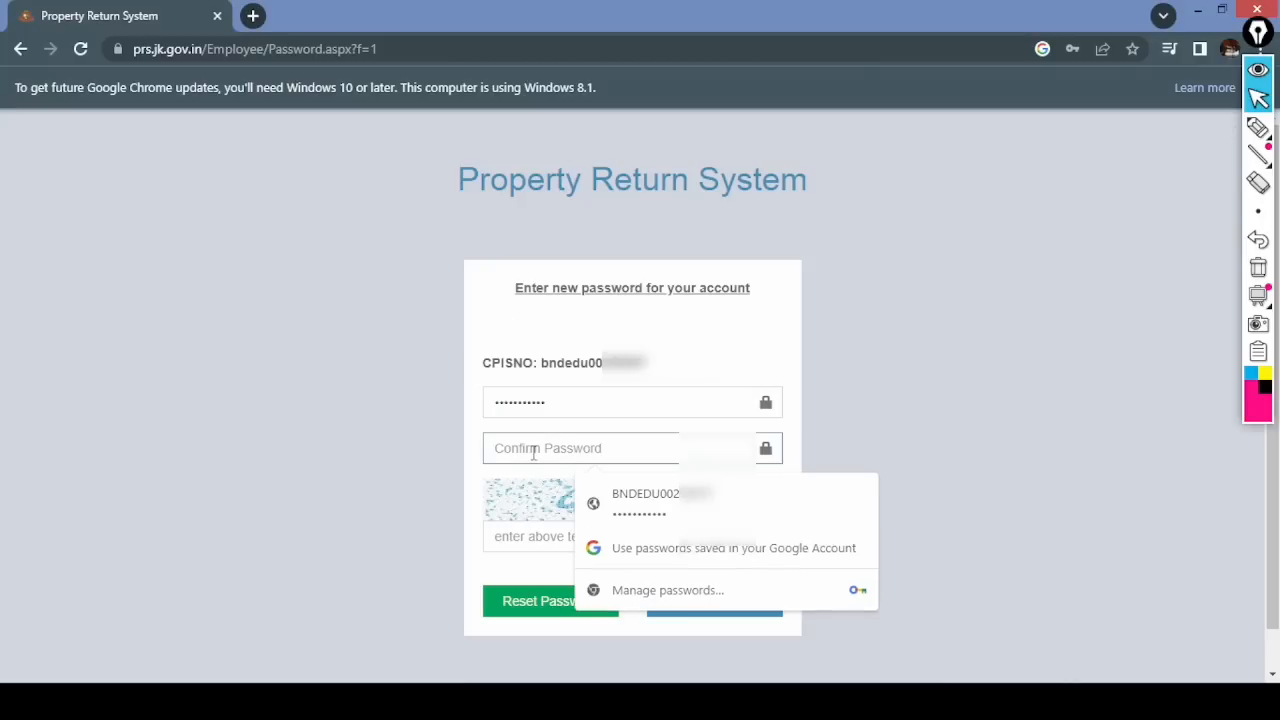
pyautogui.write('•••')
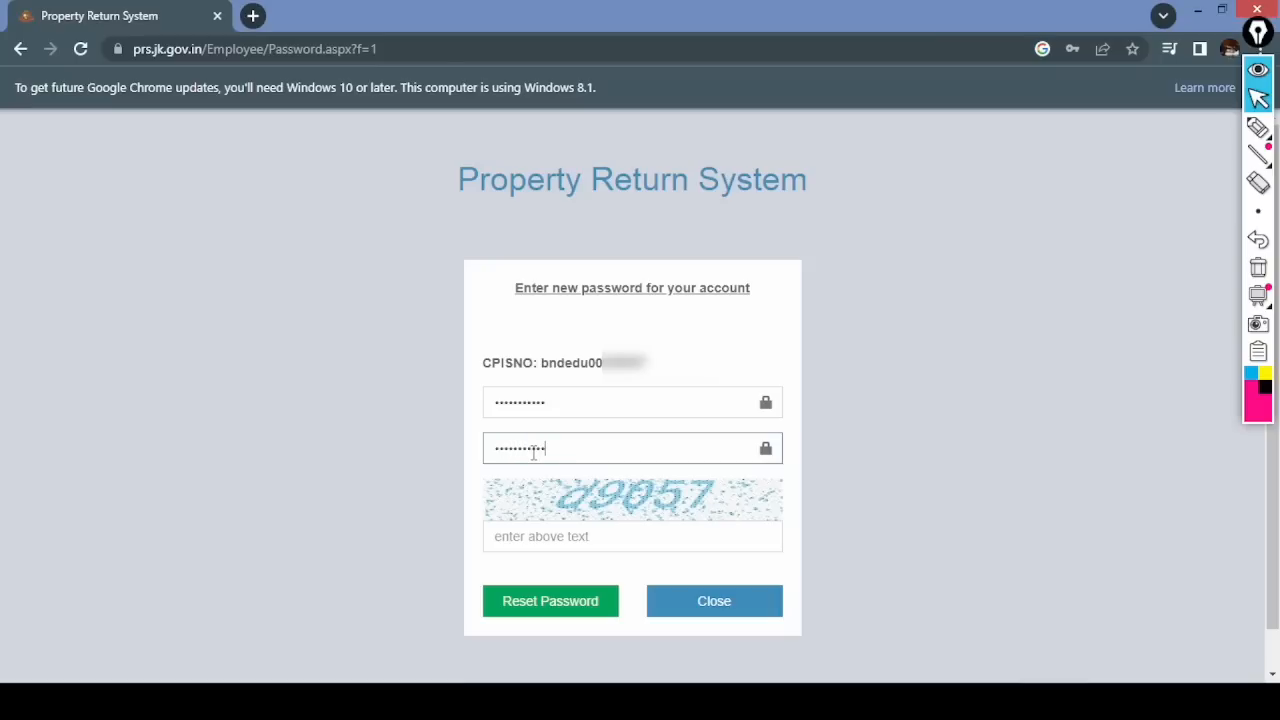
# - Type the captcha characters and circle the Reset Password button
pyautogui.click(579, 548)
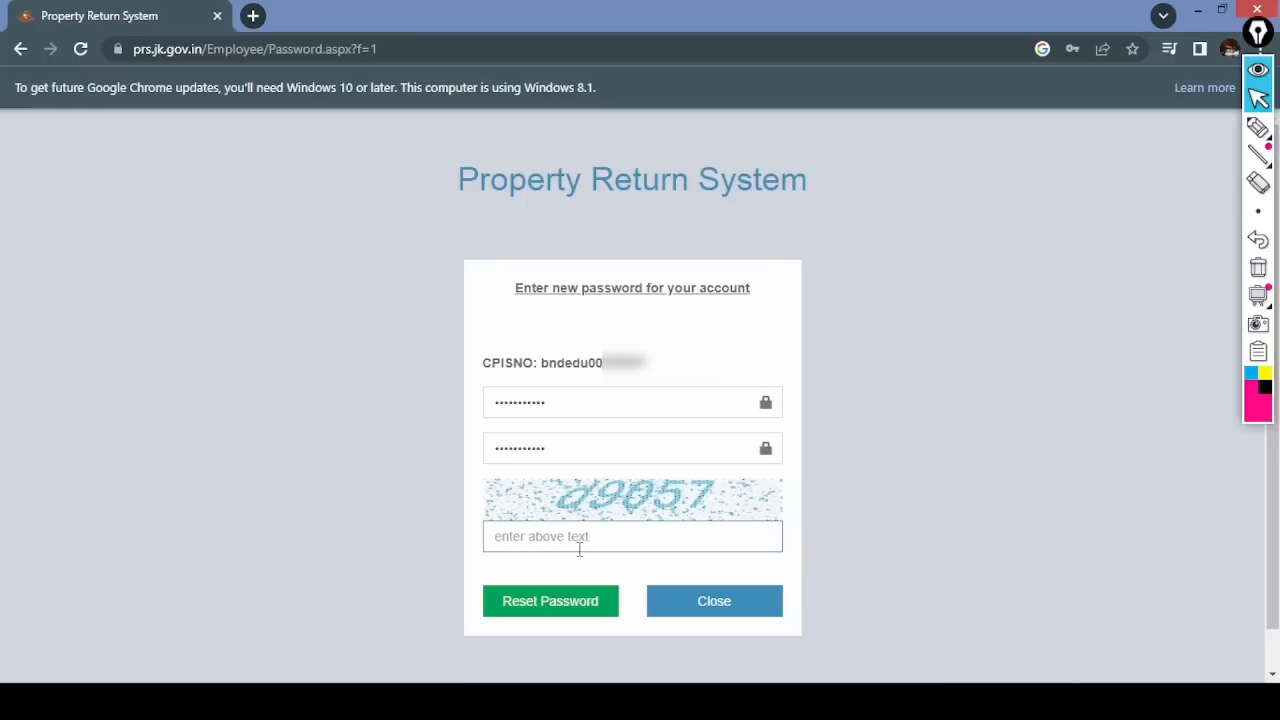
pyautogui.write('d9057')
pyautogui.click(1258, 127)
pyautogui.moveTo(546, 574)
pyautogui.mouseDown()
pyautogui.moveTo(508, 620)
pyautogui.moveTo(608, 580)
pyautogui.mouseUp()
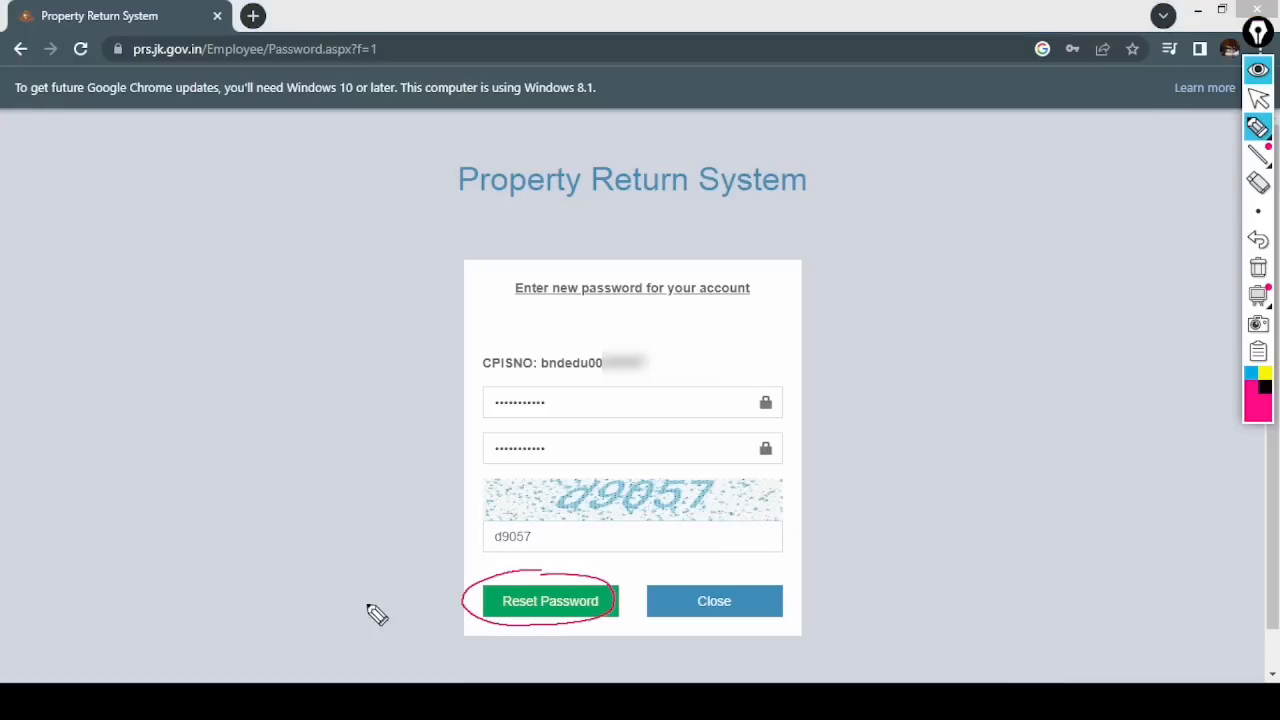
# - Reset the password and decline Chrome's offer to update the saved password
pyautogui.moveTo(1258, 140)
pyautogui.click(1258, 267)
pyautogui.click(1258, 98)
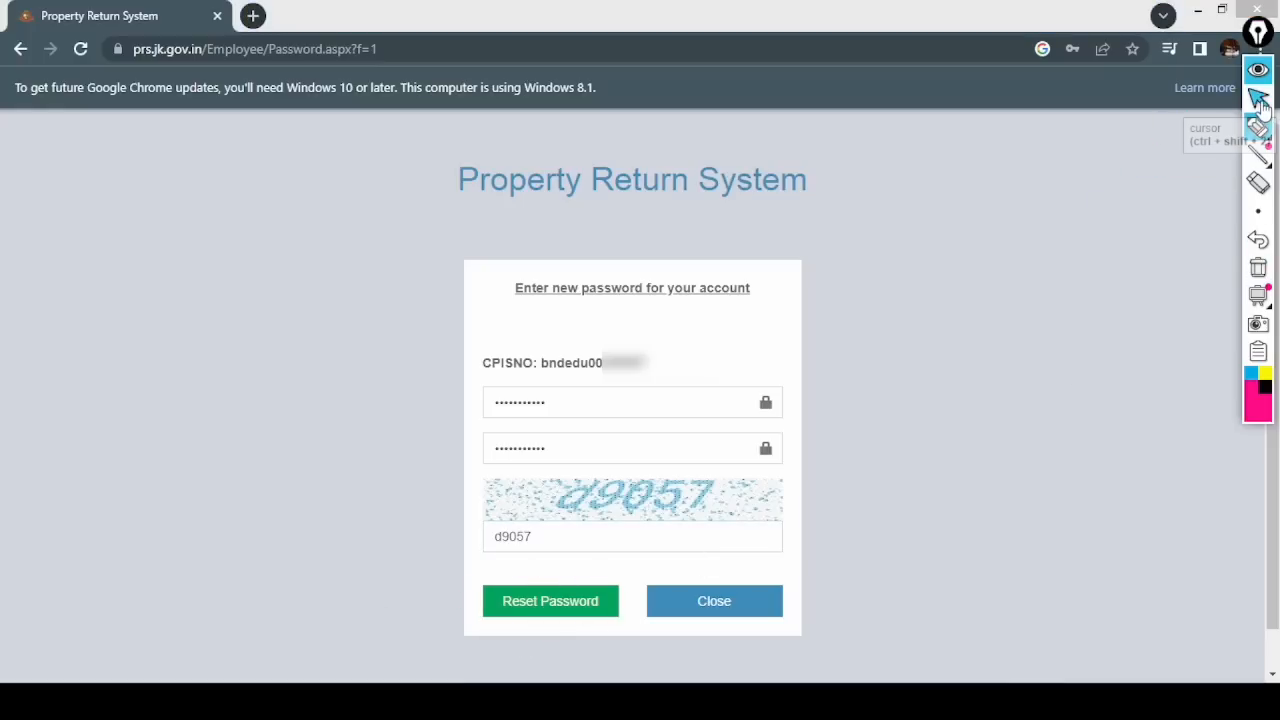
pyautogui.click(549, 603)
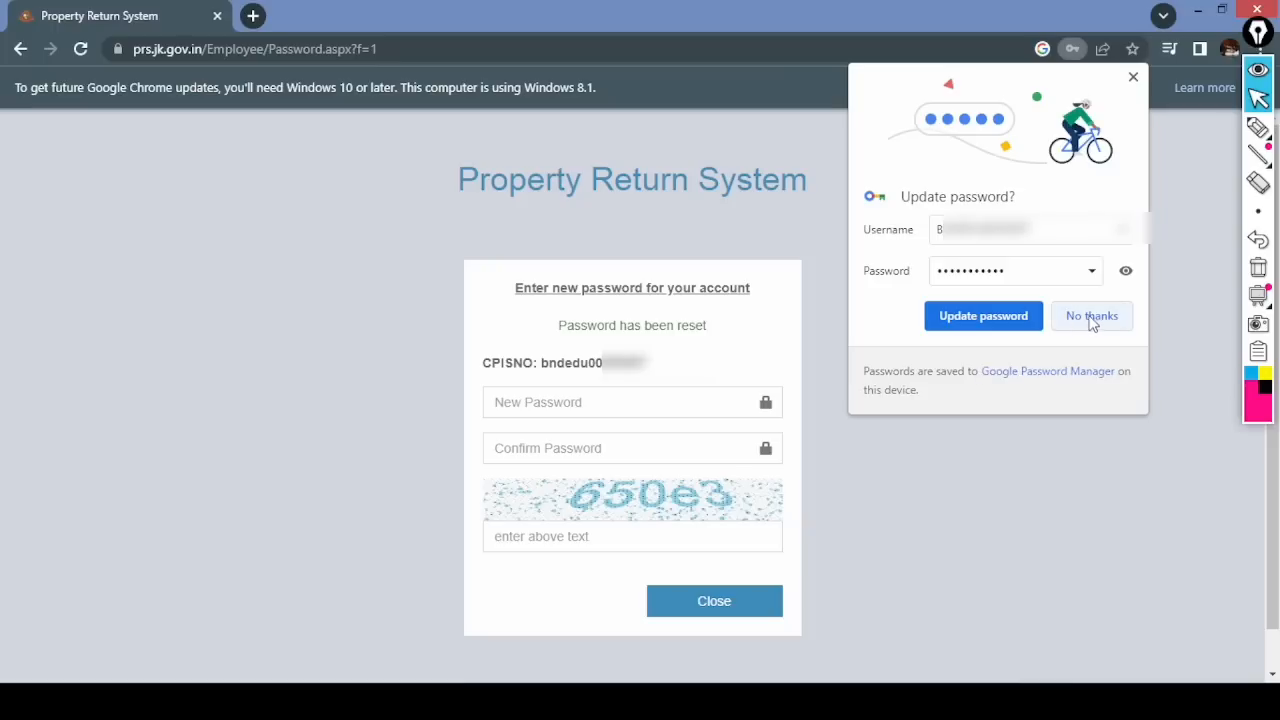
pyautogui.click(1017, 318)
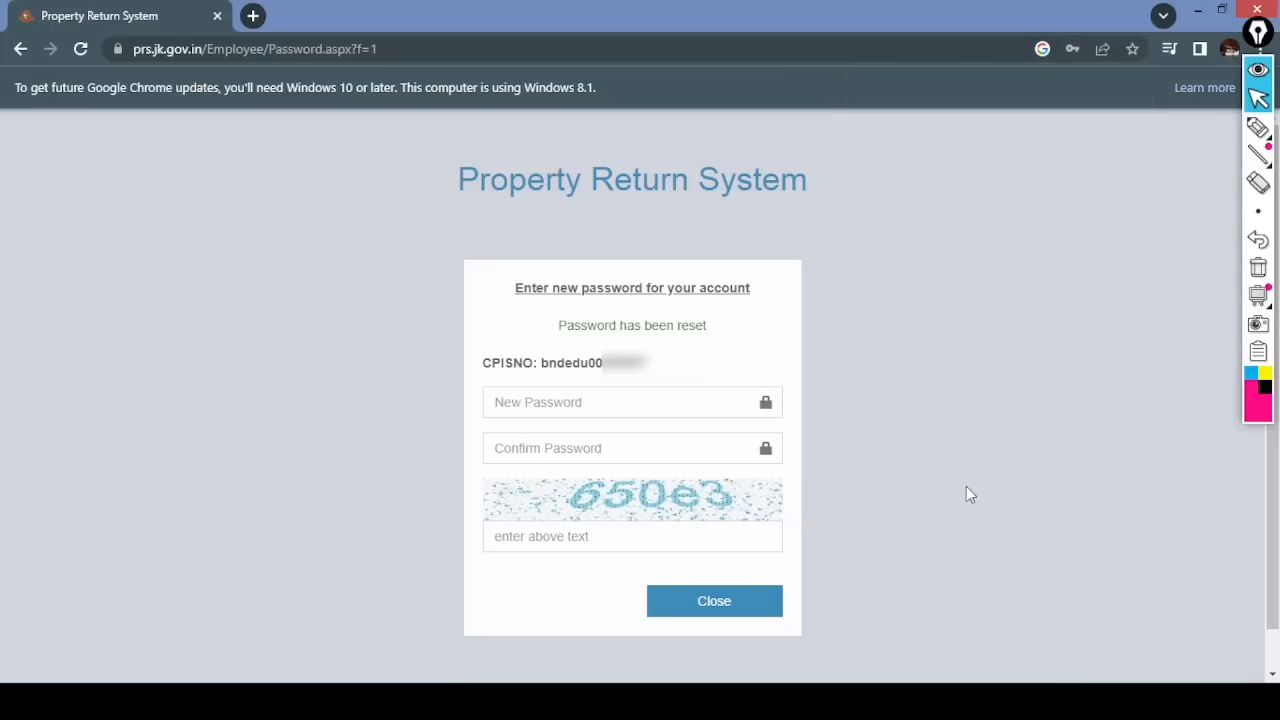
# - Go back from the confirmation to the employee login page
pyautogui.click(1258, 127)
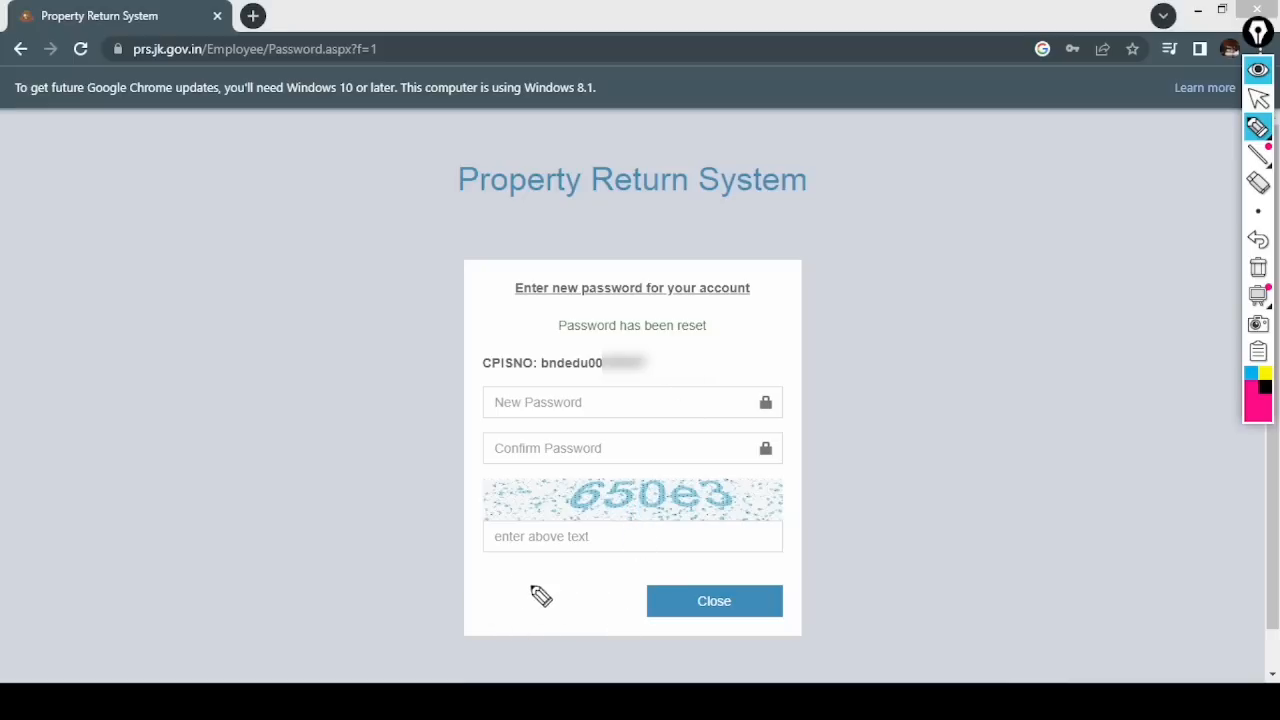
pyautogui.click(1258, 98)
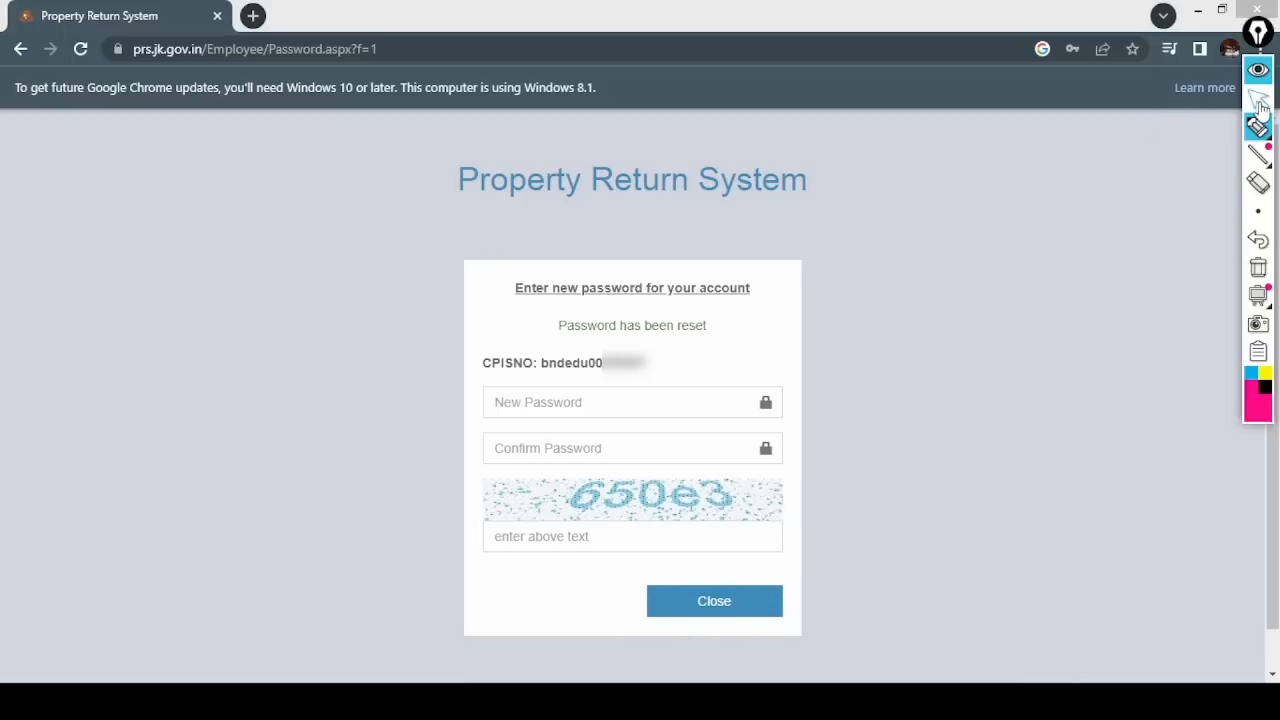
pyautogui.click(714, 604)
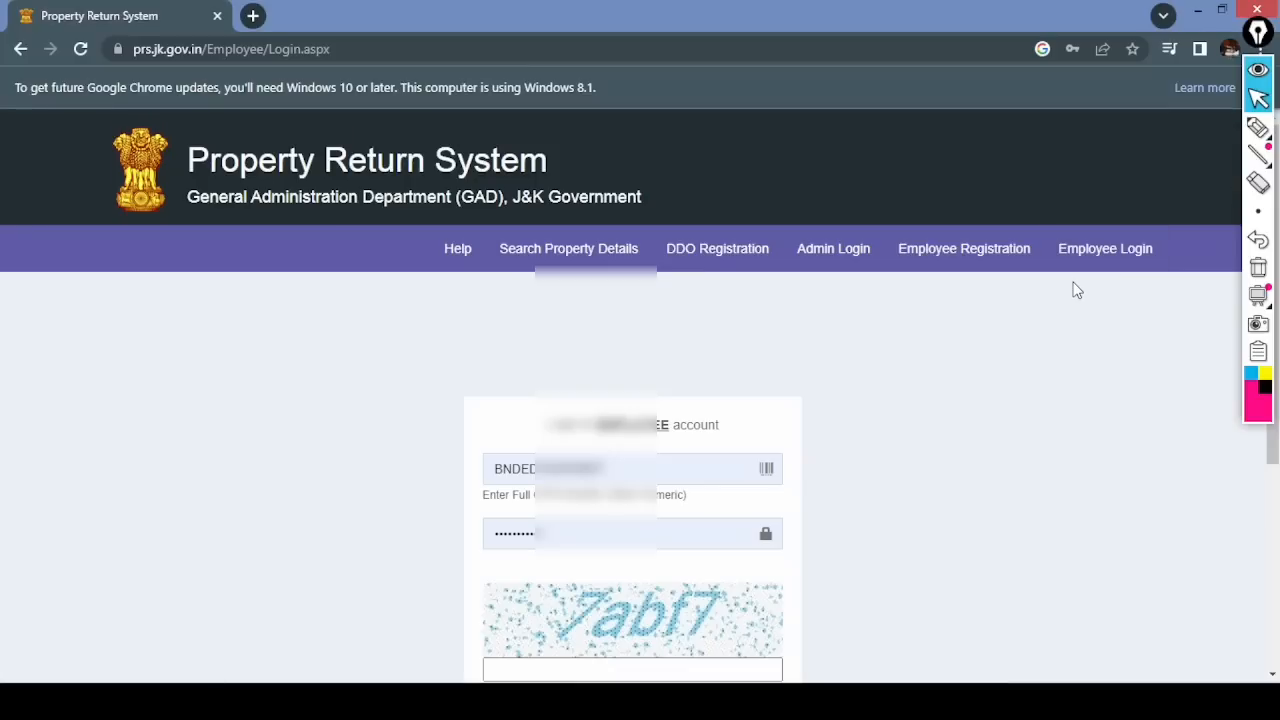
# - Circle the Employee Login entry on screen and reopen the Employee Login page
pyautogui.click(1258, 127)
pyautogui.moveTo(1133, 224)
pyautogui.mouseDown()
pyautogui.moveTo(1082, 240)
pyautogui.moveTo(1171, 272)
pyautogui.mouseUp()
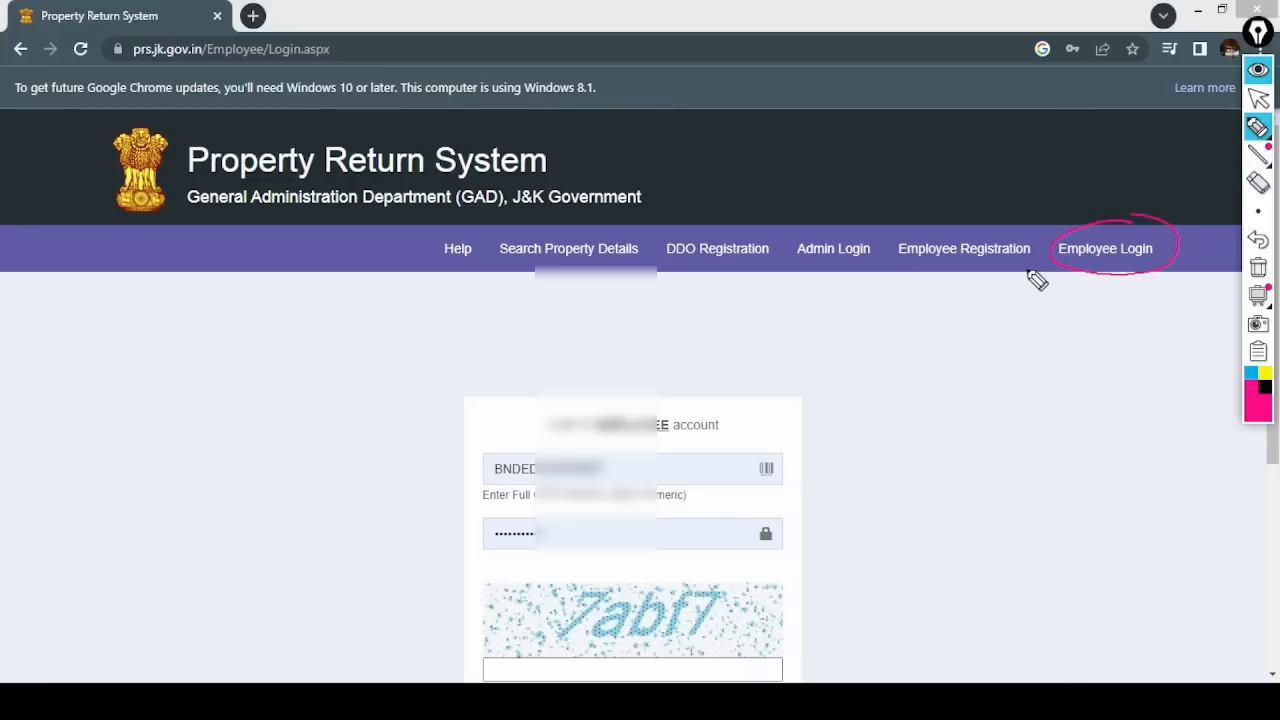
pyautogui.click(1258, 100)
pyautogui.click(1114, 257)
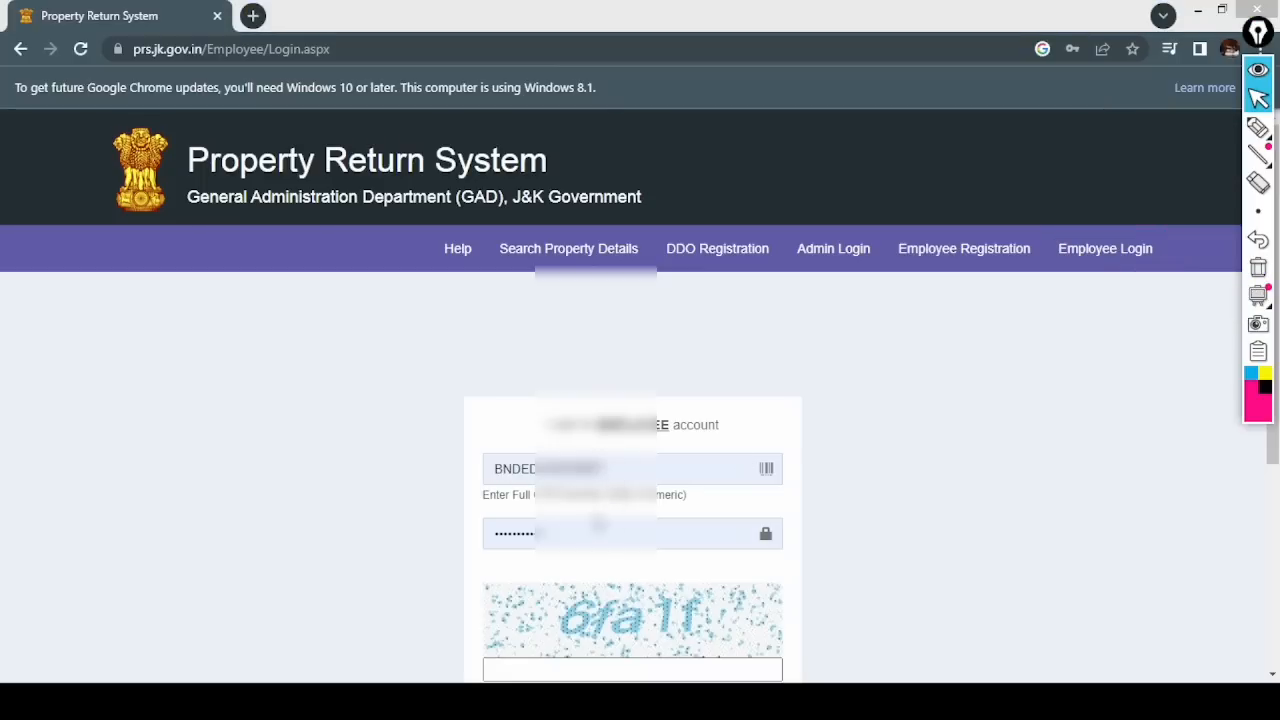
# - Enter the CAPTCHA characters and submit the login to request an OTP
pyautogui.moveTo(1274, 485); pyautogui.dragTo(1274, 519)
pyautogui.click(579, 571)
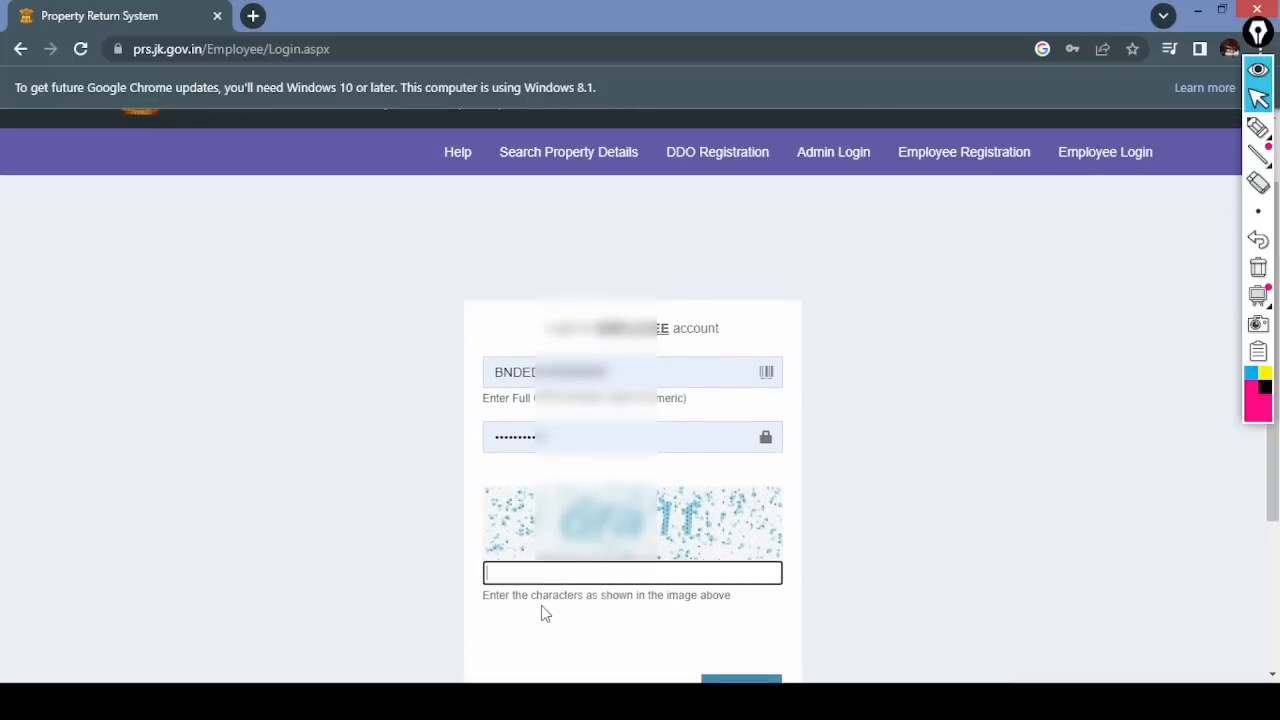
pyautogui.write('6fa1f')
pyautogui.scroll(-1, 1276, 527)
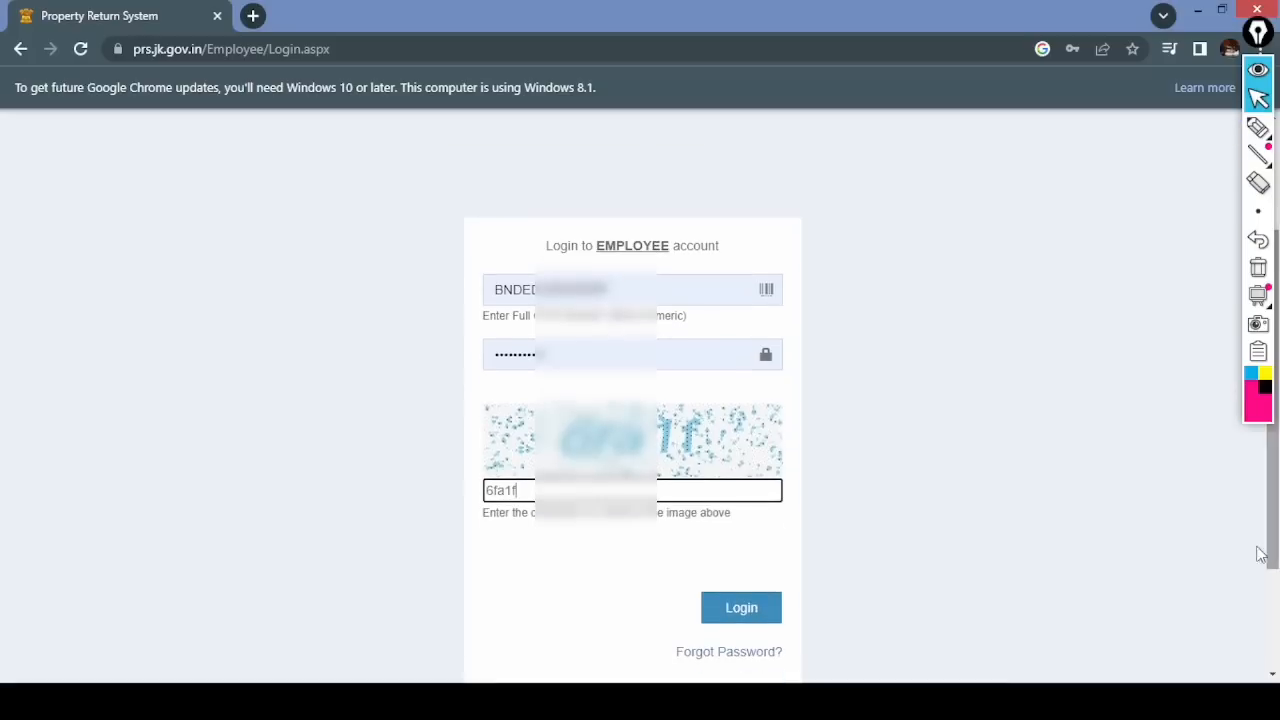
pyautogui.click(745, 612)
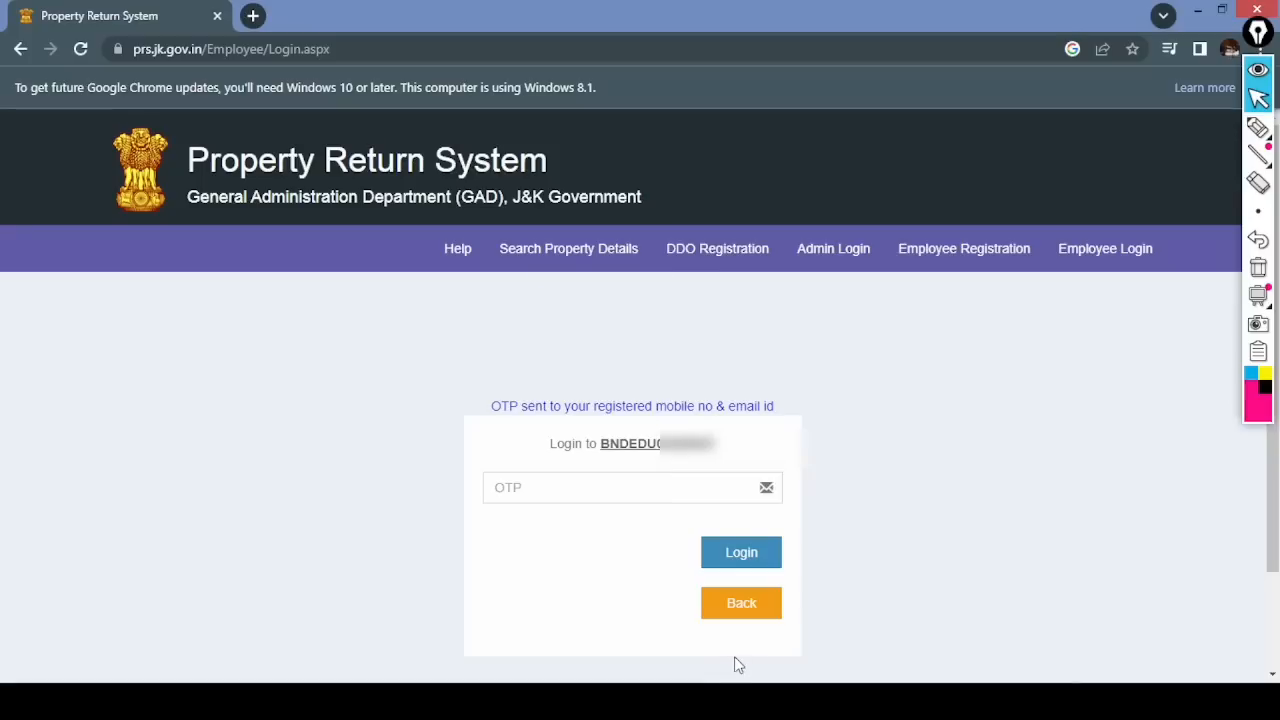
# - Circle the OTP box and Login button, then enter the OTP and sign in
pyautogui.click(1258, 127)
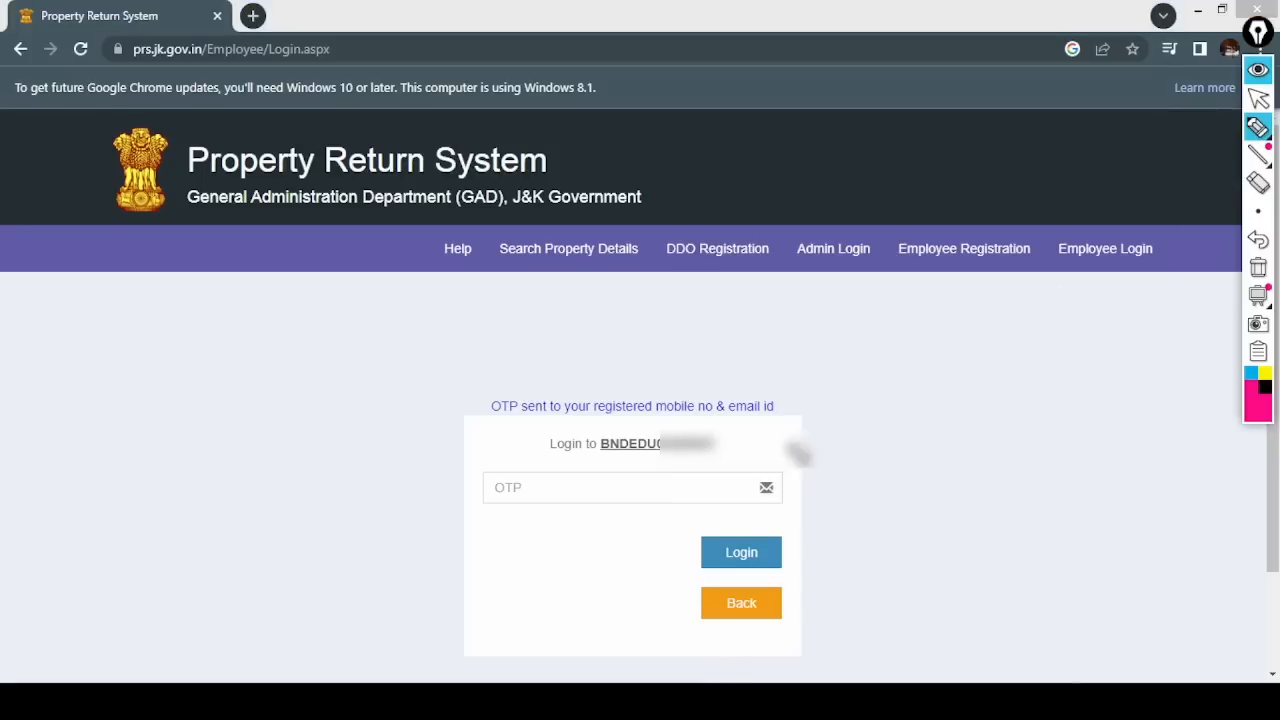
pyautogui.moveTo(516, 462)
pyautogui.mouseDown()
pyautogui.moveTo(479, 512)
pyautogui.moveTo(528, 463)
pyautogui.mouseUp()
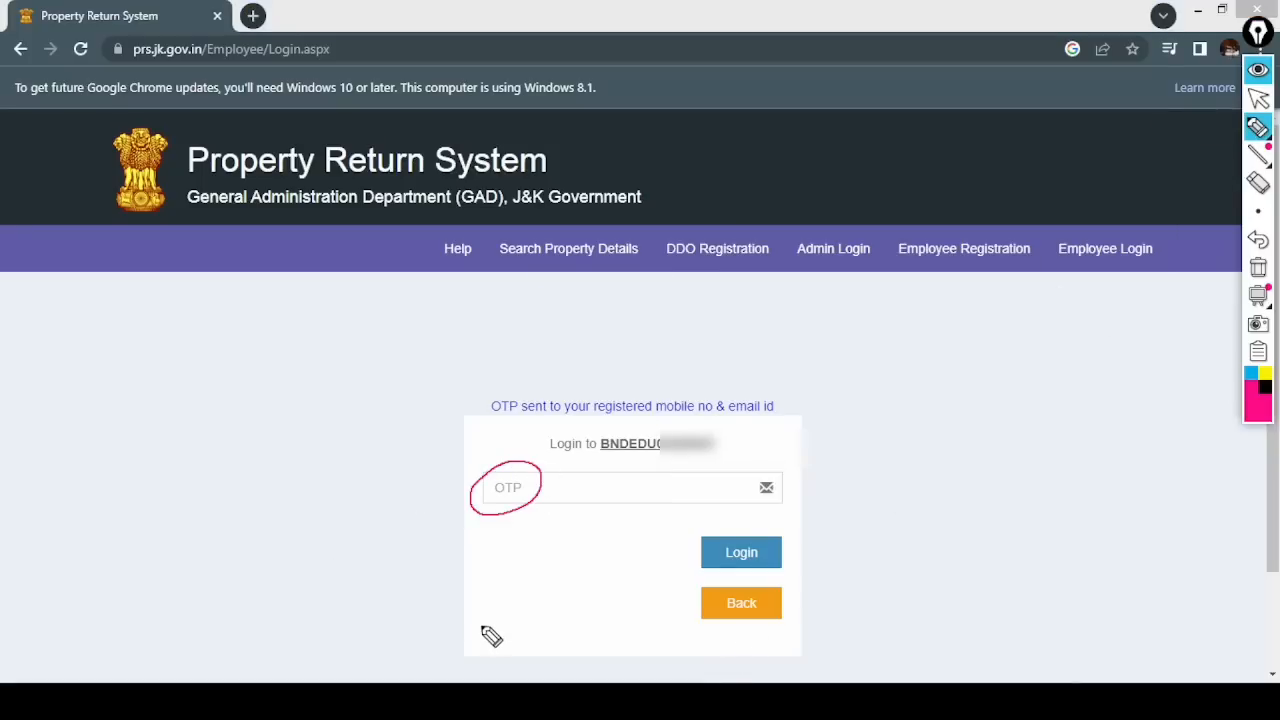
pyautogui.moveTo(740, 521)
pyautogui.mouseDown()
pyautogui.moveTo(721, 525)
pyautogui.moveTo(757, 571)
pyautogui.moveTo(752, 518)
pyautogui.mouseUp()
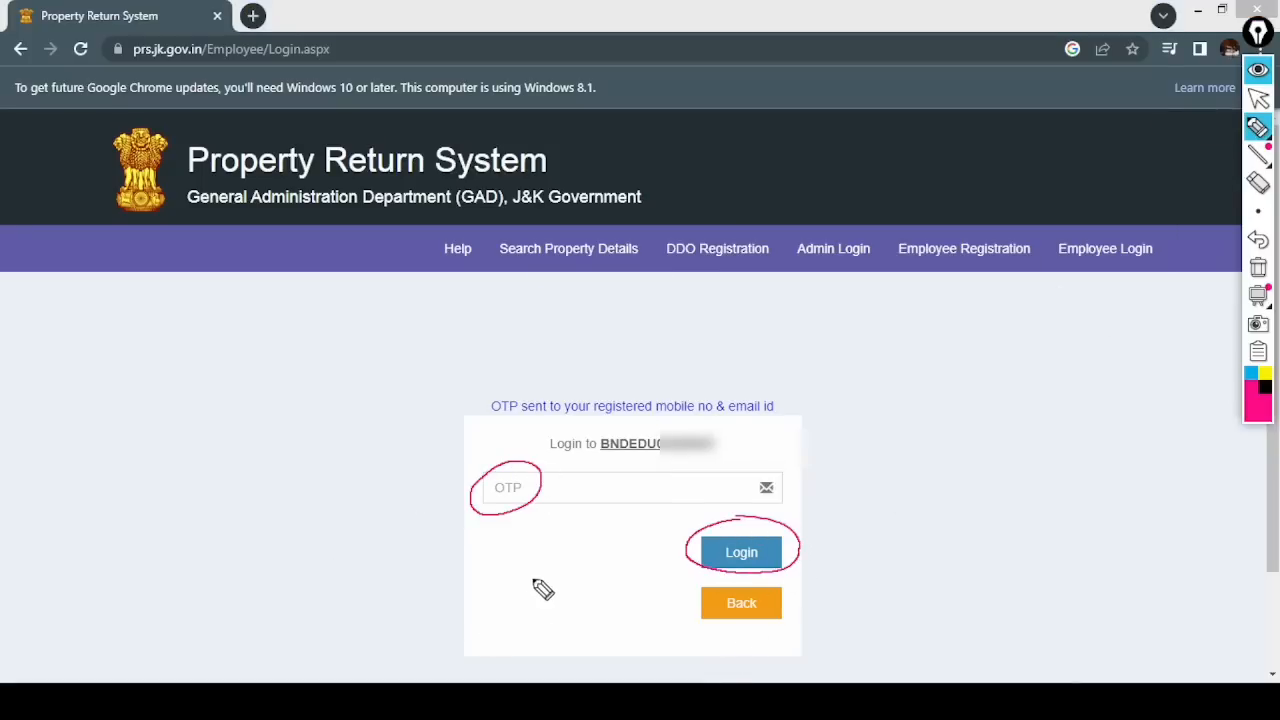
pyautogui.click(1256, 267)
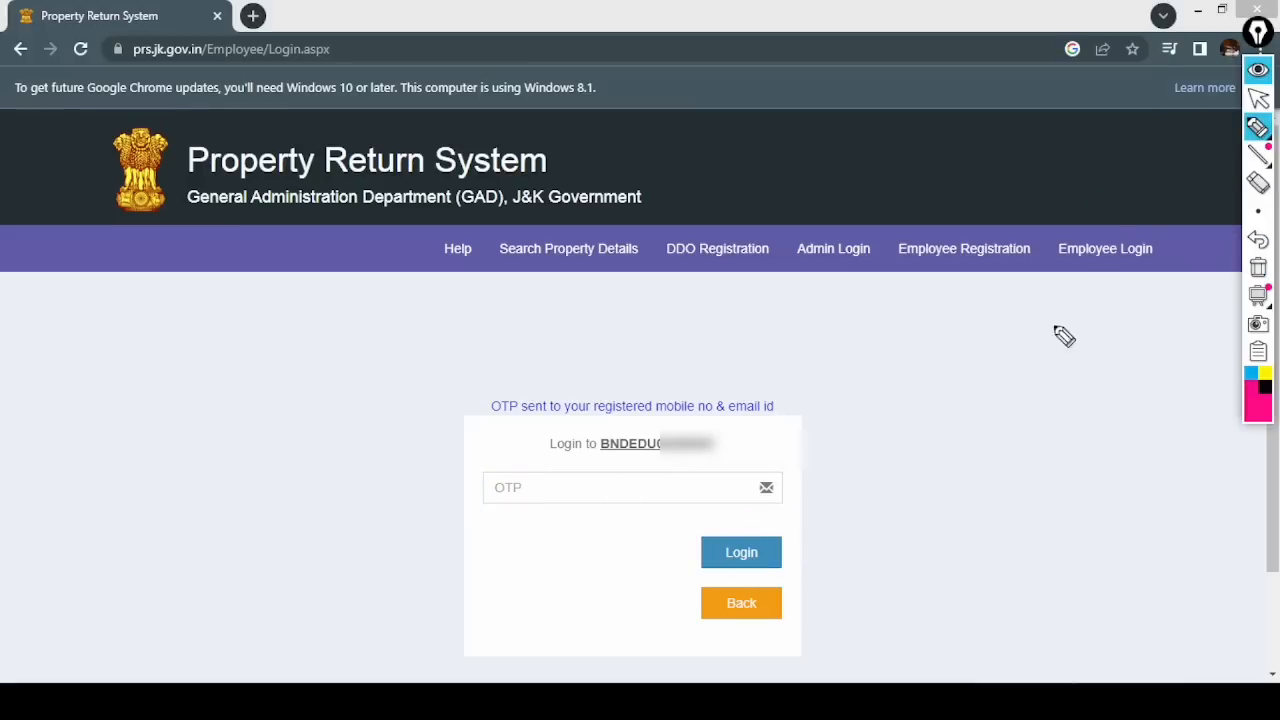
pyautogui.click(1258, 98)
pyautogui.click(586, 487)
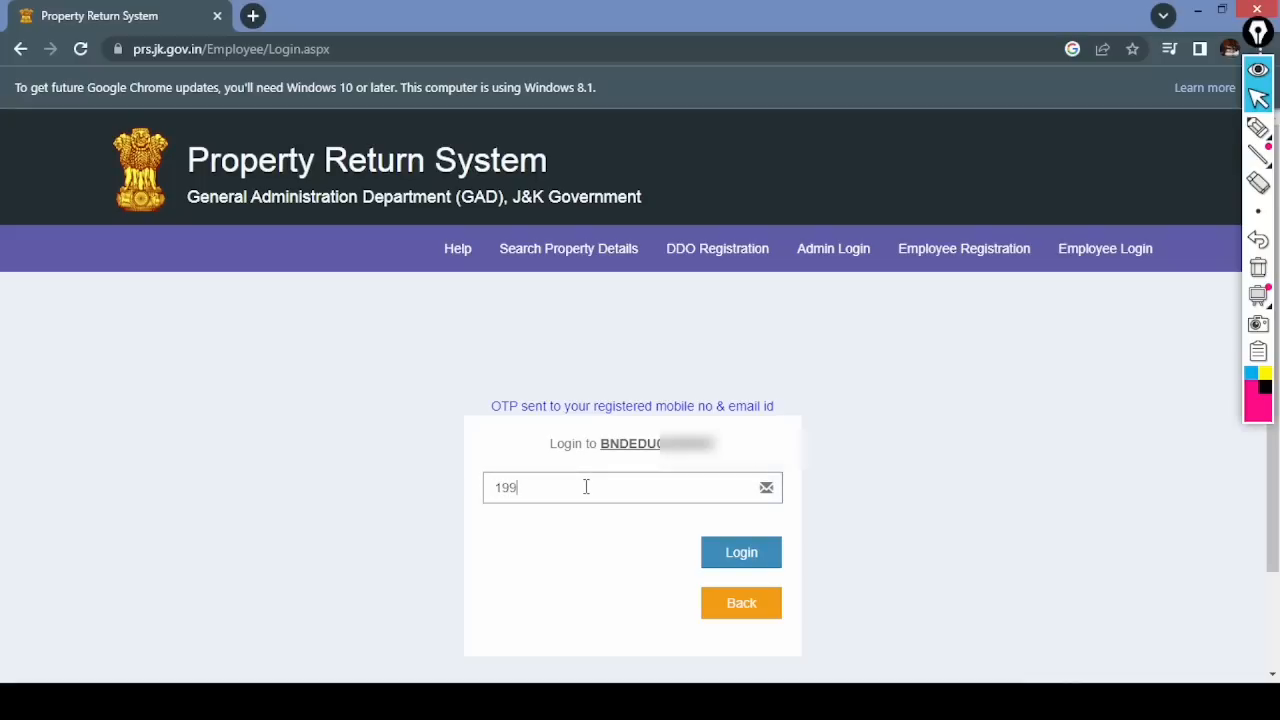
pyautogui.click(748, 558)
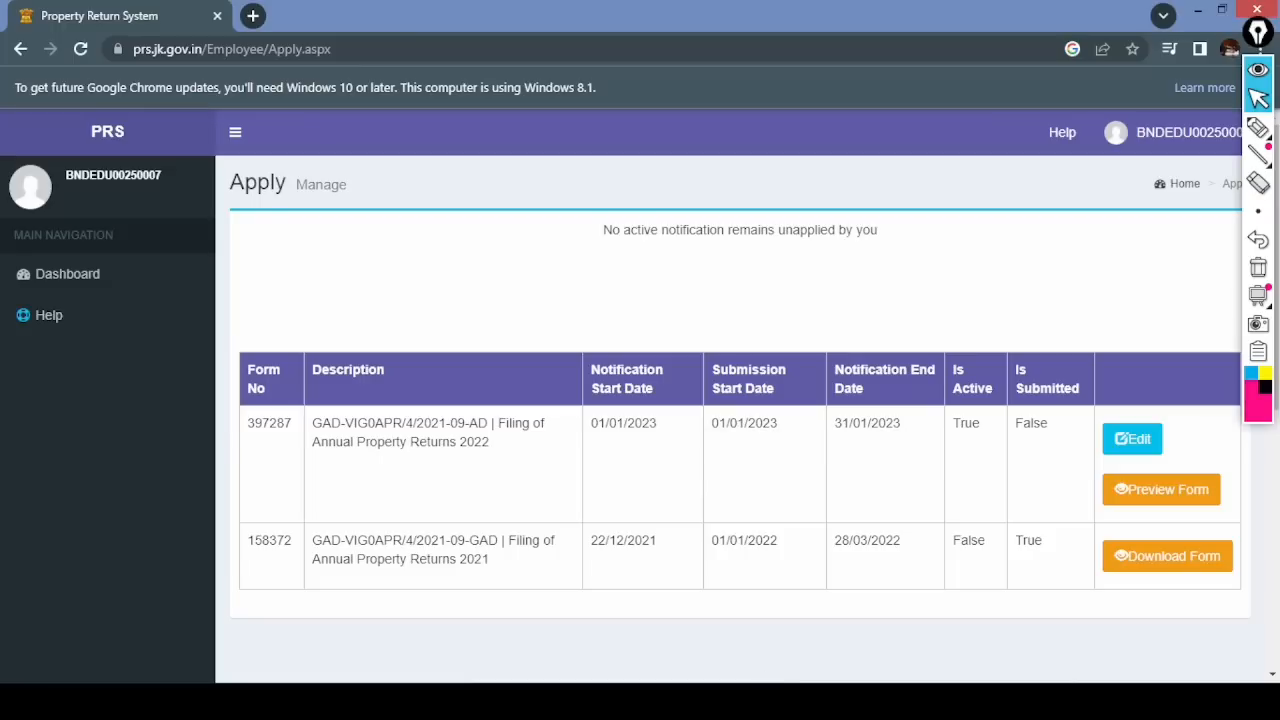
# - Draw a red APPLY box with an arrow and underline the no-active-notification message
pyautogui.click(1257, 128)
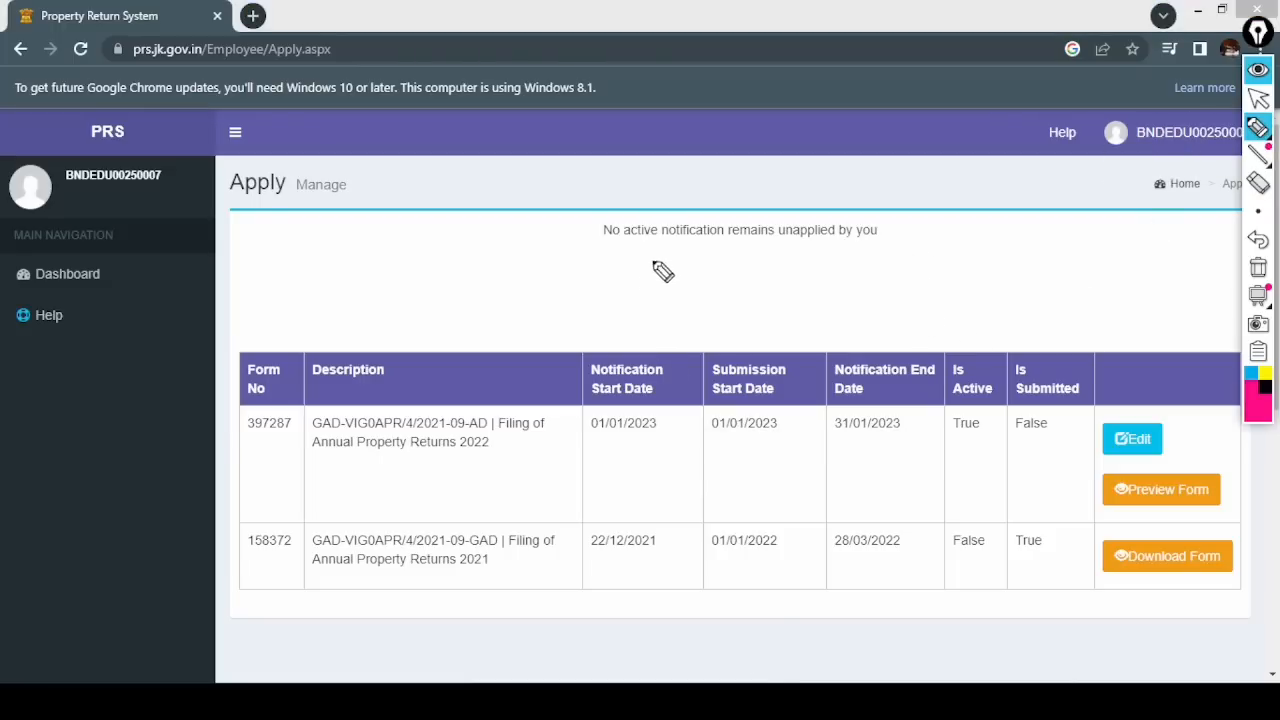
pyautogui.moveTo(848, 292)
pyautogui.mouseDown()
pyautogui.moveTo(860, 277)
pyautogui.moveTo(943, 300)
pyautogui.moveTo(880, 286)
pyautogui.moveTo(937, 280)
pyautogui.mouseUp()
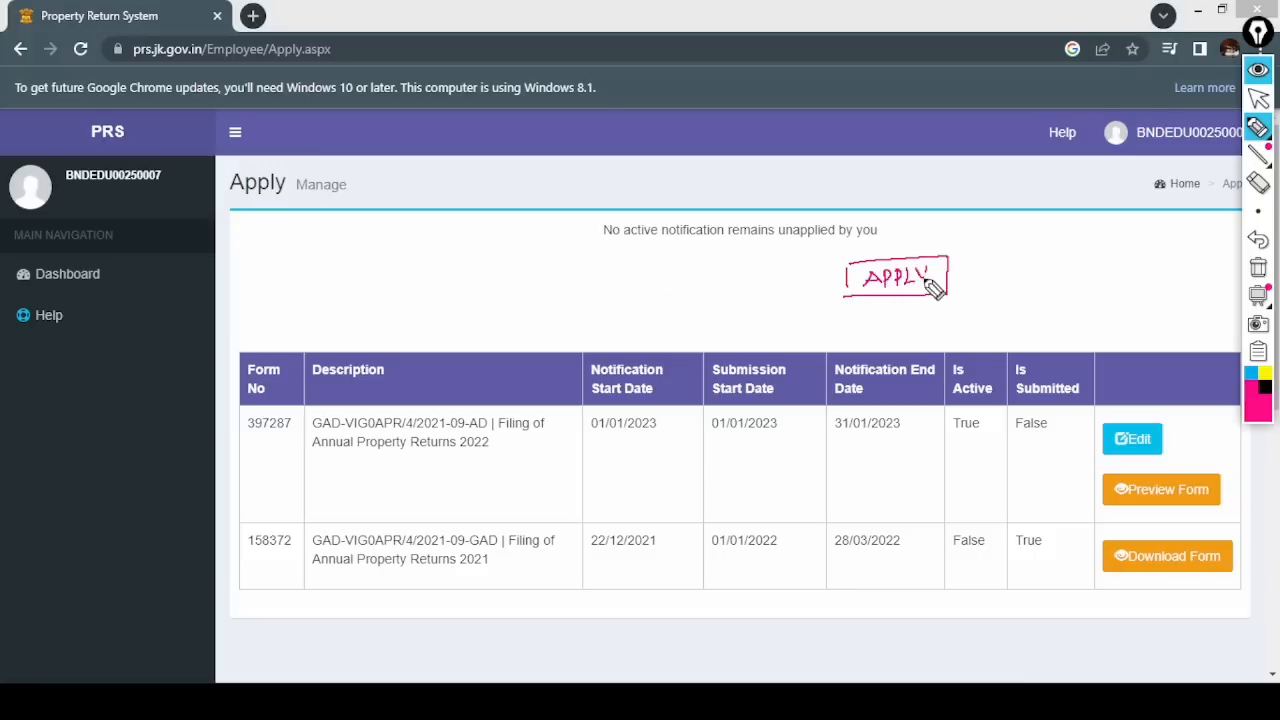
pyautogui.moveTo(994, 248); pyautogui.dragTo(958, 290)
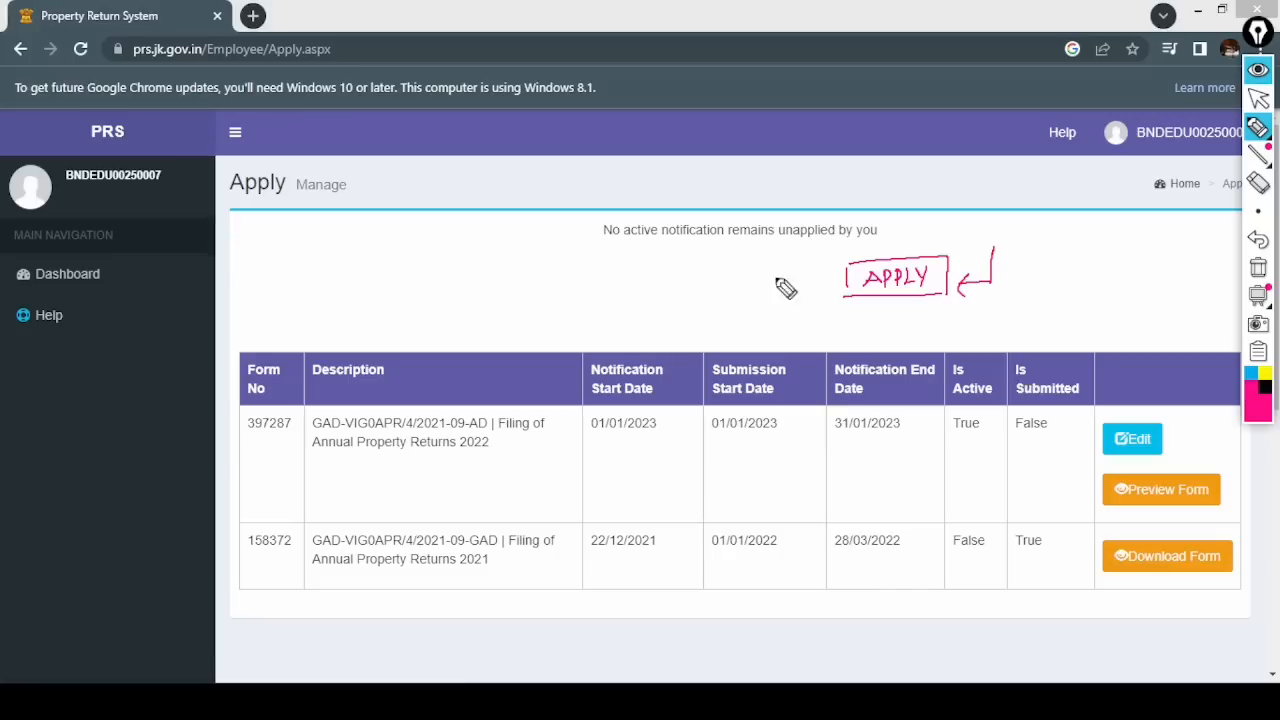
pyautogui.moveTo(605, 240); pyautogui.dragTo(877, 243)
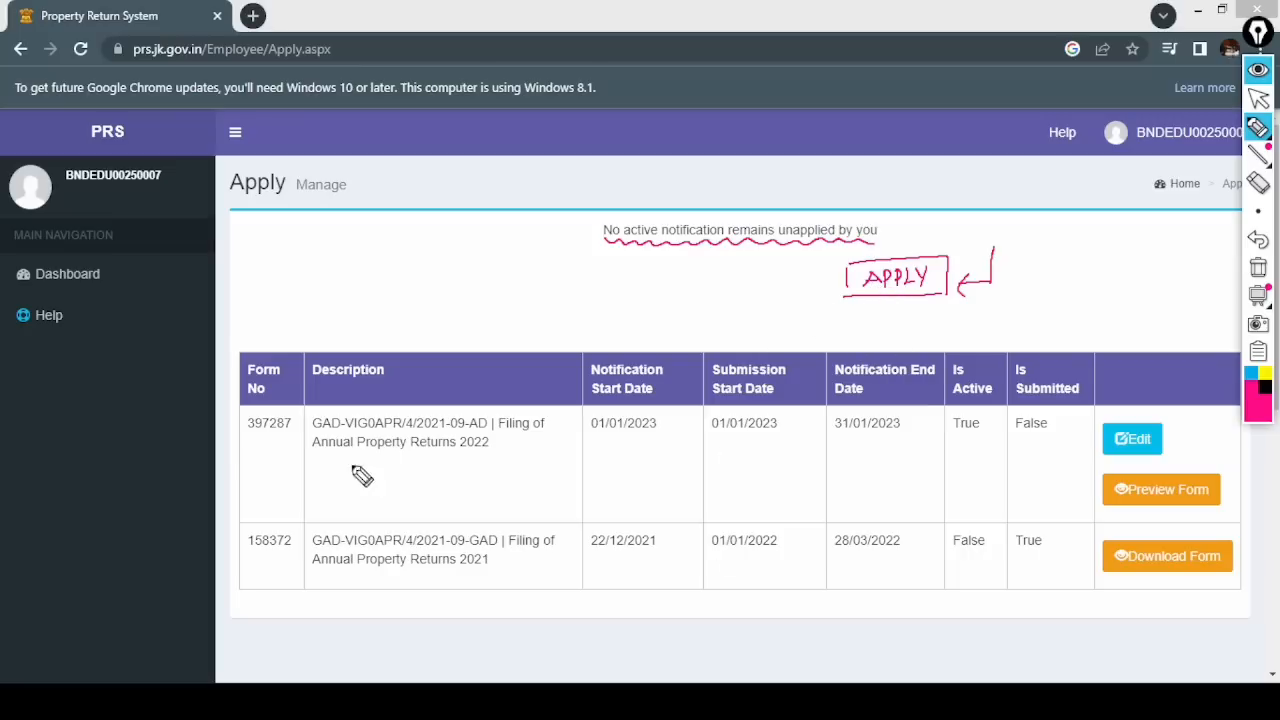
# - Underline row one's form details and True/False flags, wipe the ink, then circle form 158372
pyautogui.moveTo(248, 453); pyautogui.dragTo(499, 460)
pyautogui.moveTo(599, 459); pyautogui.dragTo(815, 459)
pyautogui.moveTo(874, 452); pyautogui.dragTo(992, 450)
pyautogui.moveTo(1024, 449); pyautogui.dragTo(1054, 448)
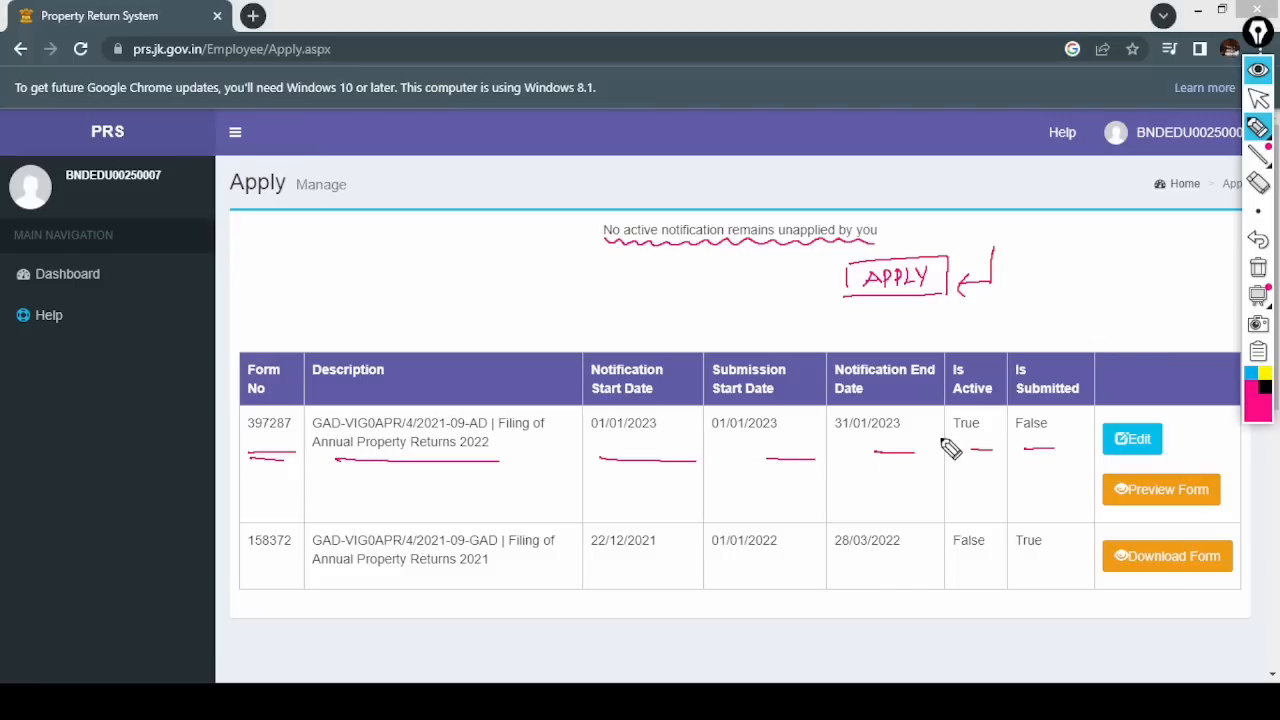
pyautogui.click(1258, 267)
pyautogui.moveTo(285, 521)
pyautogui.mouseDown()
pyautogui.moveTo(240, 566)
pyautogui.moveTo(288, 522)
pyautogui.mouseUp()
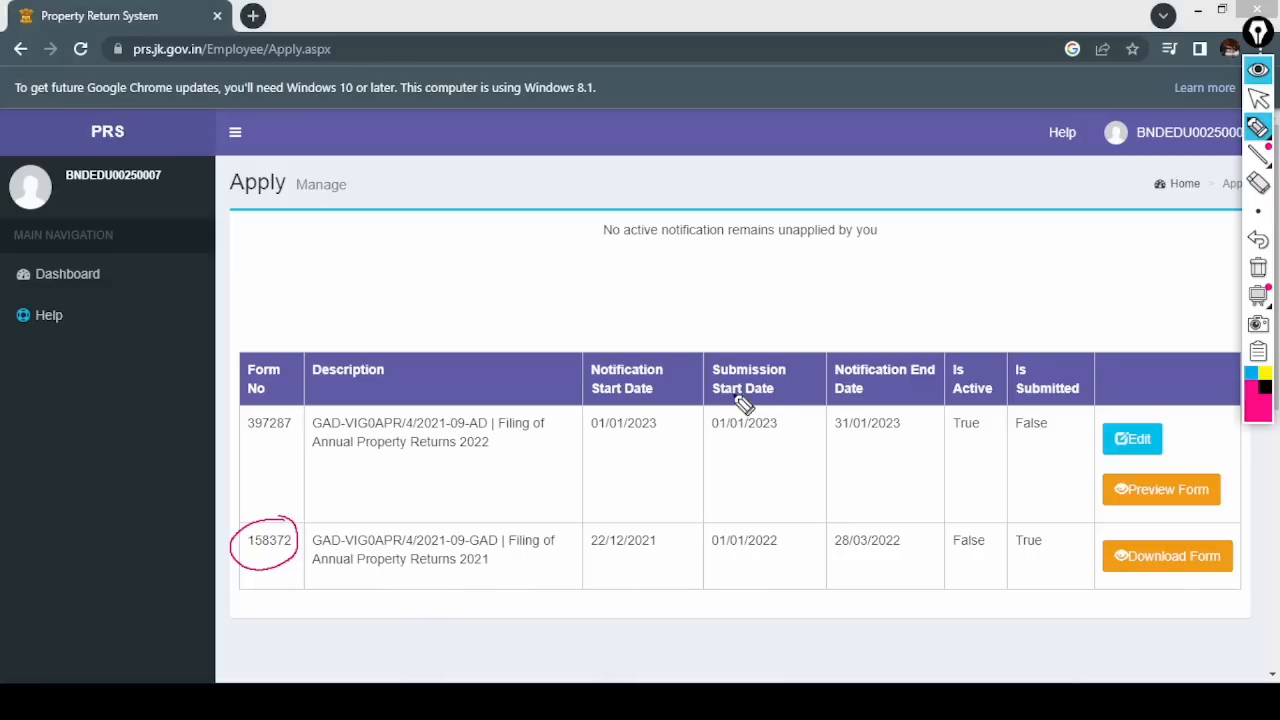
# - Underline row two's 01/01/2022 and 28/03/2022 dates and circle its Is Active and Is Submitted values
pyautogui.moveTo(712, 550); pyautogui.dragTo(779, 550)
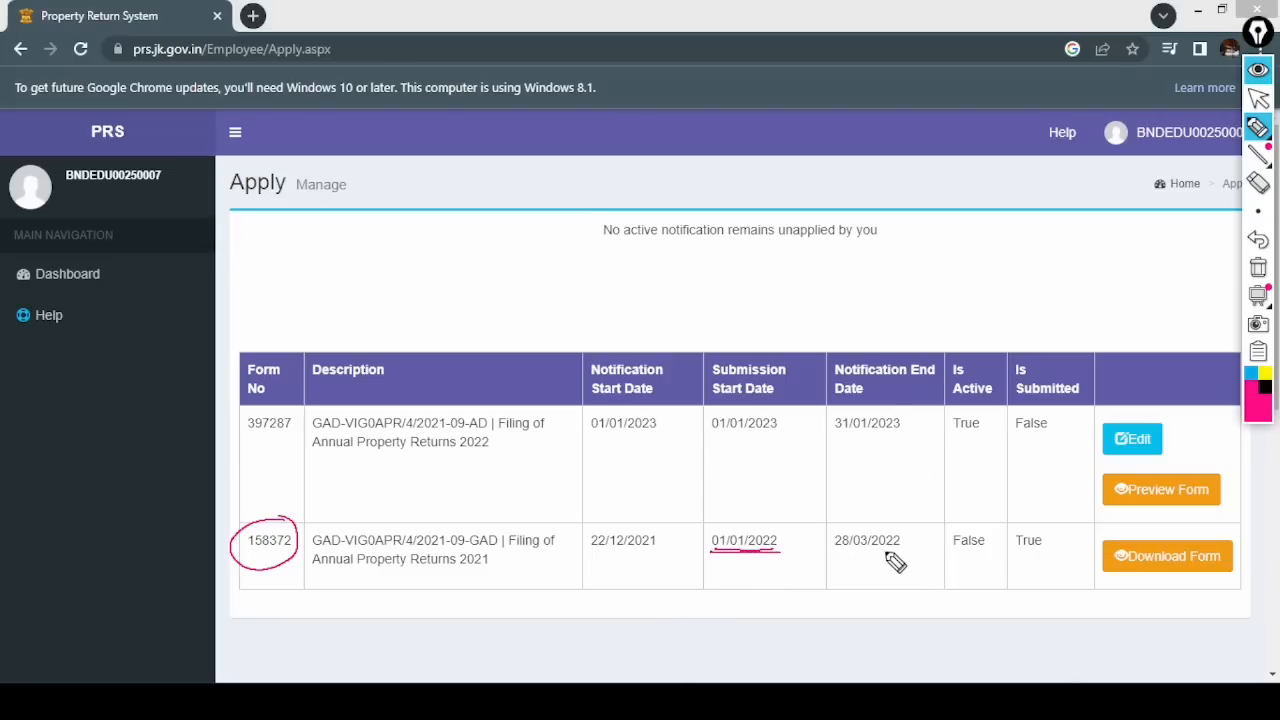
pyautogui.moveTo(886, 549); pyautogui.dragTo(836, 550)
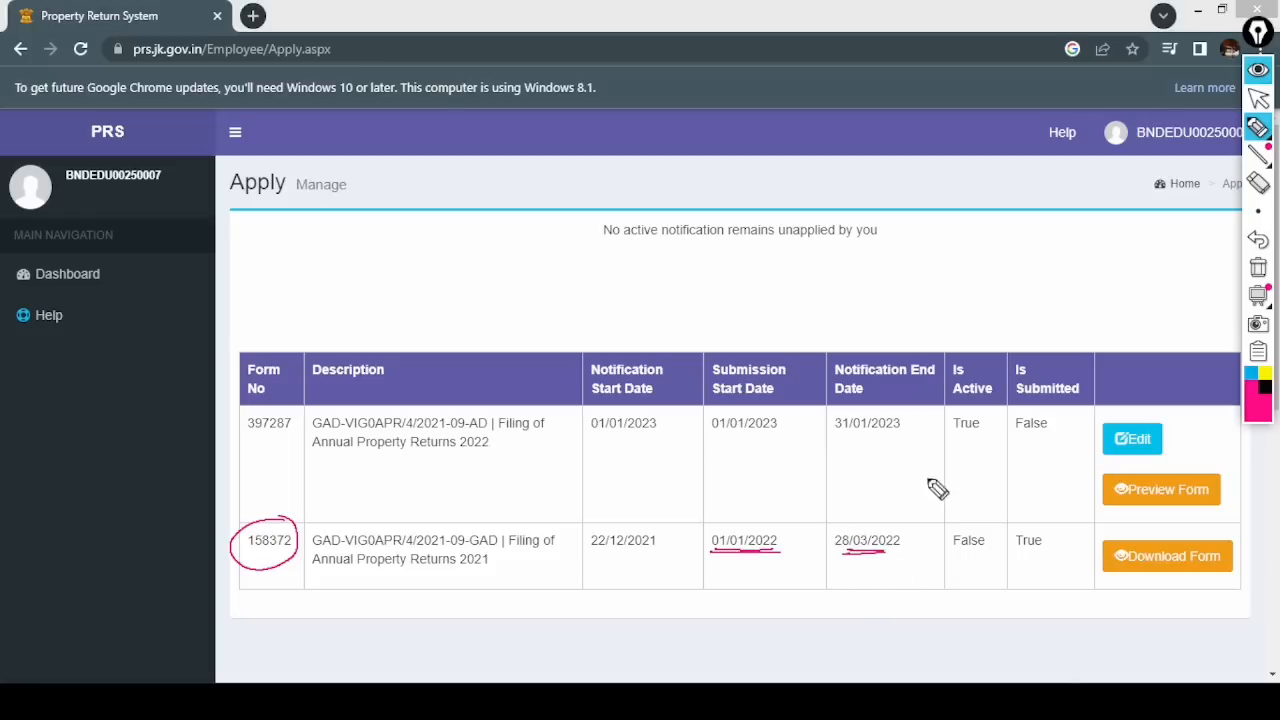
pyautogui.moveTo(984, 352)
pyautogui.mouseDown()
pyautogui.moveTo(962, 406)
pyautogui.moveTo(952, 358)
pyautogui.mouseUp()
pyautogui.moveTo(996, 528)
pyautogui.mouseDown()
pyautogui.moveTo(966, 560)
pyautogui.moveTo(970, 574)
pyautogui.mouseUp()
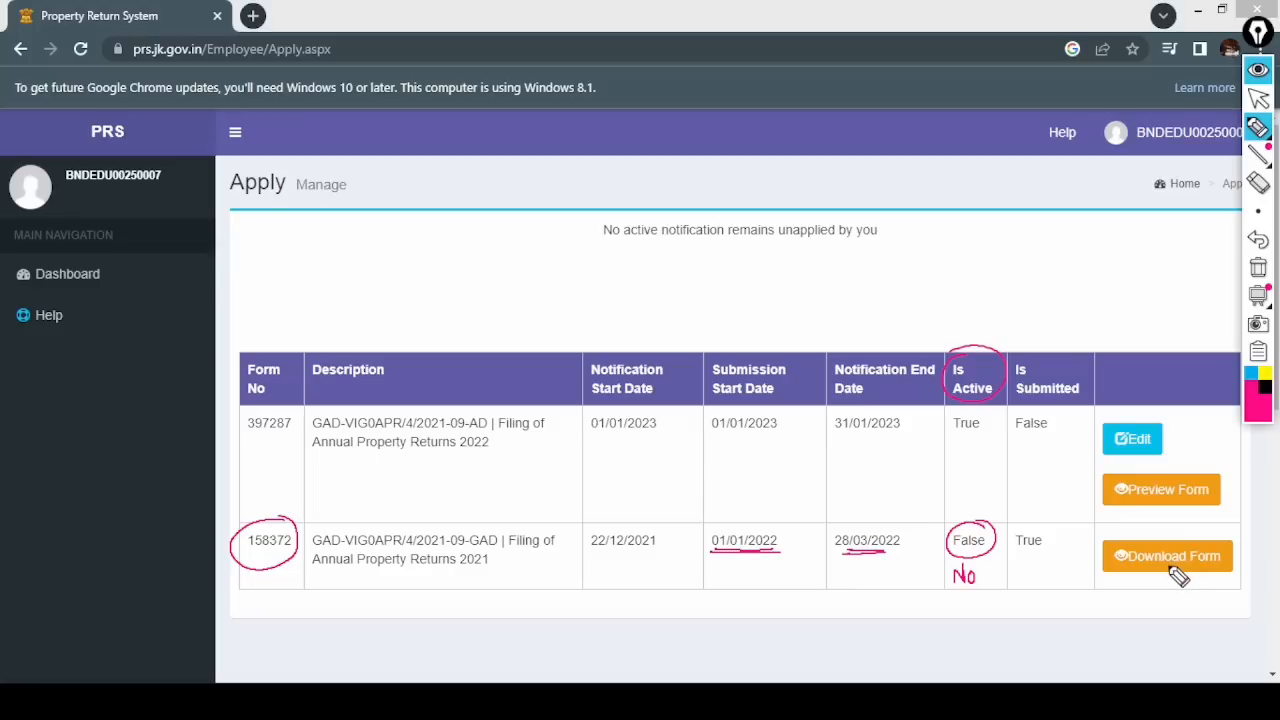
pyautogui.moveTo(962, 562); pyautogui.dragTo(966, 580)
pyautogui.moveTo(1036, 538)
pyautogui.mouseDown()
pyautogui.moveTo(1015, 562)
pyautogui.moveTo(1046, 572)
pyautogui.mouseUp()
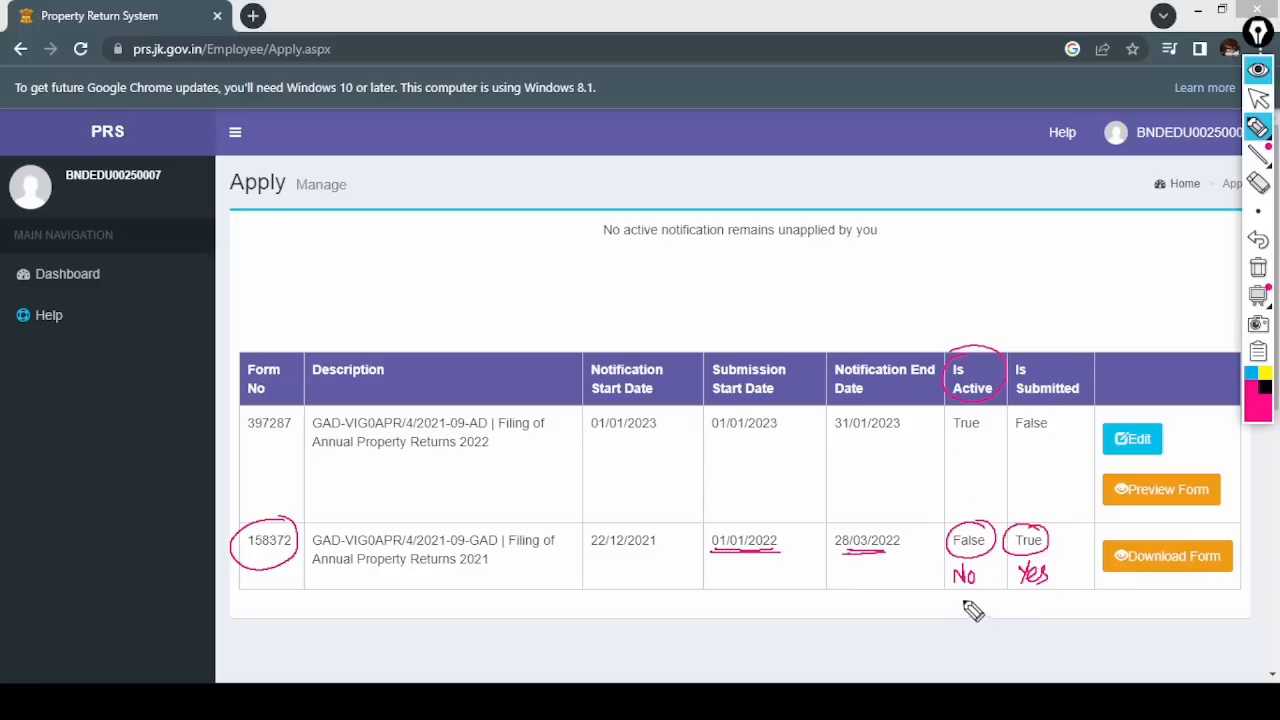
# - Underline form 397287's dates and flags, writing Yes under True and No under False
pyautogui.moveTo(246, 439); pyautogui.dragTo(282, 436)
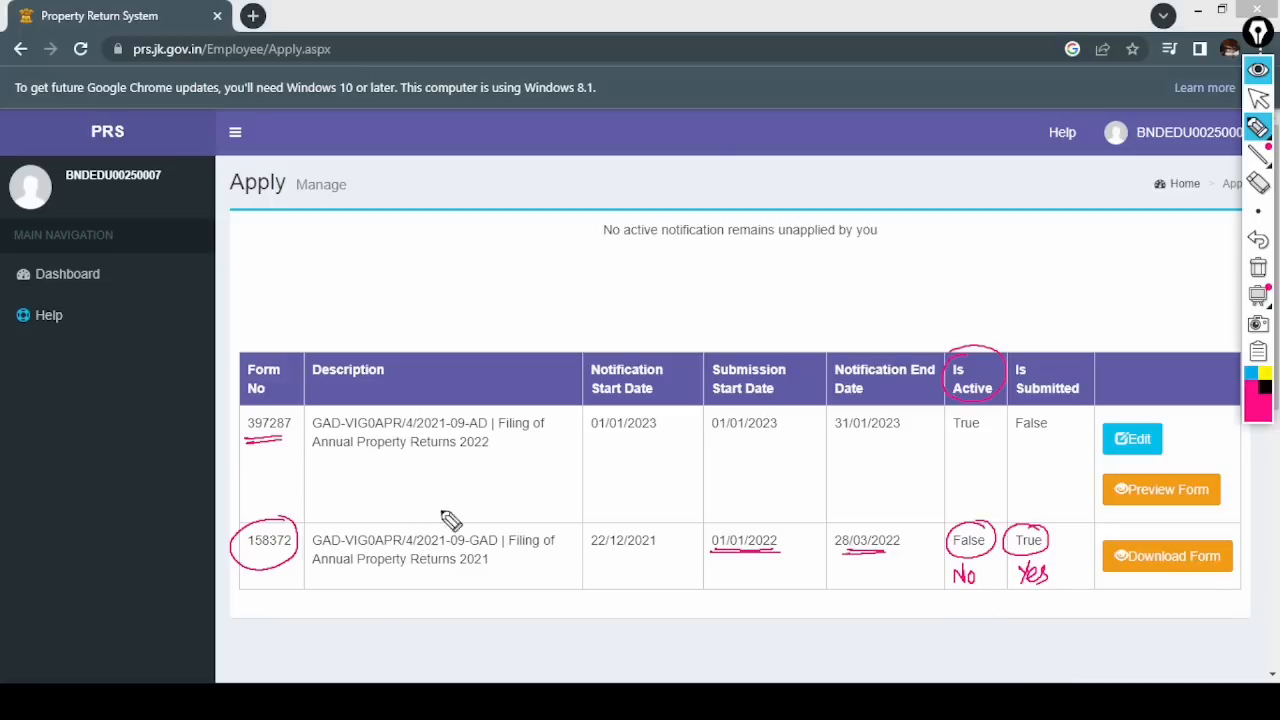
pyautogui.moveTo(594, 432); pyautogui.dragTo(660, 431)
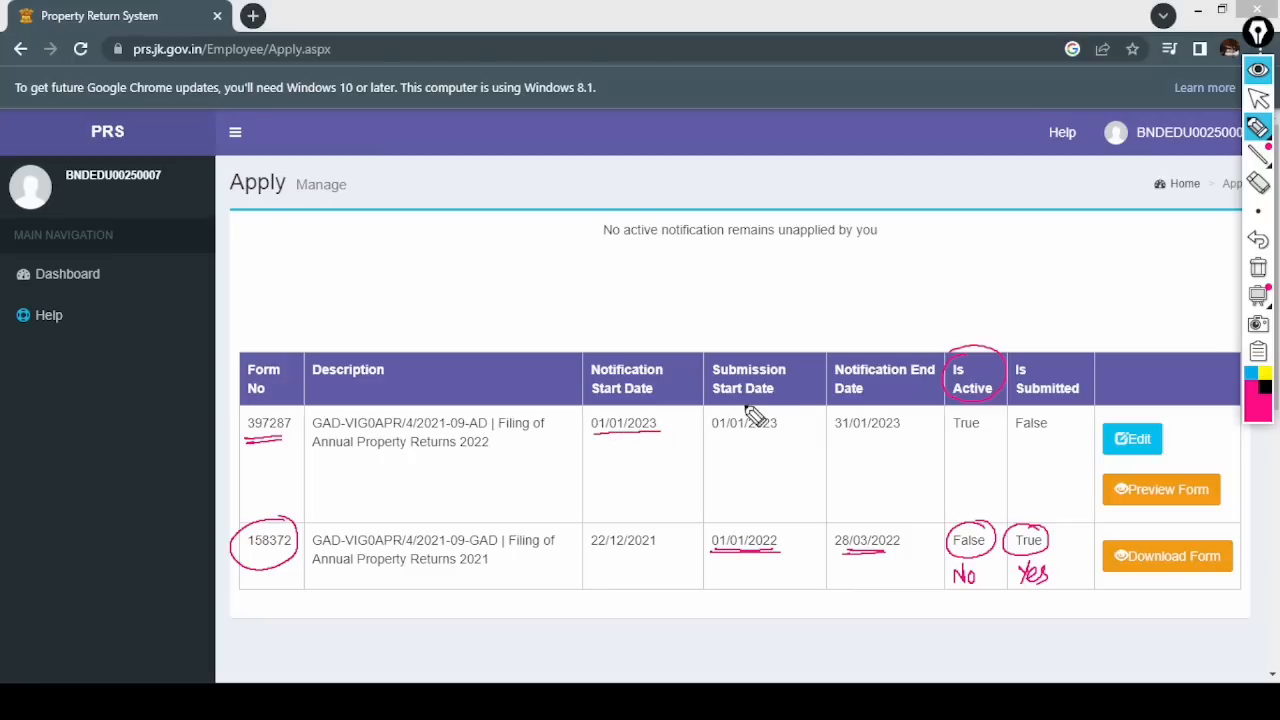
pyautogui.moveTo(714, 434); pyautogui.dragTo(914, 432)
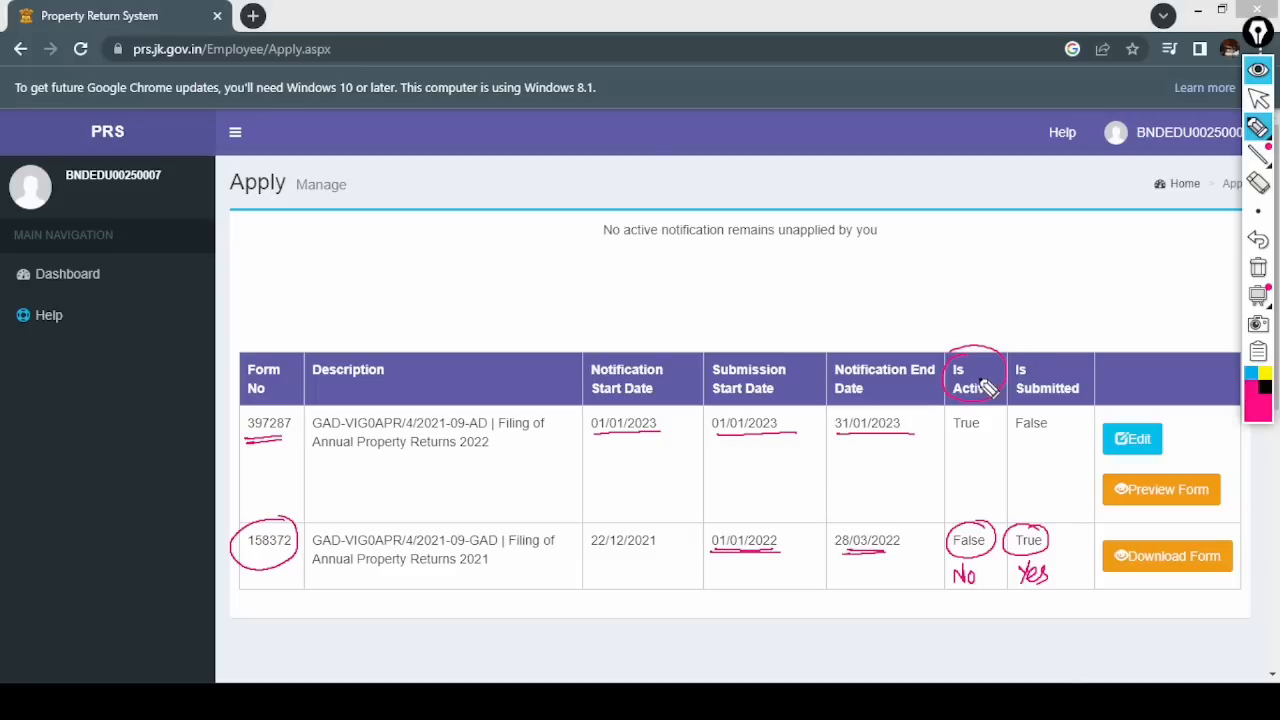
pyautogui.moveTo(956, 433)
pyautogui.mouseDown()
pyautogui.moveTo(999, 424)
pyautogui.moveTo(966, 472)
pyautogui.moveTo(985, 453)
pyautogui.mouseUp()
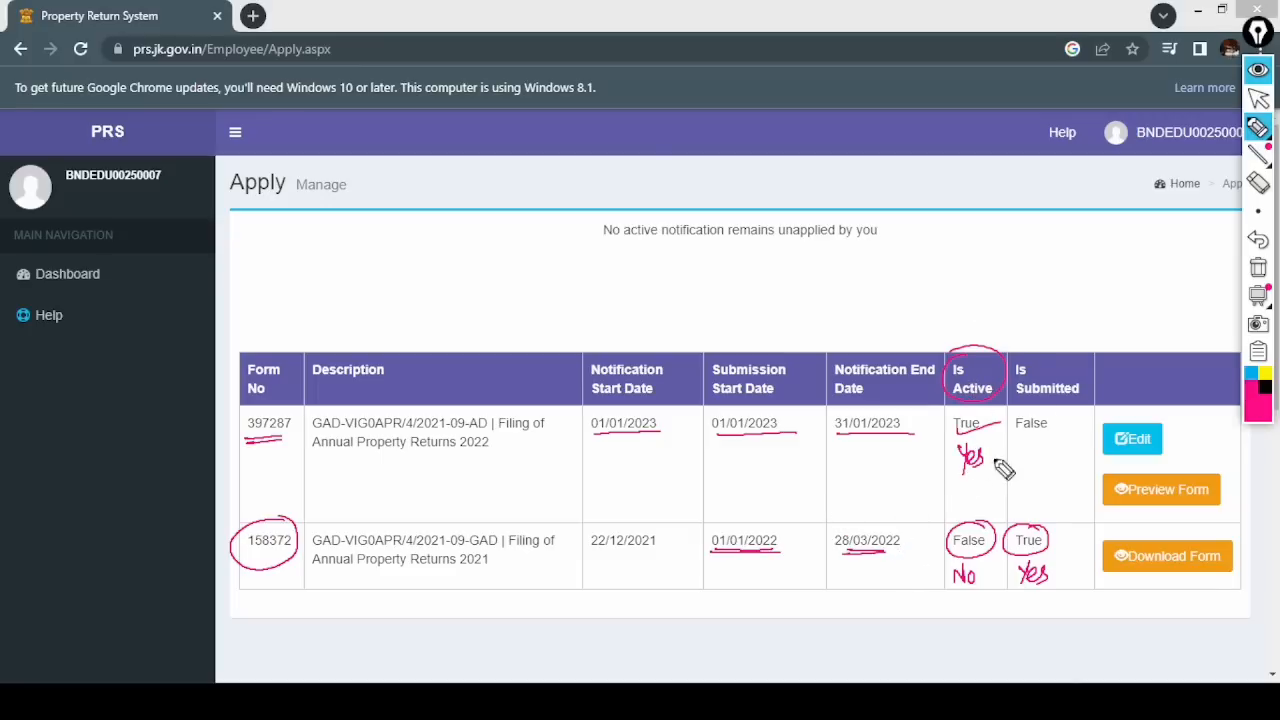
pyautogui.moveTo(1013, 433); pyautogui.dragTo(1075, 420)
pyautogui.moveTo(1020, 453)
pyautogui.mouseDown()
pyautogui.moveTo(1030, 462)
pyautogui.moveTo(1042, 450)
pyautogui.mouseUp()
pyautogui.moveTo(1036, 458); pyautogui.dragTo(1043, 472)
pyautogui.moveTo(1018, 488); pyautogui.dragTo(1045, 481)
# - Number Edit as 1 and Preview Form as 2, then clear all pen marks
pyautogui.moveTo(1176, 430)
pyautogui.mouseDown()
pyautogui.moveTo(1177, 450)
pyautogui.moveTo(1179, 427)
pyautogui.mouseUp()
pyautogui.moveTo(1221, 484)
pyautogui.mouseDown()
pyautogui.moveTo(1230, 494)
pyautogui.moveTo(1224, 476)
pyautogui.mouseUp()
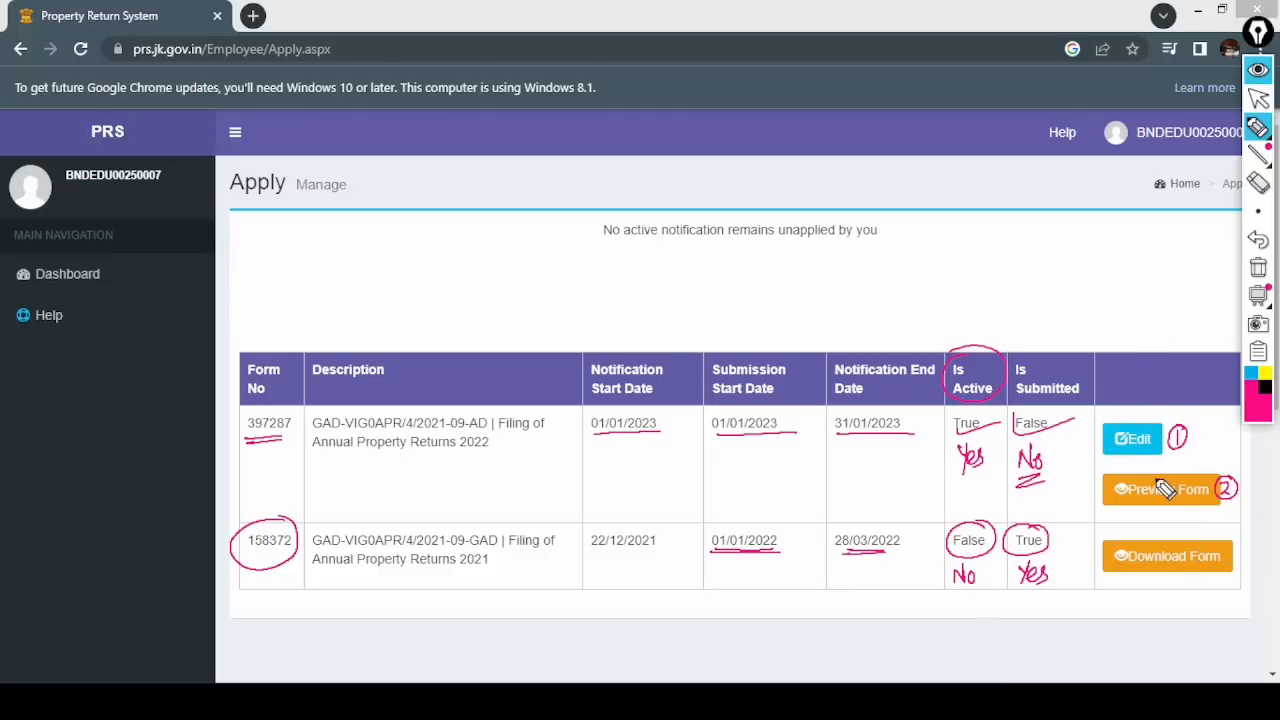
pyautogui.click(1258, 267)
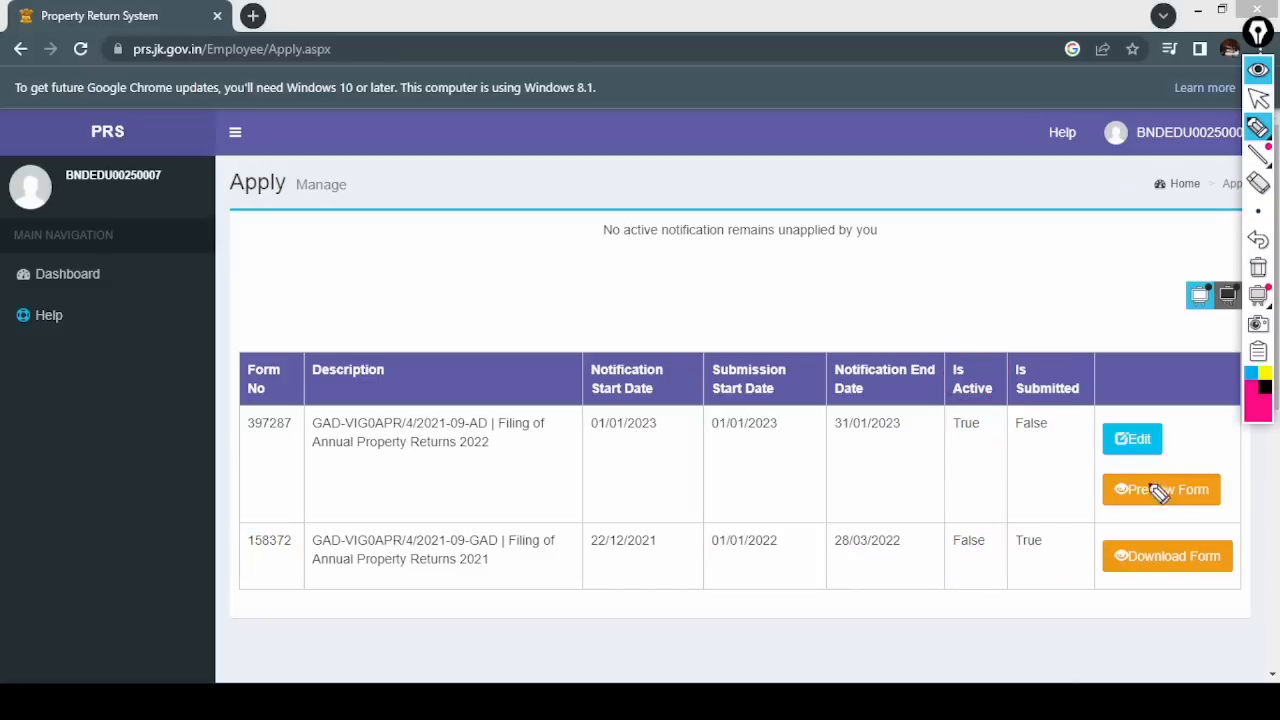
# - Draw arrows beside the 2022 form's Edit and Preview Form actions and a box at bottom-left
pyautogui.moveTo(1082, 441)
pyautogui.mouseDown()
pyautogui.moveTo(1104, 440)
pyautogui.moveTo(1094, 447)
pyautogui.mouseUp()
pyautogui.moveTo(1184, 424); pyautogui.dragTo(1168, 440)
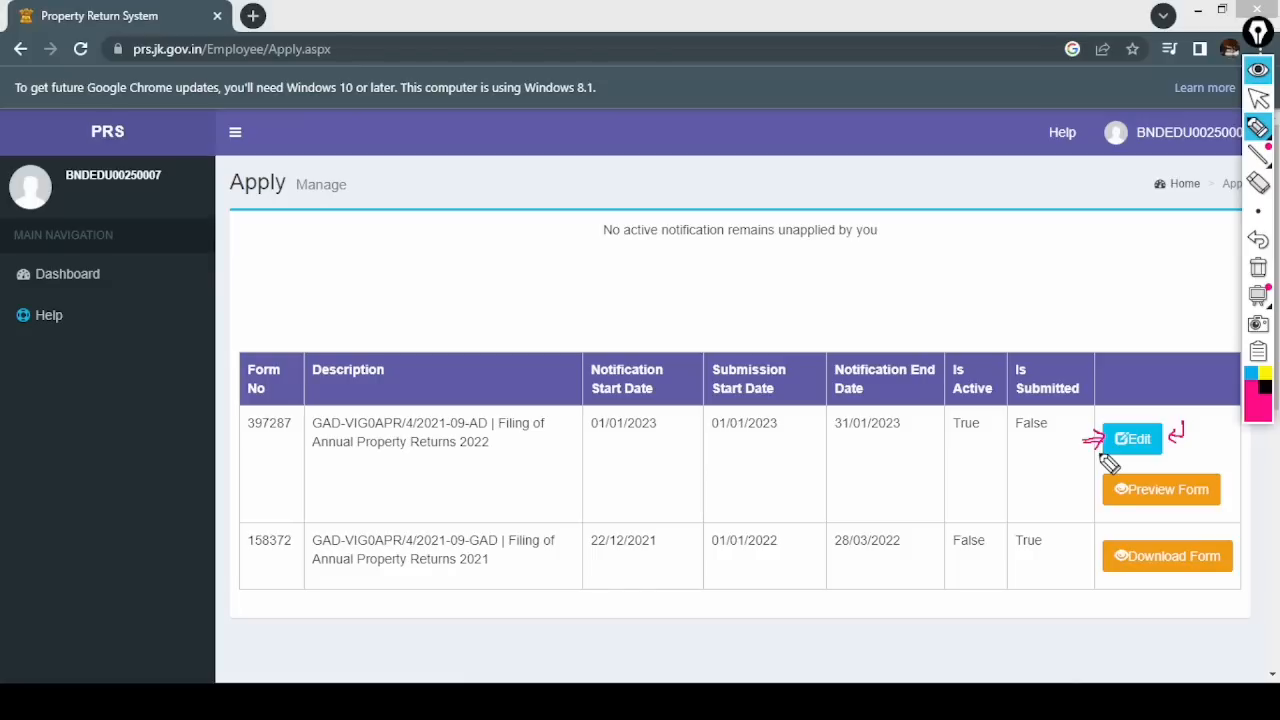
pyautogui.moveTo(1088, 500); pyautogui.dragTo(1094, 486)
pyautogui.moveTo(1236, 470); pyautogui.dragTo(1223, 489)
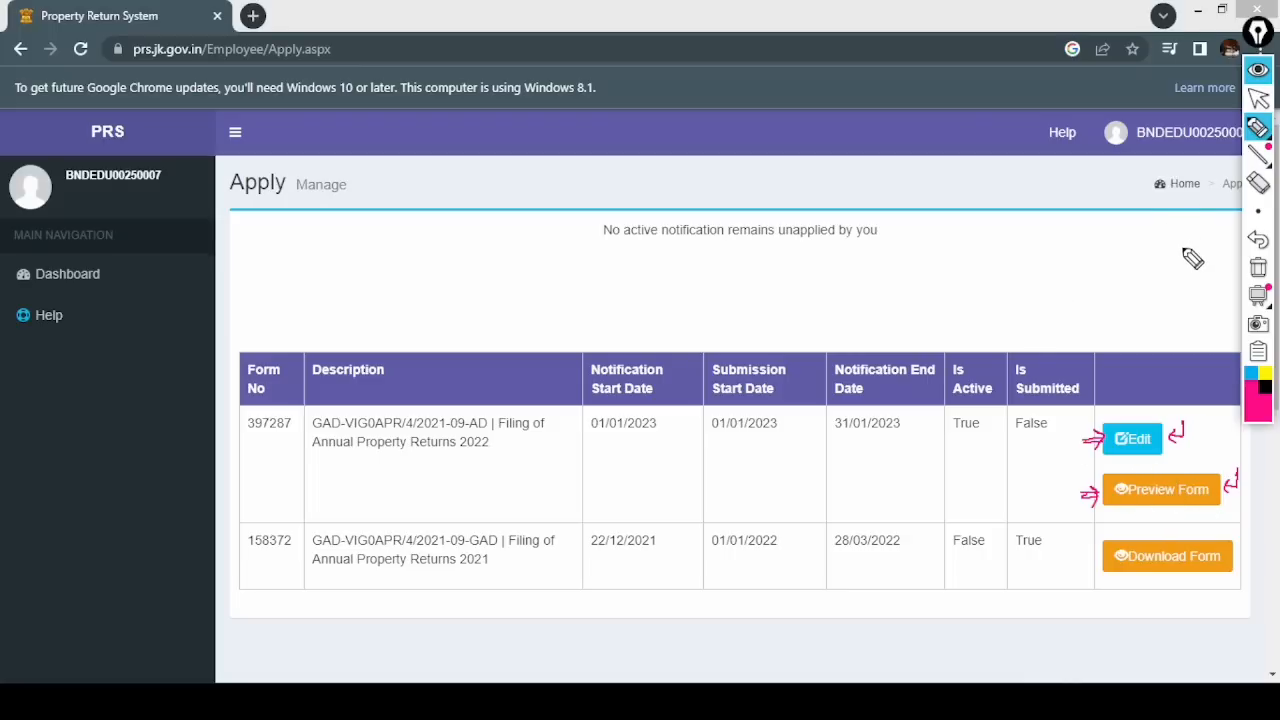
pyautogui.moveTo(12, 645)
pyautogui.mouseDown()
pyautogui.moveTo(78, 637)
pyautogui.moveTo(137, 672)
pyautogui.moveTo(13, 645)
pyautogui.mouseUp()
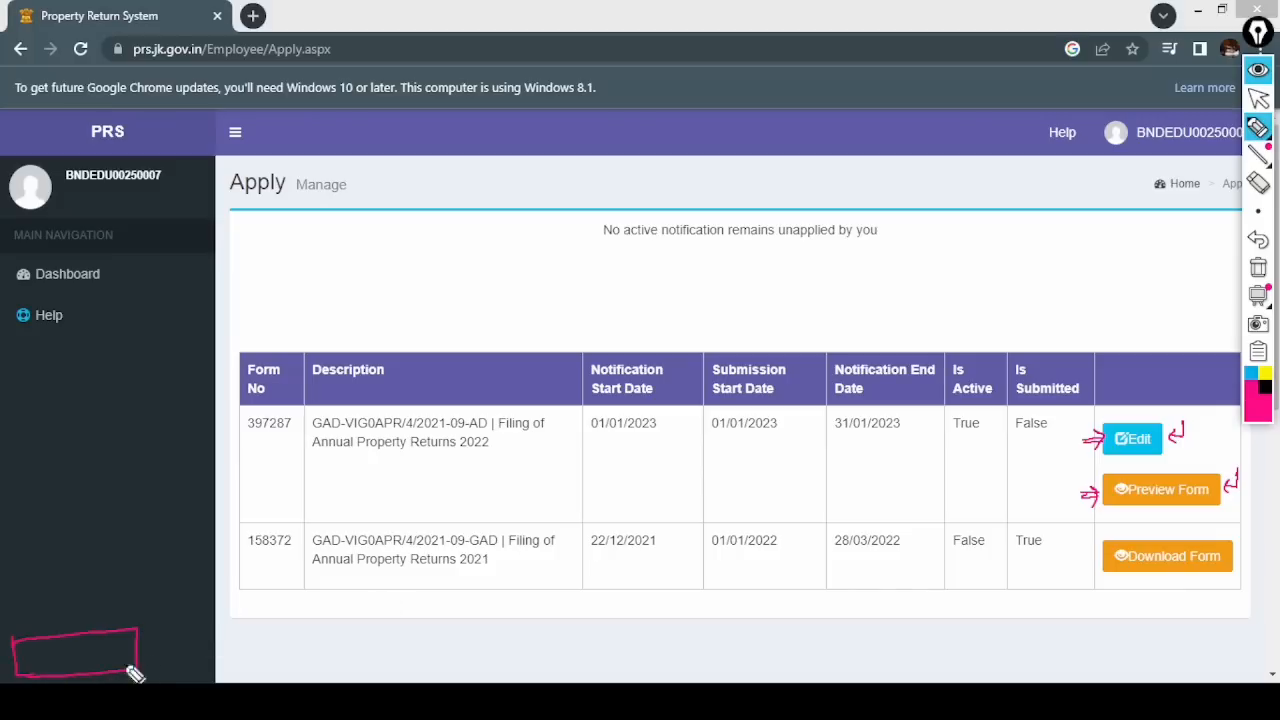
# - Download the 2022 form preview as PRSFull (3).pdf and draw an arrow at the download
pyautogui.click(1260, 72)
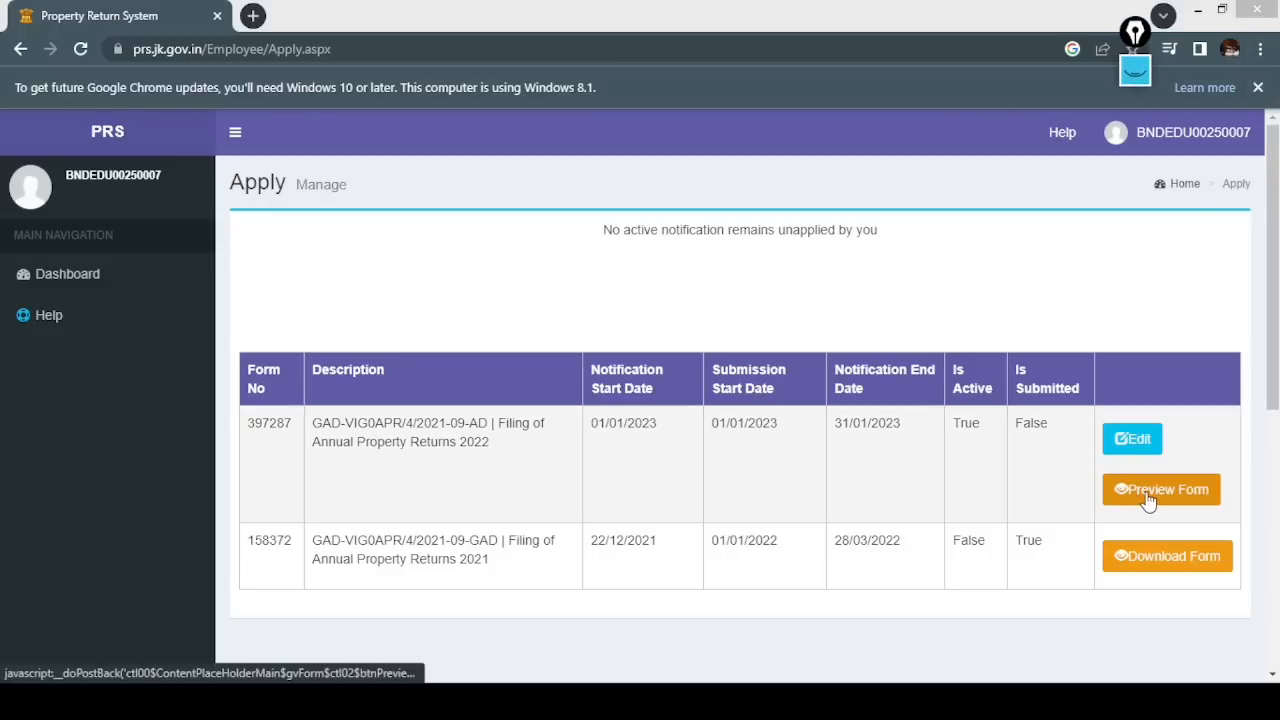
pyautogui.click(1150, 498)
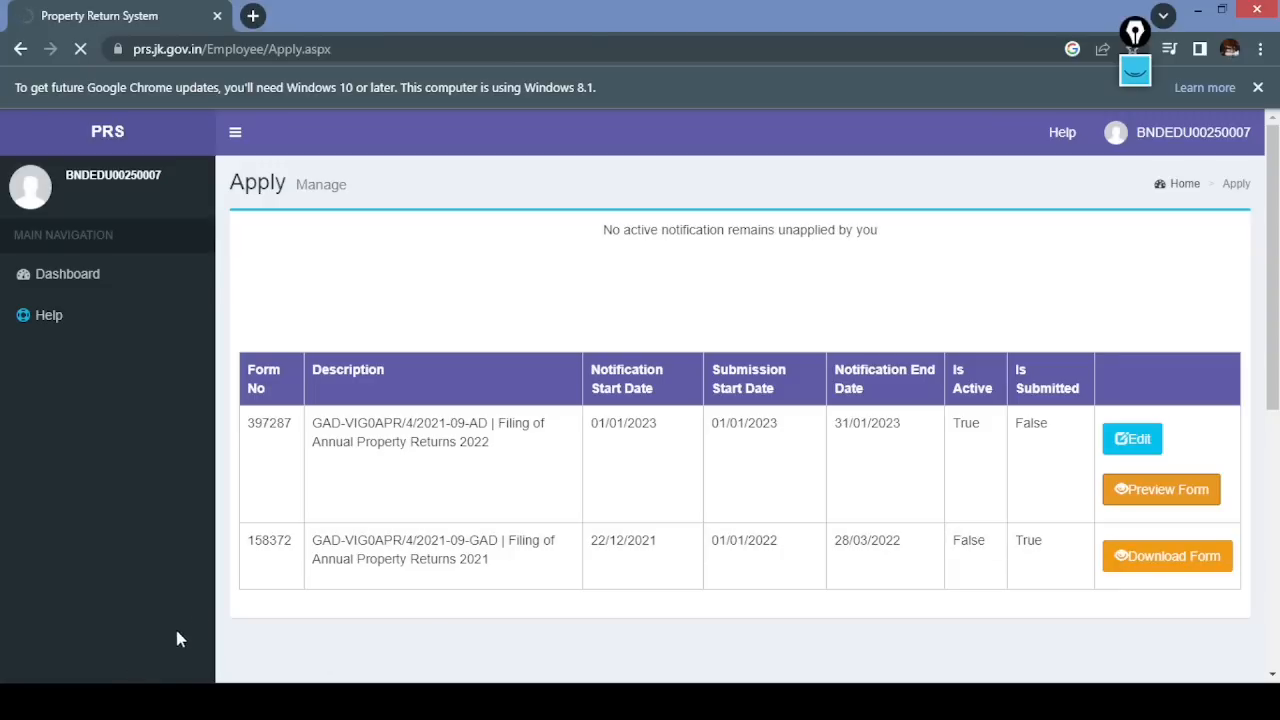
pyautogui.click(1137, 72)
pyautogui.click(1261, 142)
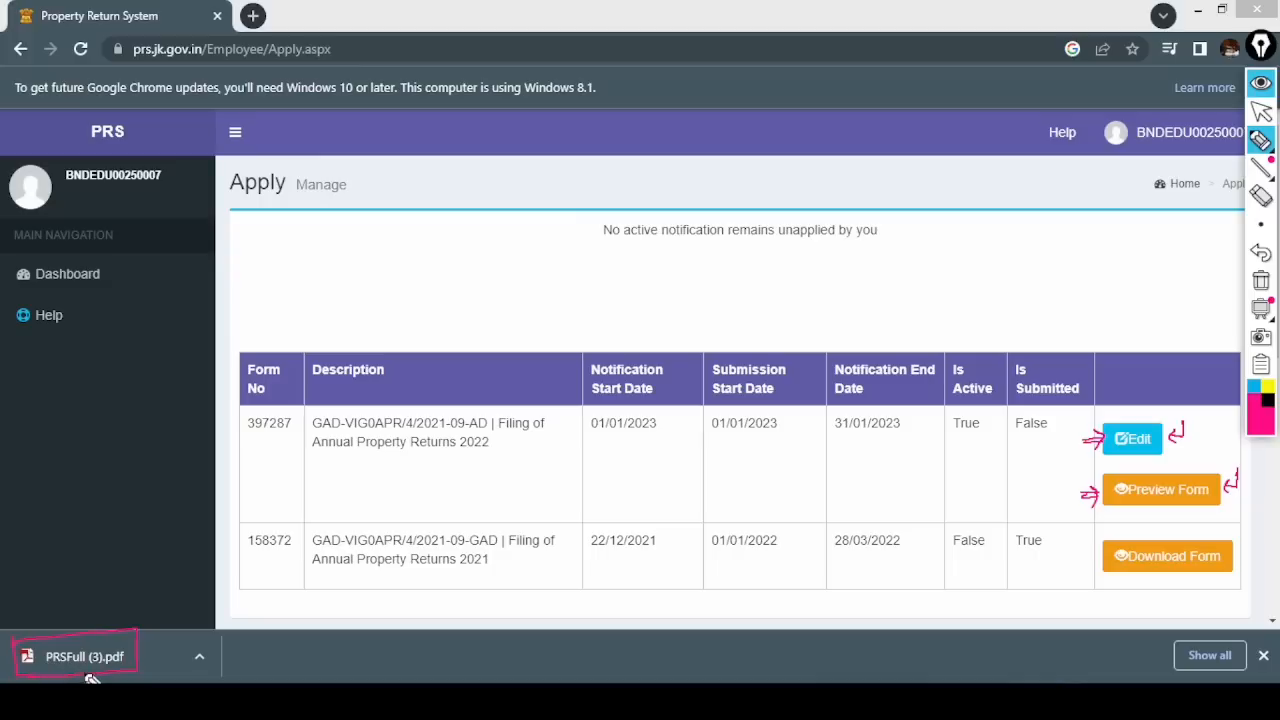
pyautogui.moveTo(102, 630); pyautogui.dragTo(150, 598)
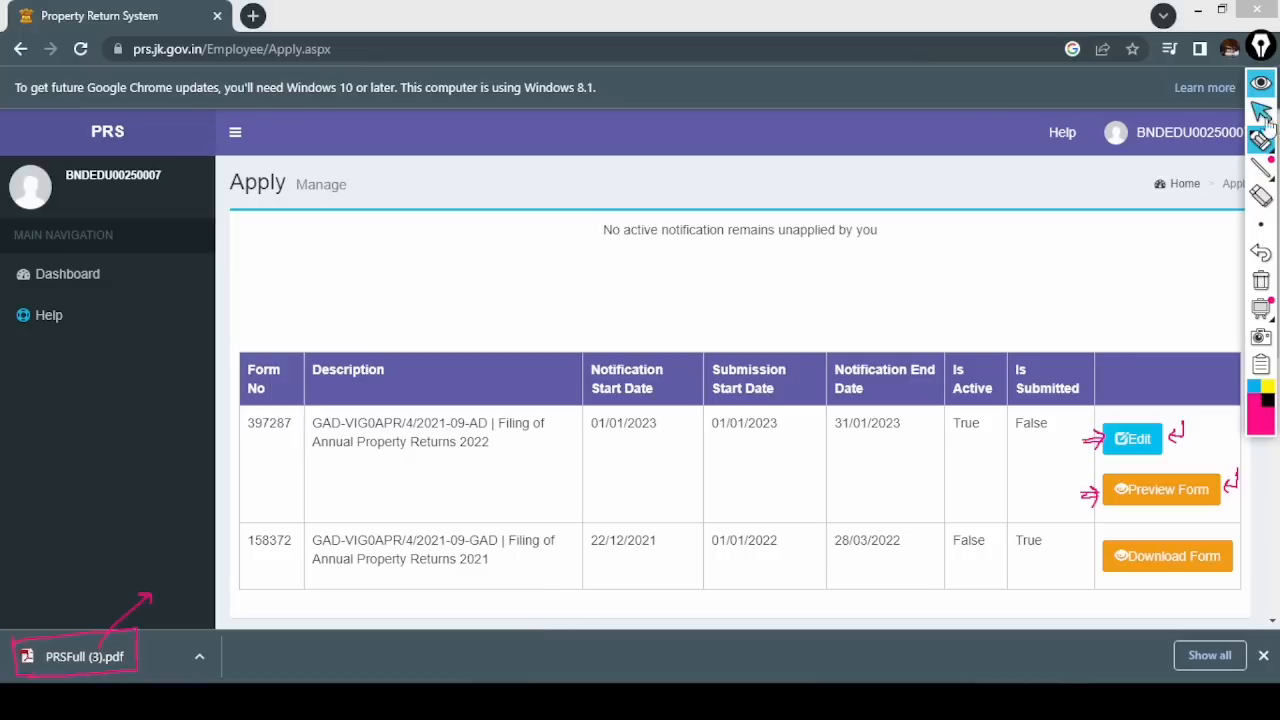
# - Circle the Edit action, clear the ink, dismiss the downloads bar, and edit form 397287
pyautogui.moveTo(1248, 140)
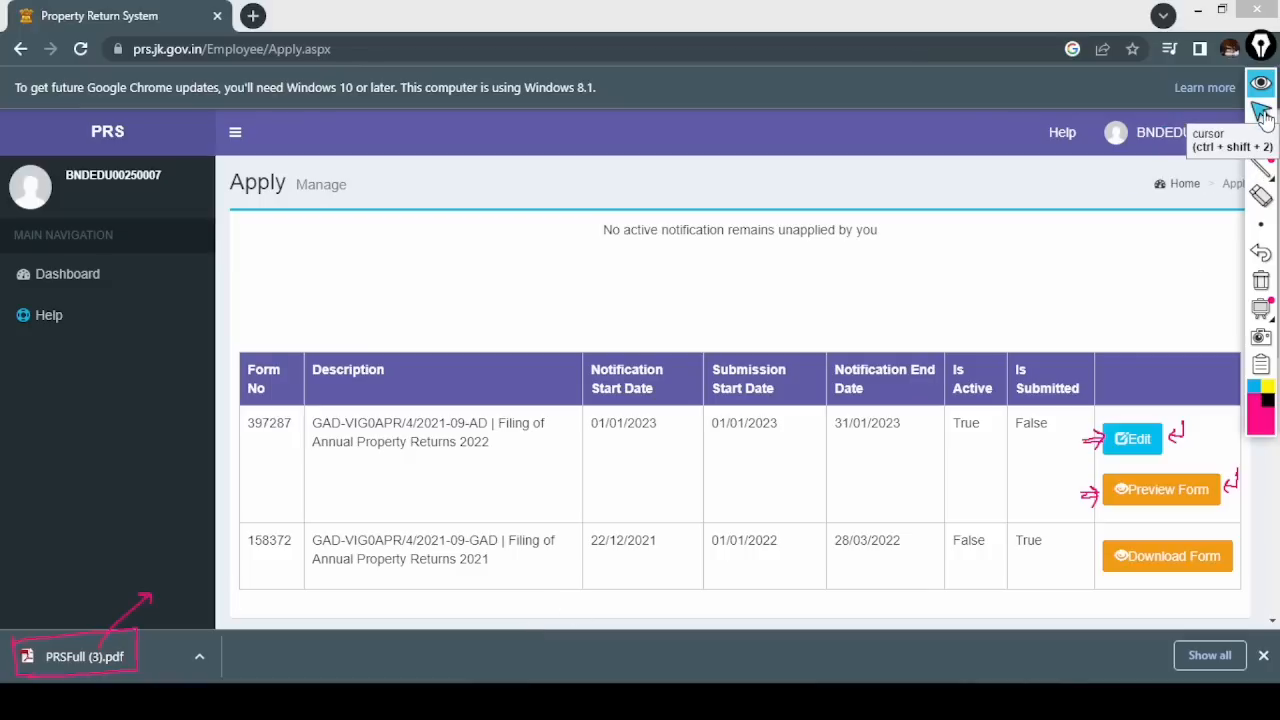
pyautogui.click(1260, 140)
pyautogui.moveTo(1160, 410)
pyautogui.mouseDown()
pyautogui.moveTo(1112, 425)
pyautogui.moveTo(1197, 455)
pyautogui.moveTo(1186, 428)
pyautogui.mouseUp()
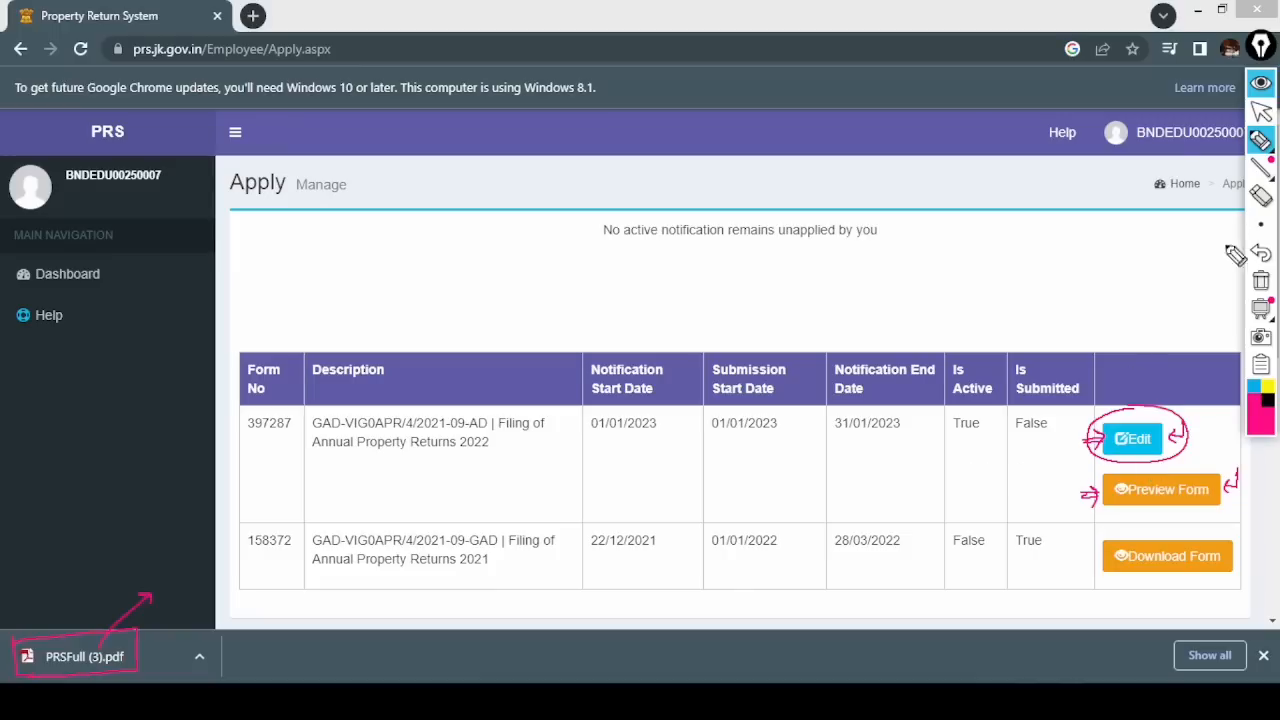
pyautogui.click(1264, 119)
pyautogui.click(1264, 284)
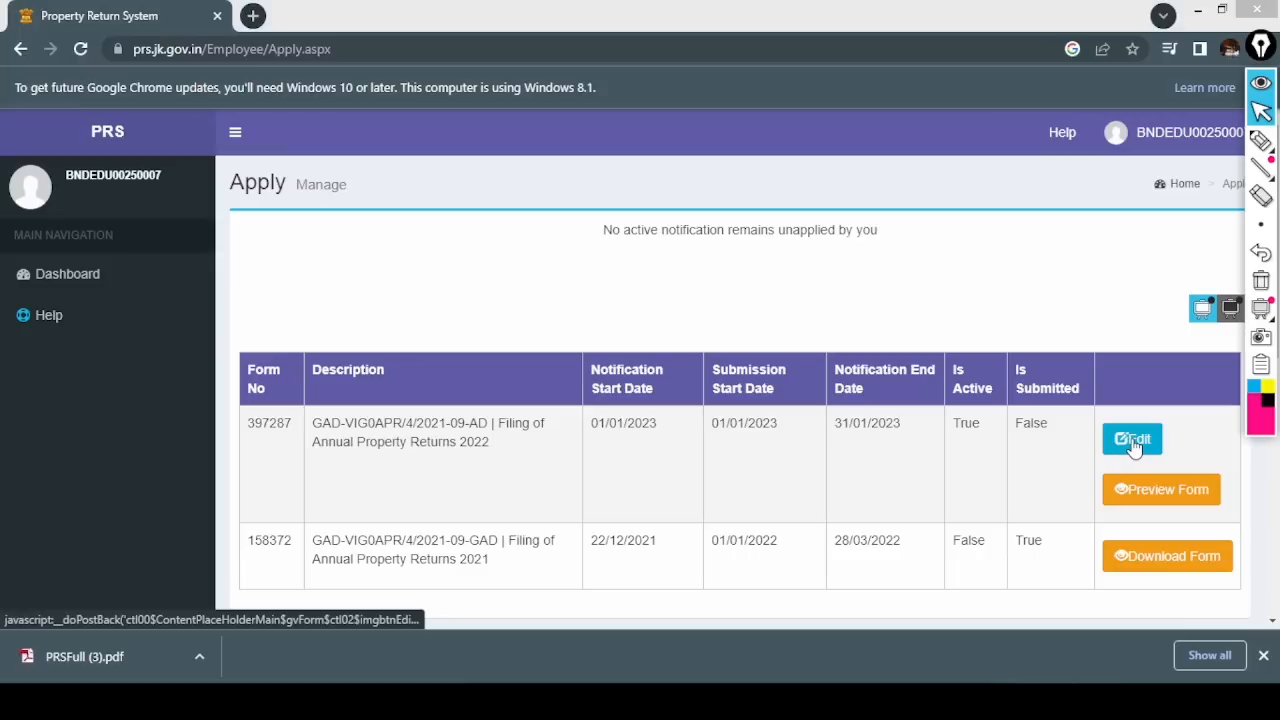
pyautogui.click(1263, 655)
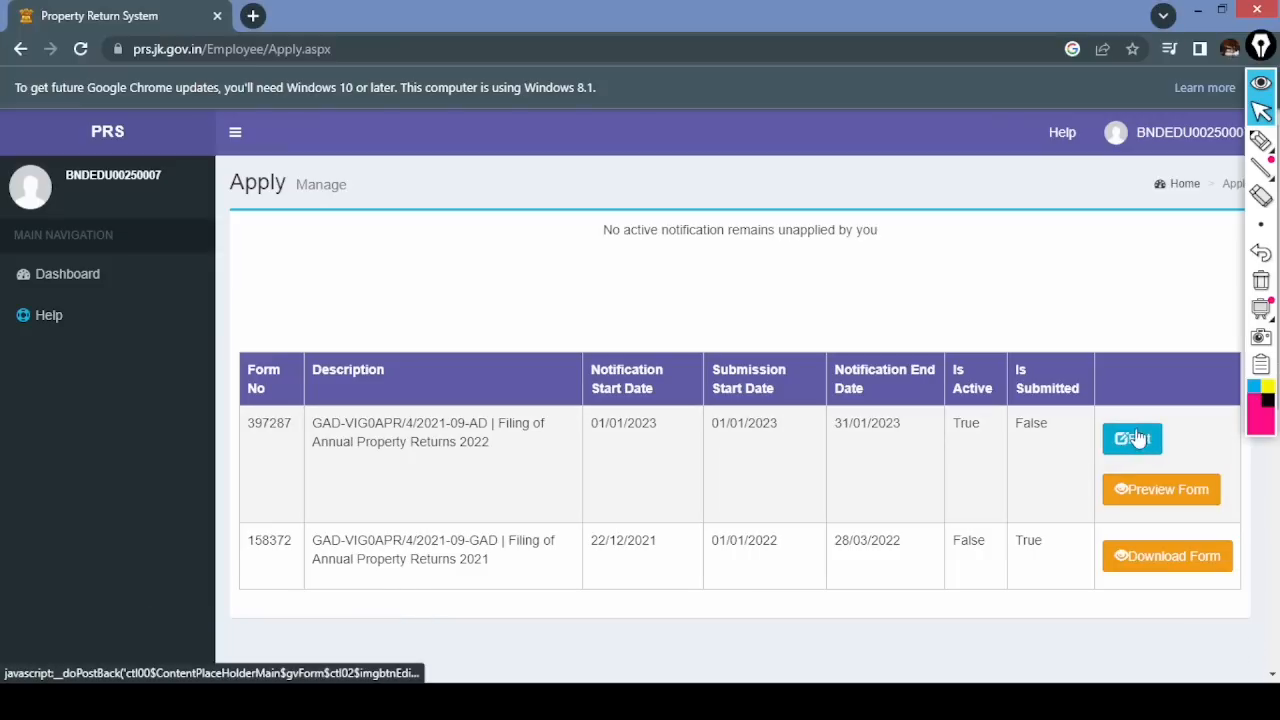
pyautogui.click(1134, 446)
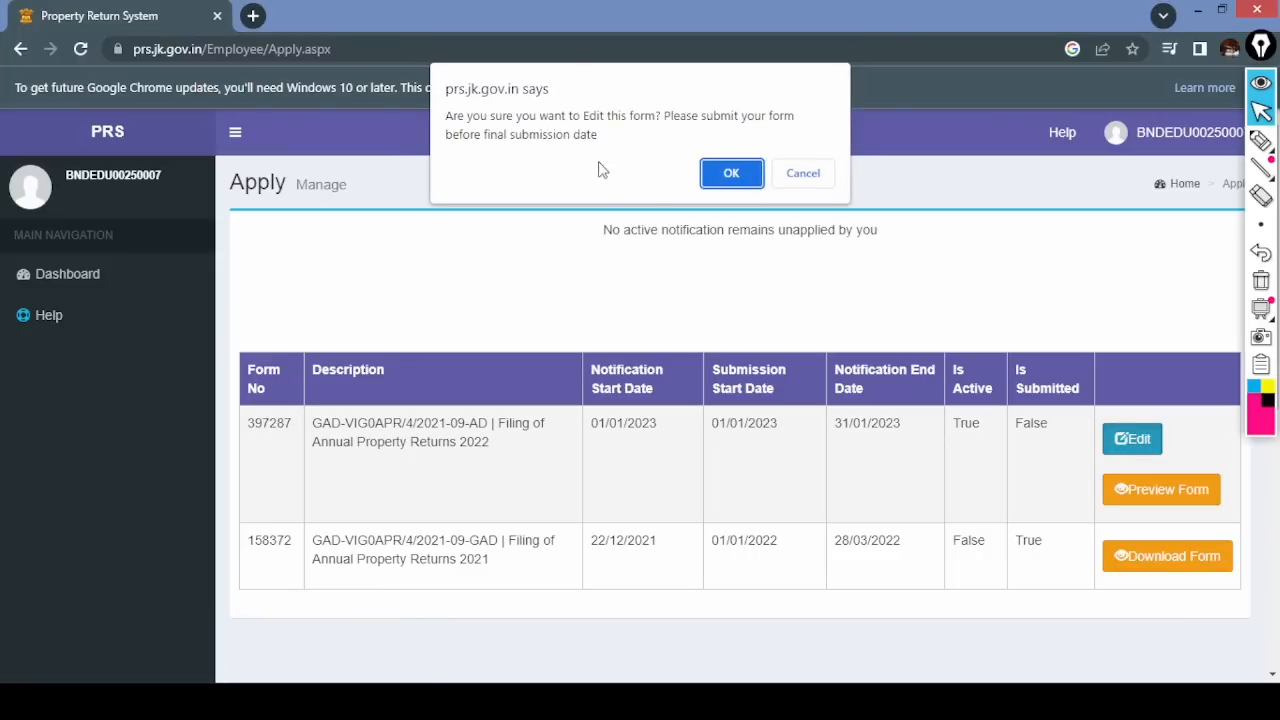
# - Mark the edit prompt with 'yes' and the 31.1.2023 deadline, clear it, then confirm with OK
pyautogui.click(1261, 140)
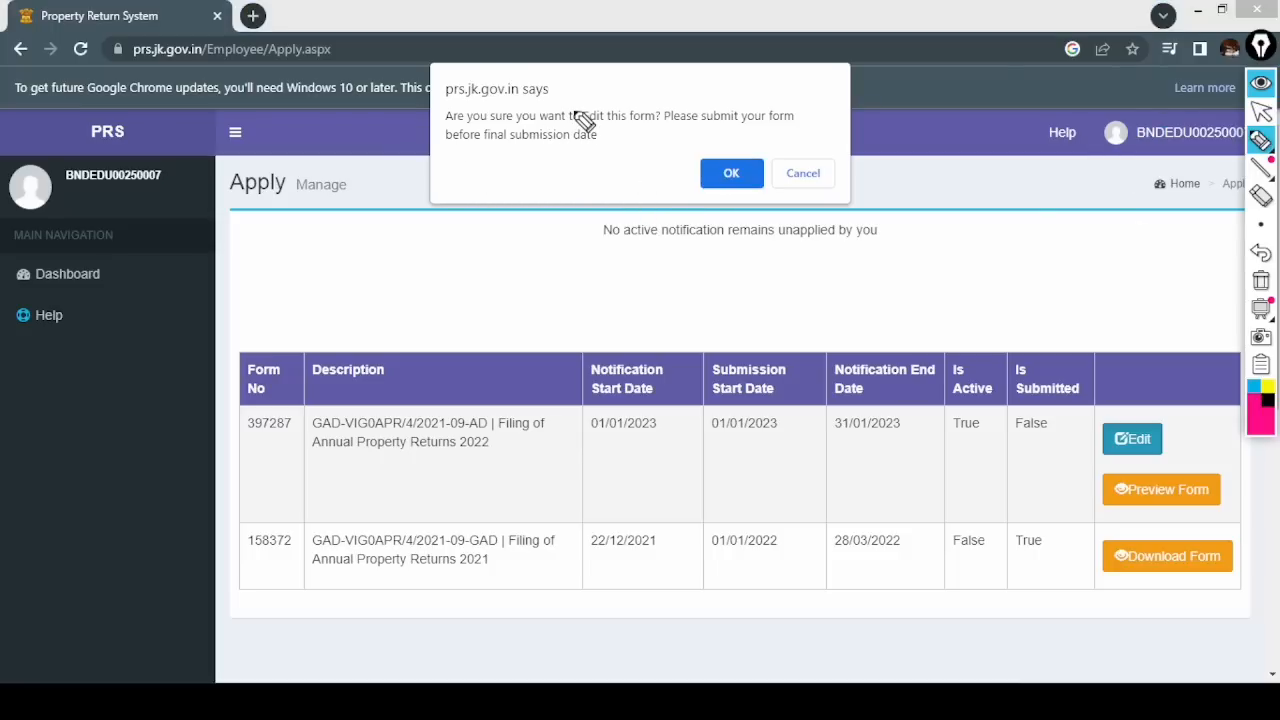
pyautogui.moveTo(592, 98); pyautogui.dragTo(622, 106)
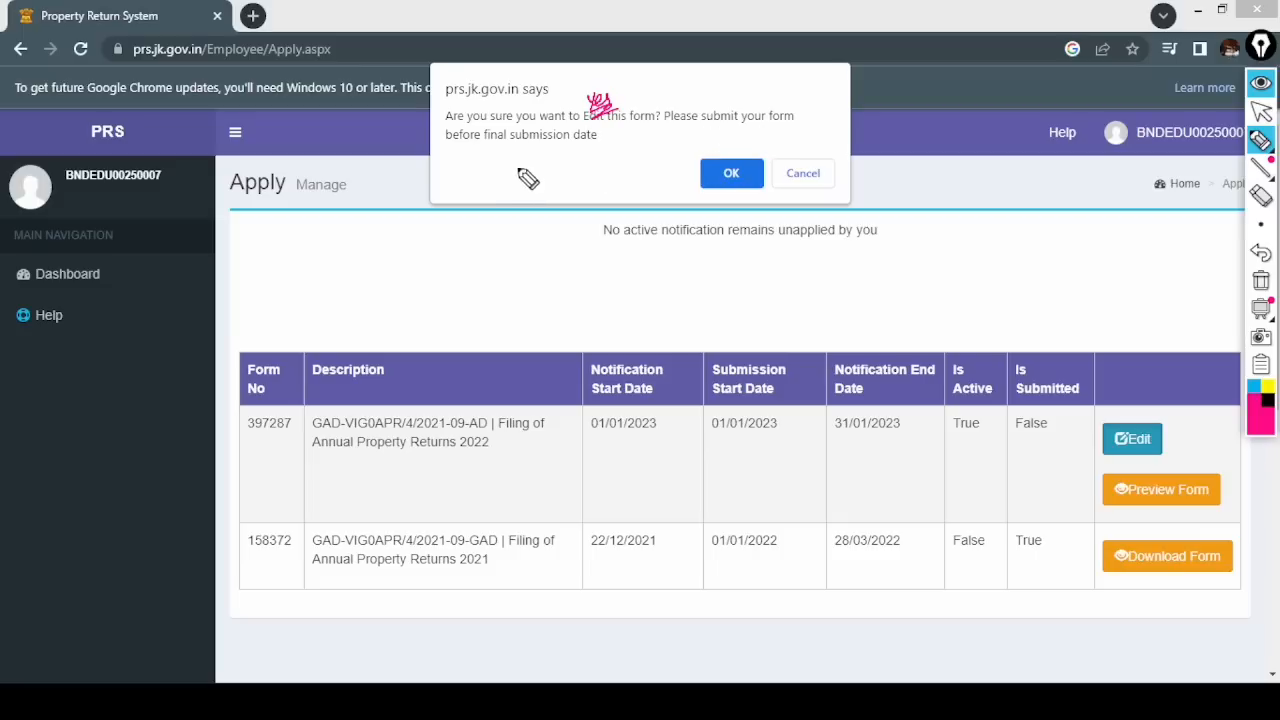
pyautogui.moveTo(506, 143)
pyautogui.mouseDown()
pyautogui.moveTo(602, 143)
pyautogui.moveTo(502, 172)
pyautogui.moveTo(514, 171)
pyautogui.mouseUp()
pyautogui.moveTo(517, 164)
pyautogui.mouseDown()
pyautogui.moveTo(585, 165)
pyautogui.moveTo(540, 190)
pyautogui.moveTo(590, 193)
pyautogui.mouseUp()
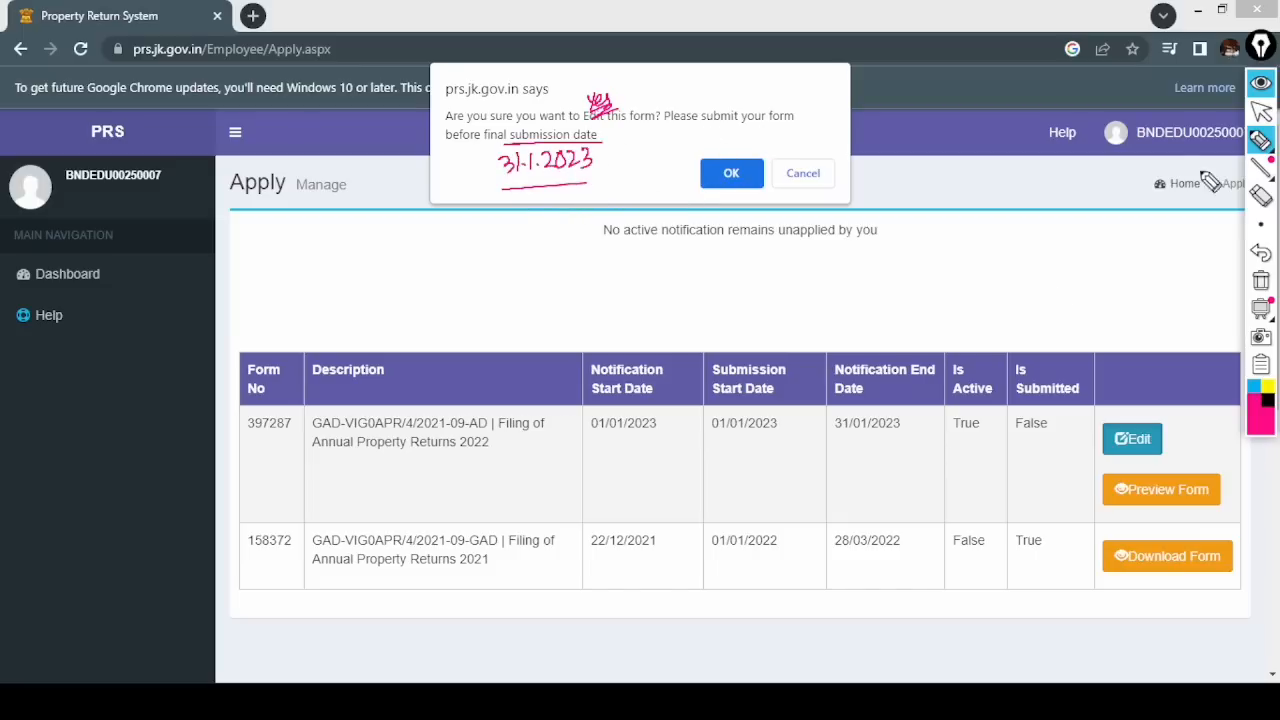
pyautogui.click(1261, 281)
pyautogui.click(1261, 112)
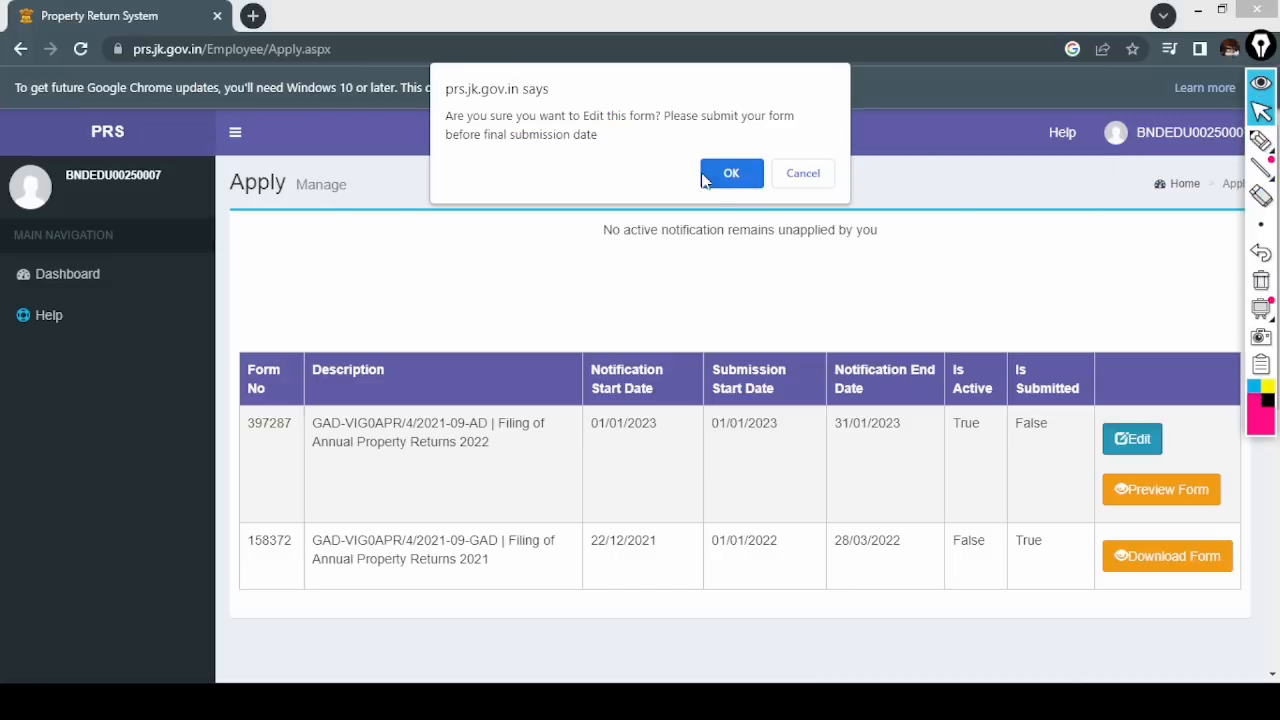
pyautogui.click(708, 174)
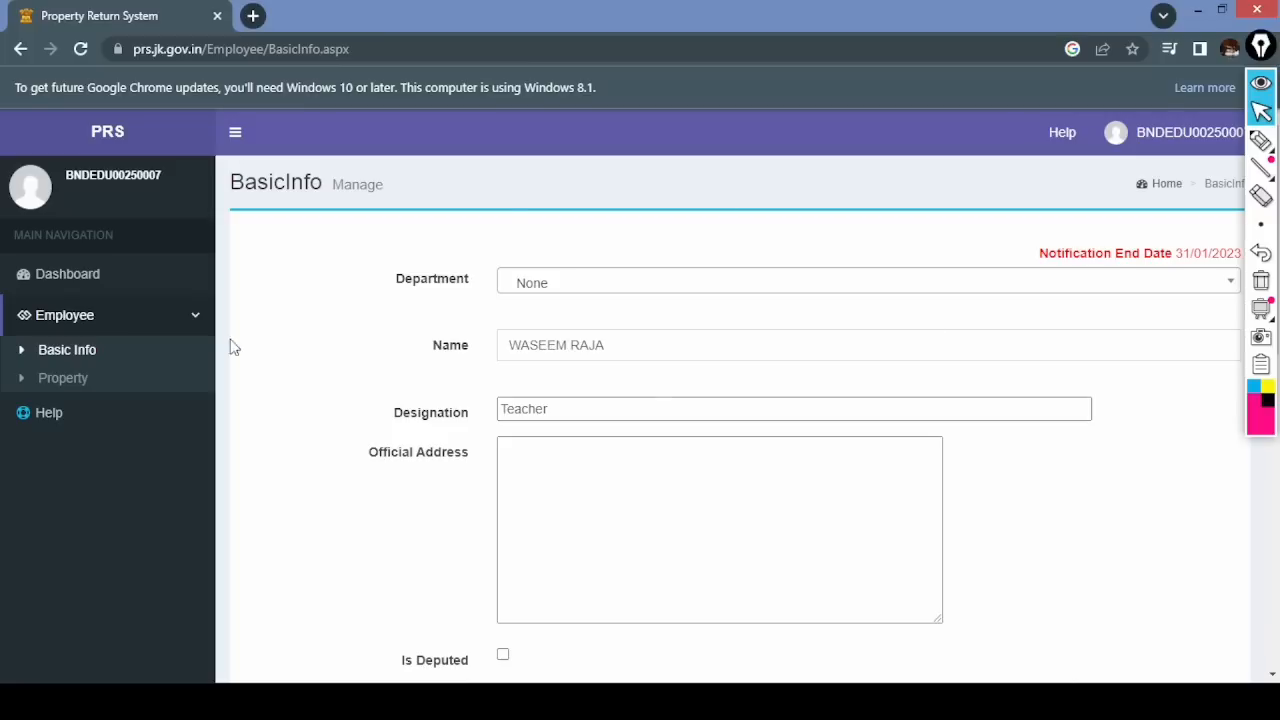
pyautogui.click(1260, 140)
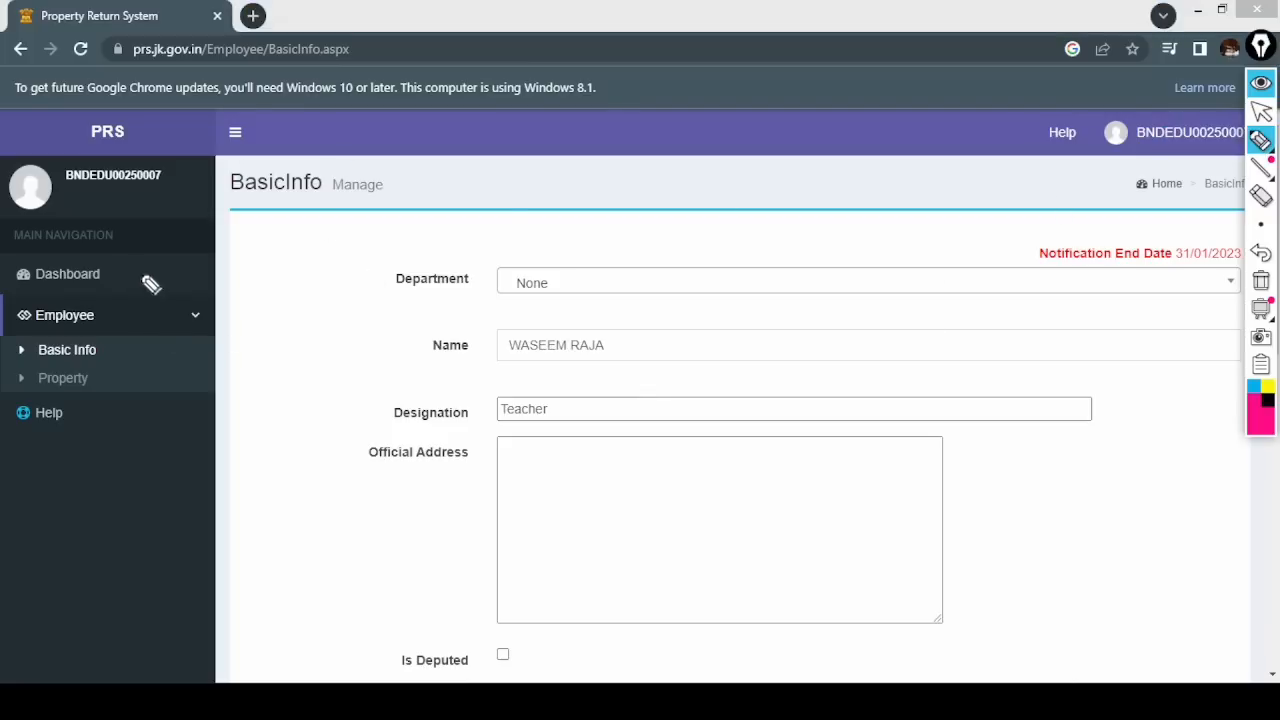
pyautogui.moveTo(130, 275); pyautogui.dragTo(136, 262)
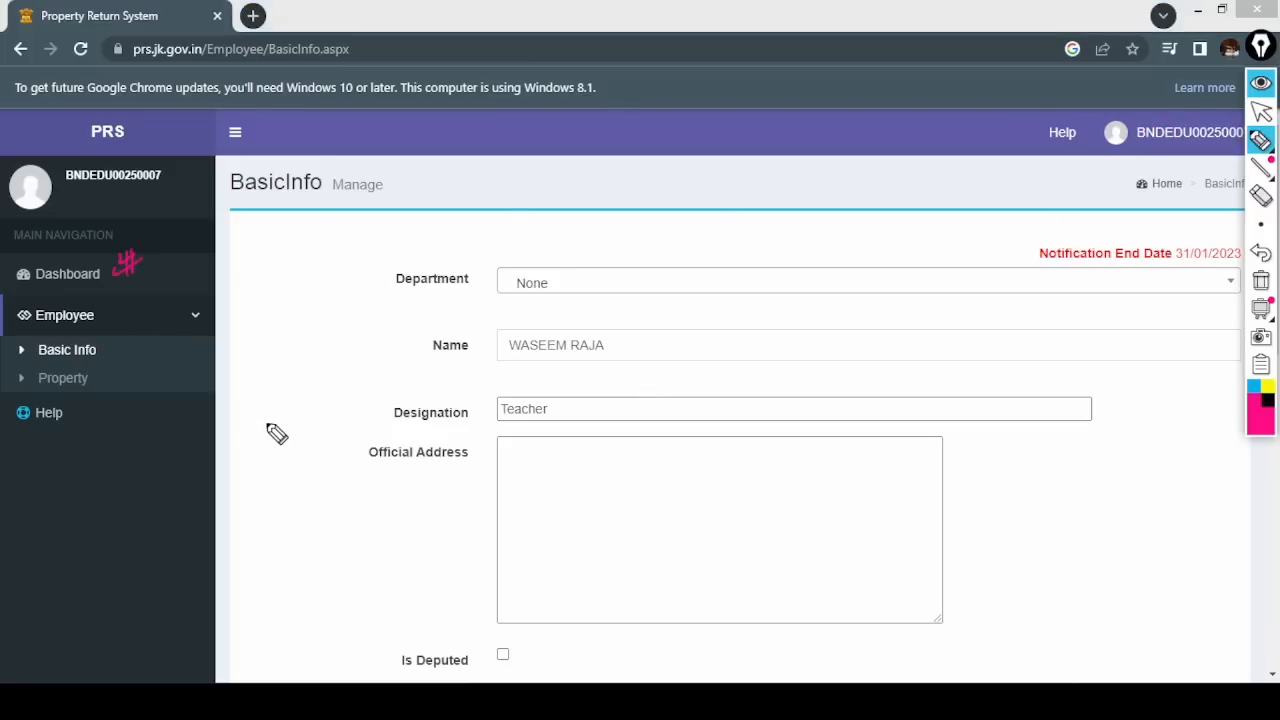
pyautogui.moveTo(110, 340)
pyautogui.mouseDown()
pyautogui.moveTo(123, 349)
pyautogui.moveTo(108, 395)
pyautogui.mouseUp()
pyautogui.moveTo(38, 358); pyautogui.dragTo(80, 358)
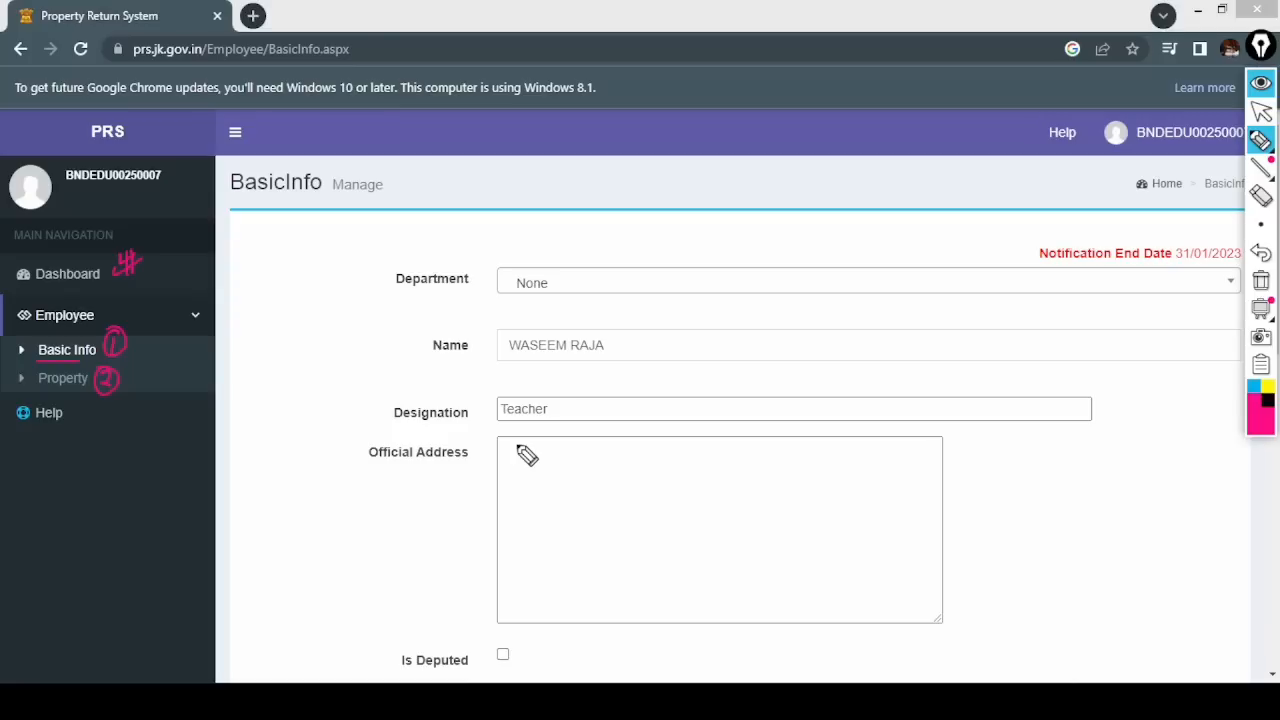
pyautogui.click(1259, 114)
pyautogui.click(1260, 141)
pyautogui.moveTo(378, 268); pyautogui.dragTo(372, 292)
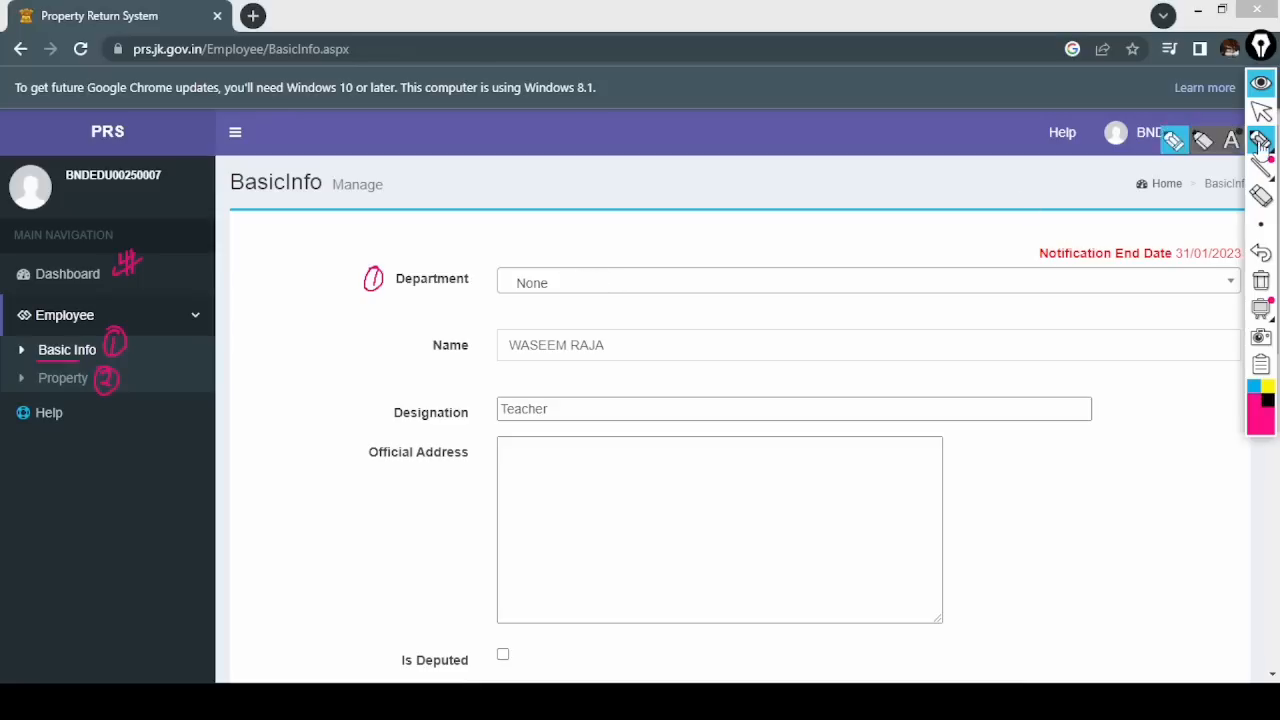
pyautogui.moveTo(1236, 271); pyautogui.dragTo(1241, 285)
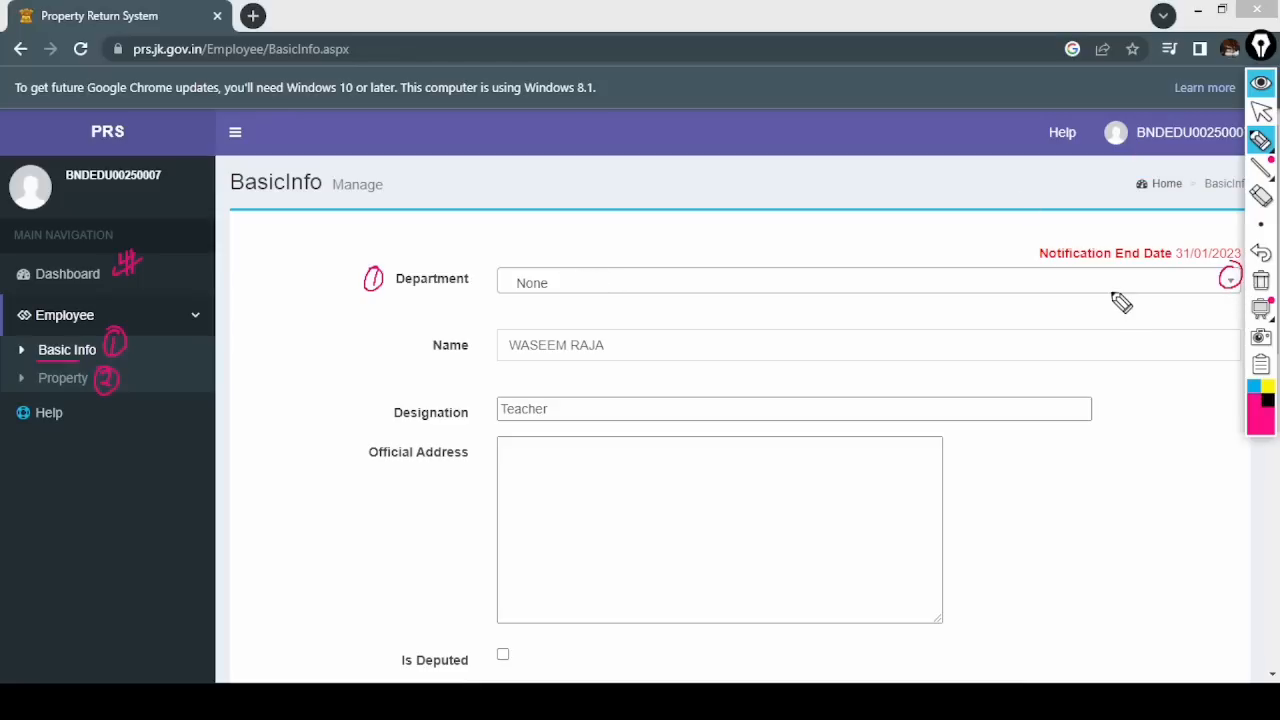
pyautogui.click(1261, 111)
pyautogui.click(1232, 285)
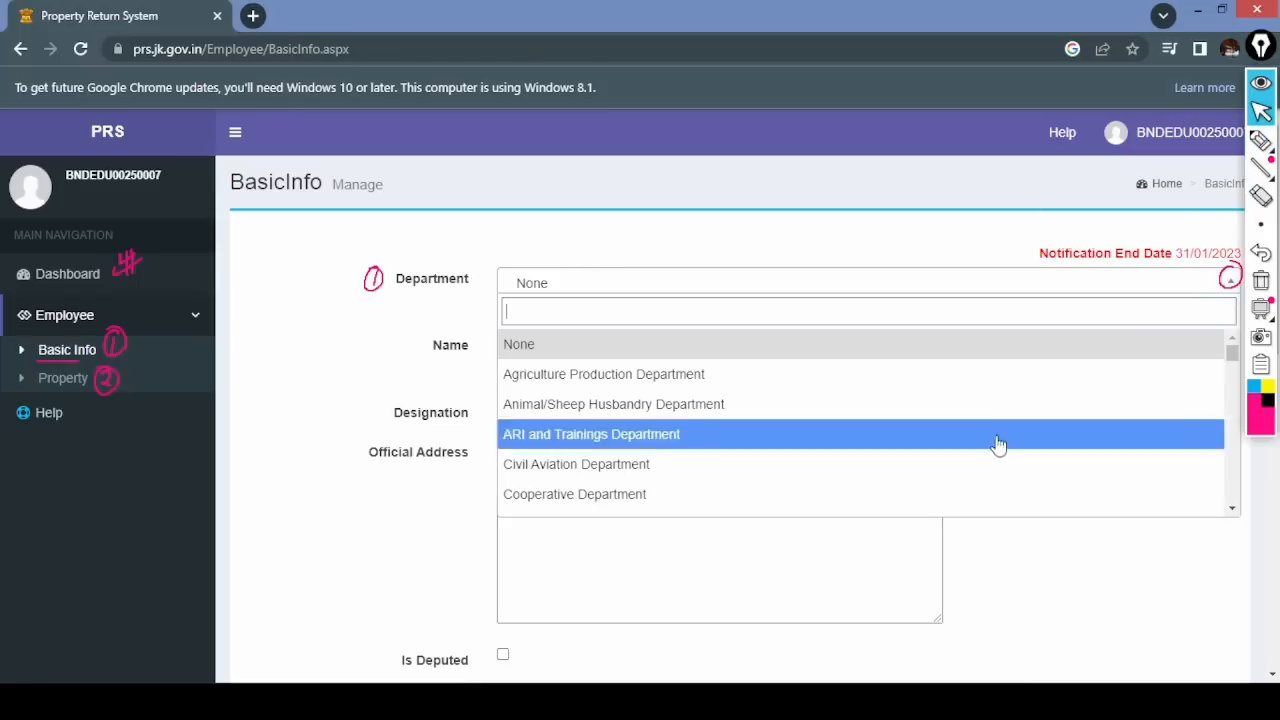
pyautogui.scroll(-3, 1119, 424)
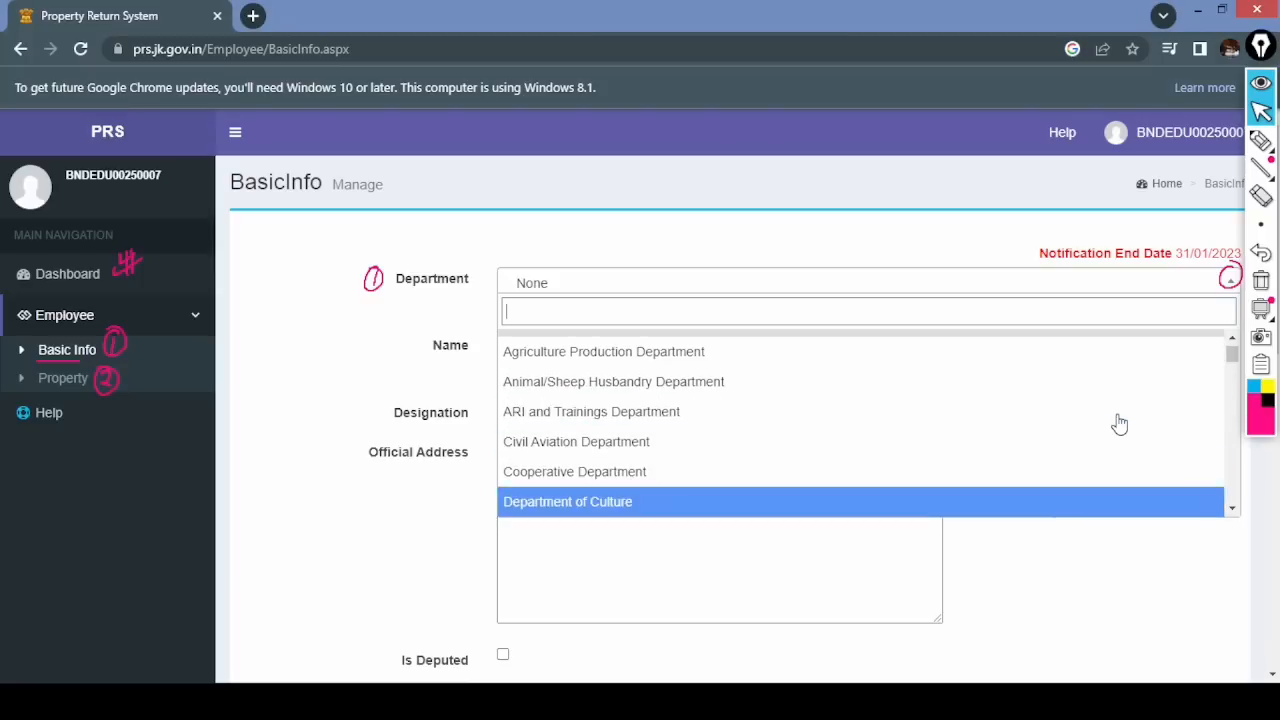
pyautogui.scroll(-1, 1119, 424)
pyautogui.scroll(1, 1119, 424)
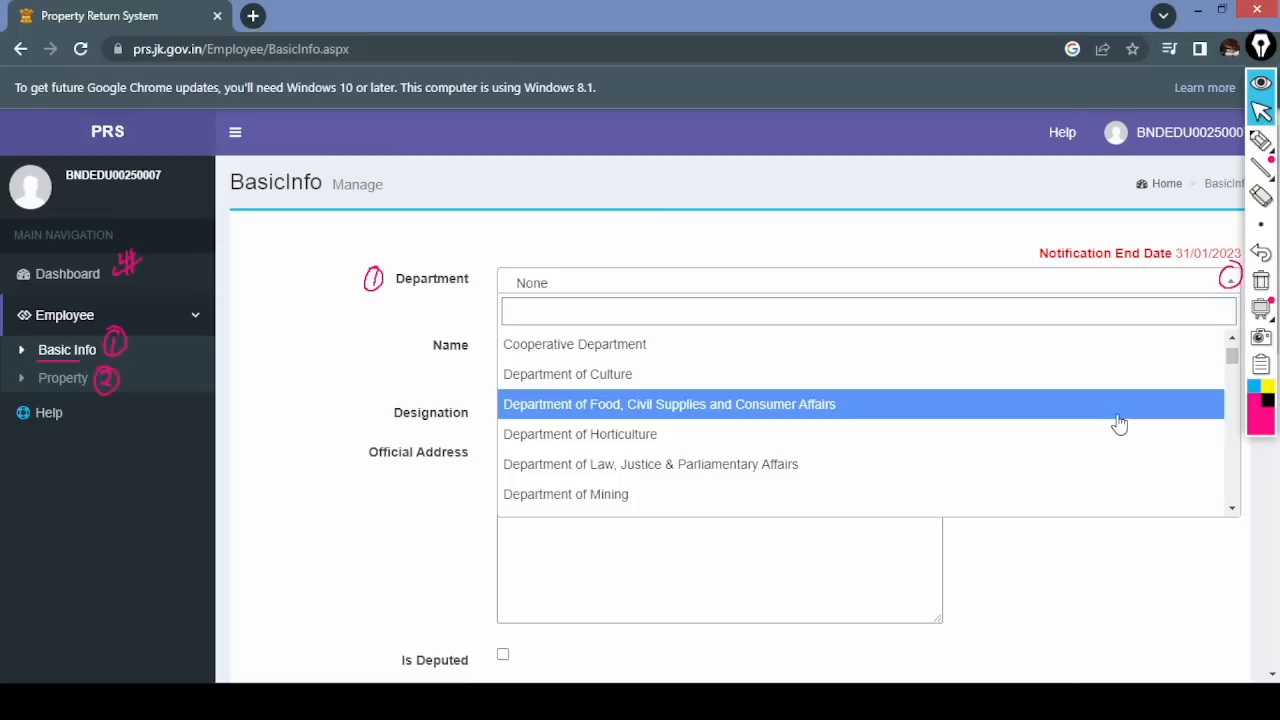
pyautogui.write('edu')
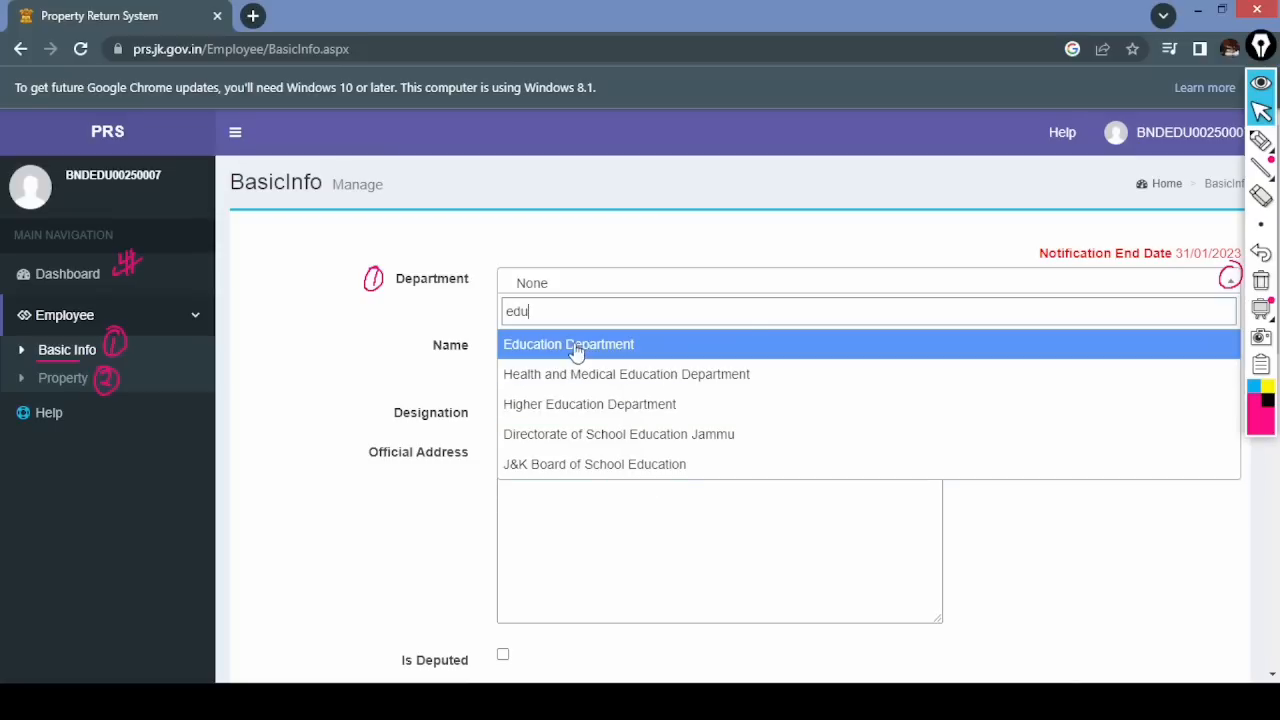
pyautogui.click(745, 343)
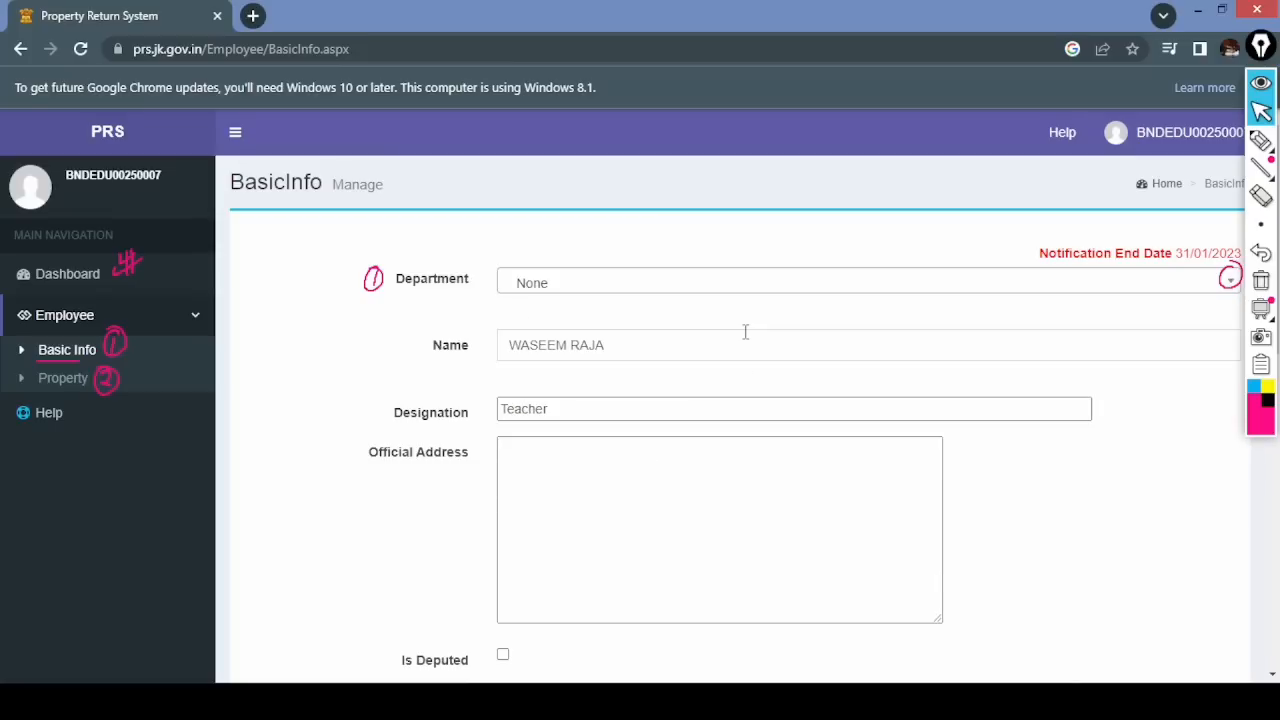
pyautogui.click(1261, 140)
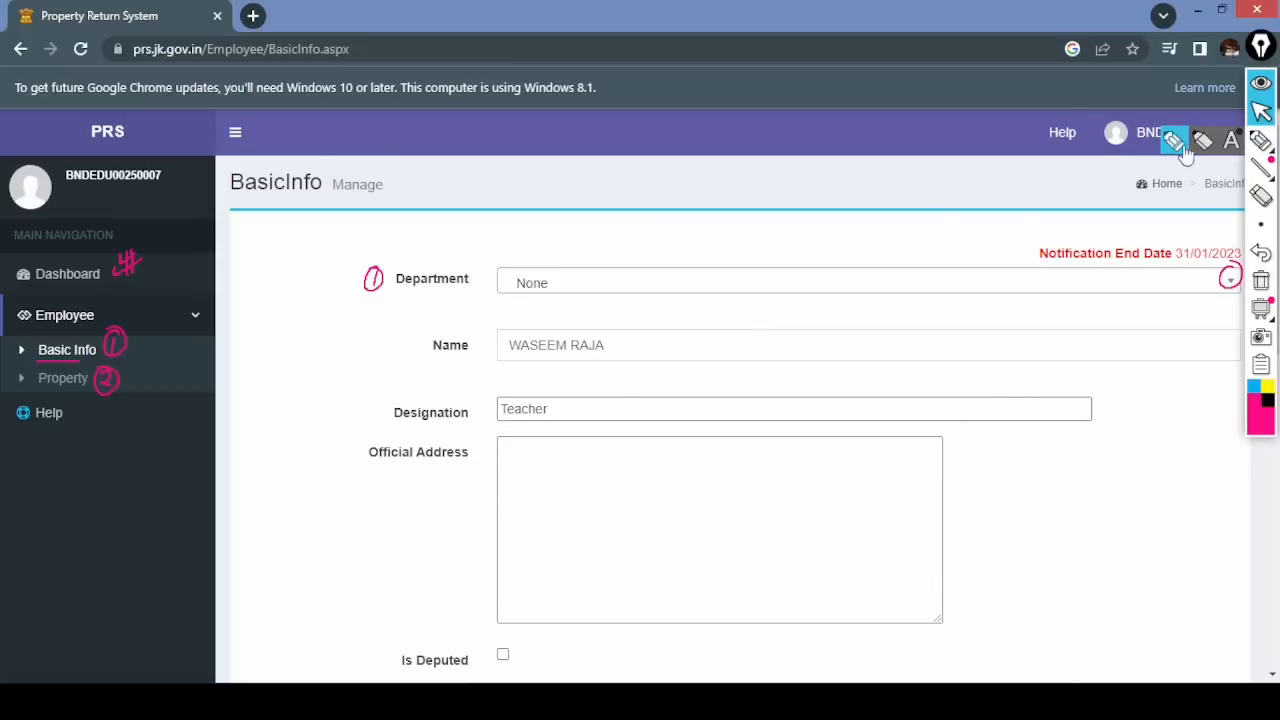
pyautogui.moveTo(402, 364)
pyautogui.mouseDown()
pyautogui.moveTo(390, 340)
pyautogui.moveTo(402, 355)
pyautogui.mouseUp()
pyautogui.moveTo(520, 358); pyautogui.dragTo(590, 356)
pyautogui.moveTo(668, 334)
pyautogui.mouseDown()
pyautogui.moveTo(657, 350)
pyautogui.moveTo(831, 353)
pyautogui.mouseUp()
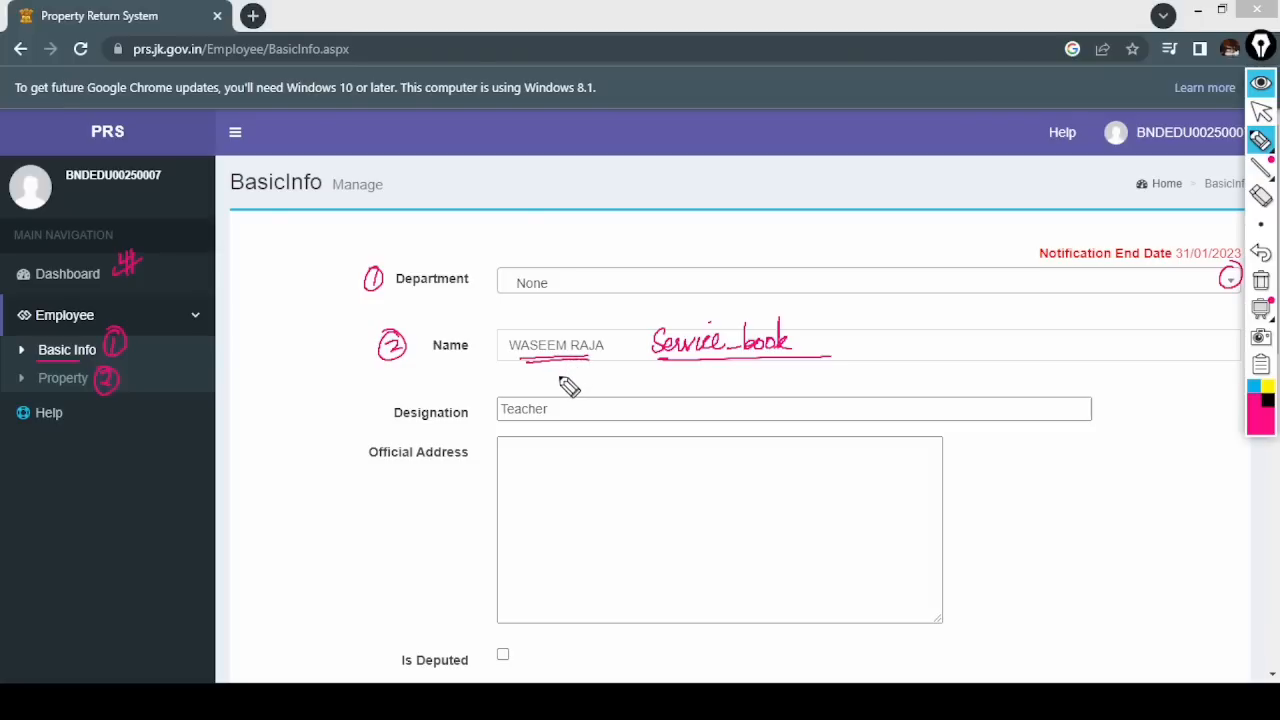
pyautogui.moveTo(362, 398)
pyautogui.mouseDown()
pyautogui.moveTo(368, 418)
pyautogui.moveTo(372, 398)
pyautogui.mouseUp()
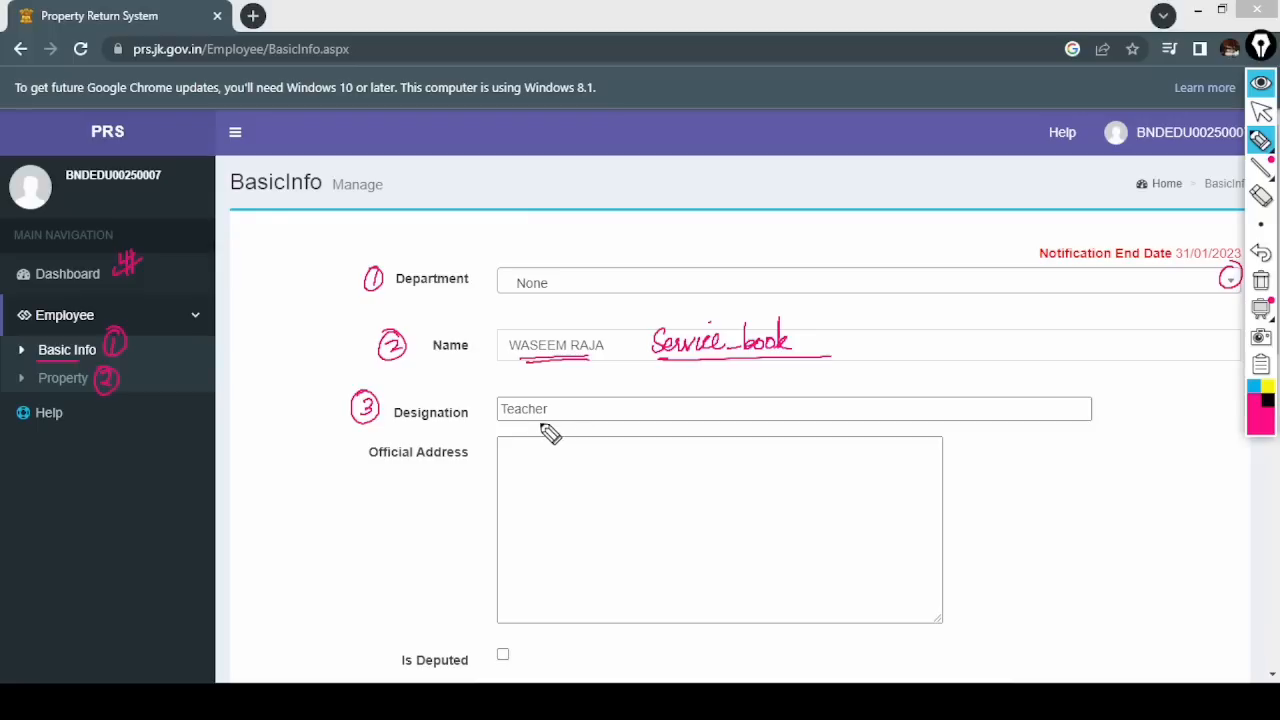
pyautogui.moveTo(352, 447)
pyautogui.mouseDown()
pyautogui.moveTo(357, 457)
pyautogui.moveTo(343, 451)
pyautogui.mouseUp()
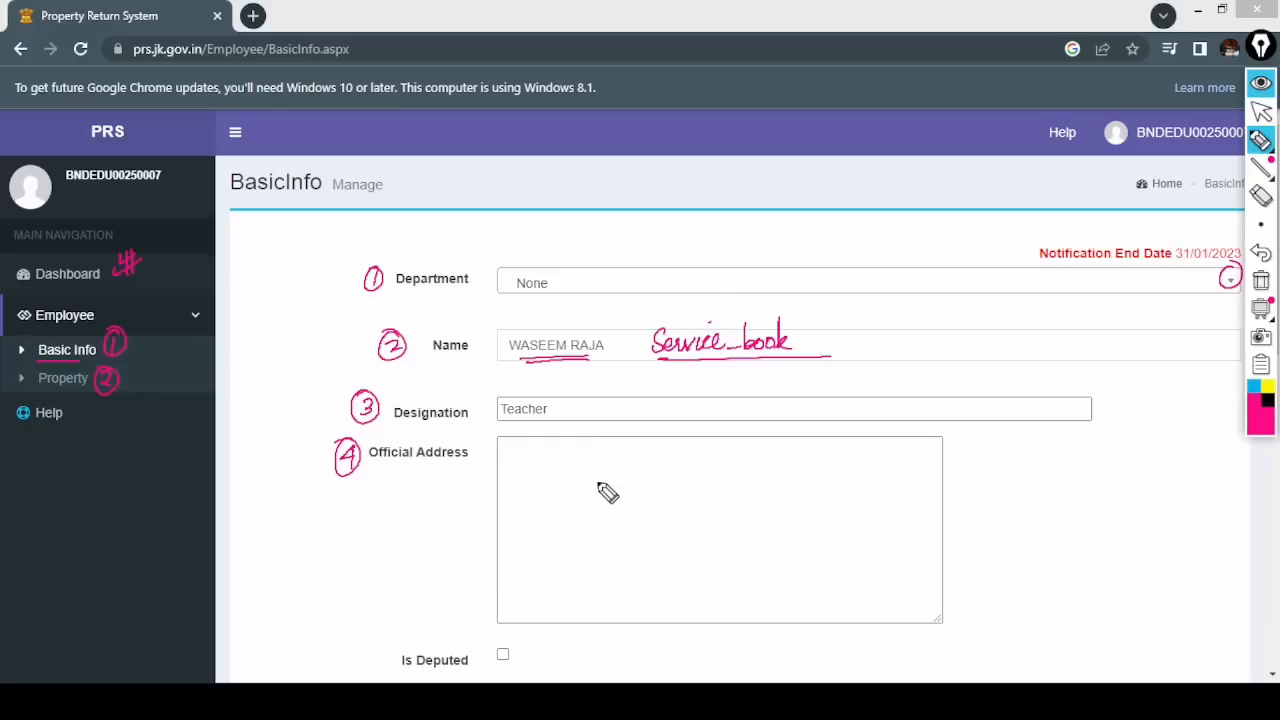
pyautogui.moveTo(518, 450); pyautogui.dragTo(535, 449)
pyautogui.moveTo(526, 451); pyautogui.dragTo(535, 461)
pyautogui.moveTo(543, 447); pyautogui.dragTo(544, 464)
pyautogui.moveTo(542, 447); pyautogui.dragTo(554, 446)
pyautogui.moveTo(543, 455)
pyautogui.mouseDown()
pyautogui.moveTo(573, 449)
pyautogui.moveTo(586, 470)
pyautogui.moveTo(742, 463)
pyautogui.mouseUp()
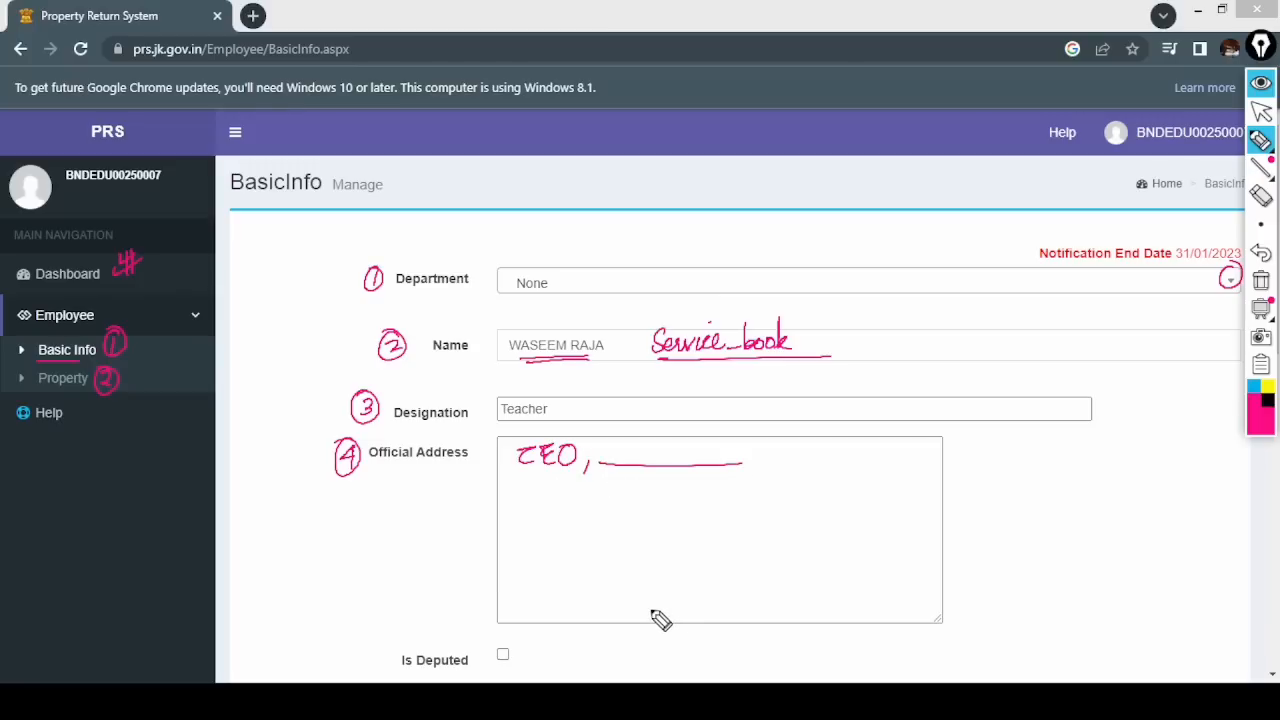
pyautogui.click(1261, 112)
pyautogui.click(1115, 352)
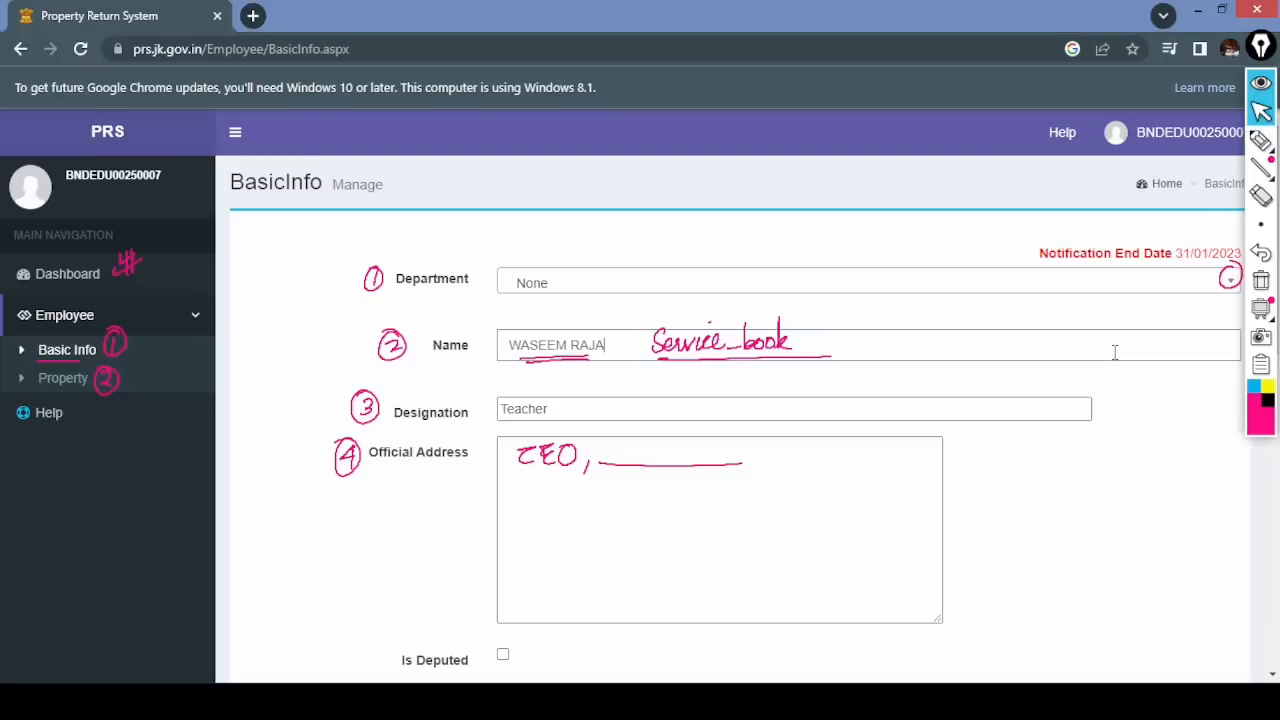
pyautogui.click(1008, 506)
# - Scroll down the BasicInfo form, clear old ink, and cross out Is Deputed as field 5
pyautogui.scroll(-1, 1273, 676)
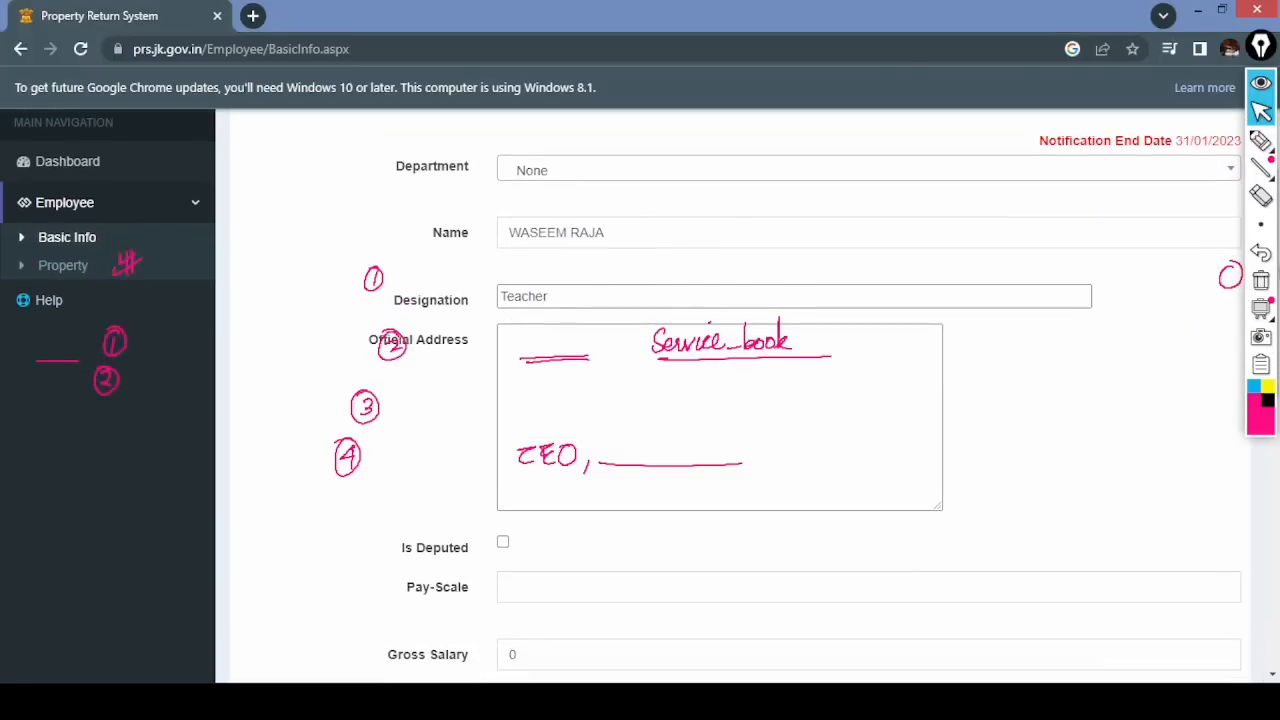
pyautogui.click(1261, 280)
pyautogui.scroll(-4, 1273, 676)
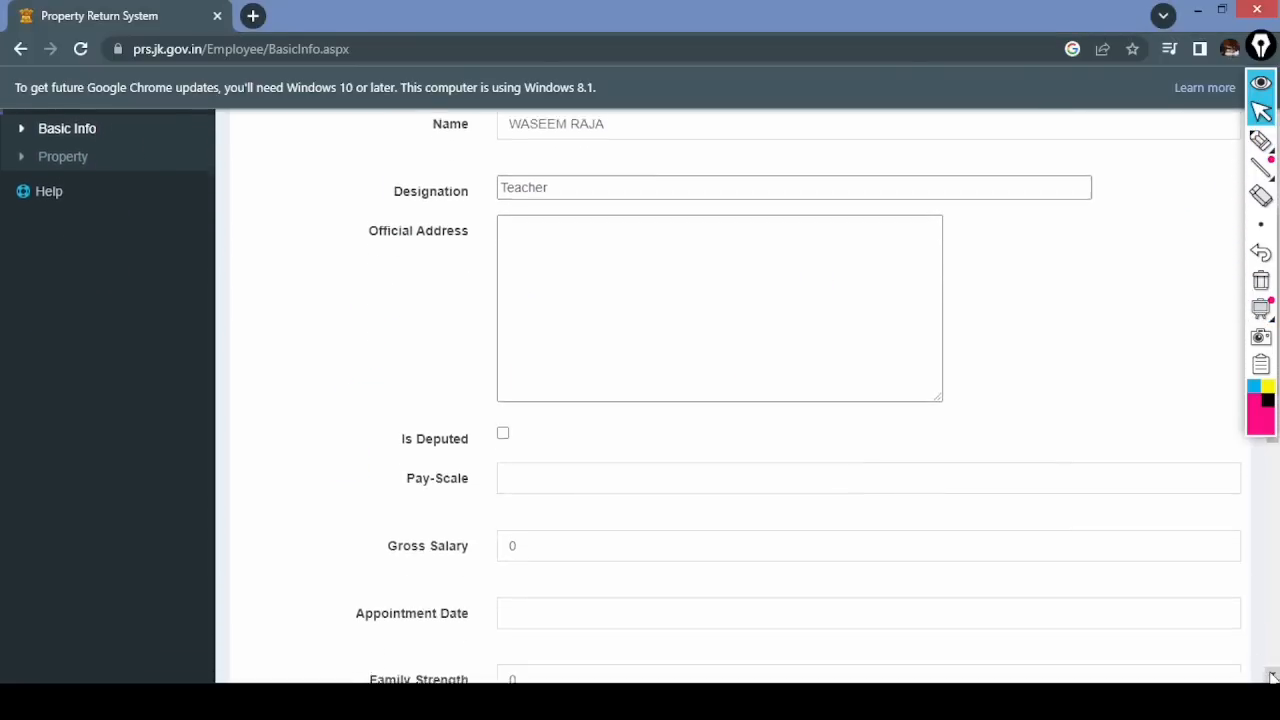
pyautogui.click(1261, 140)
pyautogui.moveTo(366, 130); pyautogui.dragTo(376, 130)
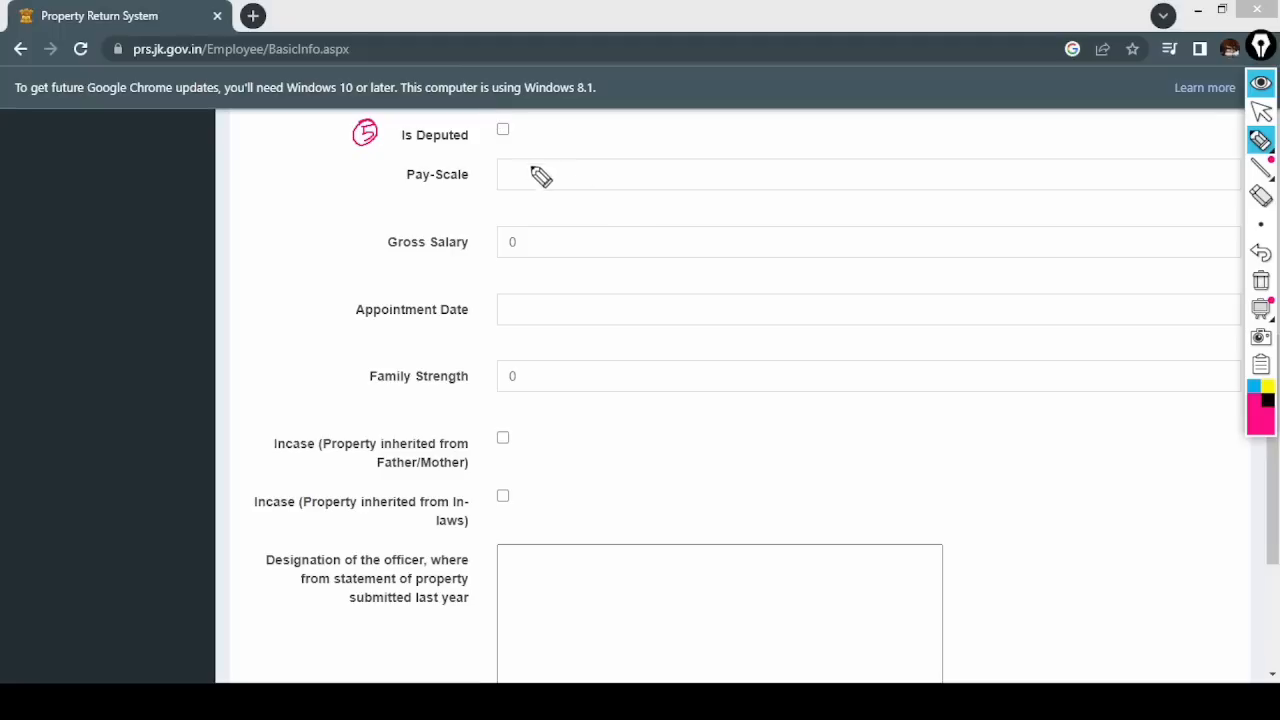
pyautogui.moveTo(519, 127); pyautogui.dragTo(534, 139)
pyautogui.moveTo(533, 127); pyautogui.dragTo(519, 140)
# - Number Pay-Scale 6 with the note 'Salary Slip JKHRMS', and Gross Salary 7
pyautogui.moveTo(375, 163)
pyautogui.mouseDown()
pyautogui.moveTo(383, 191)
pyautogui.moveTo(372, 160)
pyautogui.mouseUp()
pyautogui.moveTo(704, 162)
pyautogui.mouseDown()
pyautogui.moveTo(709, 180)
pyautogui.moveTo(724, 154)
pyautogui.moveTo(757, 177)
pyautogui.moveTo(797, 177)
pyautogui.moveTo(800, 164)
pyautogui.moveTo(914, 177)
pyautogui.moveTo(968, 166)
pyautogui.mouseUp()
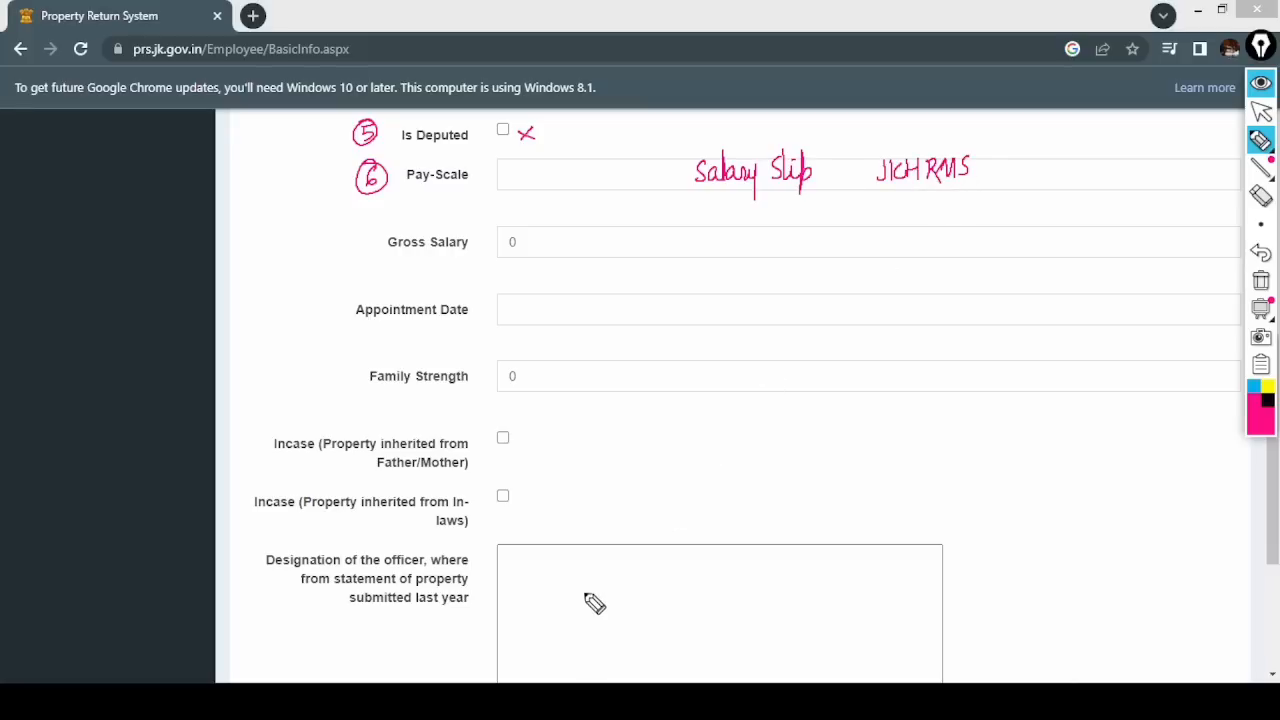
pyautogui.moveTo(408, 187); pyautogui.dragTo(462, 188)
pyautogui.moveTo(351, 229)
pyautogui.mouseDown()
pyautogui.moveTo(359, 254)
pyautogui.moveTo(362, 222)
pyautogui.mouseUp()
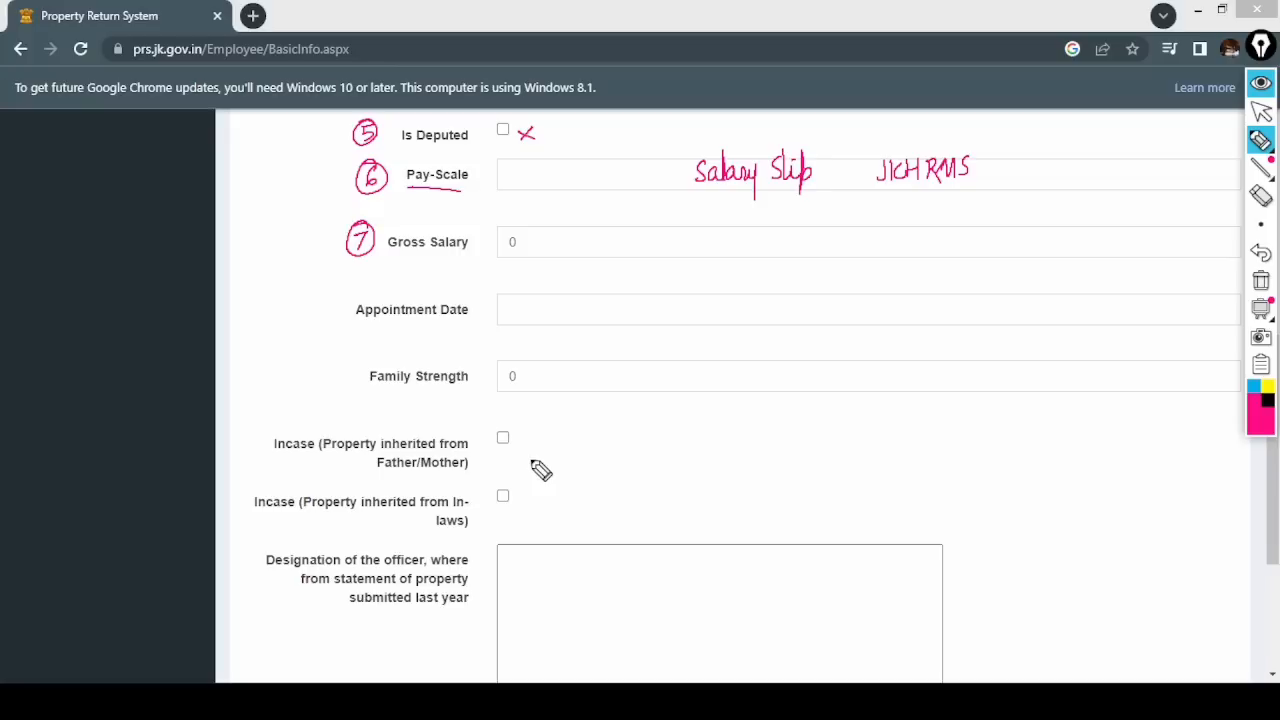
pyautogui.moveTo(338, 304); pyautogui.dragTo(337, 293)
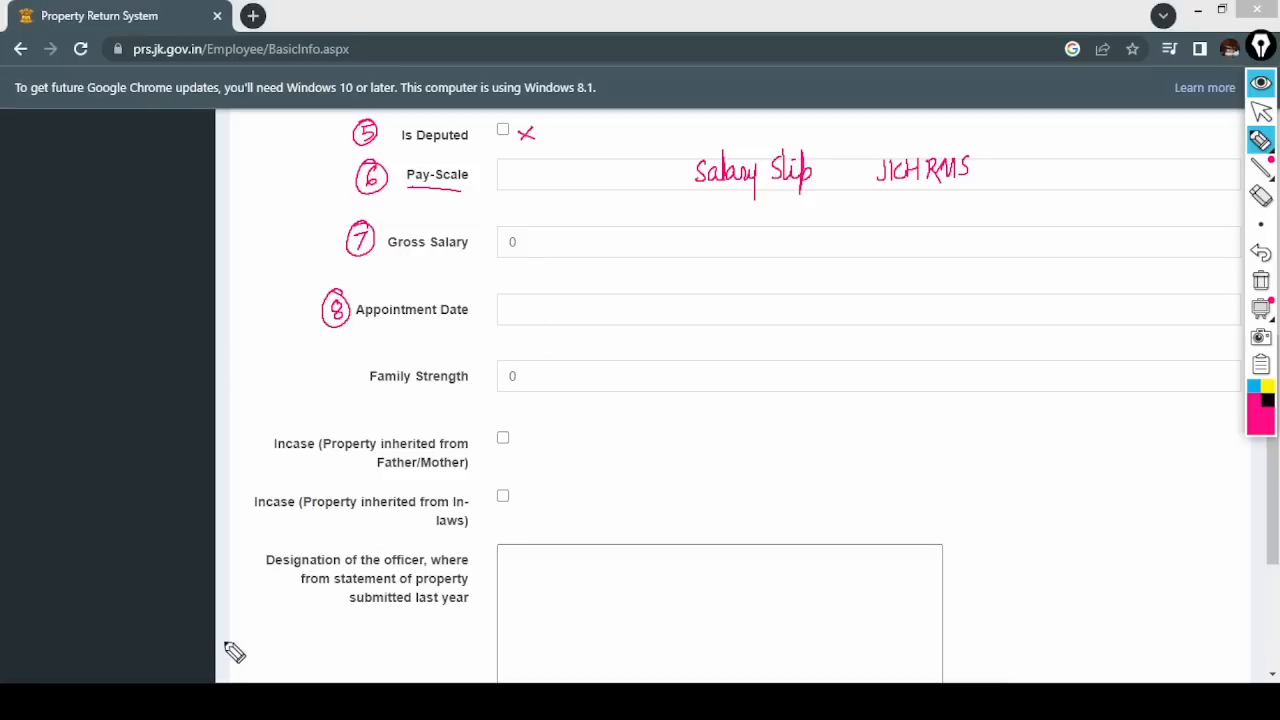
pyautogui.moveTo(357, 374)
pyautogui.mouseDown()
pyautogui.moveTo(340, 374)
pyautogui.moveTo(341, 392)
pyautogui.mouseUp()
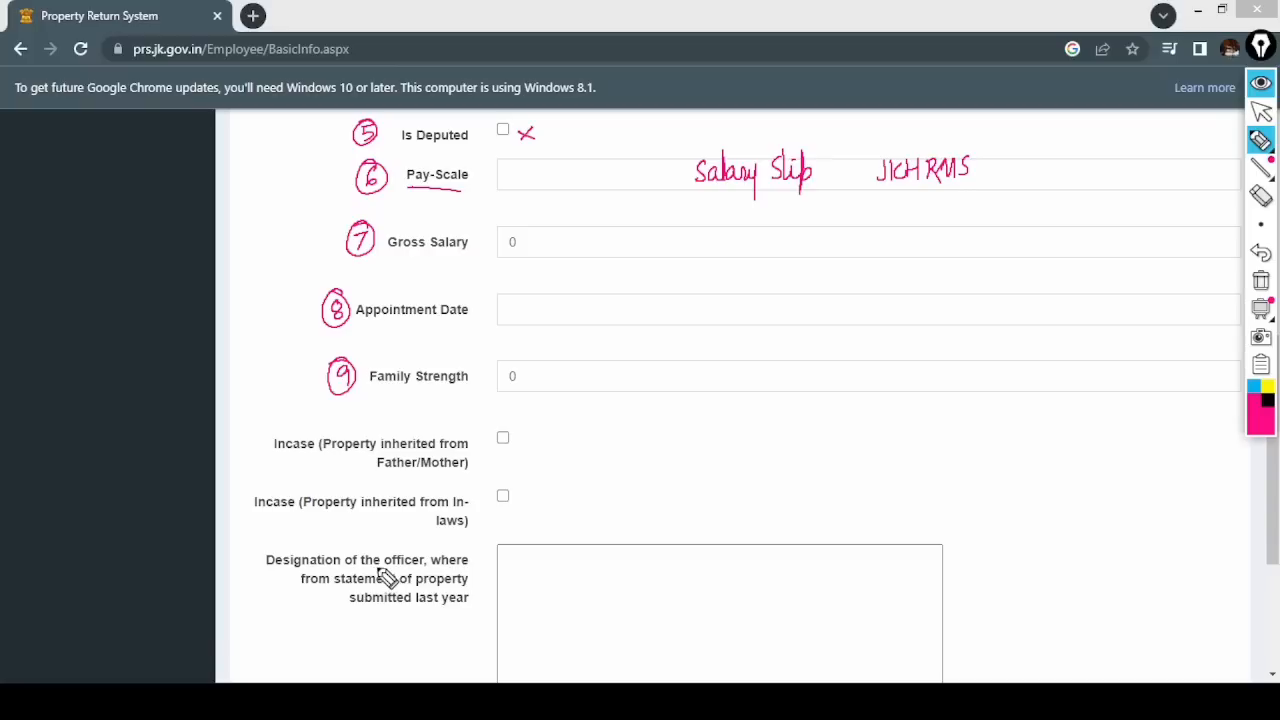
pyautogui.moveTo(251, 440); pyautogui.dragTo(245, 430)
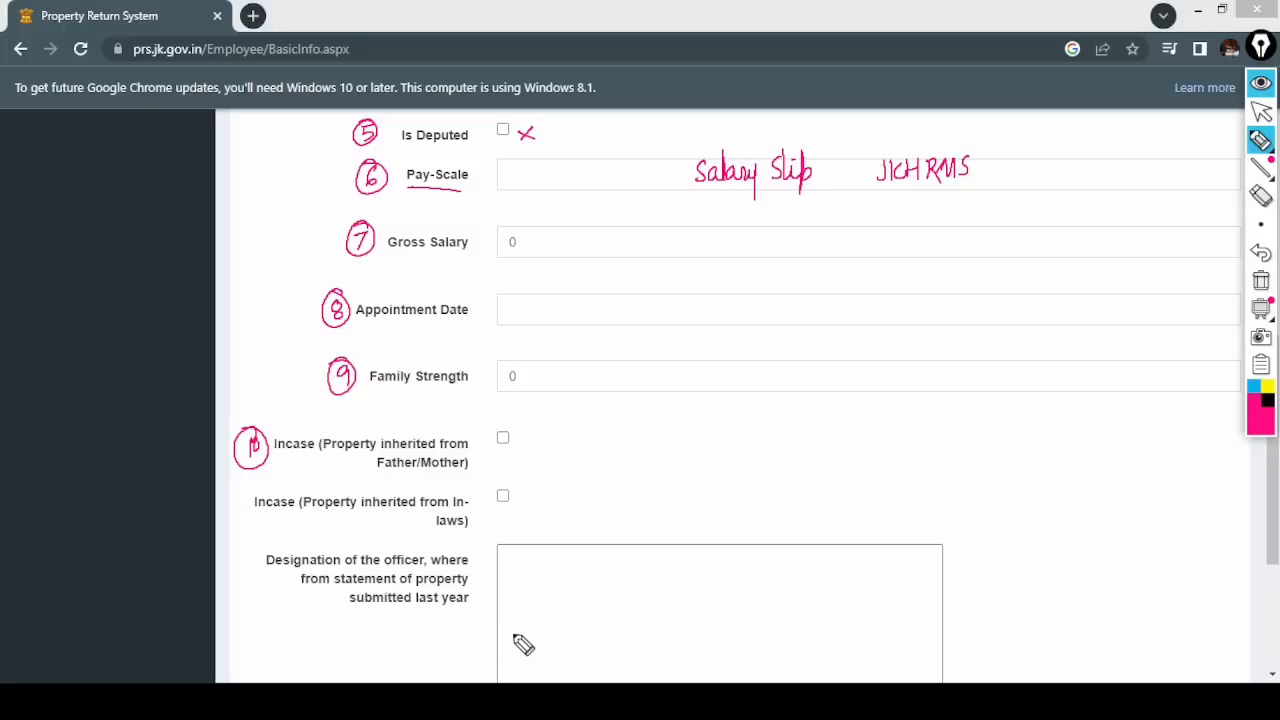
pyautogui.moveTo(232, 491); pyautogui.dragTo(237, 511)
pyautogui.moveTo(232, 487); pyautogui.dragTo(234, 488)
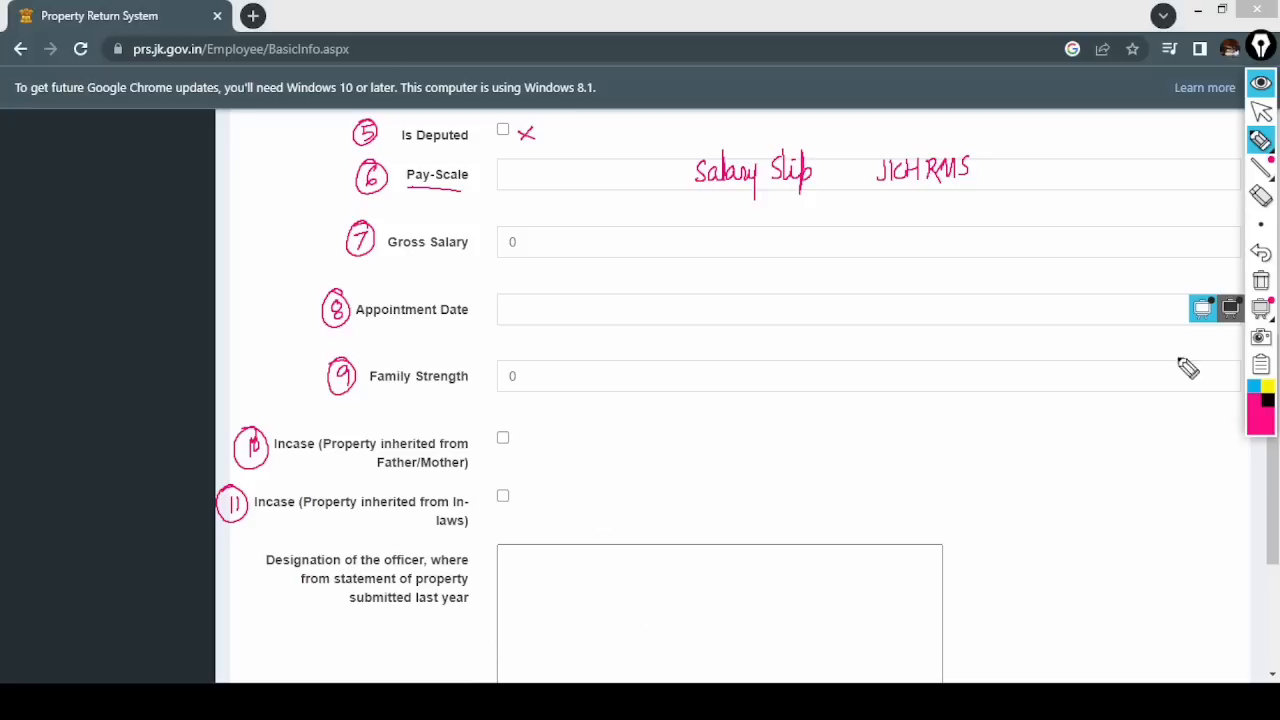
pyautogui.click(1260, 281)
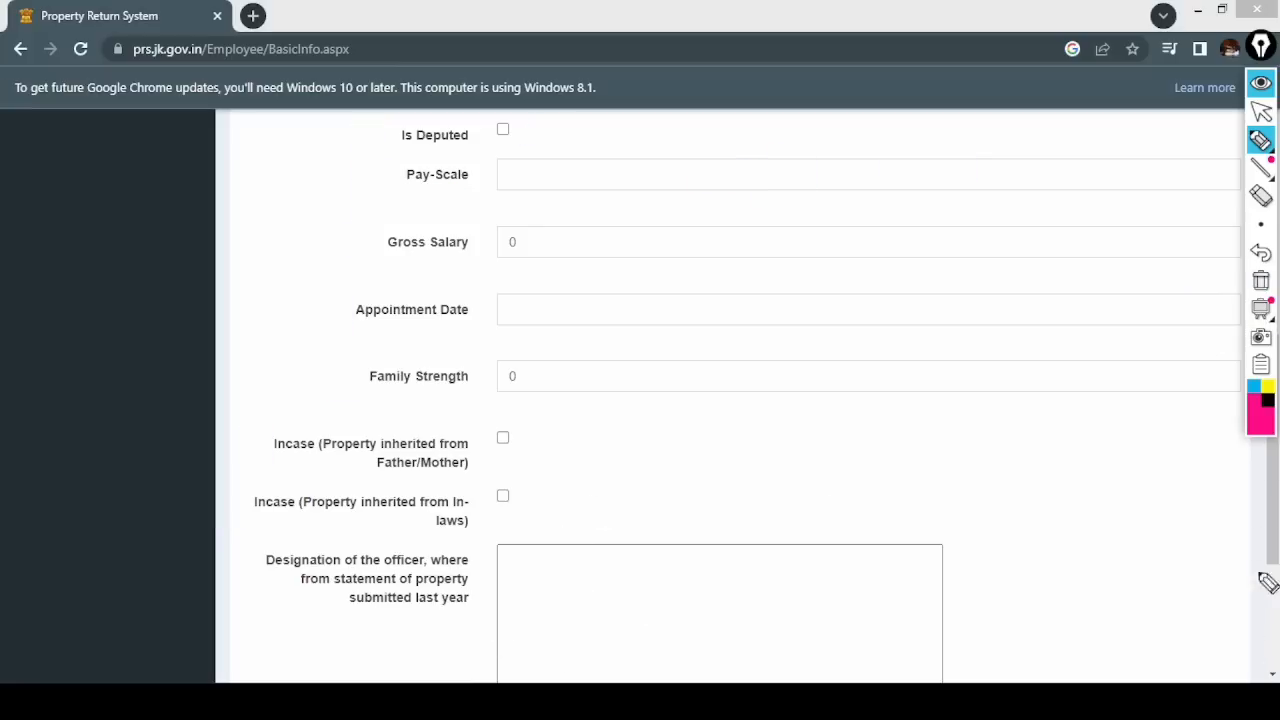
pyautogui.click(1261, 112)
# - Number the Basic Info form's two final actions 1 and 2, then erase the marks
pyautogui.click(1272, 675)
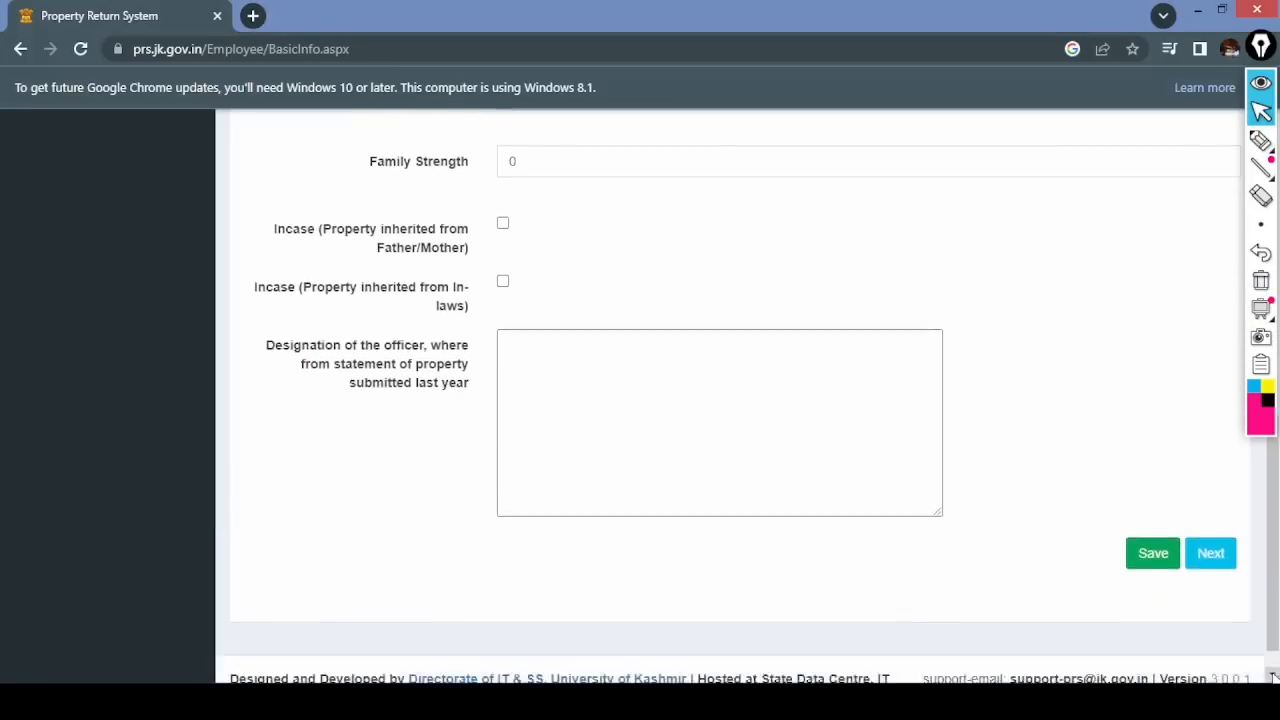
pyautogui.click(1272, 675)
pyautogui.click(1260, 140)
pyautogui.click(1172, 140)
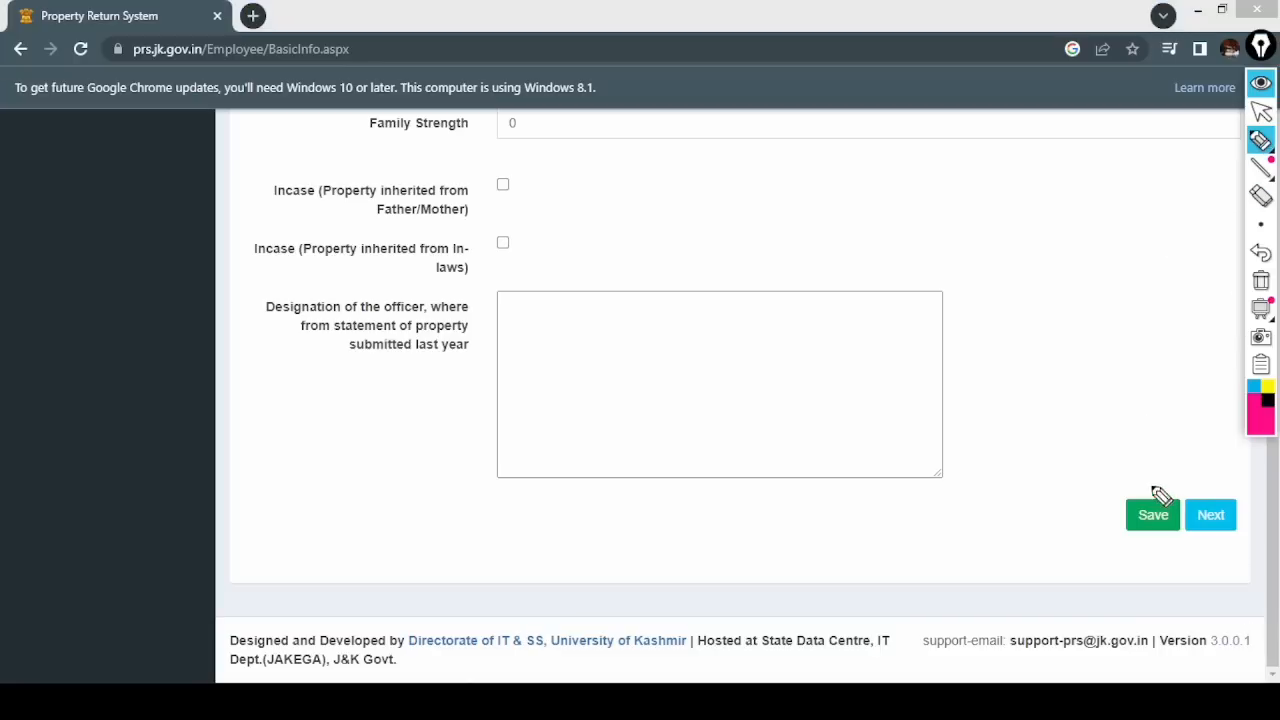
pyautogui.moveTo(1148, 464)
pyautogui.mouseDown()
pyautogui.moveTo(1148, 482)
pyautogui.moveTo(1146, 462)
pyautogui.moveTo(1212, 482)
pyautogui.moveTo(1199, 461)
pyautogui.mouseUp()
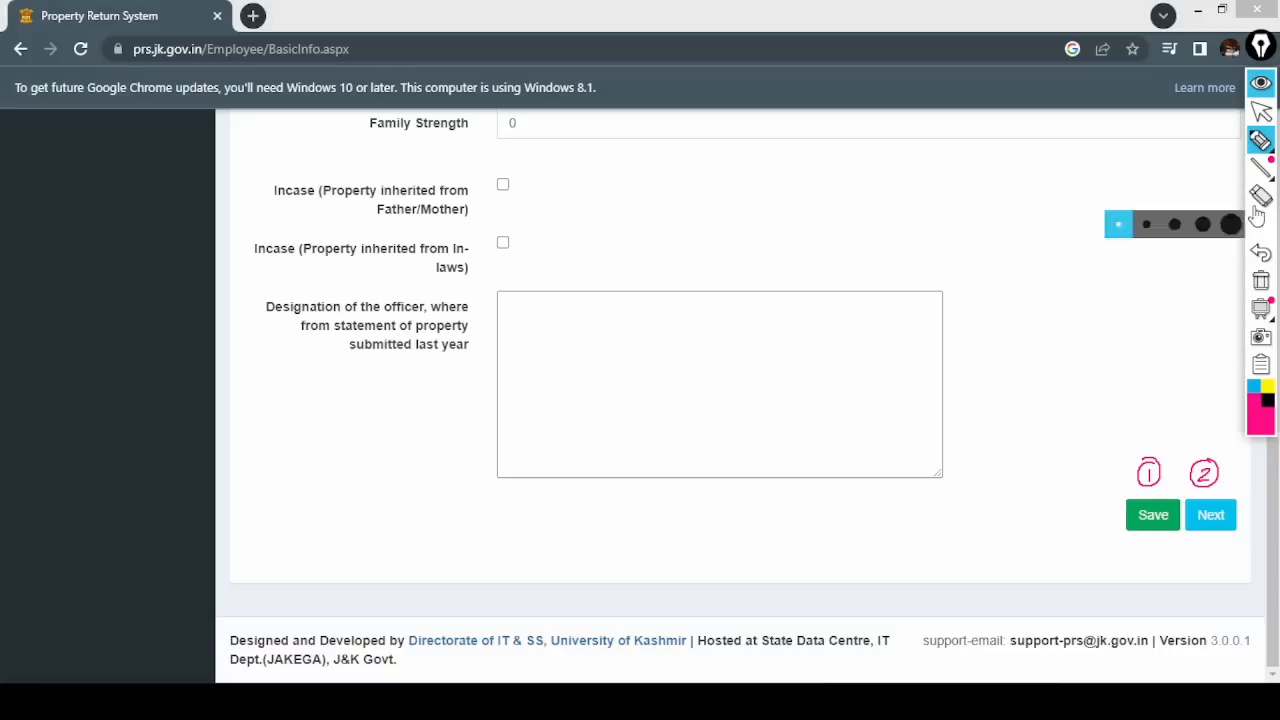
pyautogui.click(1262, 118)
pyautogui.click(1261, 281)
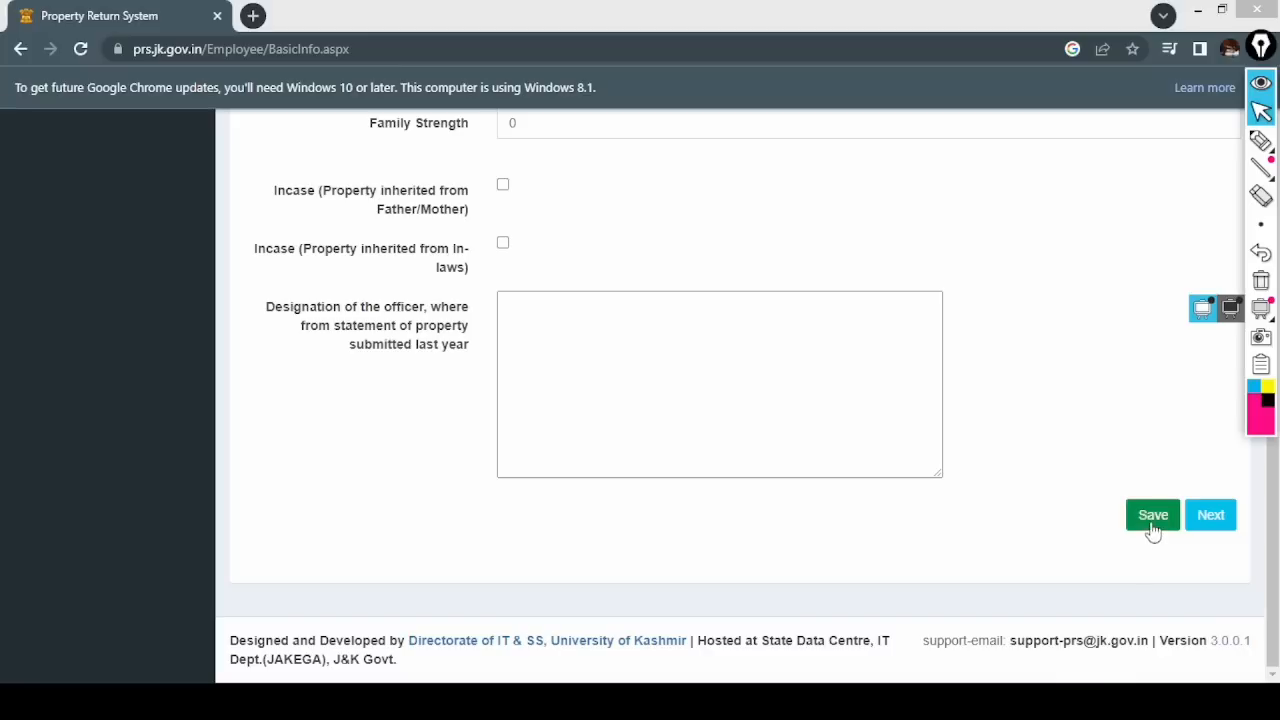
# - Save Basic Info, circle the *Required field* warning, then continue with Next to the Property page
pyautogui.click(1151, 522)
pyautogui.click(1261, 140)
pyautogui.moveTo(1060, 458)
pyautogui.mouseDown()
pyautogui.moveTo(937, 463)
pyautogui.moveTo(1048, 452)
pyautogui.mouseUp()
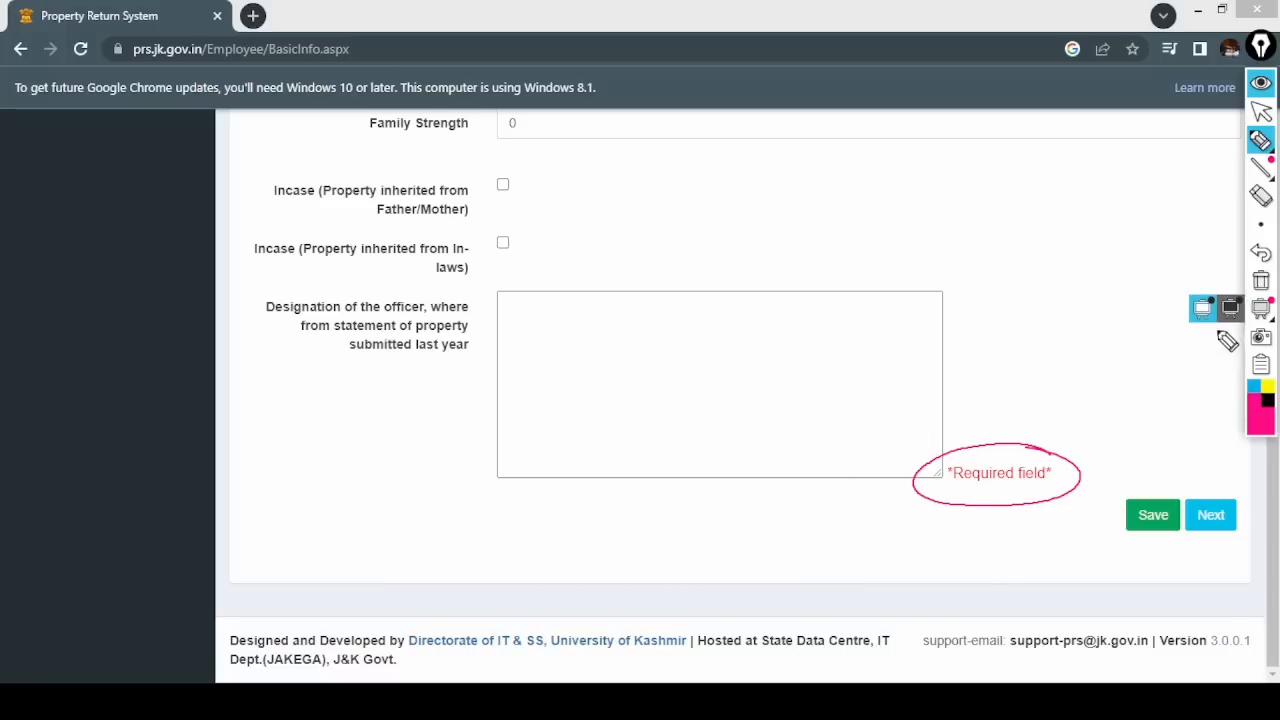
pyautogui.click(1261, 283)
pyautogui.click(1261, 112)
pyautogui.moveTo(1258, 141)
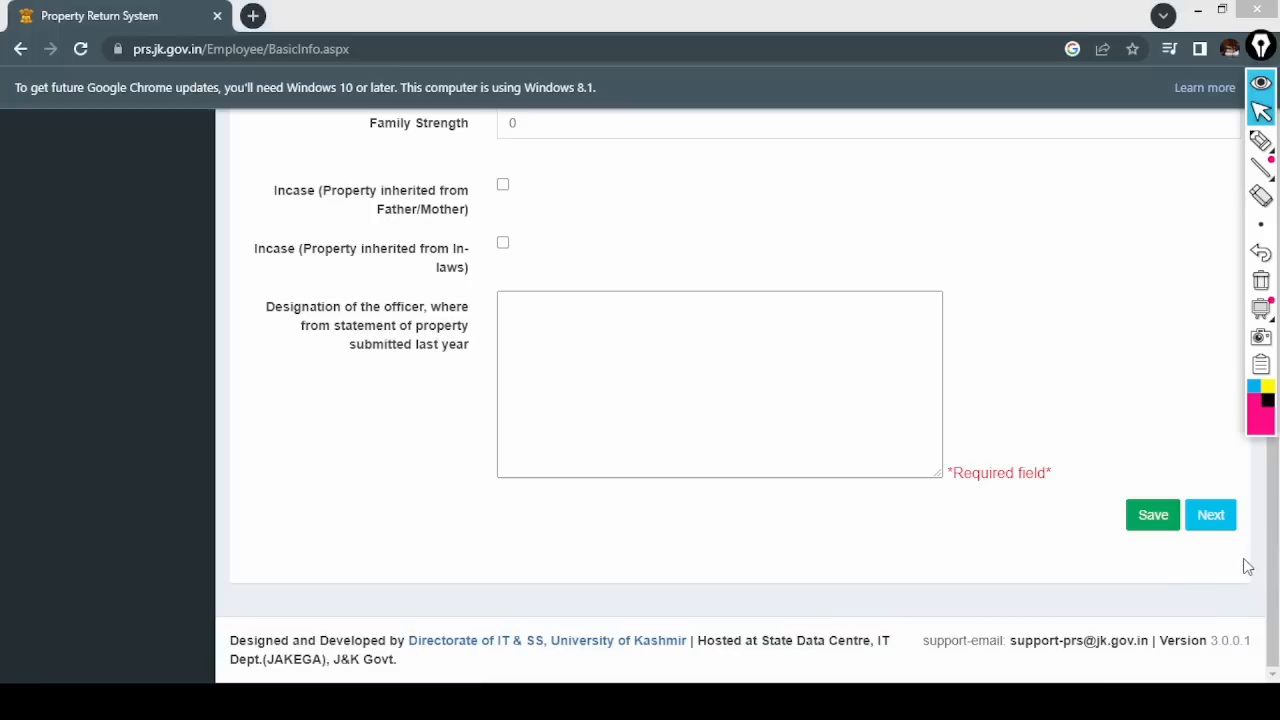
pyautogui.click(1211, 517)
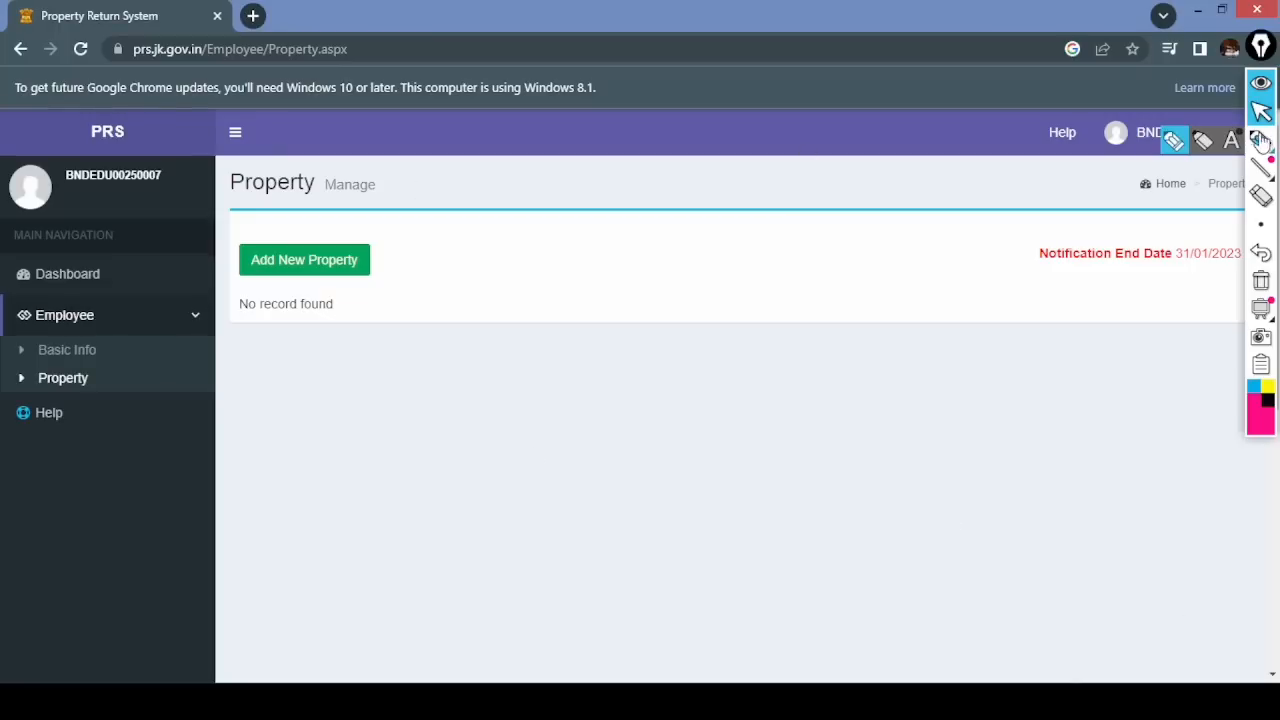
# - Number the Basic Info and Property sections and handwrite Movable, Immovable and Vehicle categories, then erase
pyautogui.click(1261, 140)
pyautogui.moveTo(112, 342)
pyautogui.mouseDown()
pyautogui.moveTo(104, 390)
pyautogui.moveTo(100, 380)
pyautogui.mouseUp()
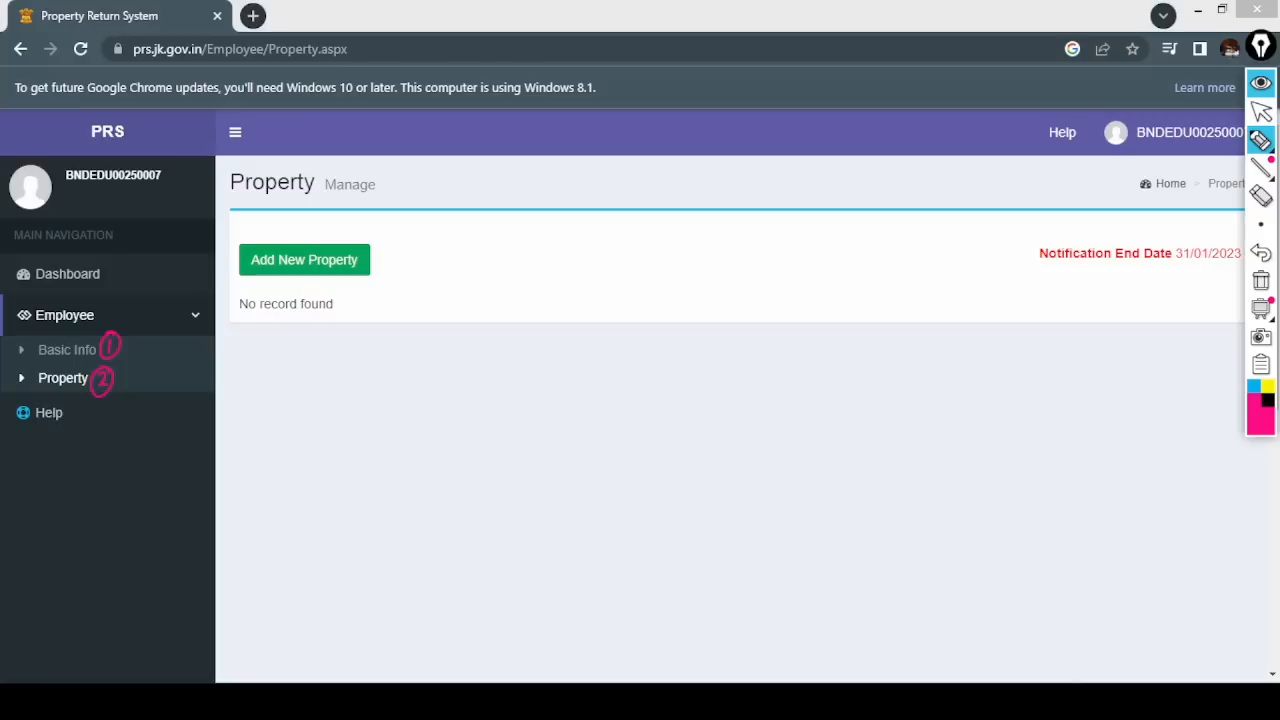
pyautogui.moveTo(388, 254)
pyautogui.mouseDown()
pyautogui.moveTo(432, 224)
pyautogui.moveTo(556, 208)
pyautogui.moveTo(438, 270)
pyautogui.moveTo(465, 272)
pyautogui.mouseUp()
pyautogui.moveTo(476, 264)
pyautogui.mouseDown()
pyautogui.moveTo(578, 262)
pyautogui.moveTo(600, 245)
pyautogui.moveTo(608, 258)
pyautogui.mouseUp()
pyautogui.moveTo(392, 262)
pyautogui.mouseDown()
pyautogui.moveTo(563, 300)
pyautogui.moveTo(530, 316)
pyautogui.moveTo(563, 295)
pyautogui.mouseUp()
pyautogui.moveTo(497, 238); pyautogui.dragTo(530, 236)
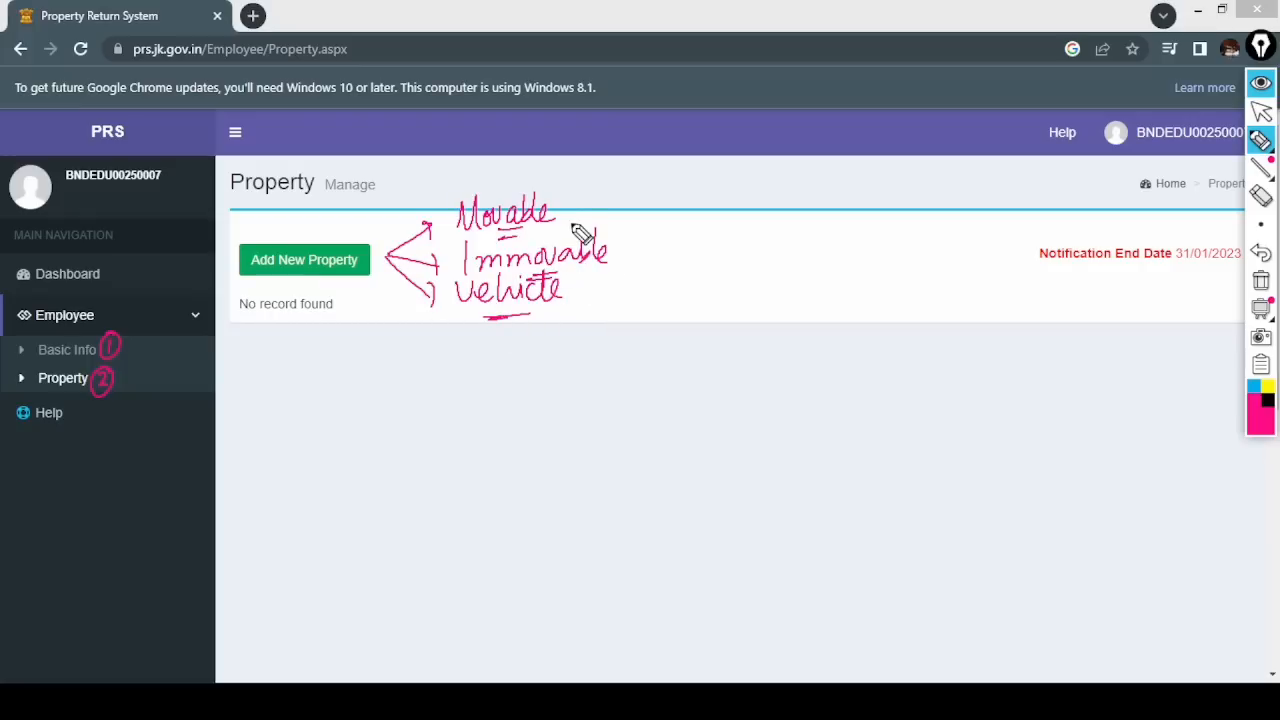
pyautogui.click(1261, 281)
# - Circle and arrow the Add New Property button, clear the ink, and start a new property entry
pyautogui.moveTo(1258, 143)
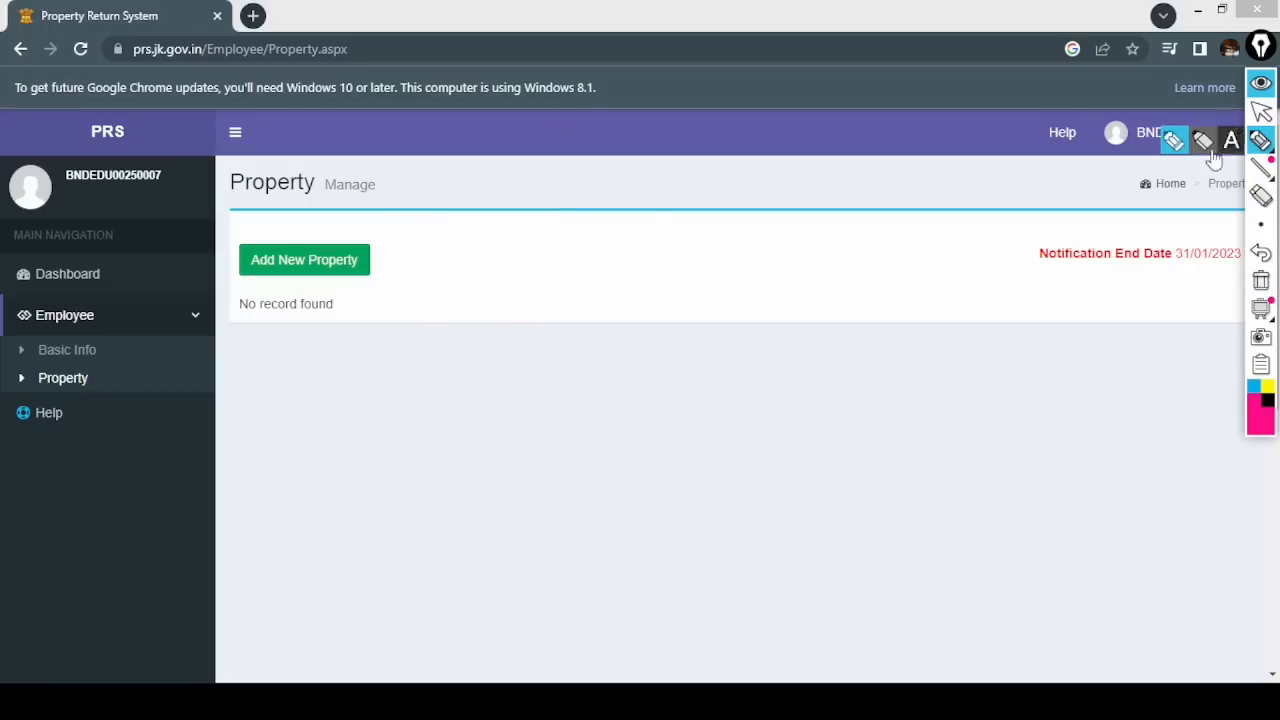
pyautogui.moveTo(362, 238)
pyautogui.mouseDown()
pyautogui.moveTo(268, 247)
pyautogui.moveTo(370, 256)
pyautogui.mouseUp()
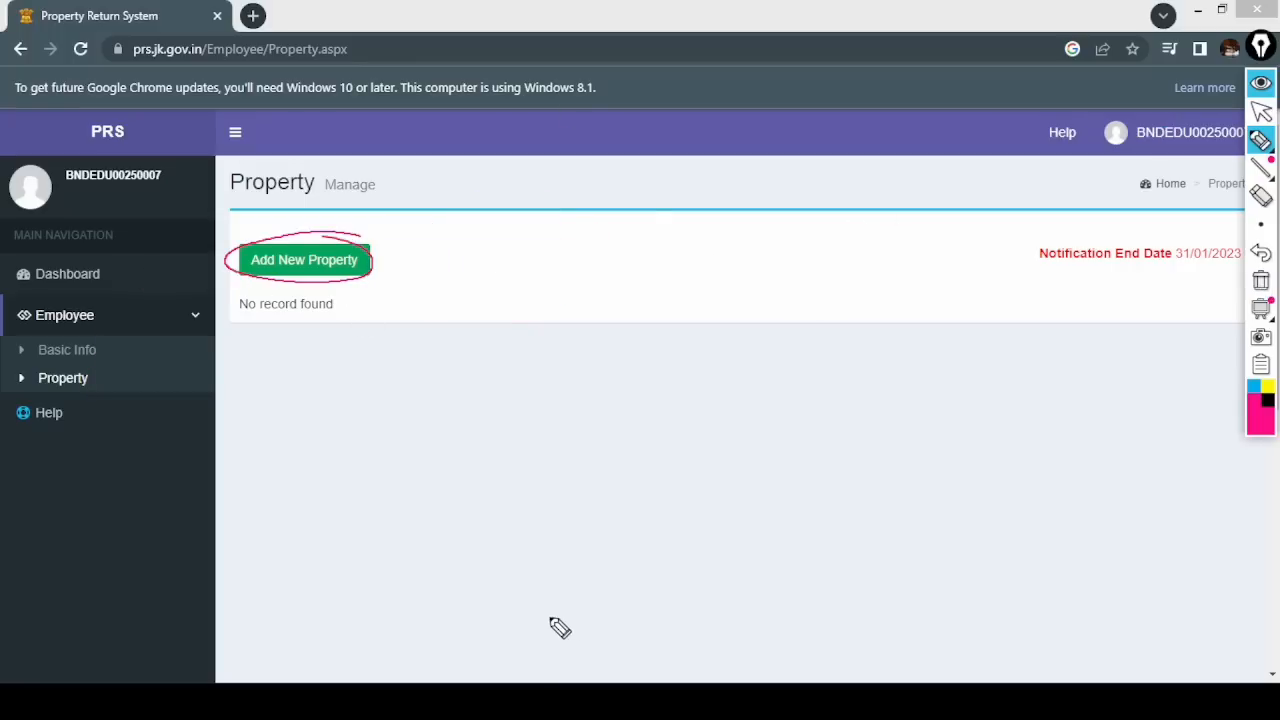
pyautogui.moveTo(415, 232)
pyautogui.mouseDown()
pyautogui.moveTo(413, 255)
pyautogui.moveTo(388, 258)
pyautogui.mouseUp()
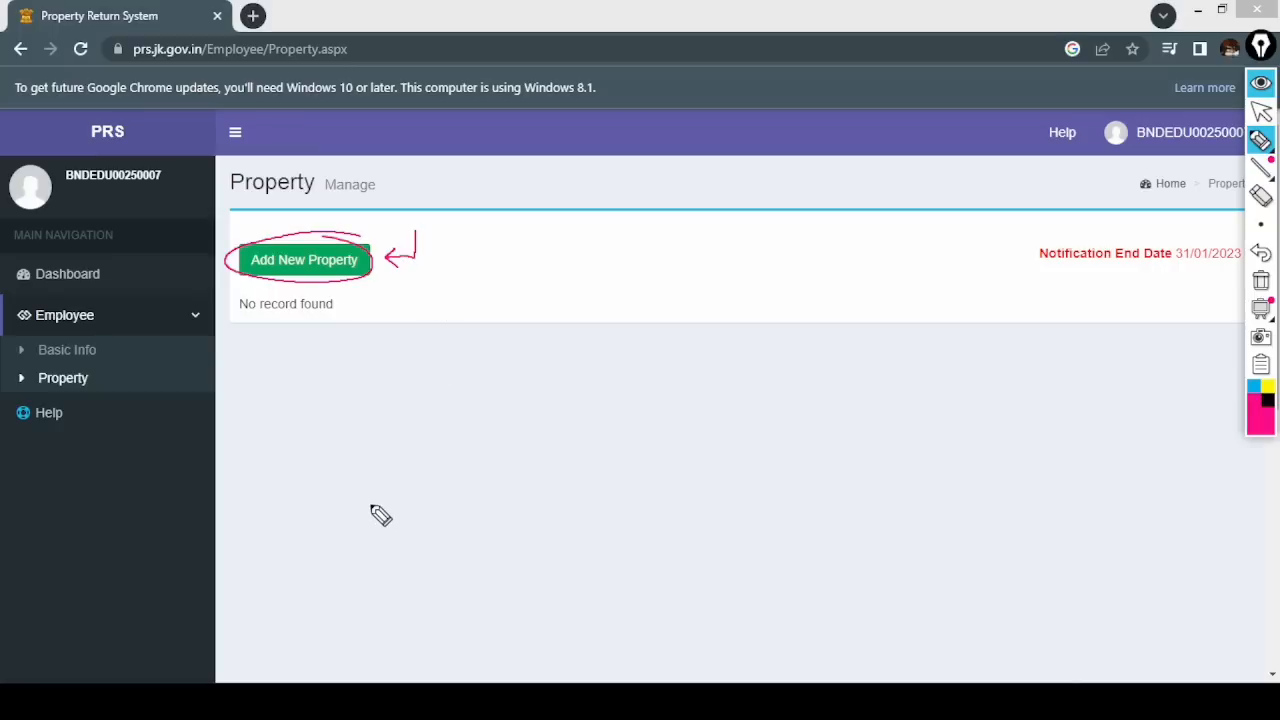
pyautogui.click(1262, 289)
pyautogui.click(1261, 112)
pyautogui.click(330, 265)
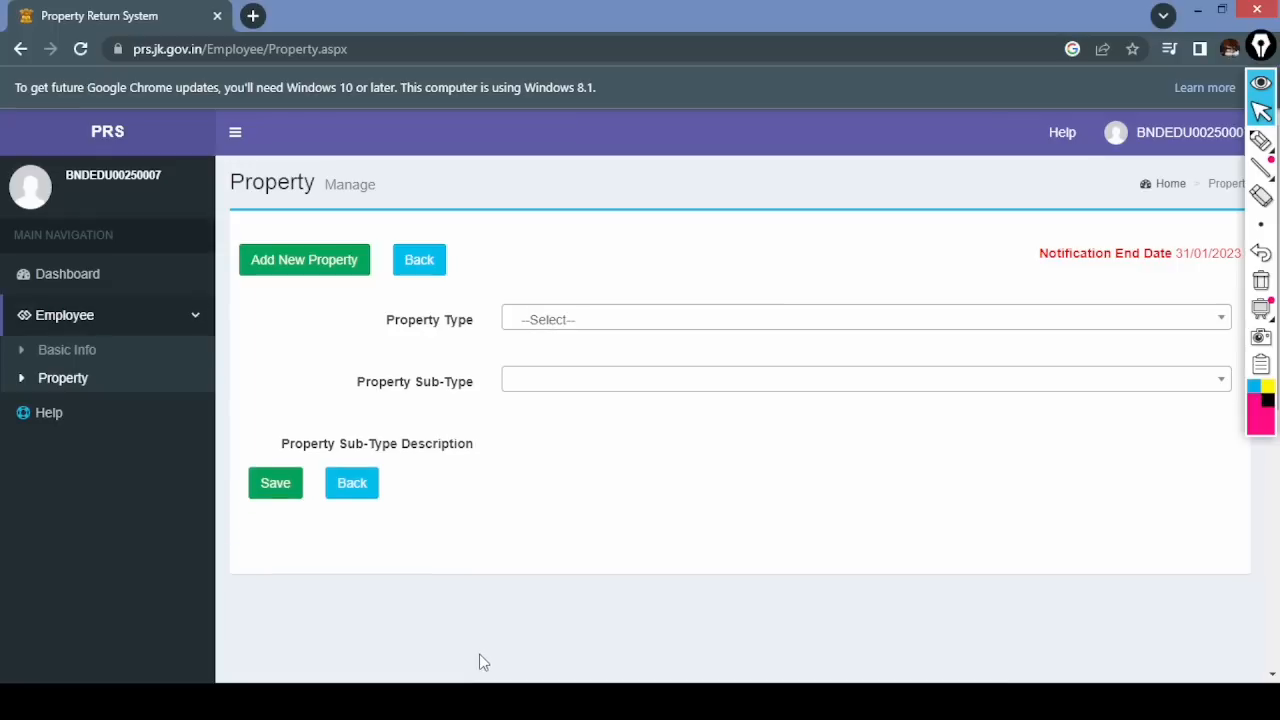
pyautogui.click(1261, 140)
pyautogui.moveTo(366, 320)
pyautogui.mouseDown()
pyautogui.moveTo(355, 330)
pyautogui.moveTo(366, 318)
pyautogui.mouseUp()
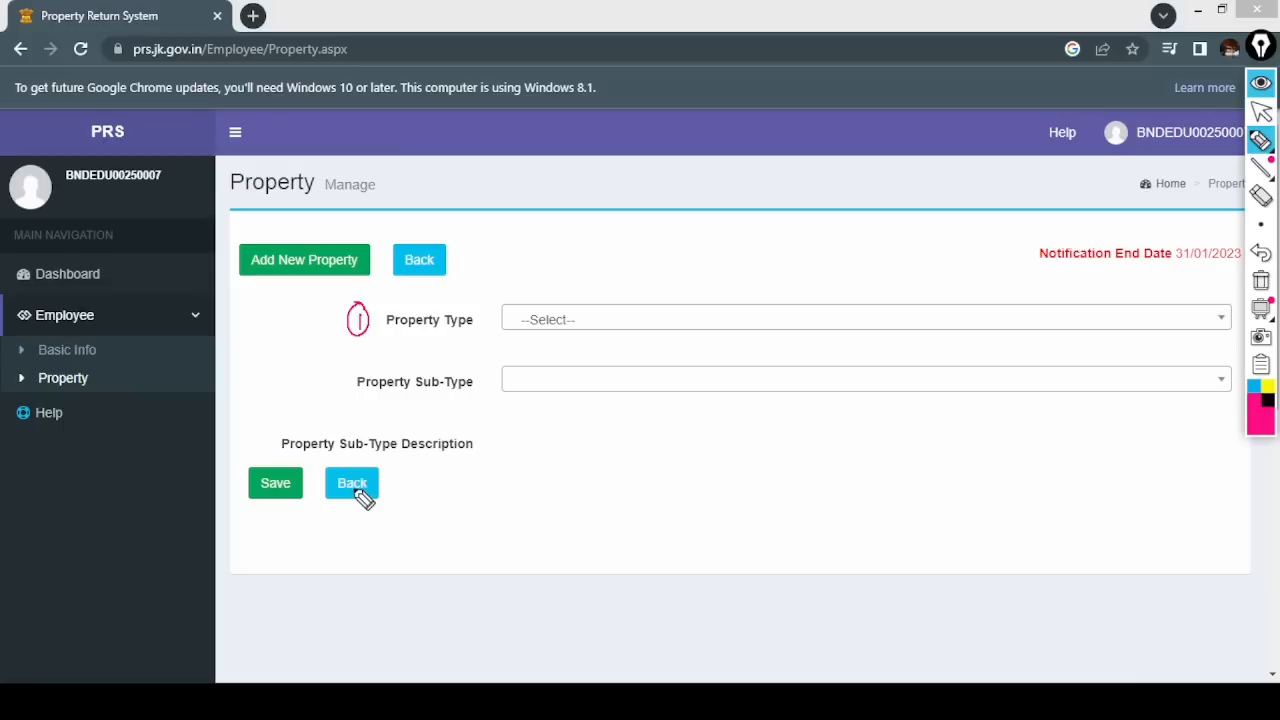
pyautogui.moveTo(328, 376)
pyautogui.mouseDown()
pyautogui.moveTo(342, 396)
pyautogui.moveTo(330, 370)
pyautogui.mouseUp()
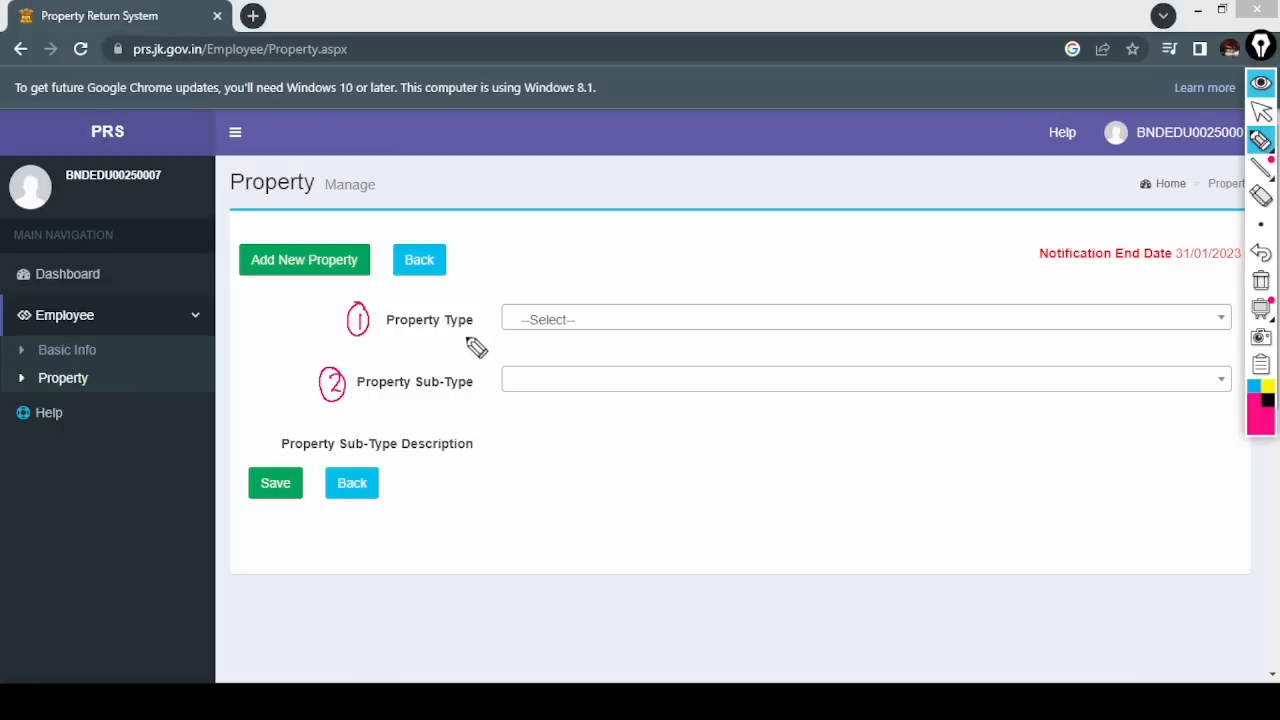
pyautogui.moveTo(565, 292)
pyautogui.mouseDown()
pyautogui.moveTo(517, 326)
pyautogui.moveTo(548, 290)
pyautogui.mouseUp()
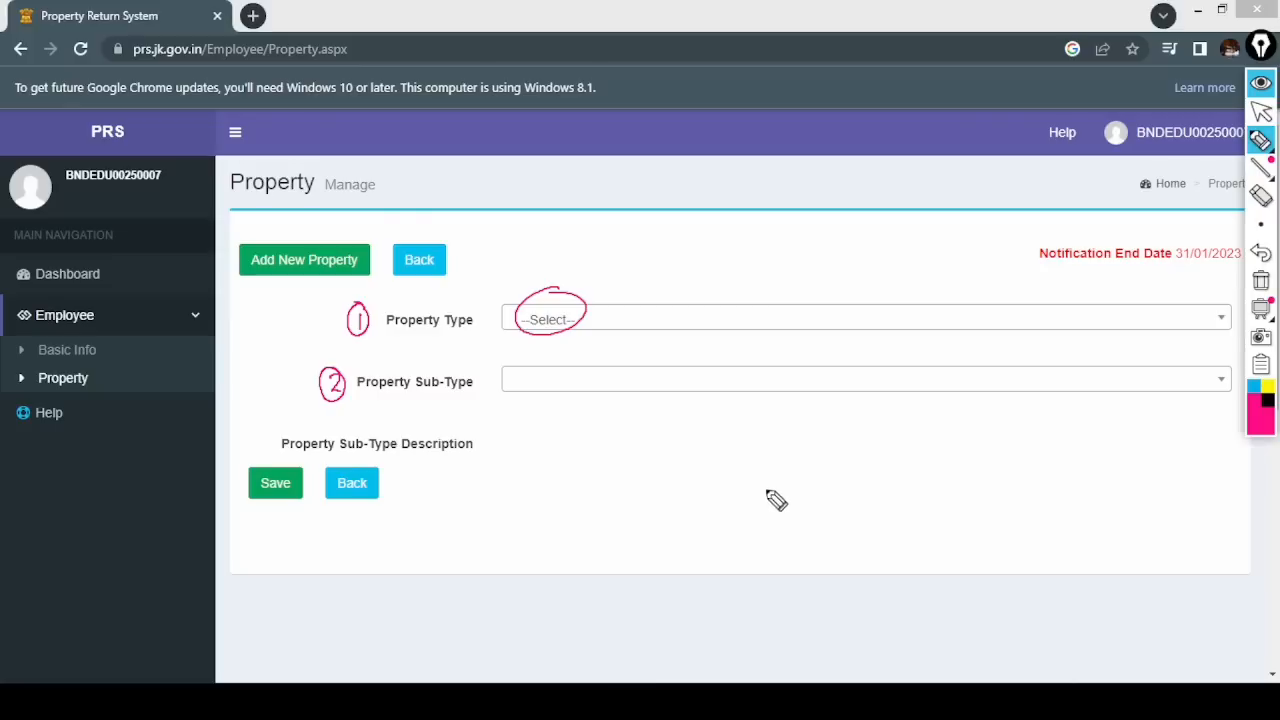
pyautogui.moveTo(303, 466)
pyautogui.mouseDown()
pyautogui.moveTo(256, 514)
pyautogui.moveTo(252, 497)
pyautogui.mouseUp()
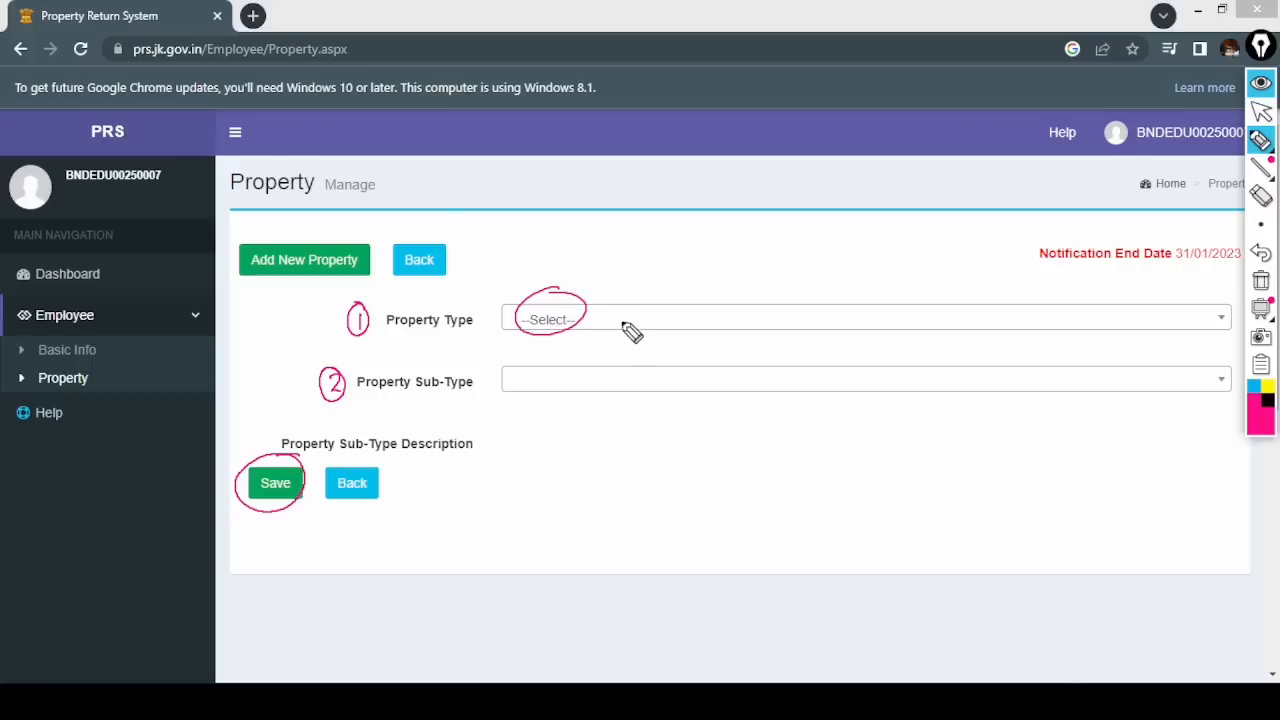
pyautogui.click(1261, 281)
pyautogui.click(1261, 112)
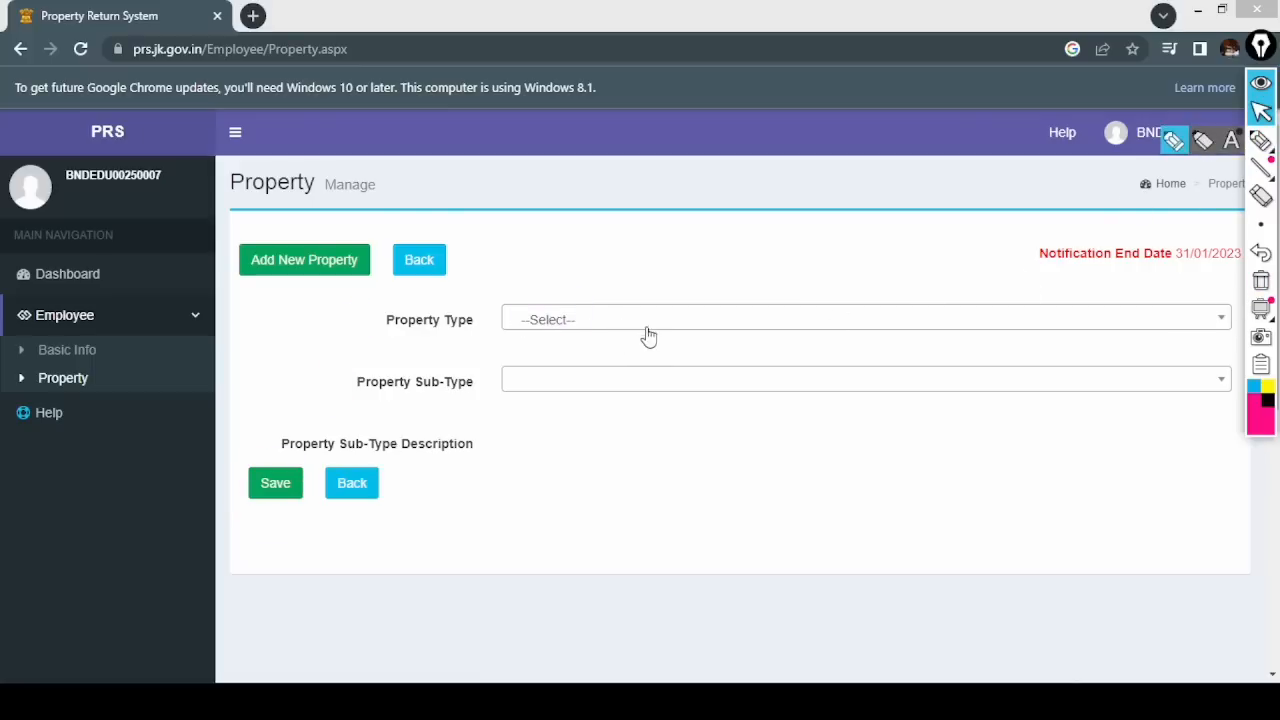
# - Expand the Property Type list and number Movable Property, Vehicle and Immovable Property 1 to 3
pyautogui.click(647, 330)
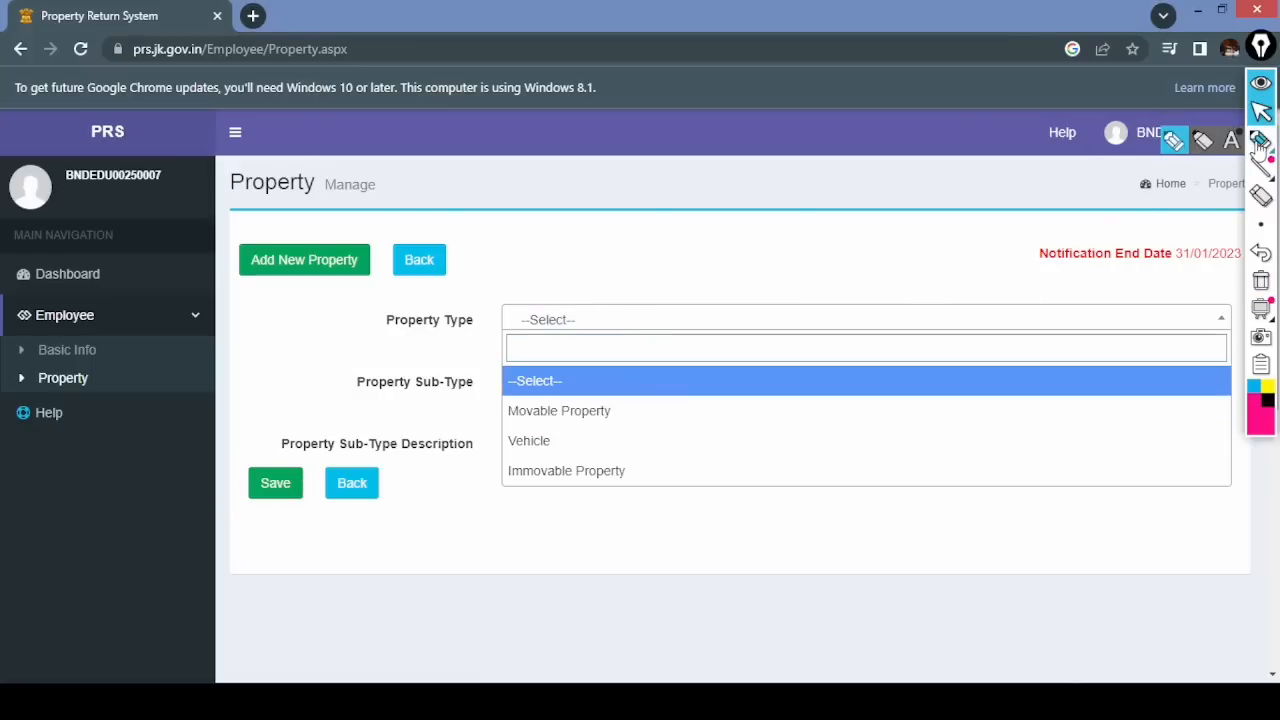
pyautogui.click(1175, 143)
pyautogui.moveTo(634, 417); pyautogui.dragTo(640, 429)
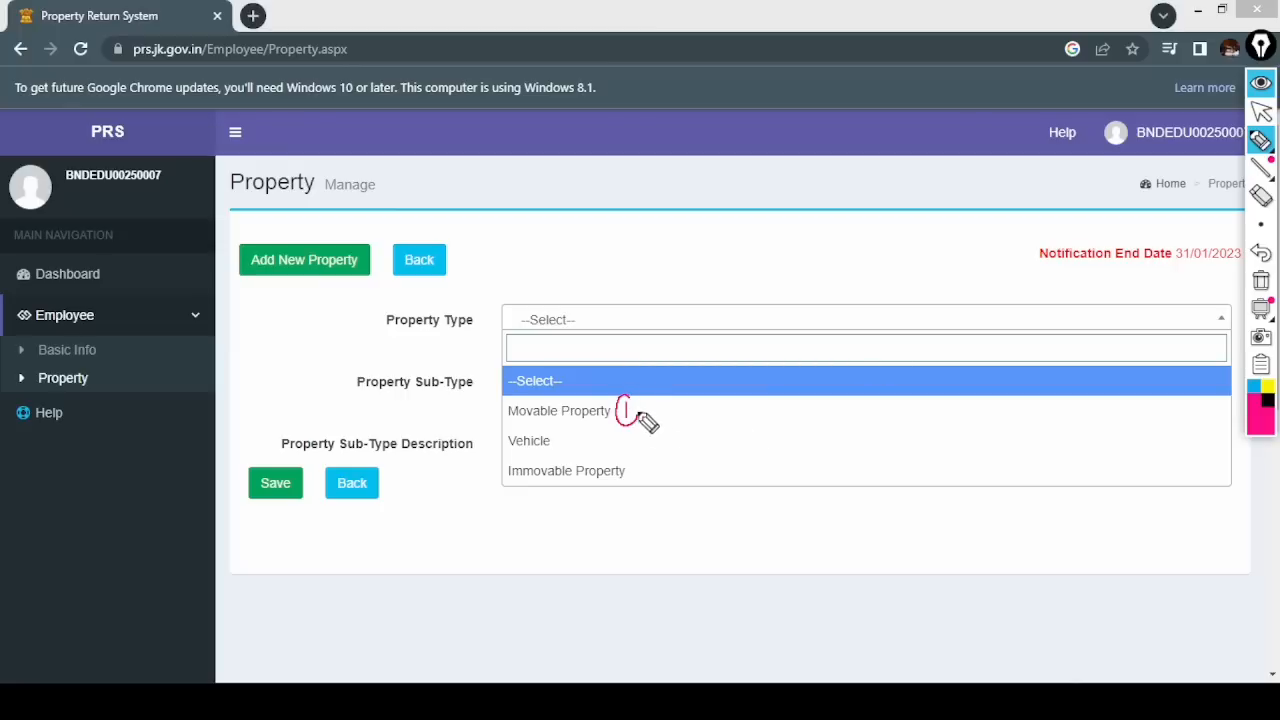
pyautogui.moveTo(560, 432)
pyautogui.mouseDown()
pyautogui.moveTo(572, 446)
pyautogui.moveTo(564, 429)
pyautogui.mouseUp()
pyautogui.moveTo(632, 462)
pyautogui.mouseDown()
pyautogui.moveTo(640, 476)
pyautogui.moveTo(648, 465)
pyautogui.mouseUp()
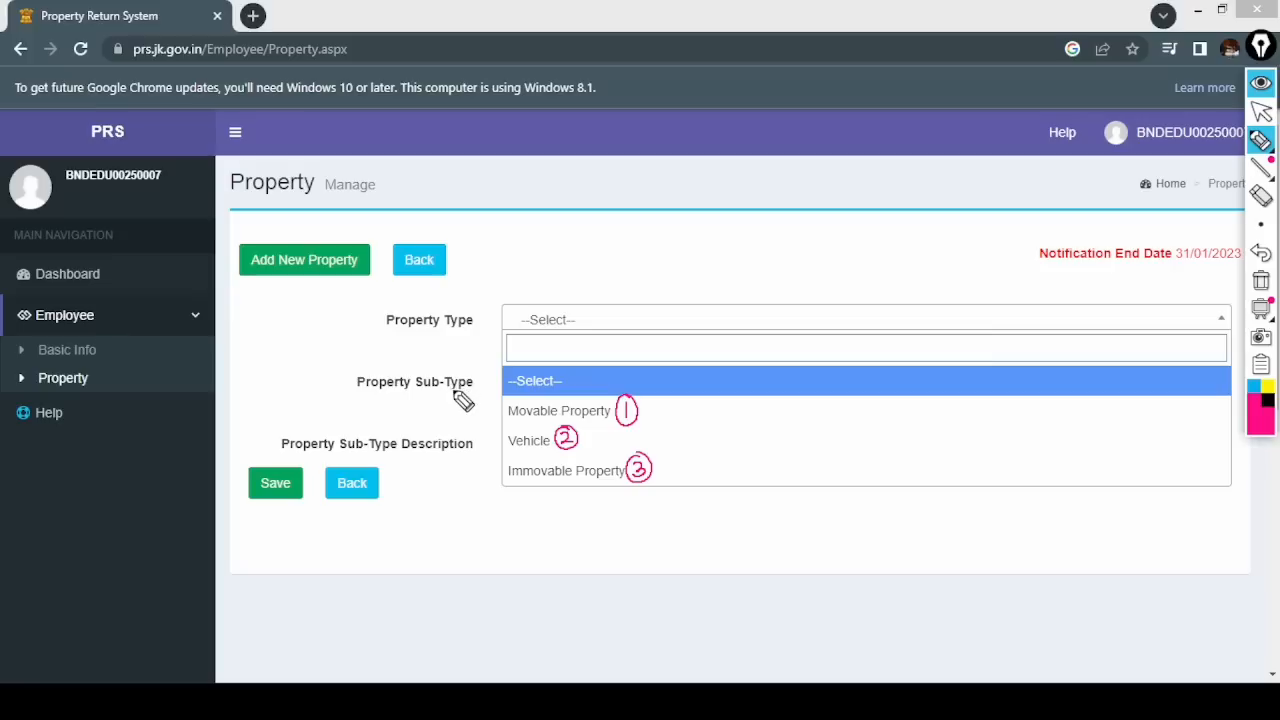
# - Draw arrows from the three property types, then erase the drawings and reopen the list
pyautogui.moveTo(654, 410); pyautogui.dragTo(686, 410)
pyautogui.moveTo(590, 438)
pyautogui.mouseDown()
pyautogui.moveTo(695, 447)
pyautogui.moveTo(696, 466)
pyautogui.mouseUp()
pyautogui.moveTo(664, 463); pyautogui.dragTo(685, 493)
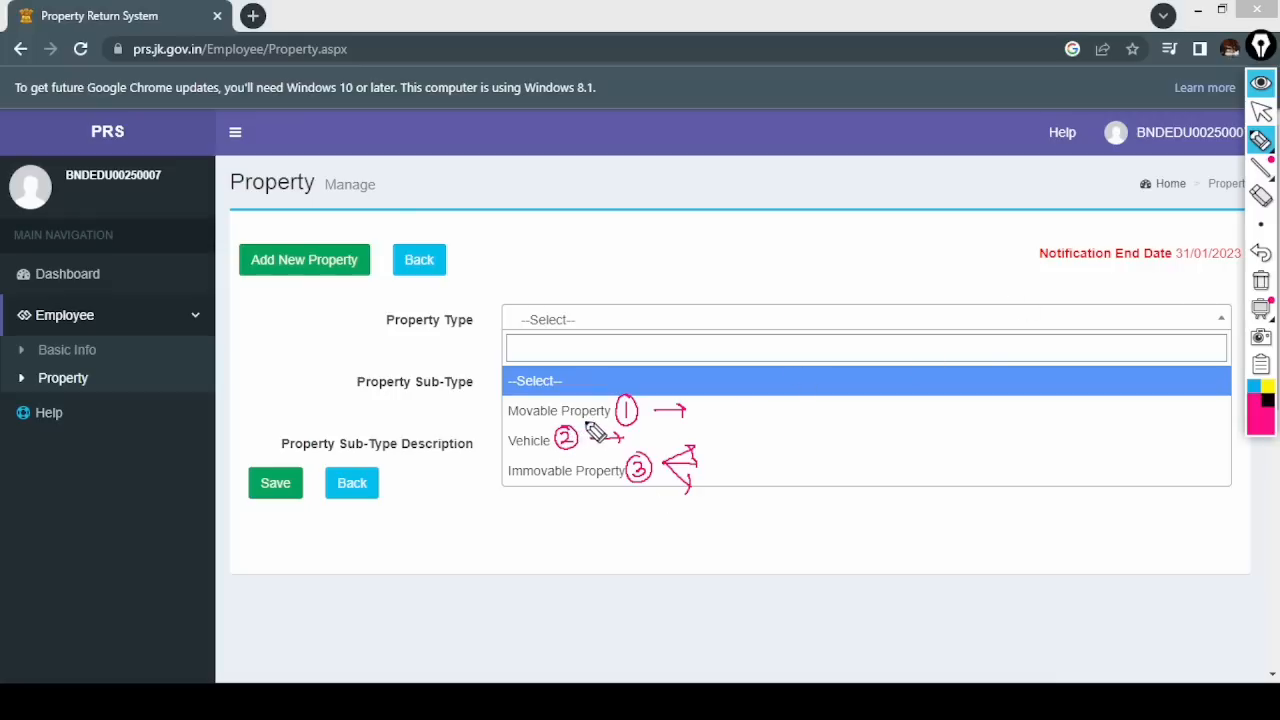
pyautogui.click(1261, 281)
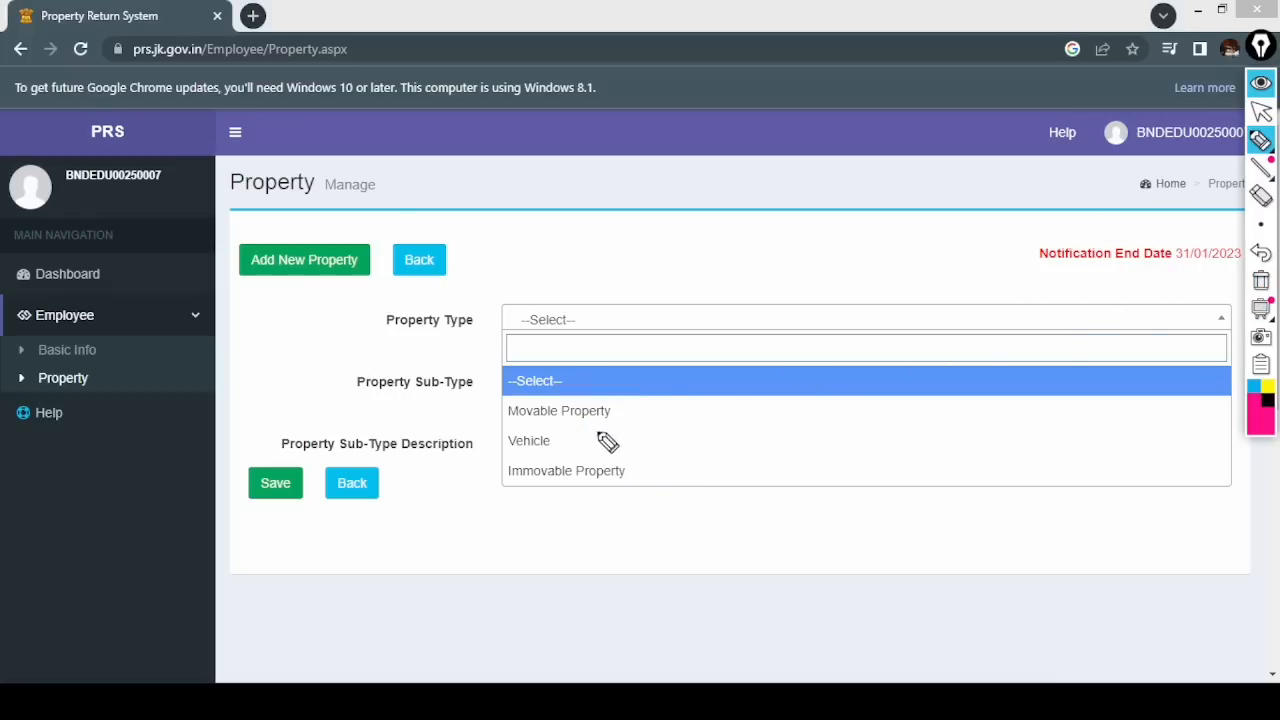
pyautogui.click(1261, 111)
pyautogui.click(596, 325)
pyautogui.click(600, 322)
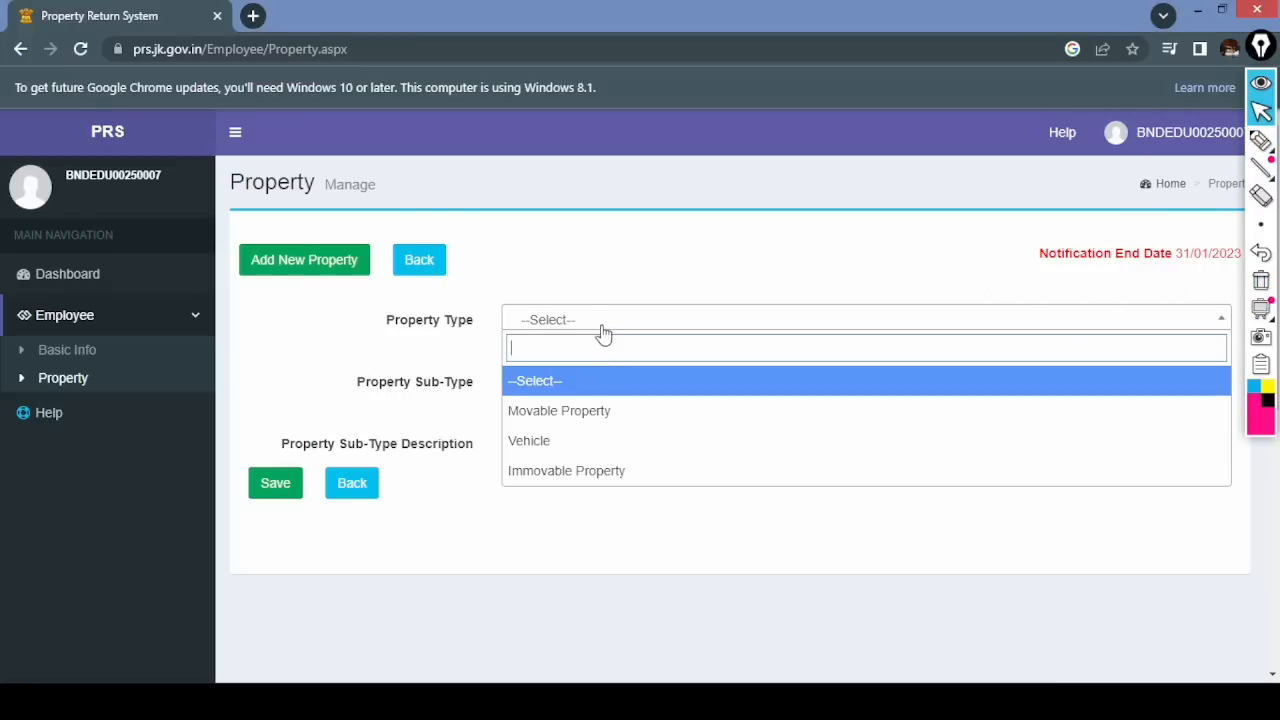
# - Set Property Type to Movable Property and Sub-Type to CashBalance Jewellery Household
pyautogui.click(568, 417)
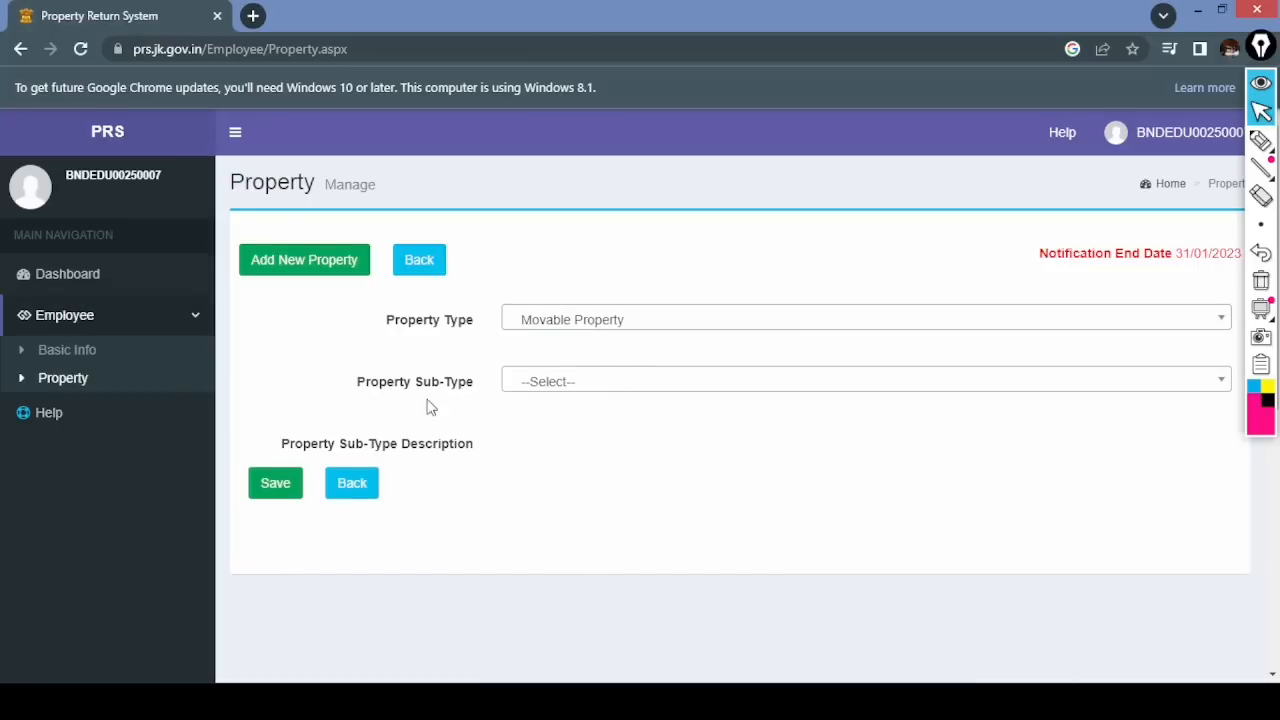
pyautogui.click(571, 387)
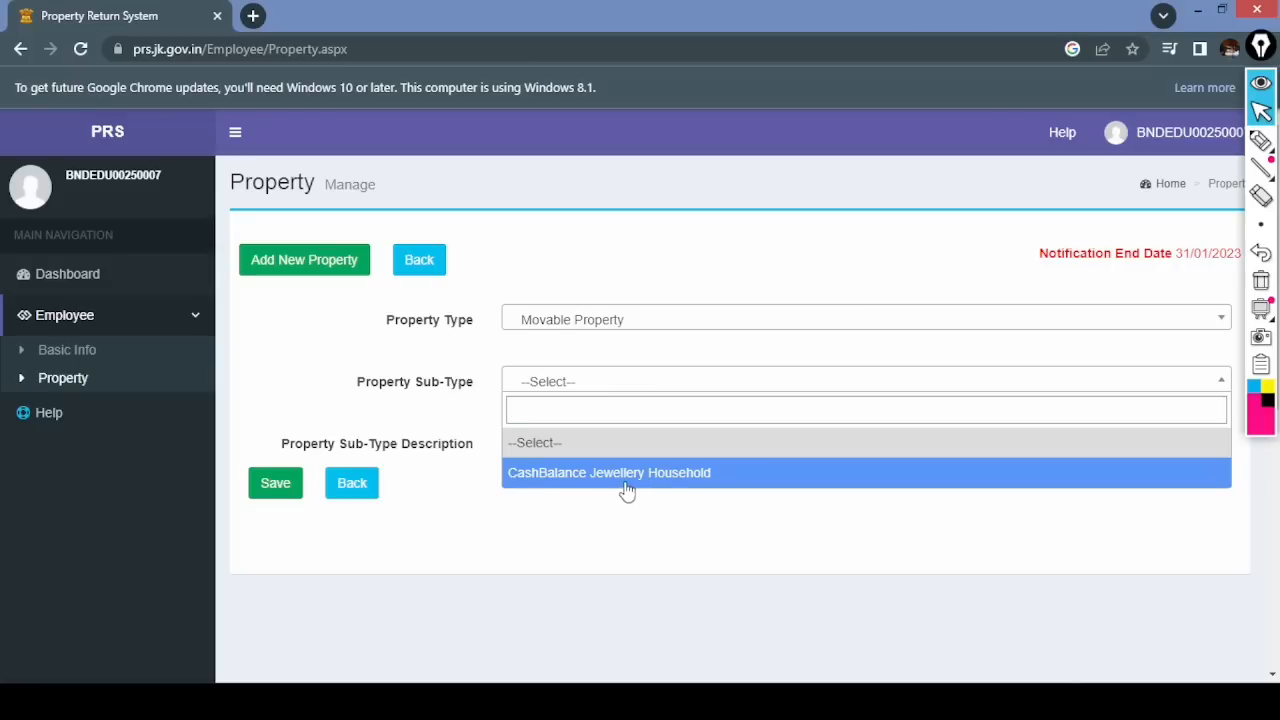
pyautogui.click(672, 488)
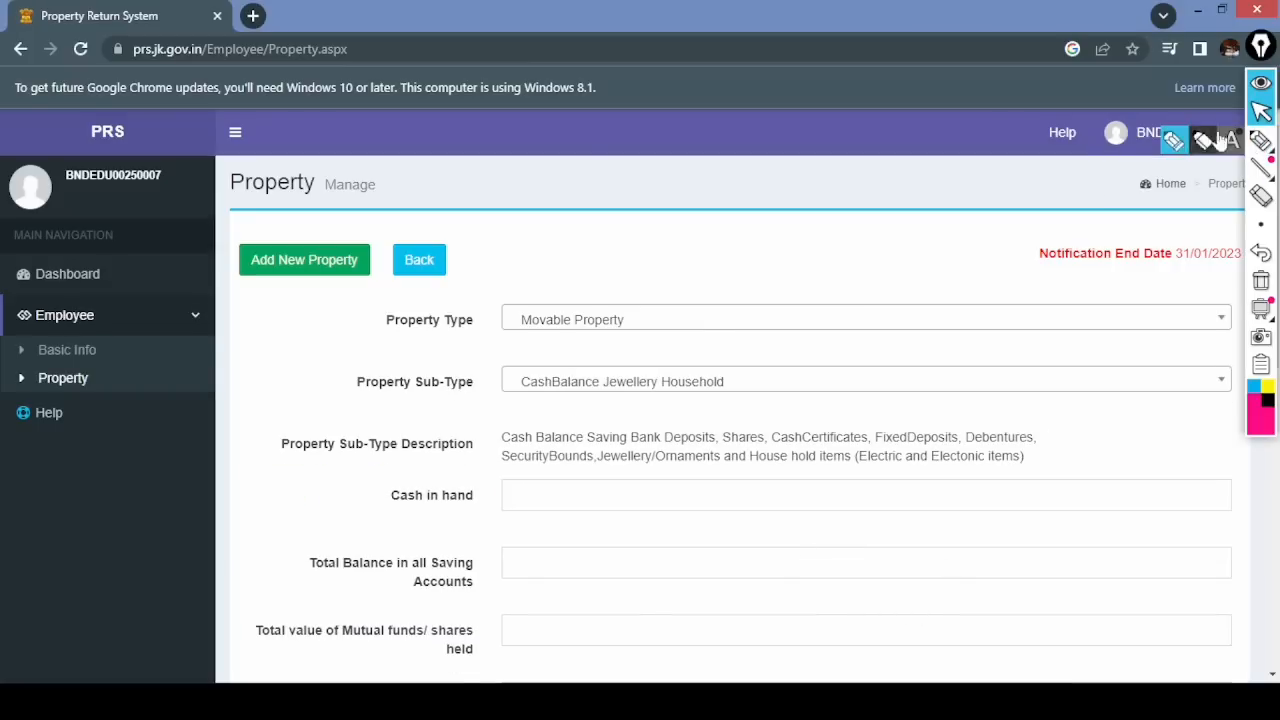
# - With the pen, mark the Movable Property type and tick the CashBalance Jewellery Household sub-type
pyautogui.click(1261, 142)
pyautogui.scroll(-3, 1272, 673)
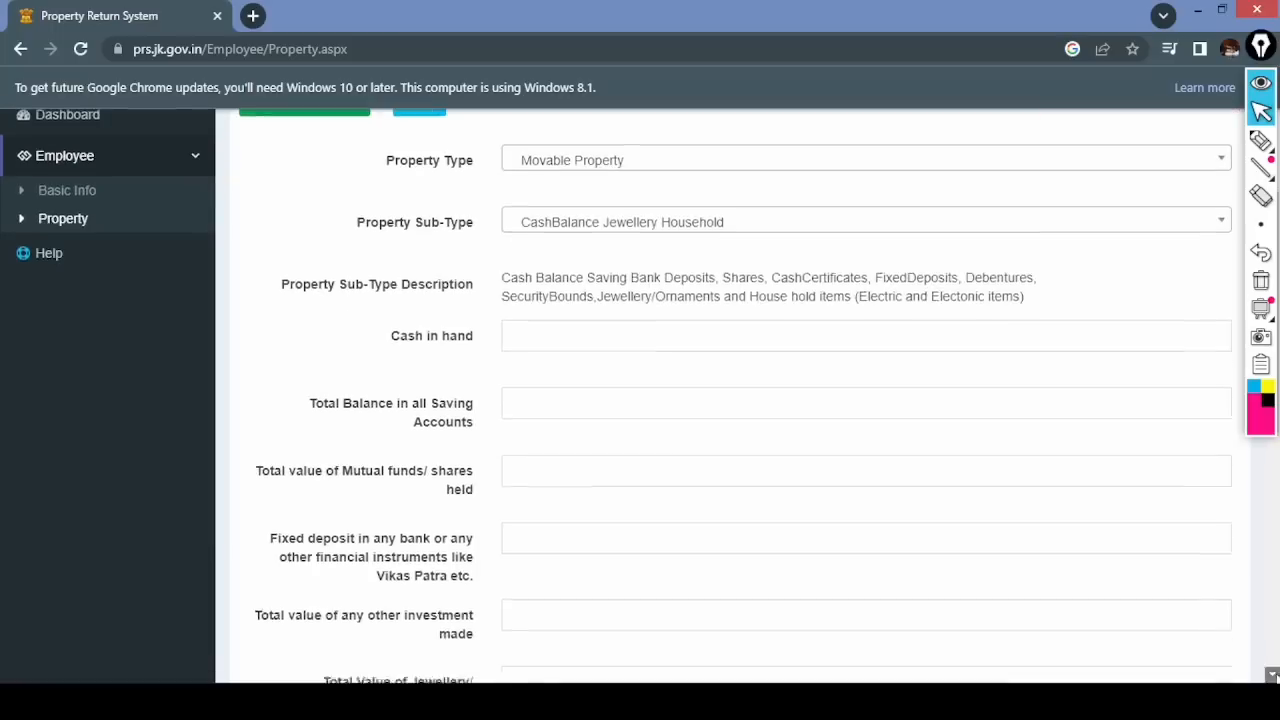
pyautogui.click(1262, 142)
pyautogui.click(1173, 140)
pyautogui.moveTo(636, 133); pyautogui.dragTo(686, 113)
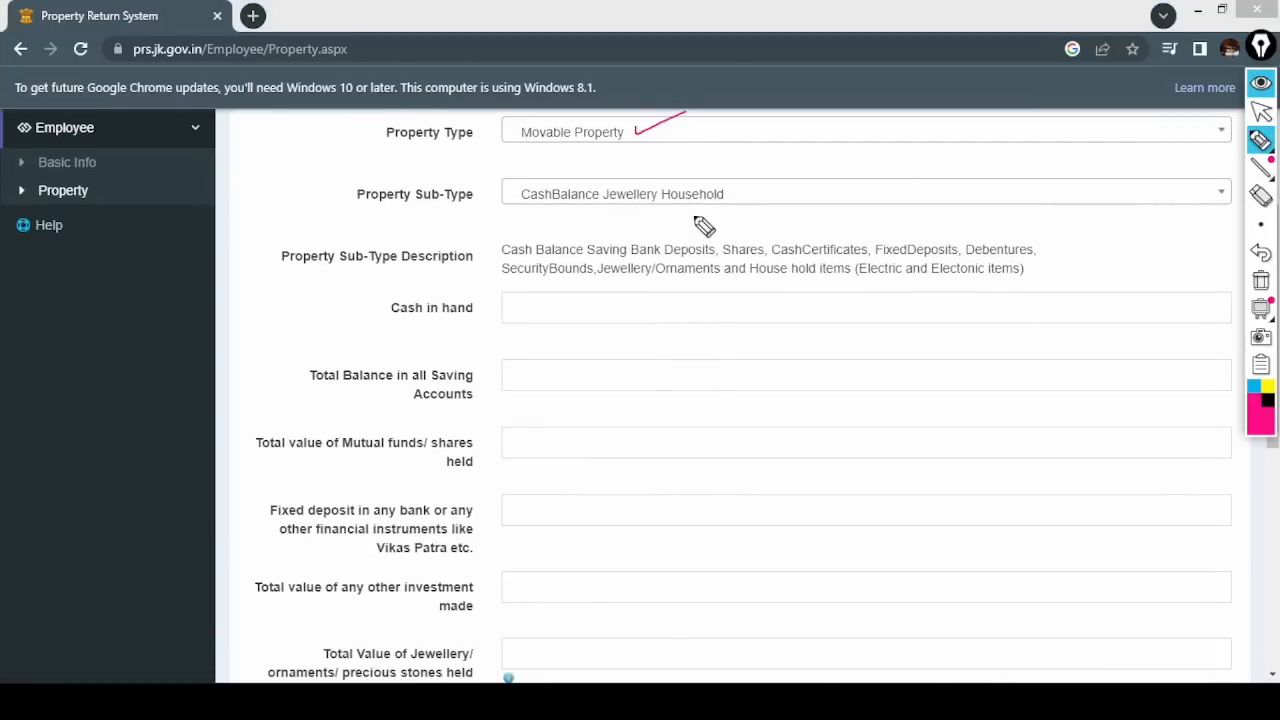
pyautogui.moveTo(730, 196); pyautogui.dragTo(772, 174)
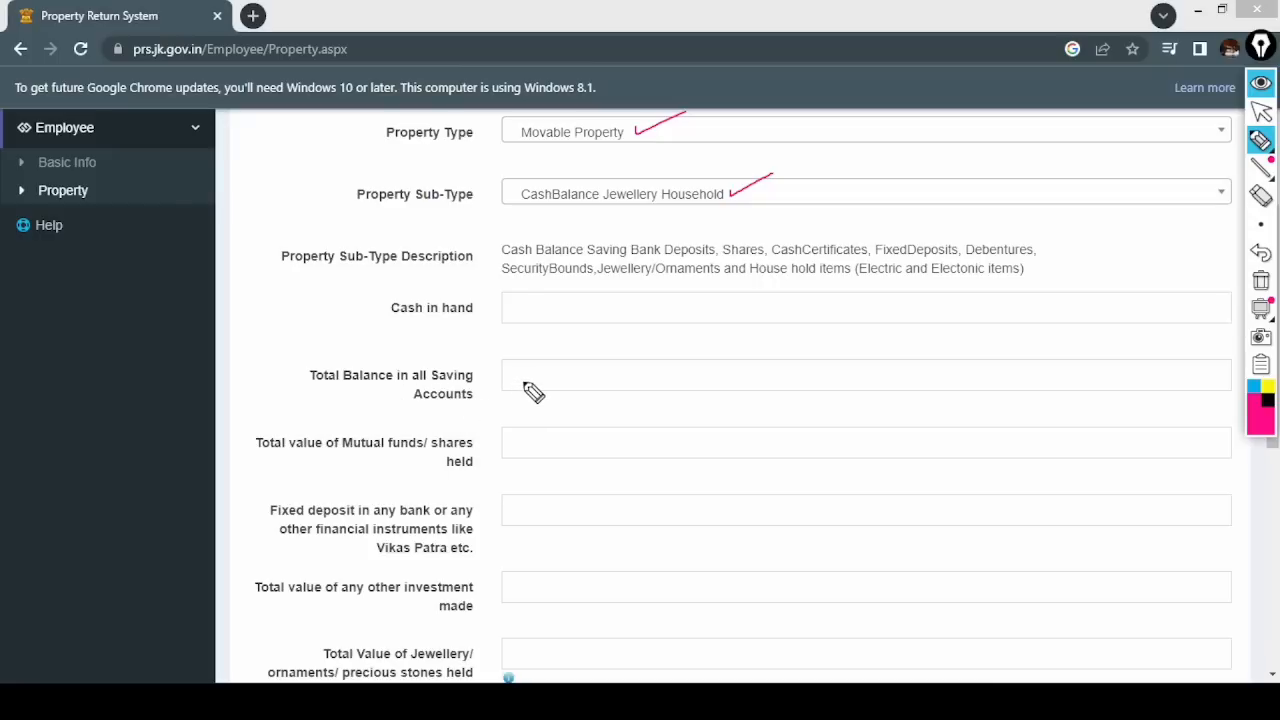
# - Underline Saving Accounts and handwrite an example in the savings balance field
pyautogui.moveTo(431, 386)
pyautogui.mouseDown()
pyautogui.moveTo(474, 384)
pyautogui.moveTo(480, 398)
pyautogui.mouseUp()
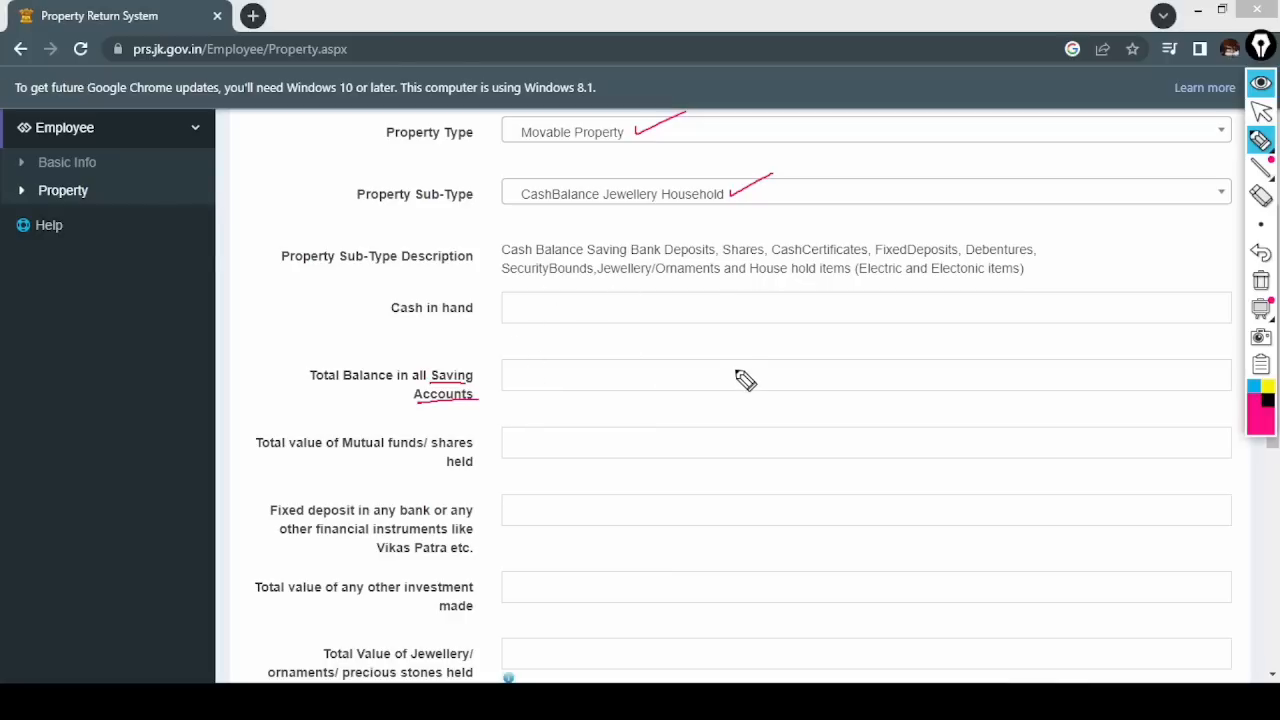
pyautogui.moveTo(755, 366); pyautogui.dragTo(755, 380)
pyautogui.moveTo(772, 366); pyautogui.dragTo(772, 380)
pyautogui.moveTo(703, 357)
pyautogui.mouseDown()
pyautogui.moveTo(700, 382)
pyautogui.moveTo(716, 354)
pyautogui.mouseUp()
pyautogui.moveTo(701, 368)
pyautogui.mouseDown()
pyautogui.moveTo(718, 380)
pyautogui.moveTo(745, 366)
pyautogui.mouseUp()
pyautogui.moveTo(672, 388); pyautogui.dragTo(750, 382)
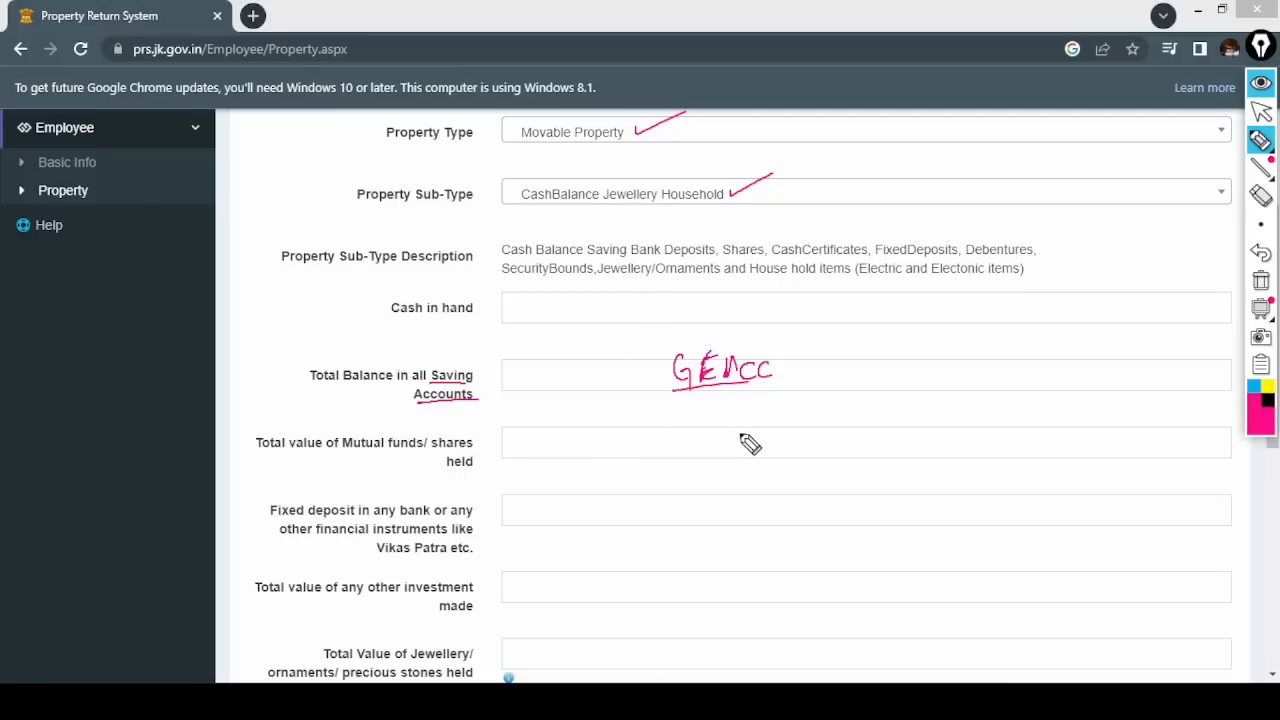
# - Mark the fixed deposit and other investment fields, writing RD as an other-investment example
pyautogui.moveTo(272, 512); pyautogui.dragTo(258, 523)
pyautogui.moveTo(259, 601); pyautogui.dragTo(245, 612)
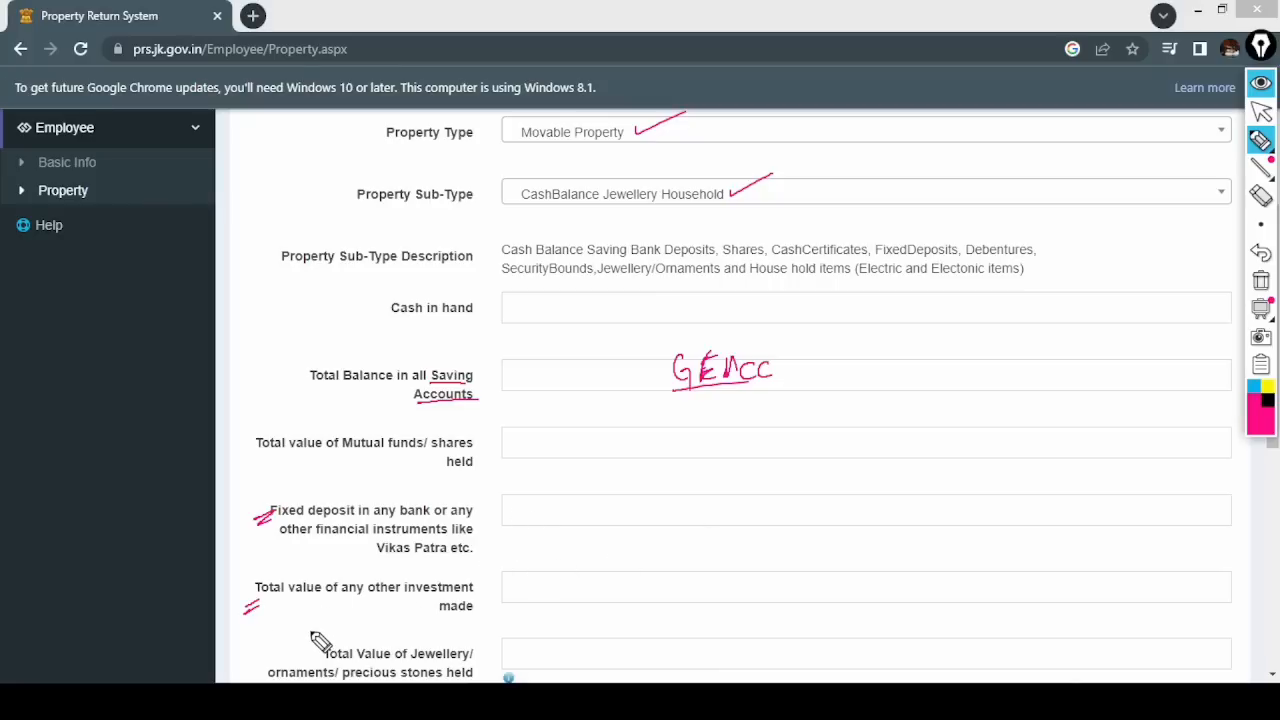
pyautogui.moveTo(514, 572); pyautogui.dragTo(514, 591)
pyautogui.moveTo(515, 572); pyautogui.dragTo(534, 591)
pyautogui.moveTo(534, 572)
pyautogui.mouseDown()
pyautogui.moveTo(535, 590)
pyautogui.moveTo(553, 591)
pyautogui.mouseUp()
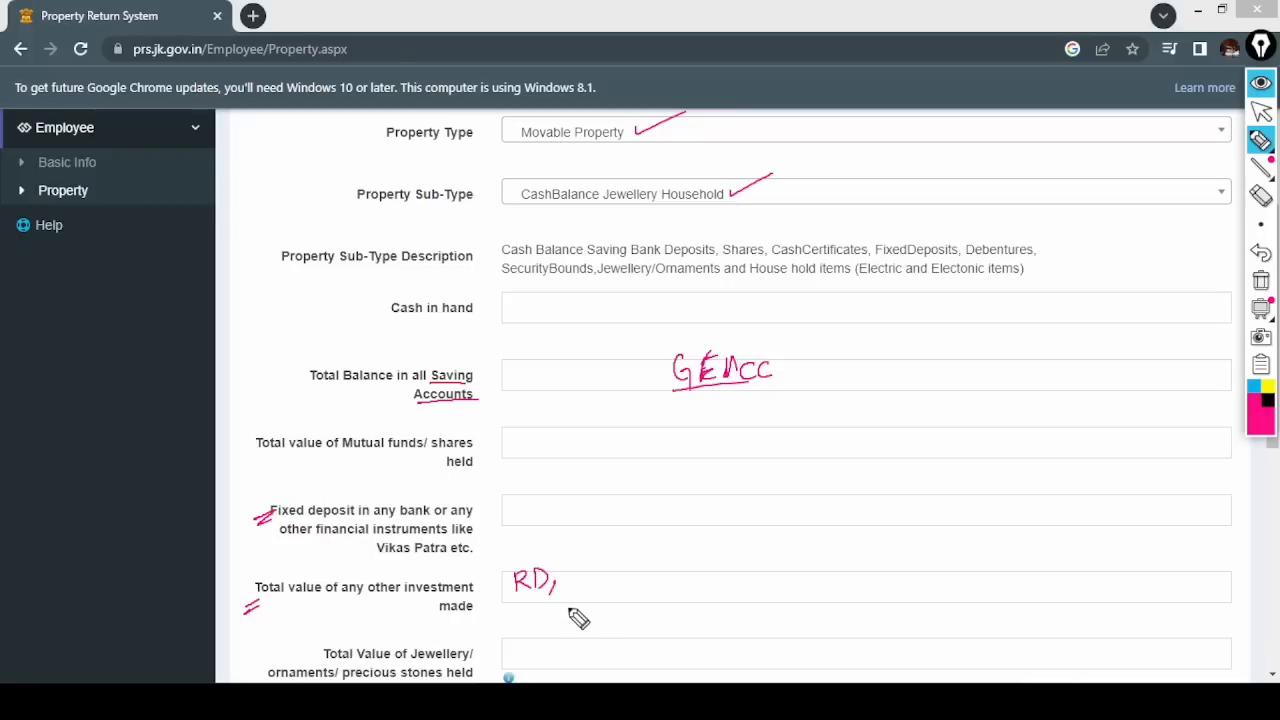
pyautogui.moveTo(570, 584); pyautogui.dragTo(641, 575)
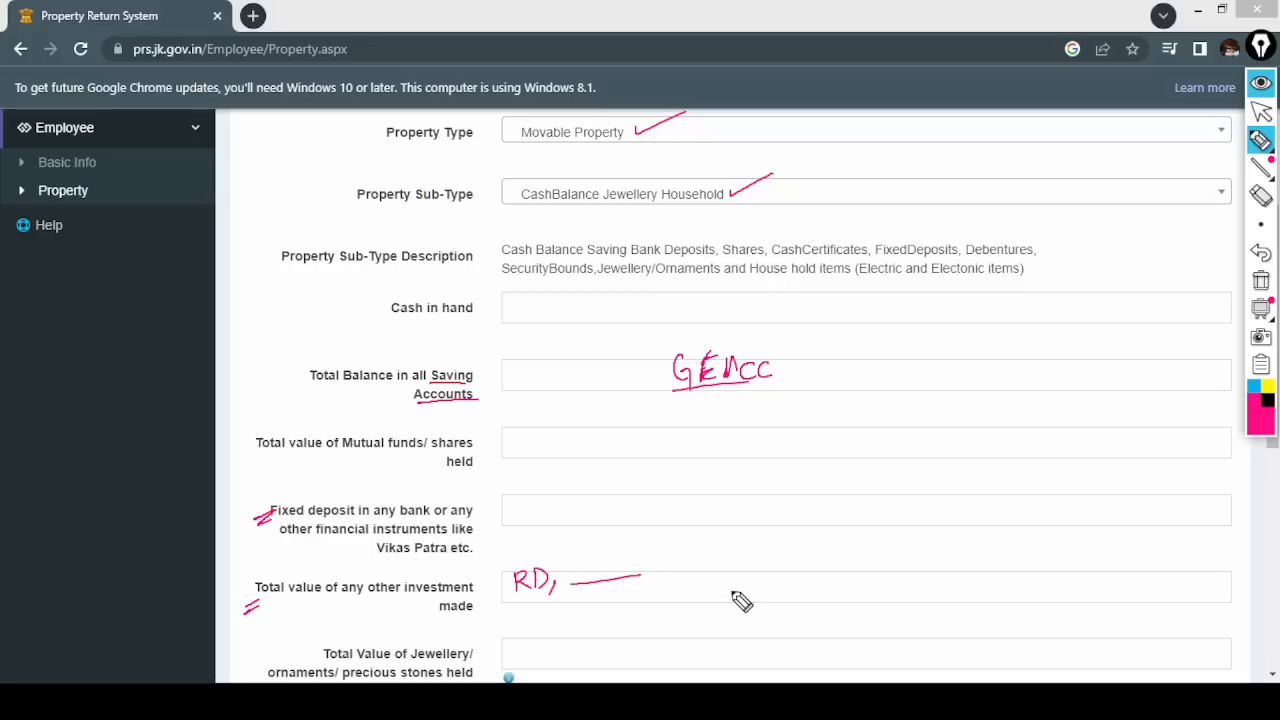
# - Wipe all pen annotations off the movable property form
pyautogui.click(1261, 281)
pyautogui.click(1261, 111)
pyautogui.click(1272, 675)
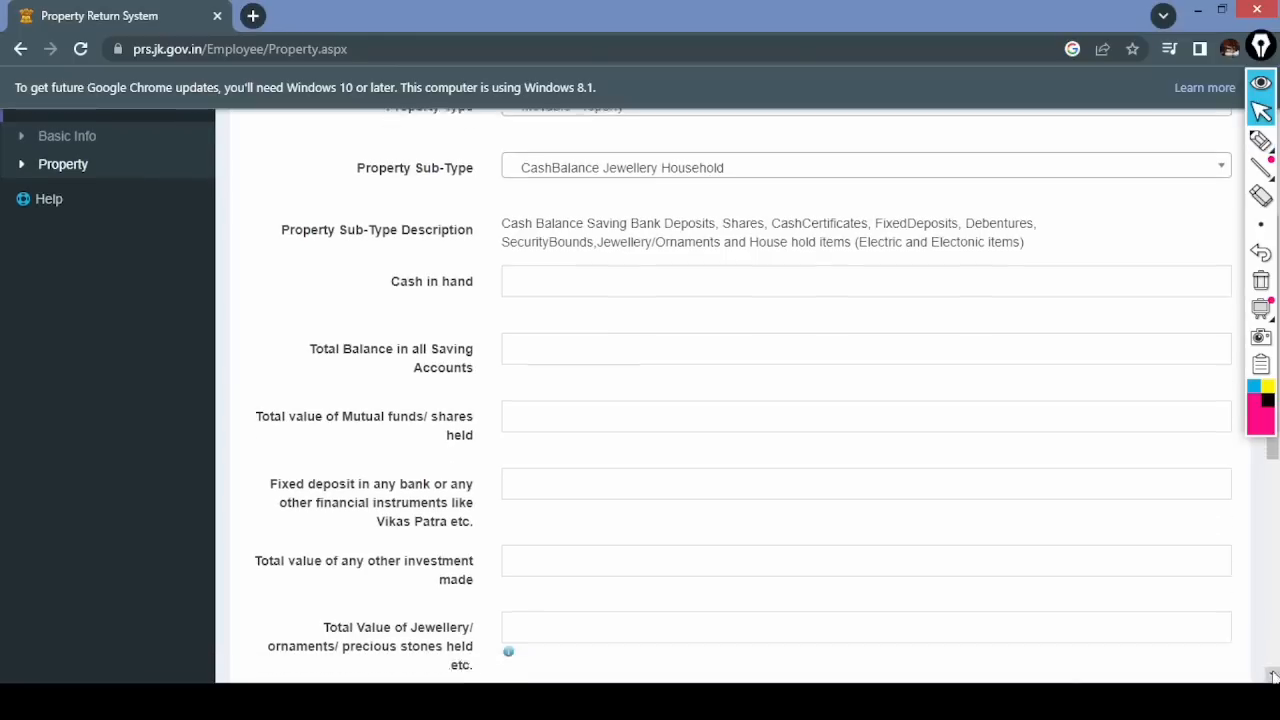
# - At the bottom of the form, pen-mark the Remarks box and Save button, then clear the marks
pyautogui.click(1272, 676)
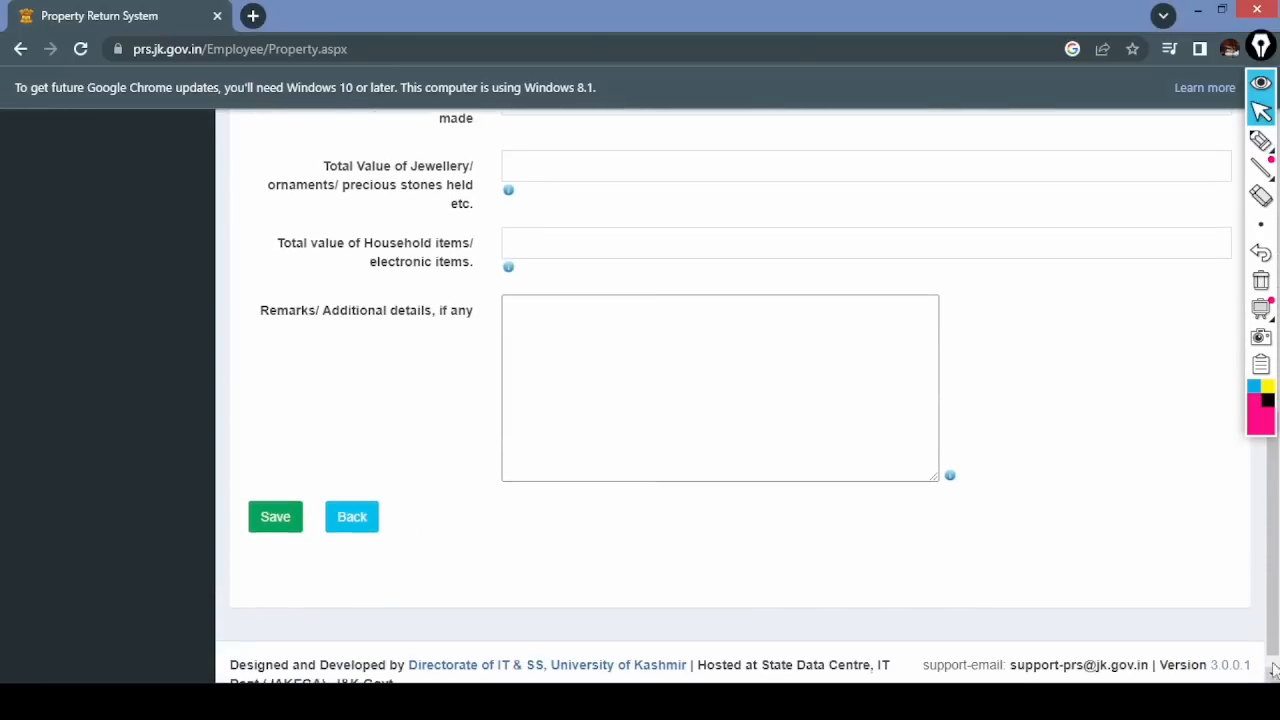
pyautogui.click(1260, 140)
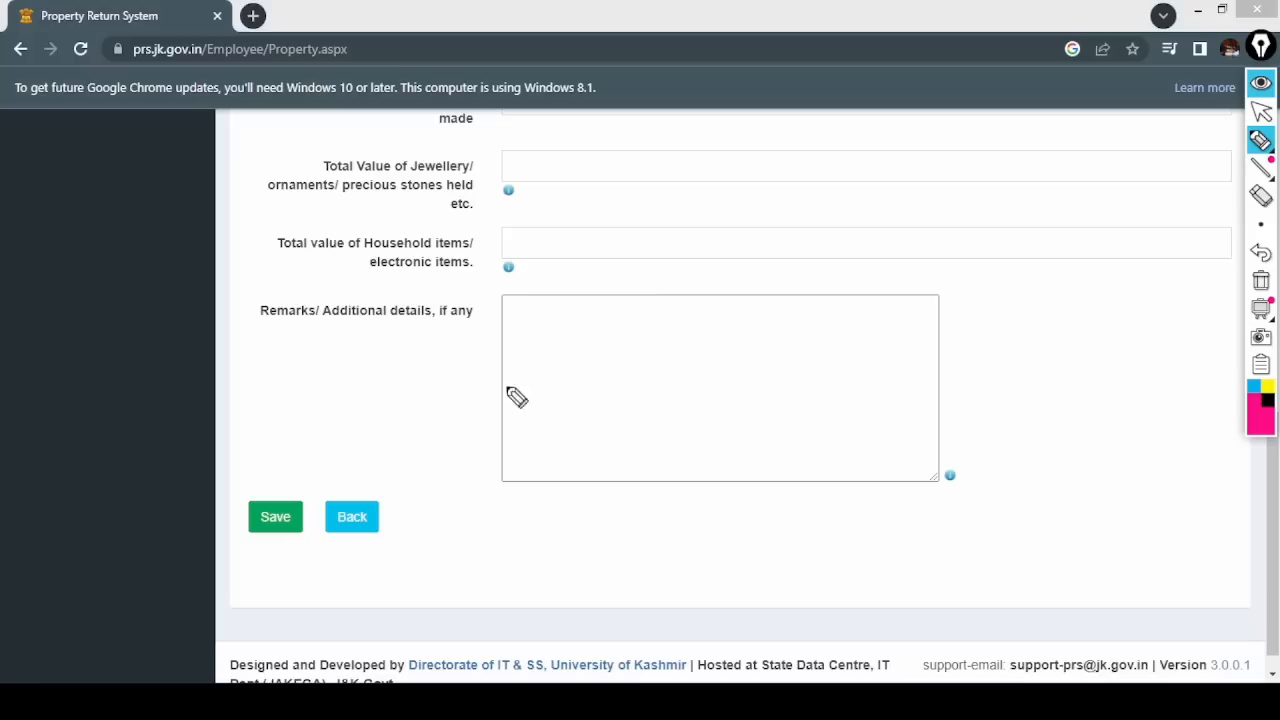
pyautogui.moveTo(579, 349); pyautogui.dragTo(646, 361)
pyautogui.moveTo(681, 345); pyautogui.dragTo(682, 357)
pyautogui.moveTo(283, 480)
pyautogui.mouseDown()
pyautogui.moveTo(279, 551)
pyautogui.moveTo(284, 481)
pyautogui.mouseUp()
pyautogui.click(1261, 112)
pyautogui.click(1262, 284)
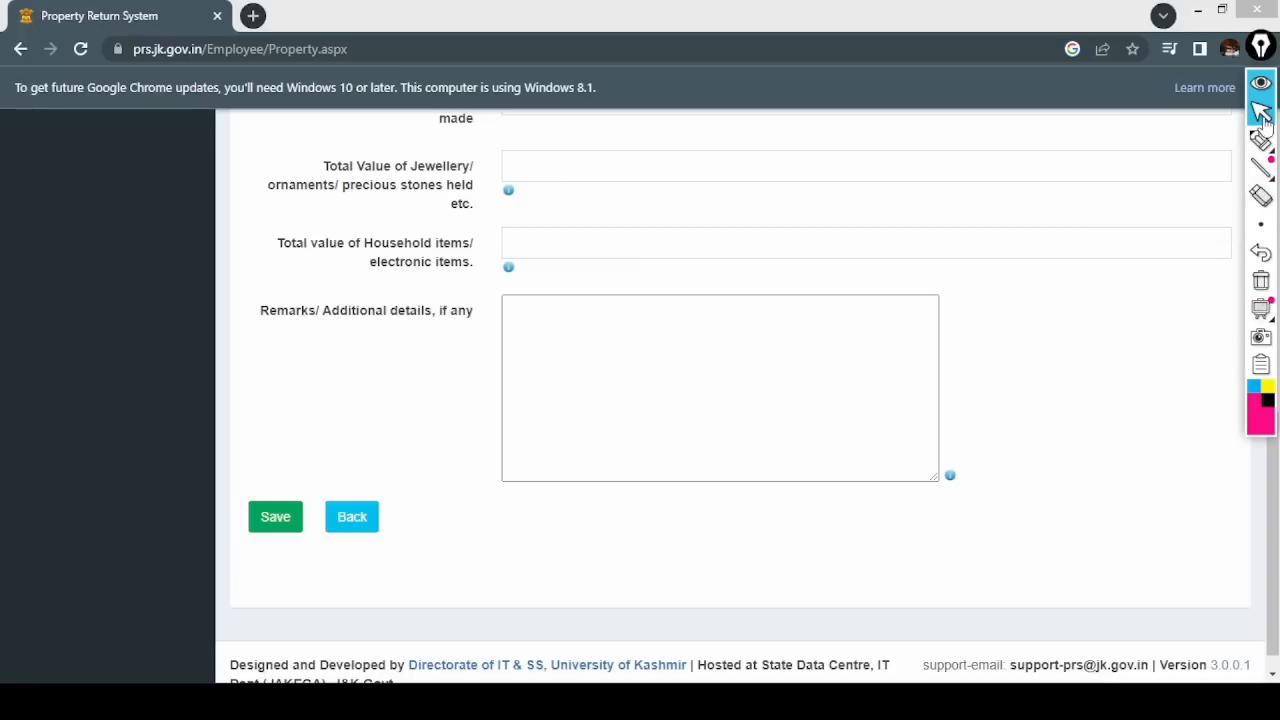
# - Save the empty form to show its *Required field* warnings, then start a new blank property entry
pyautogui.click(287, 525)
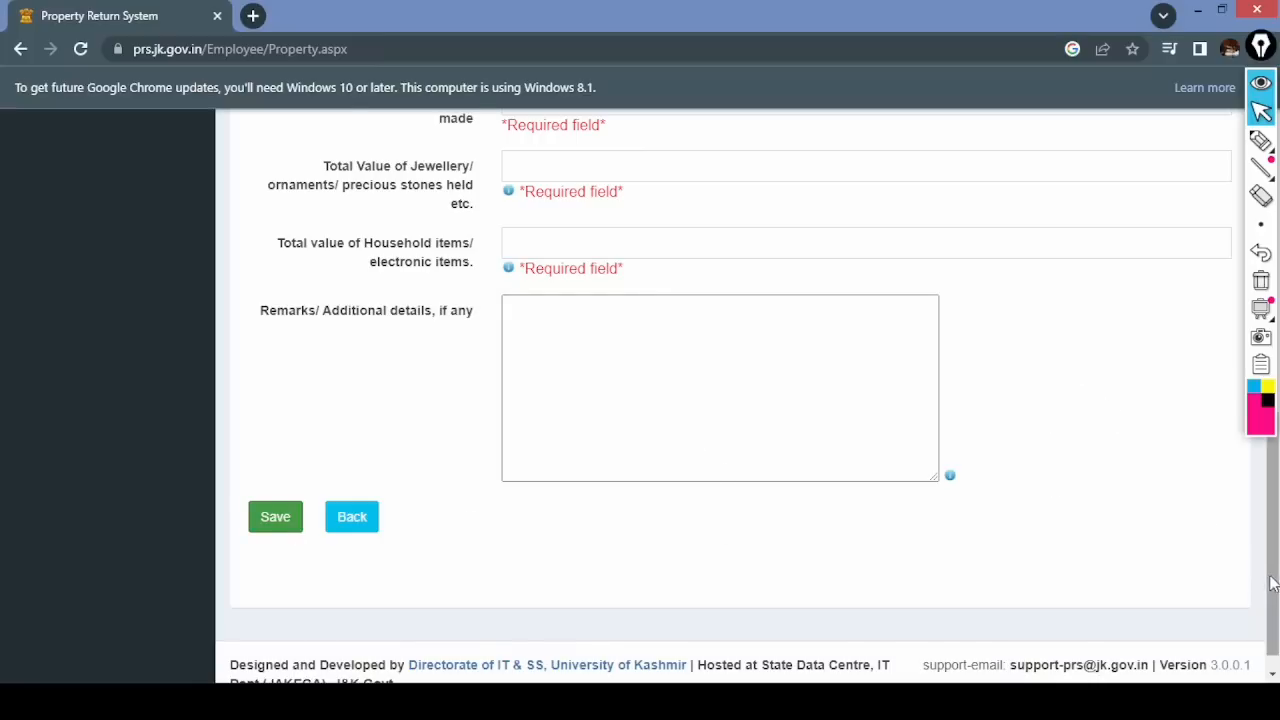
pyautogui.scroll(1, 1275, 555)
pyautogui.scroll(5, 1275, 555)
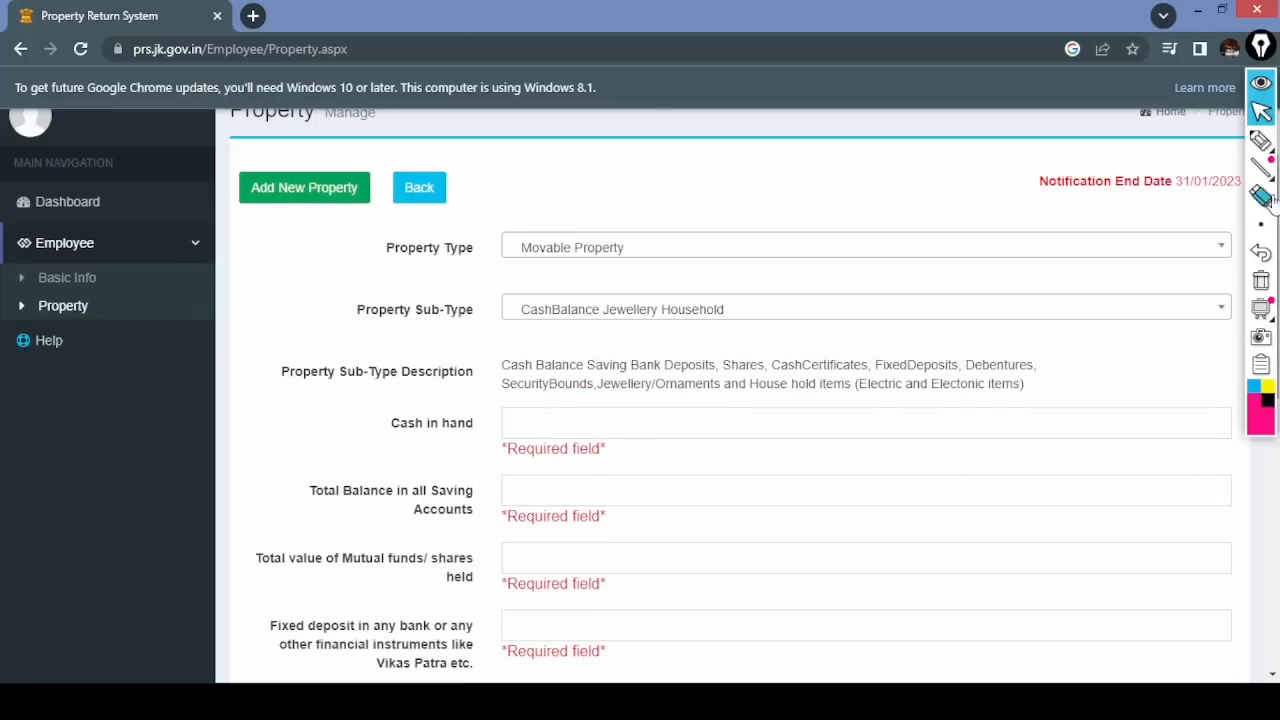
pyautogui.click(293, 200)
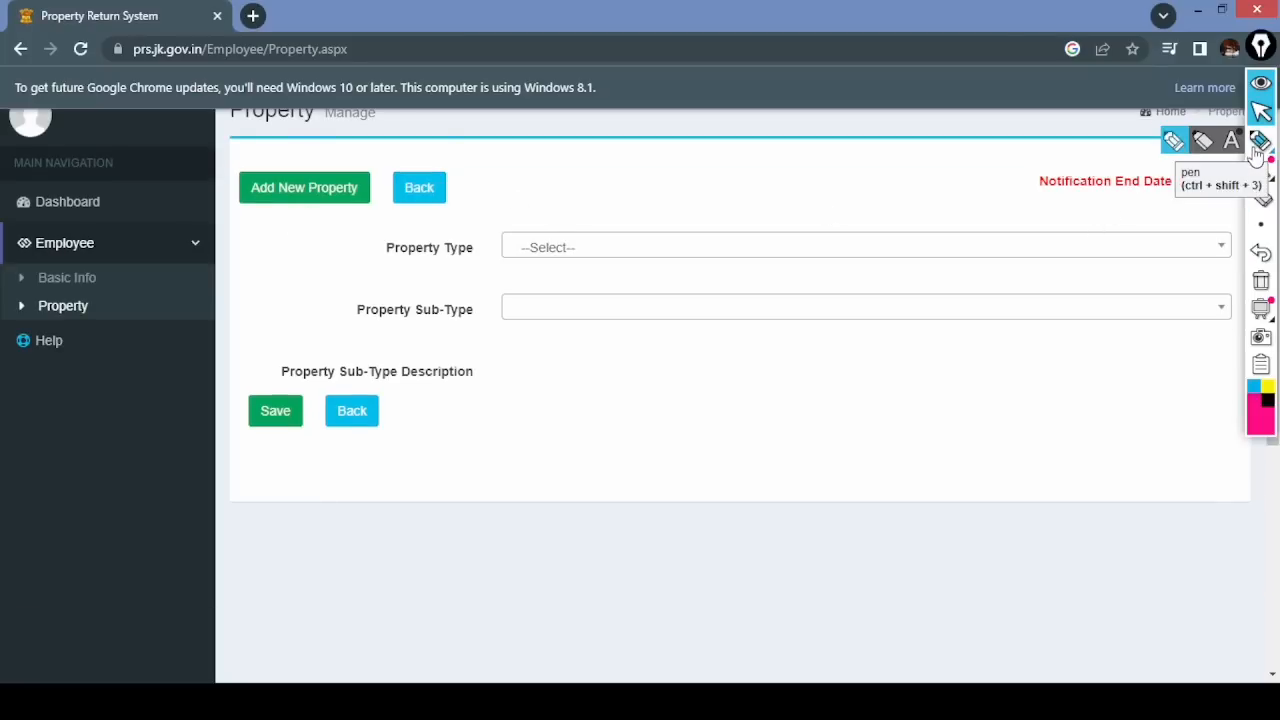
# - Pen-number the Property Type and Sub-Type fields as steps 1 and 2, then clear the numbers
pyautogui.click(1174, 148)
pyautogui.moveTo(343, 237); pyautogui.dragTo(345, 251)
pyautogui.moveTo(342, 227)
pyautogui.mouseDown()
pyautogui.moveTo(354, 241)
pyautogui.moveTo(333, 230)
pyautogui.mouseUp()
pyautogui.moveTo(326, 298); pyautogui.dragTo(341, 314)
pyautogui.moveTo(334, 289); pyautogui.dragTo(346, 294)
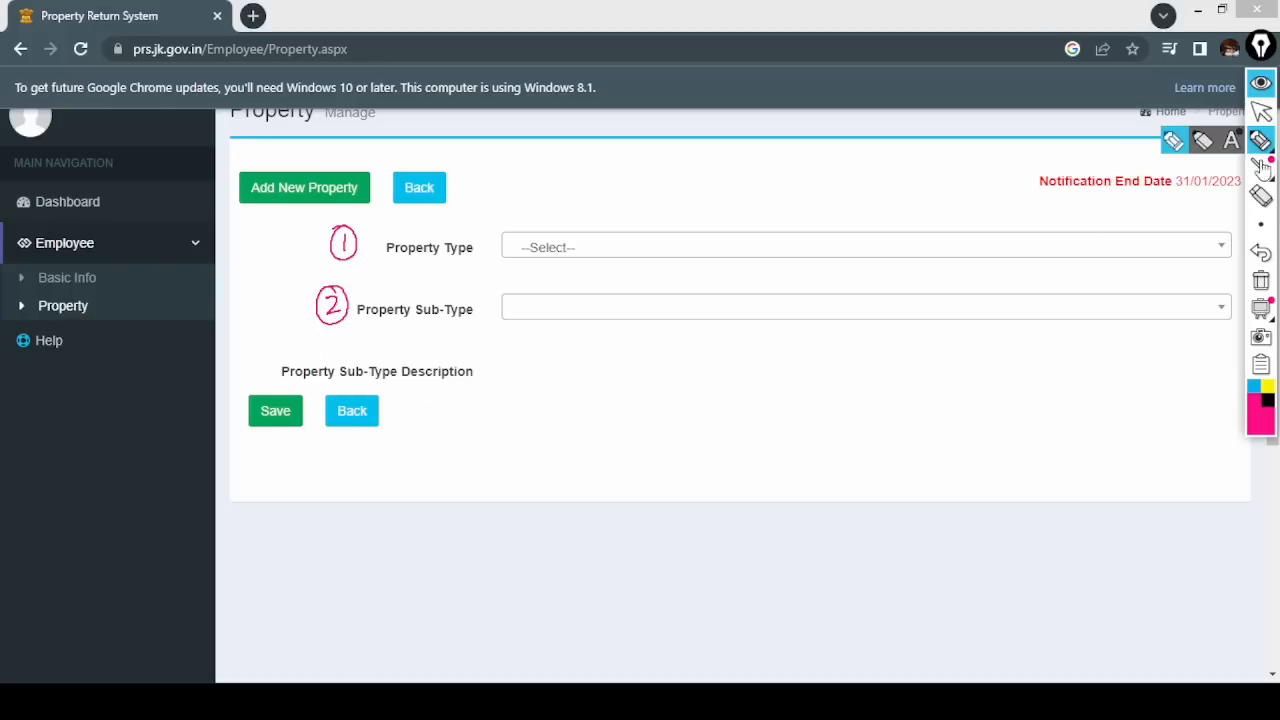
pyautogui.click(1261, 282)
pyautogui.click(1261, 112)
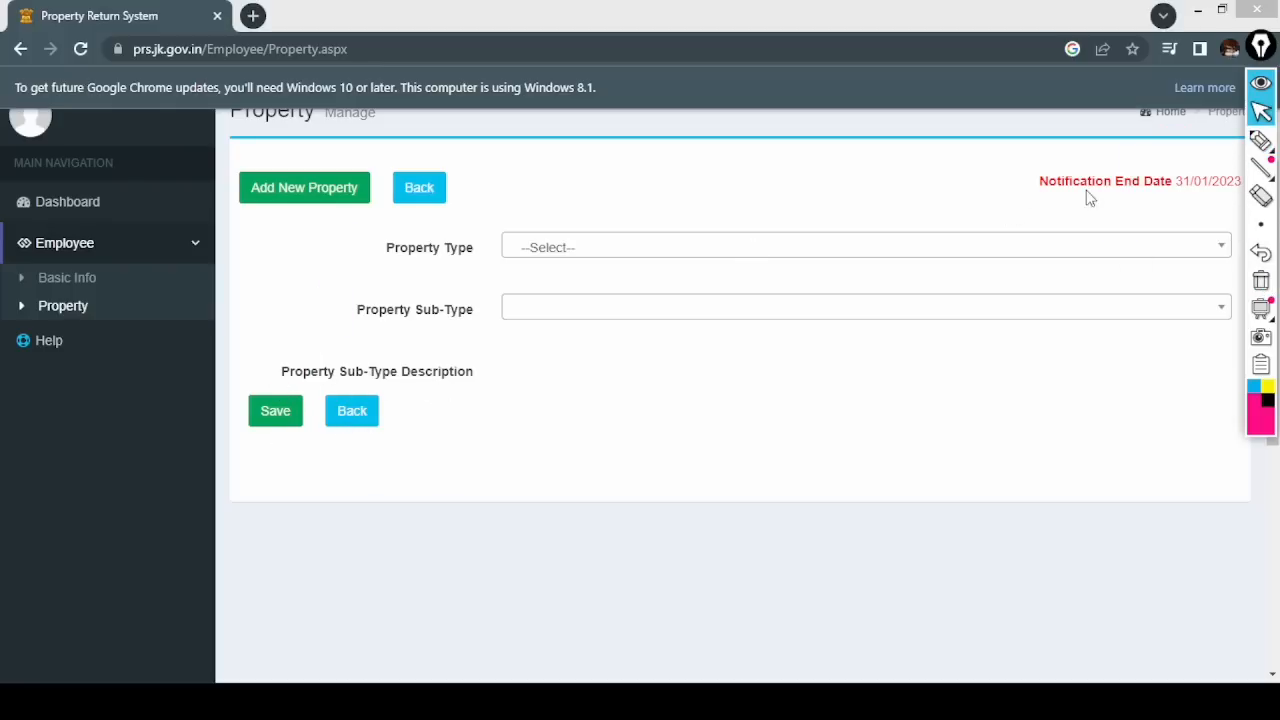
# - Choose Vehicle as Property Type and Vehicles as Property Sub-Type
pyautogui.click(960, 248)
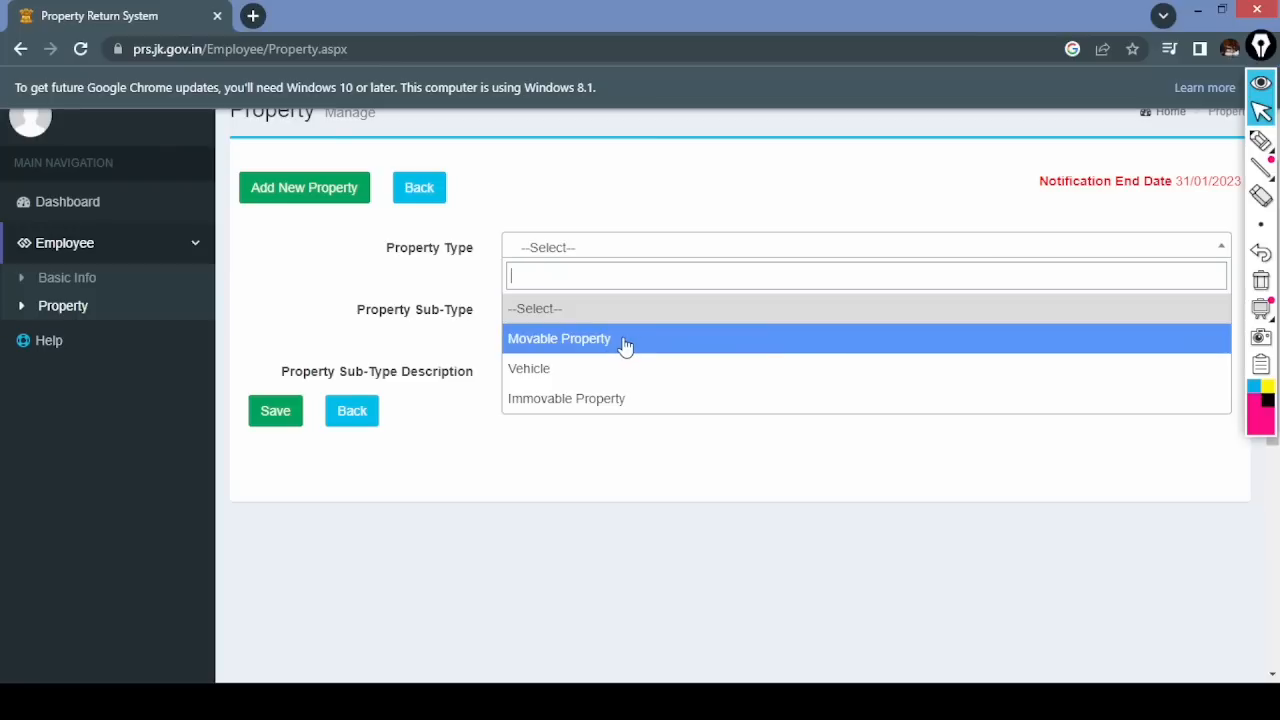
pyautogui.click(579, 370)
pyautogui.click(541, 318)
pyautogui.click(565, 402)
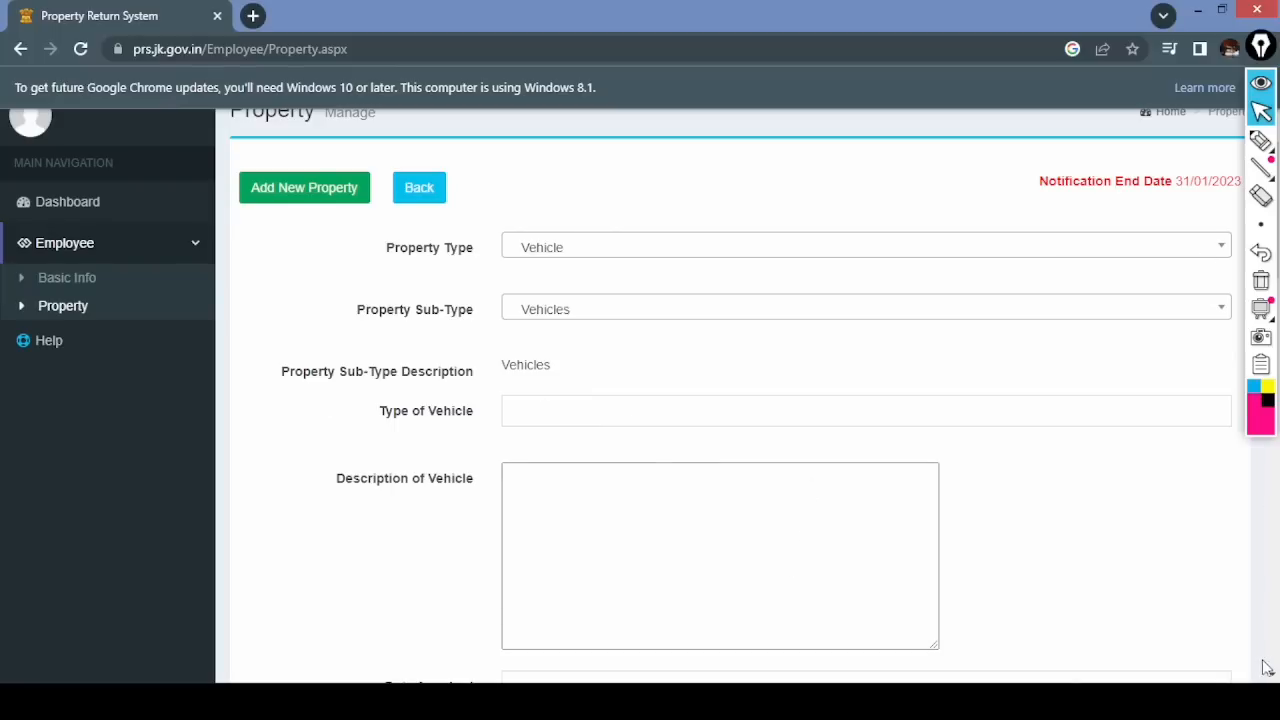
pyautogui.scroll(-8, 1265, 668)
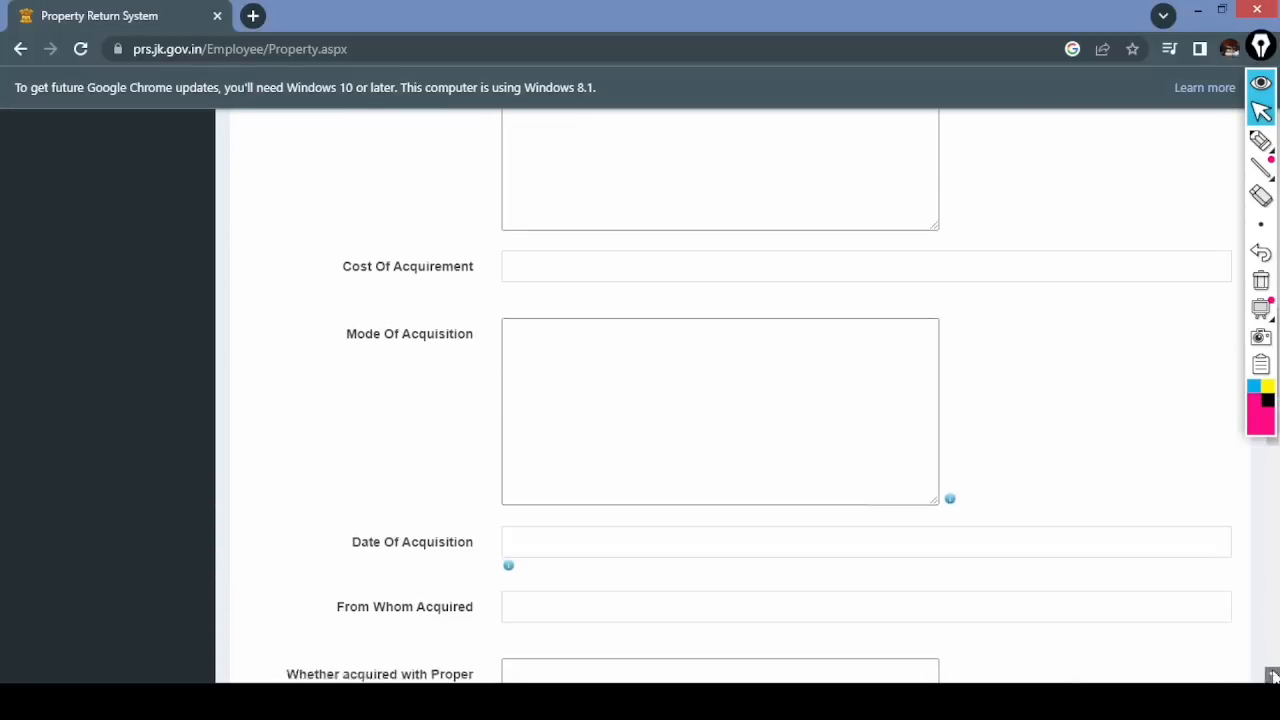
pyautogui.click(1272, 676)
pyautogui.click(1274, 443)
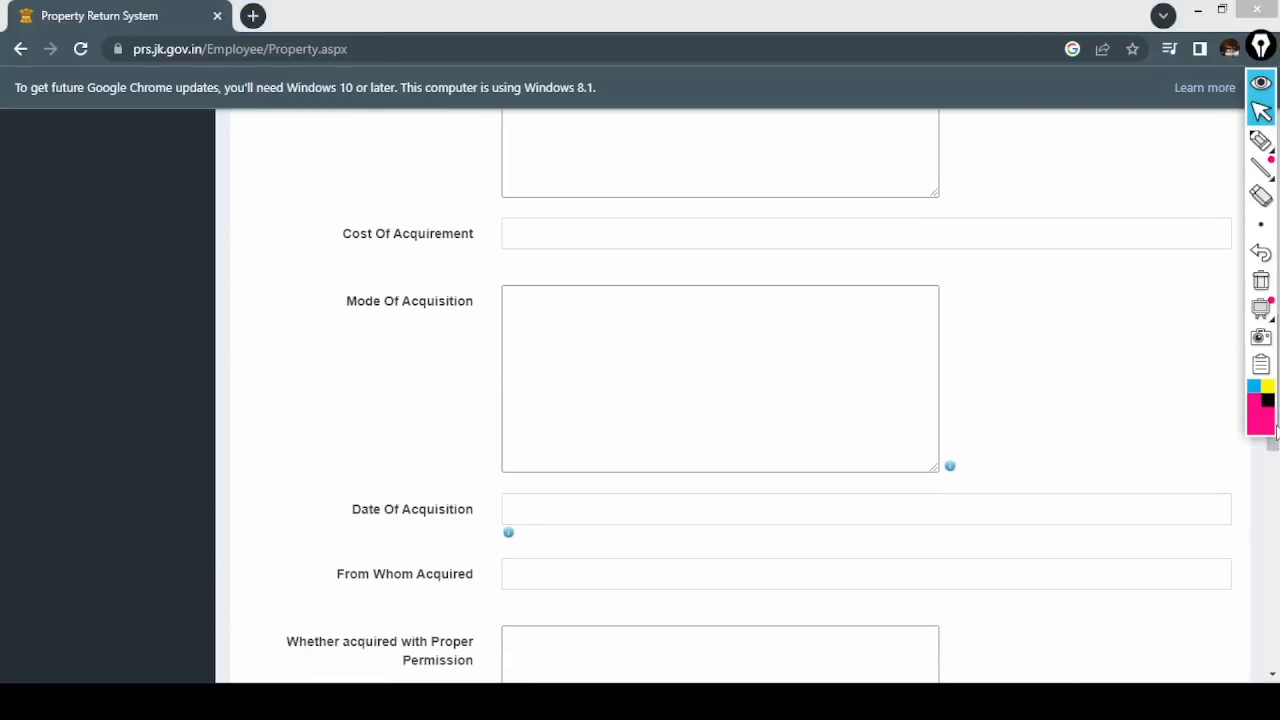
pyautogui.click(1272, 118)
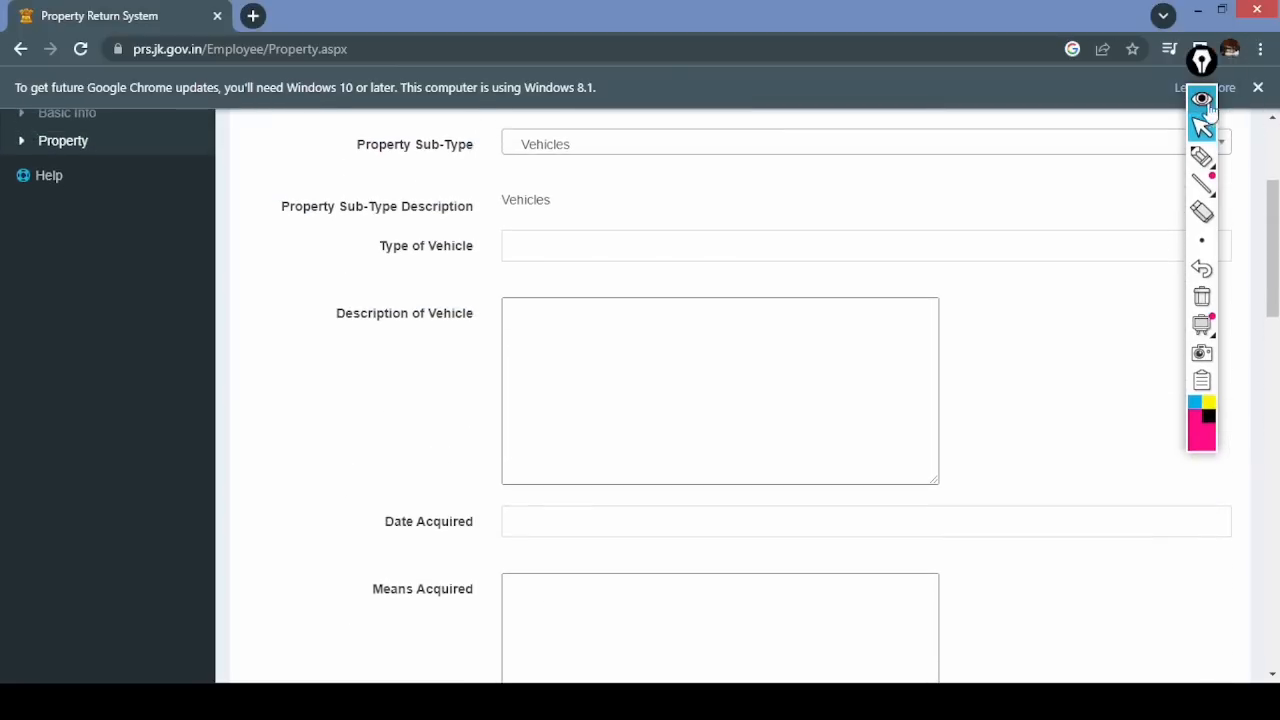
pyautogui.moveTo(1202, 62); pyautogui.dragTo(1260, 62)
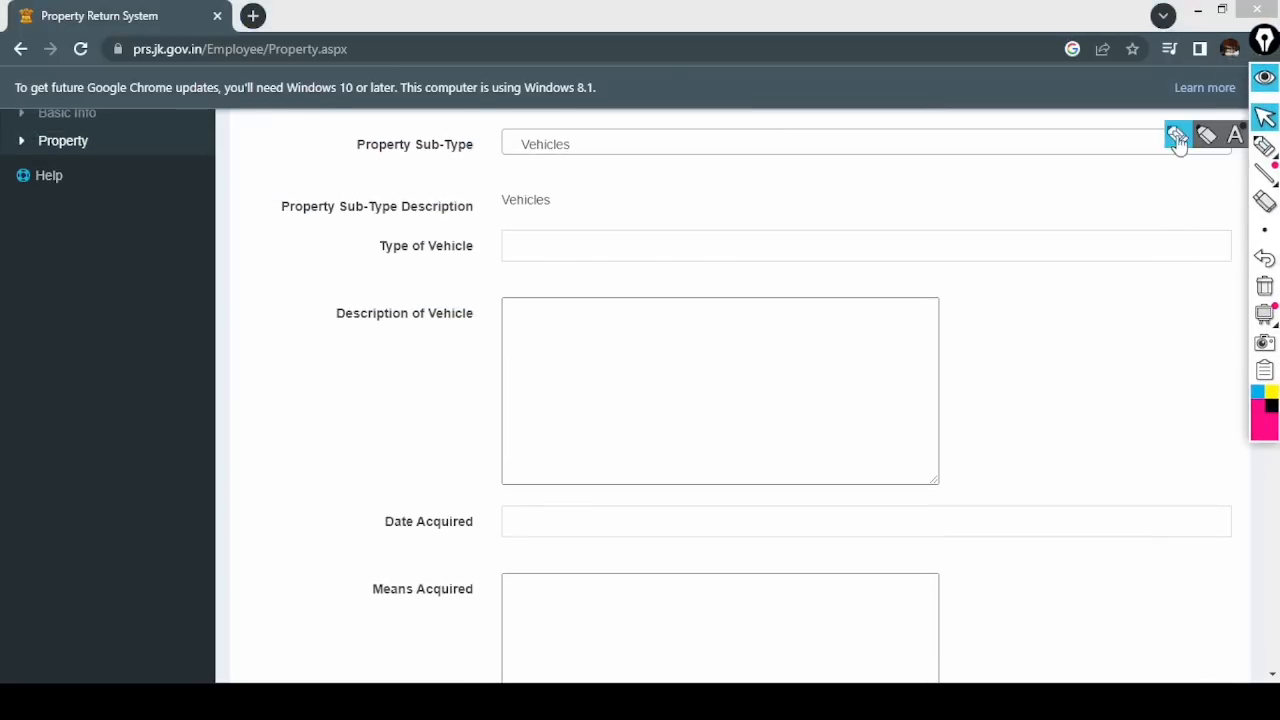
pyautogui.click(1264, 134)
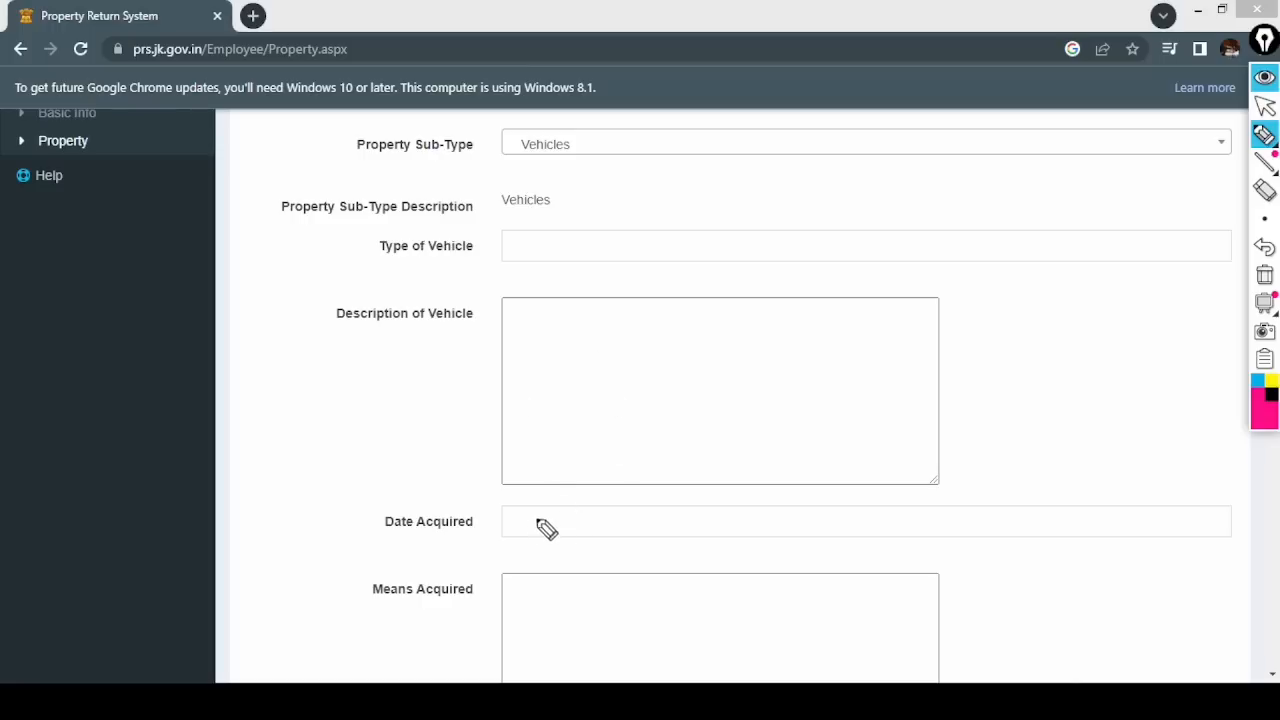
pyautogui.moveTo(391, 533); pyautogui.dragTo(483, 524)
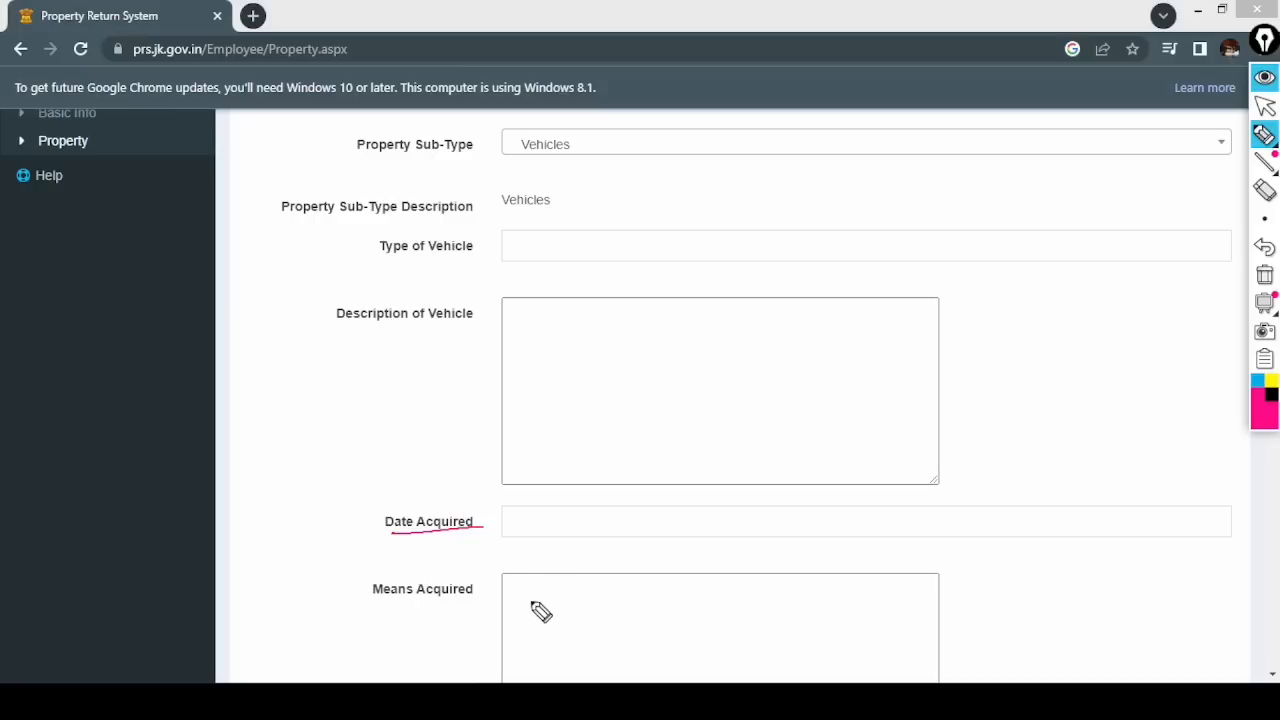
# - Handwrite 'Inherited/Gifted/Leased etc.' in the Mode Of Acquisition box
pyautogui.click(1264, 283)
pyautogui.click(1265, 105)
pyautogui.moveTo(1273, 677); pyautogui.dragTo(1273, 677)
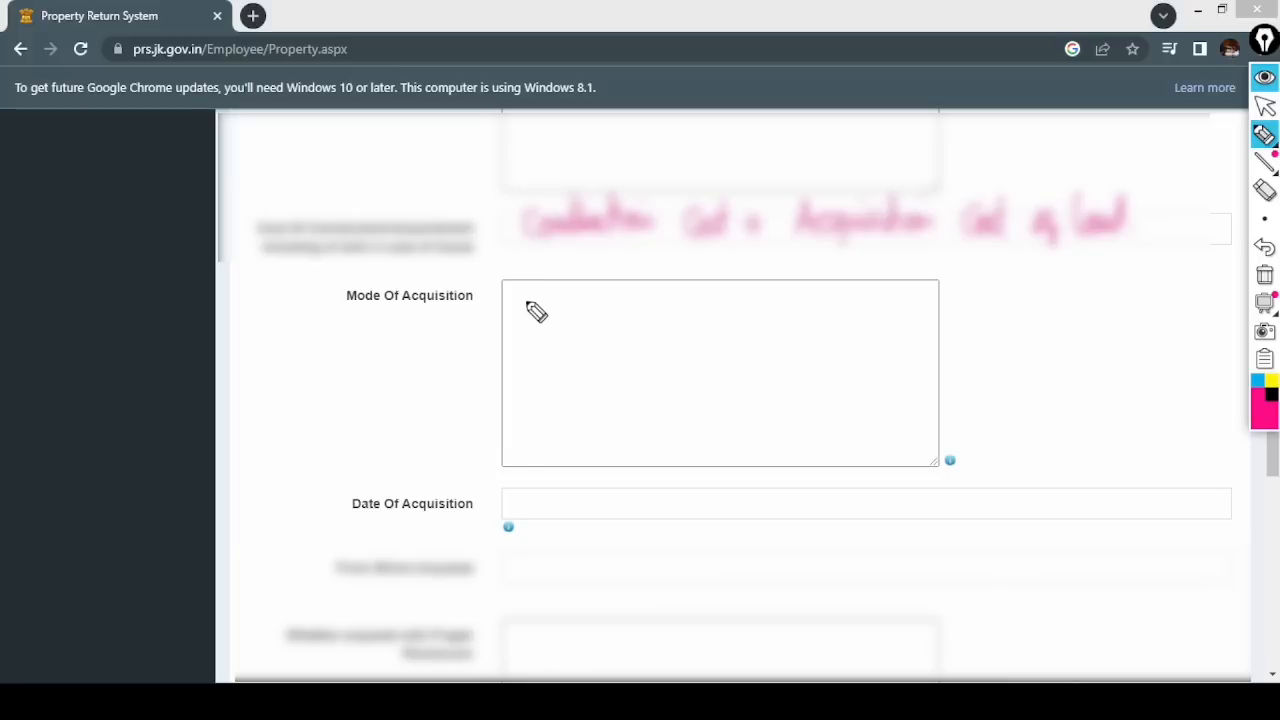
pyautogui.moveTo(530, 300)
pyautogui.mouseDown()
pyautogui.moveTo(598, 294)
pyautogui.moveTo(714, 323)
pyautogui.moveTo(669, 323)
pyautogui.moveTo(712, 280)
pyautogui.moveTo(748, 290)
pyautogui.moveTo(740, 352)
pyautogui.mouseUp()
pyautogui.moveTo(778, 292)
pyautogui.mouseDown()
pyautogui.moveTo(800, 316)
pyautogui.moveTo(843, 306)
pyautogui.moveTo(923, 329)
pyautogui.moveTo(921, 316)
pyautogui.mouseUp()
pyautogui.click(926, 311)
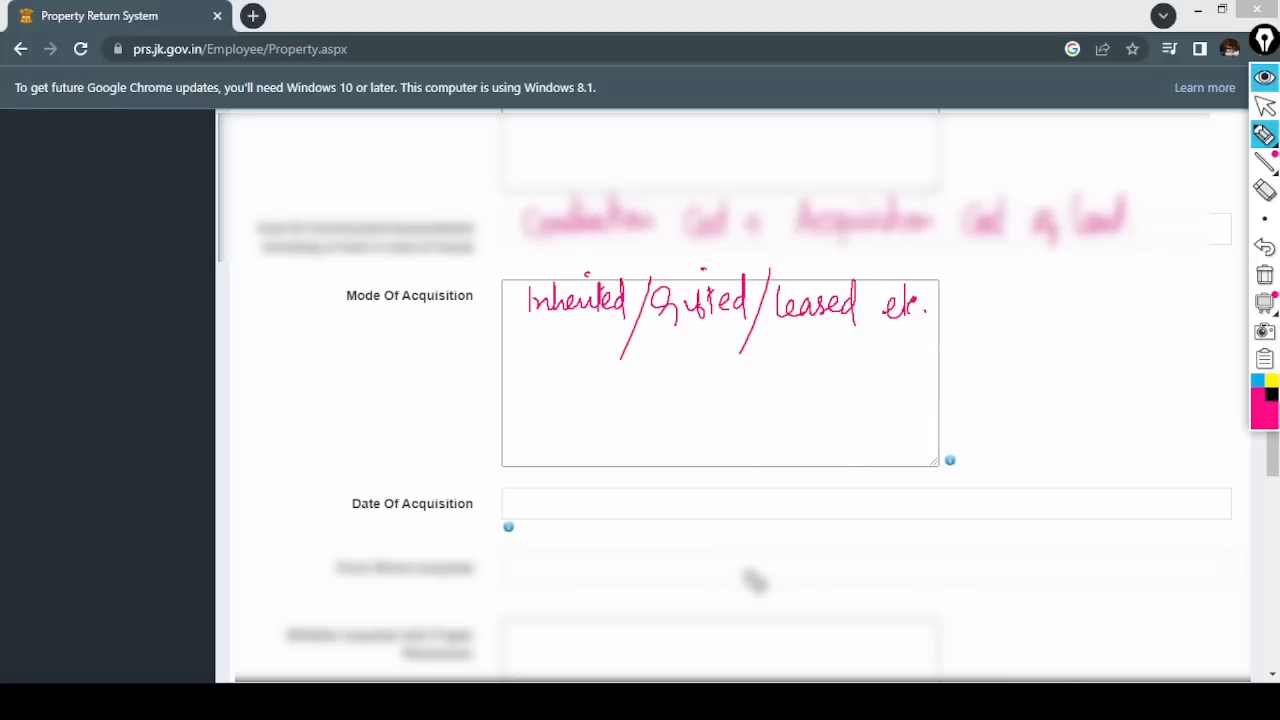
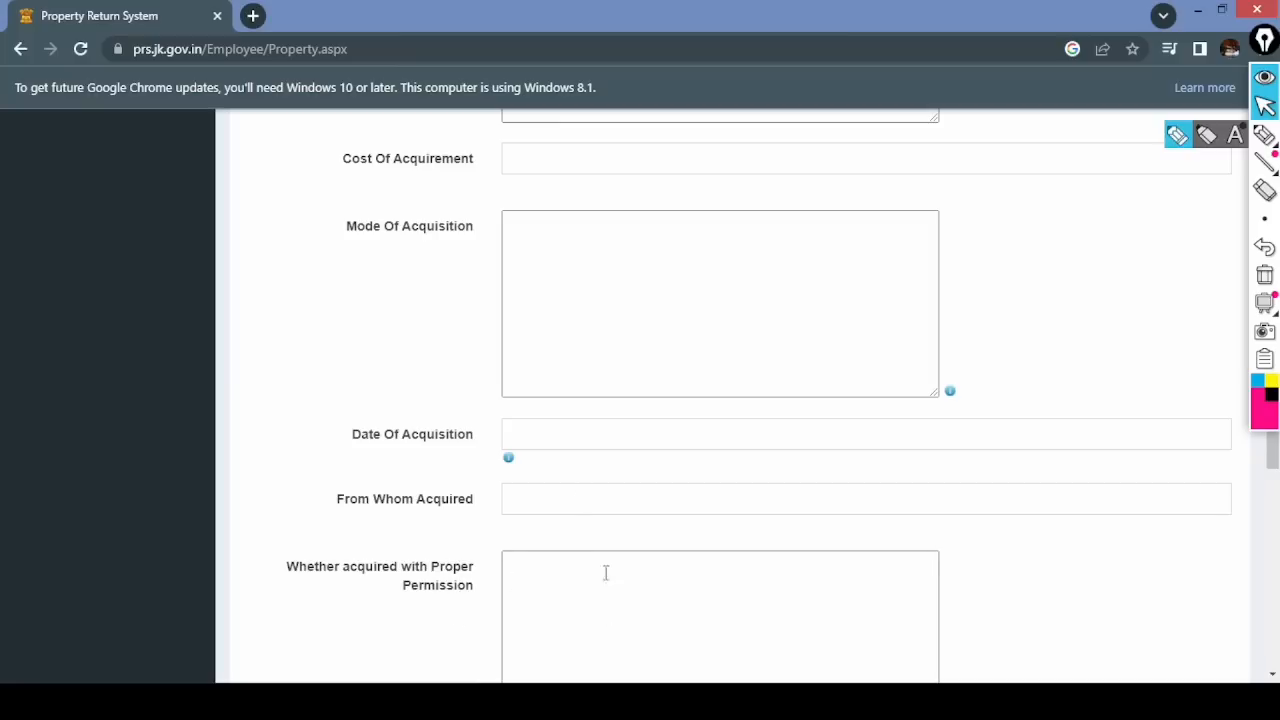
# - Scroll to the bottom of the vehicle form, ring the Save step in red, then erase it
pyautogui.scroll(-3, 1271, 677)
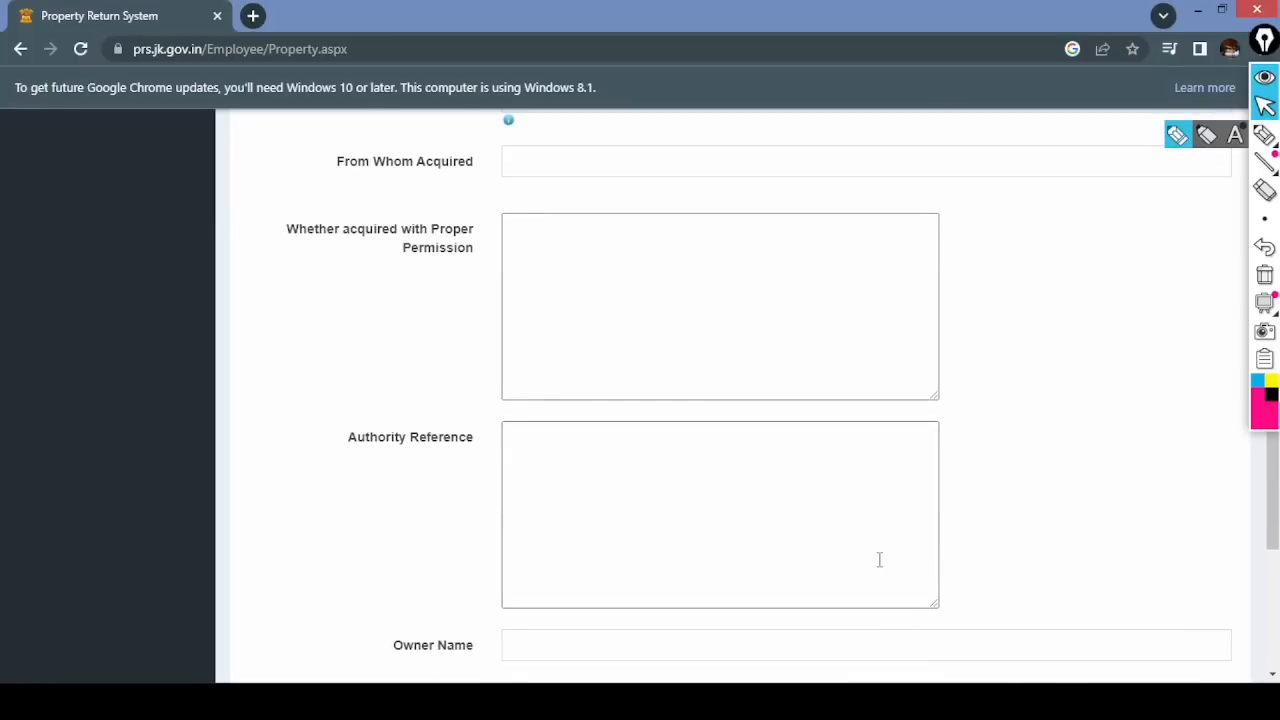
pyautogui.scroll(-2, 1271, 676)
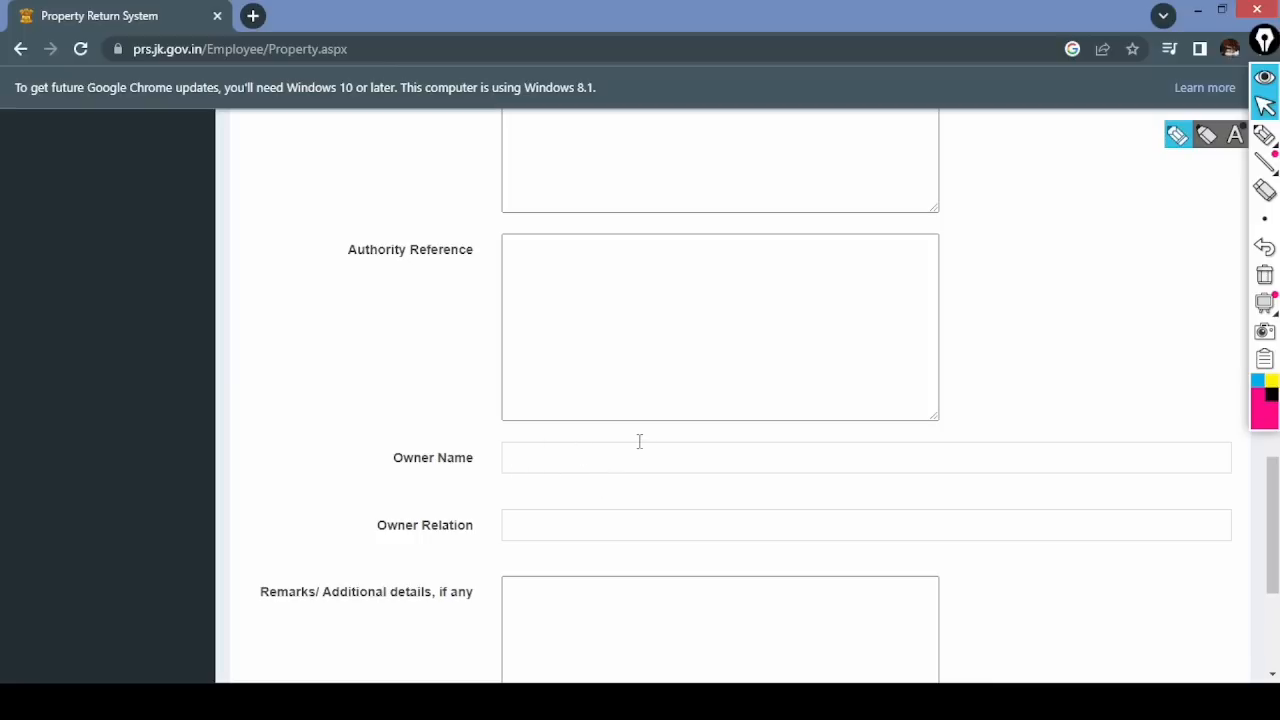
pyautogui.click(1270, 676)
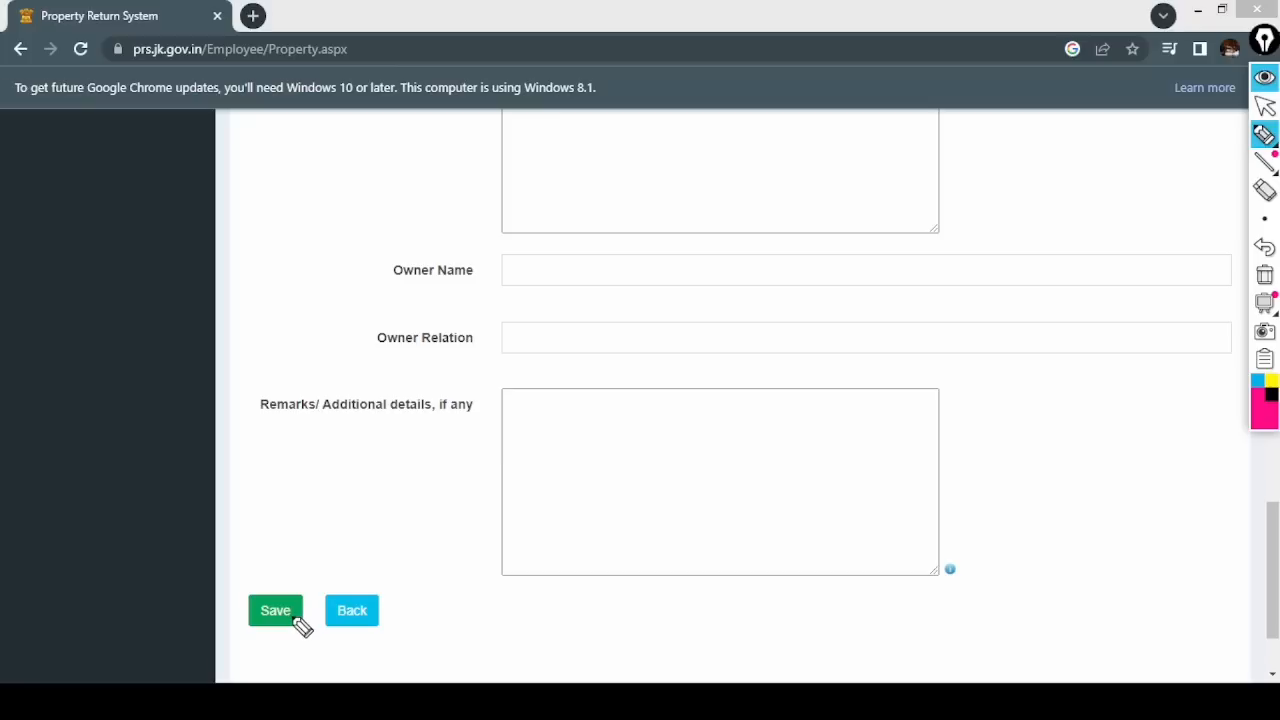
pyautogui.moveTo(262, 582)
pyautogui.mouseDown()
pyautogui.moveTo(250, 615)
pyautogui.moveTo(300, 585)
pyautogui.mouseUp()
pyautogui.click(1265, 106)
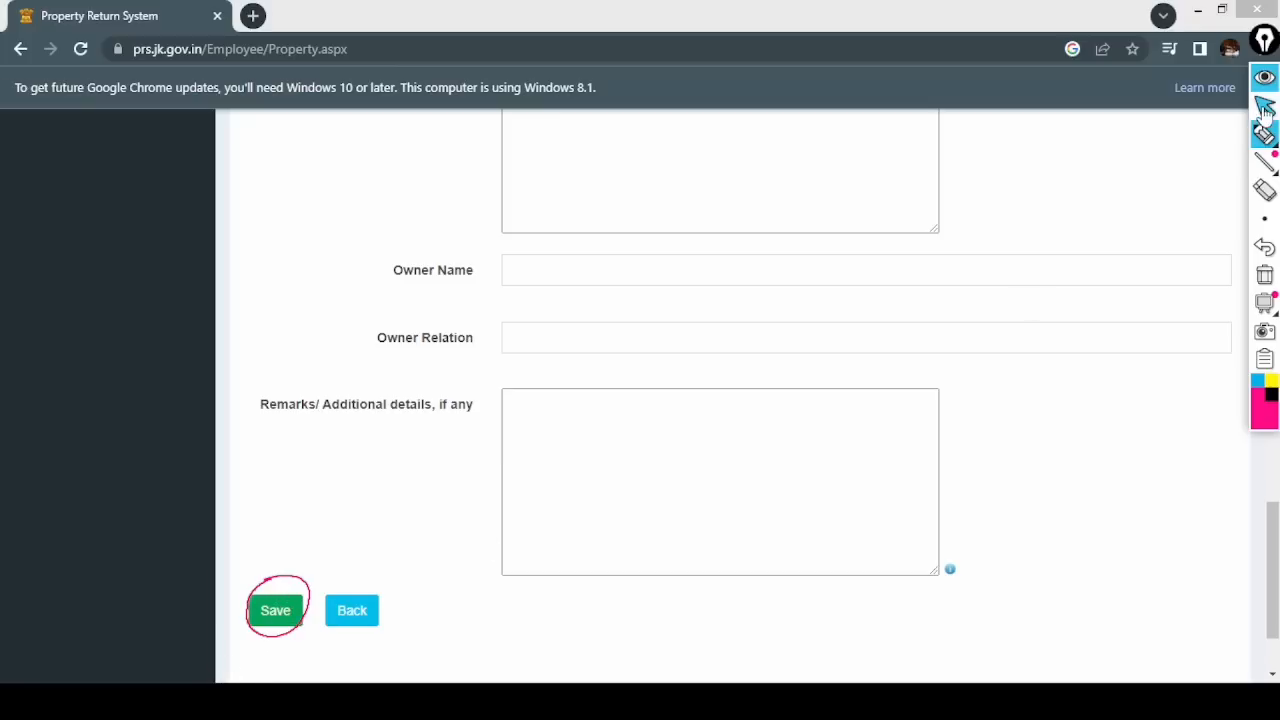
pyautogui.click(1266, 285)
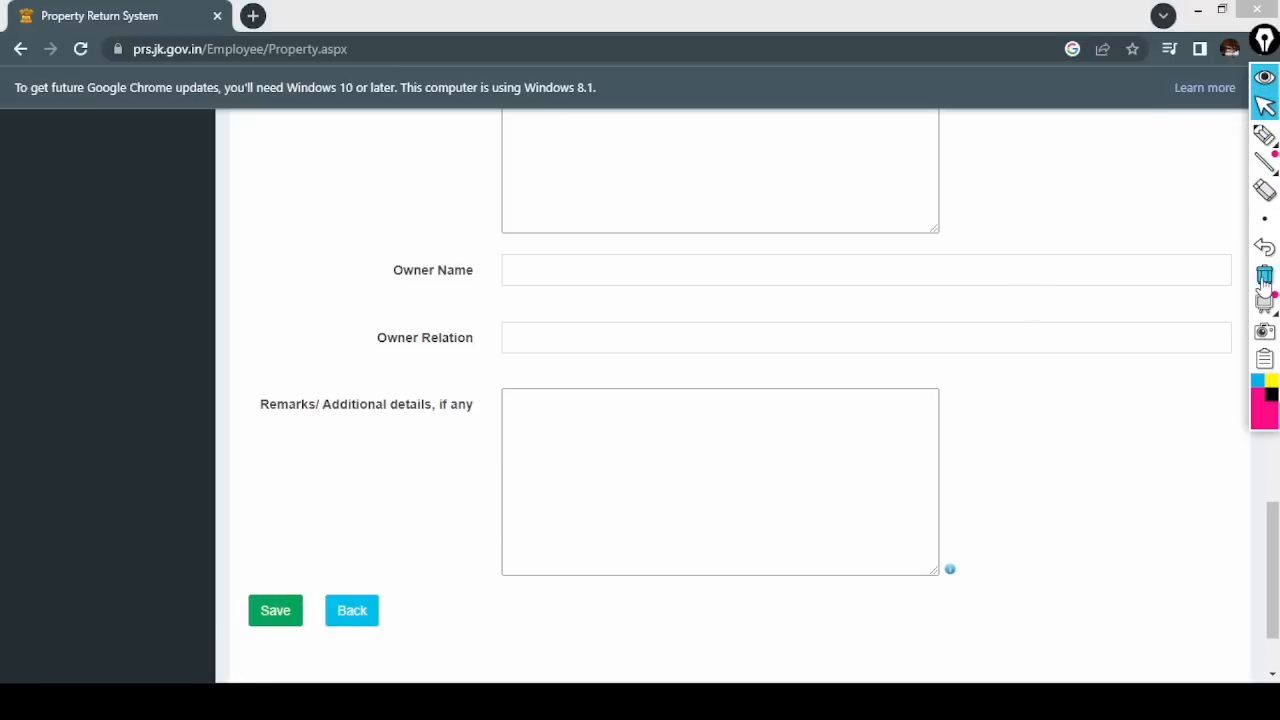
pyautogui.moveTo(1274, 600); pyautogui.dragTo(1275, 510)
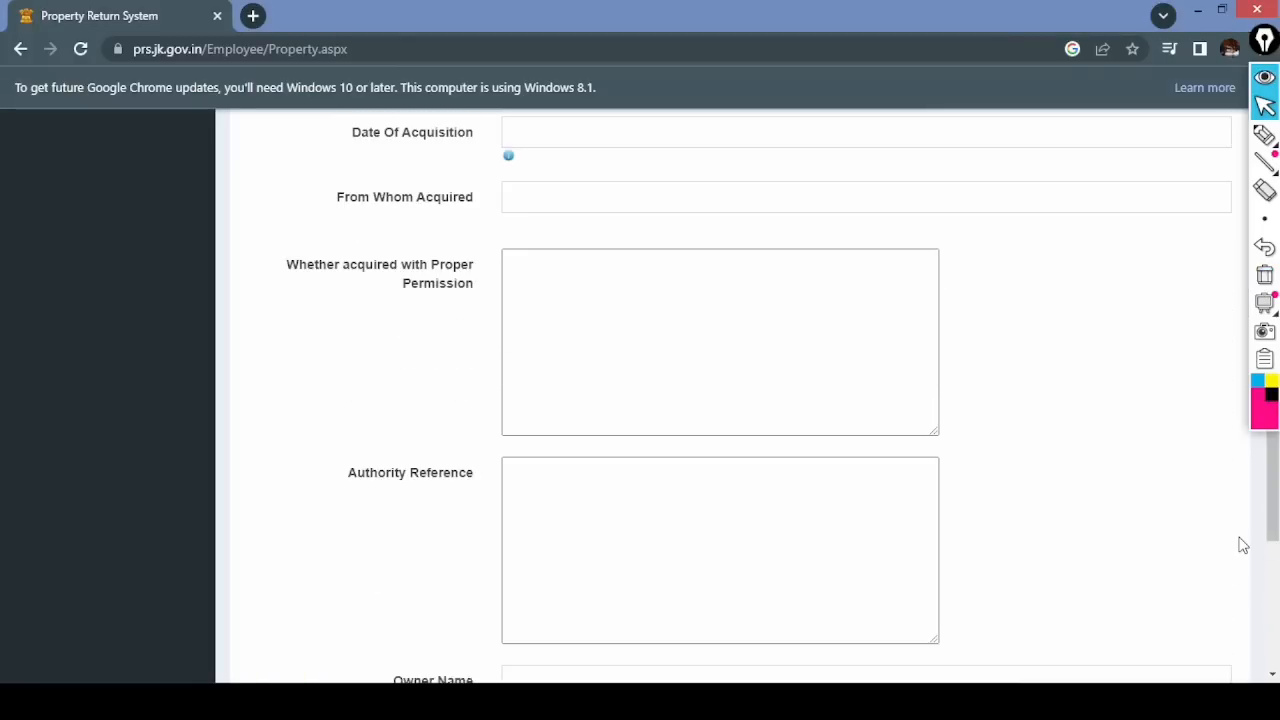
pyautogui.scroll(10, 1240, 540)
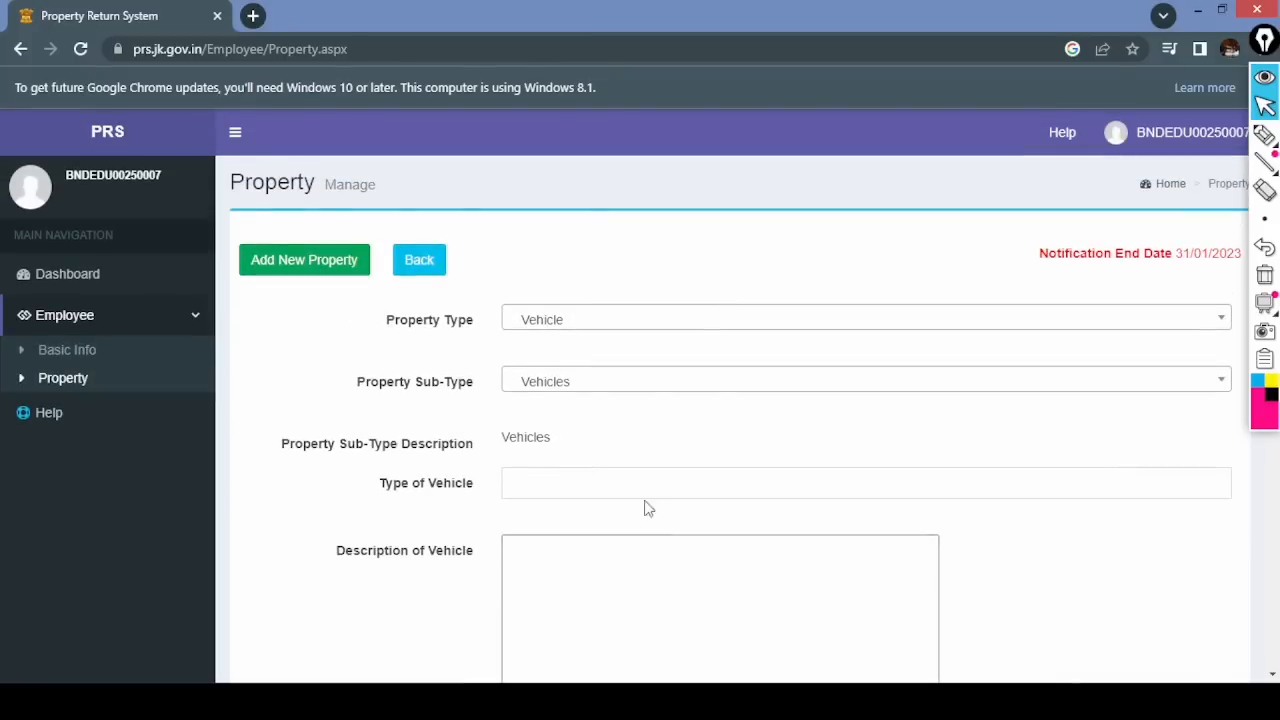
# - Start a new property entry as Immovable Property with sub-type Building Commercial Or Residential
pyautogui.click(306, 264)
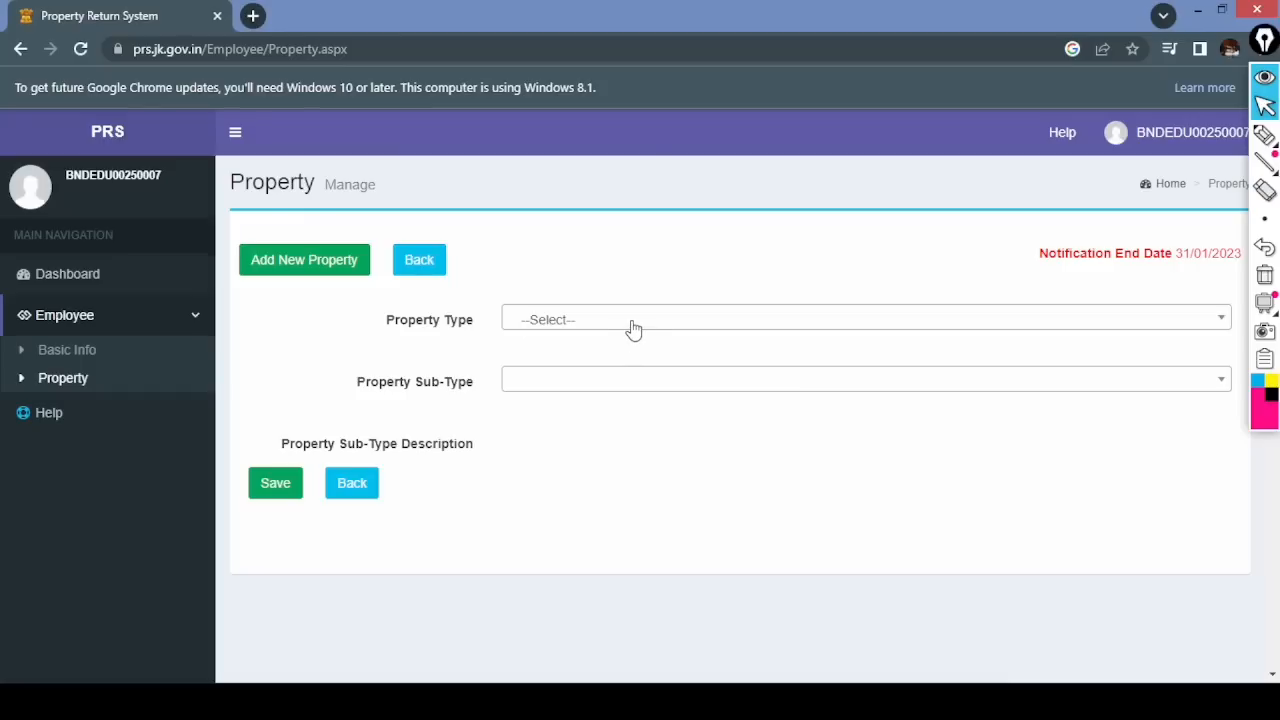
pyautogui.click(634, 320)
pyautogui.click(586, 469)
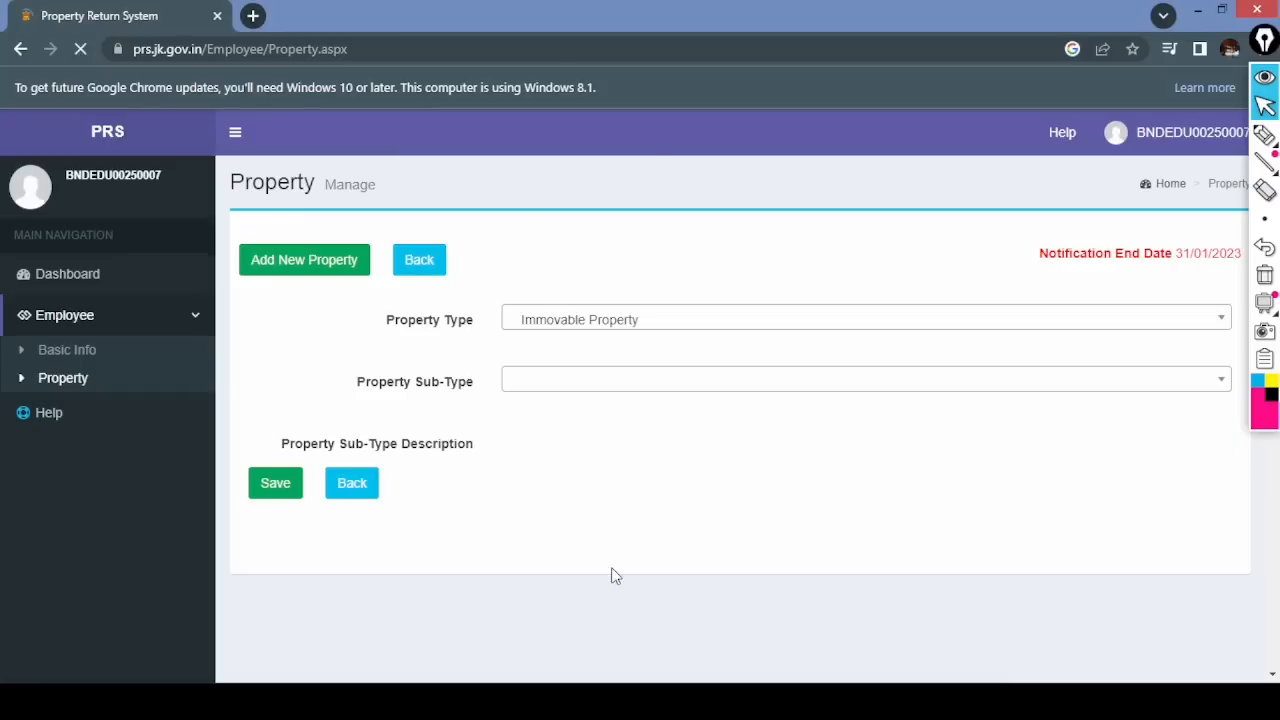
pyautogui.click(601, 386)
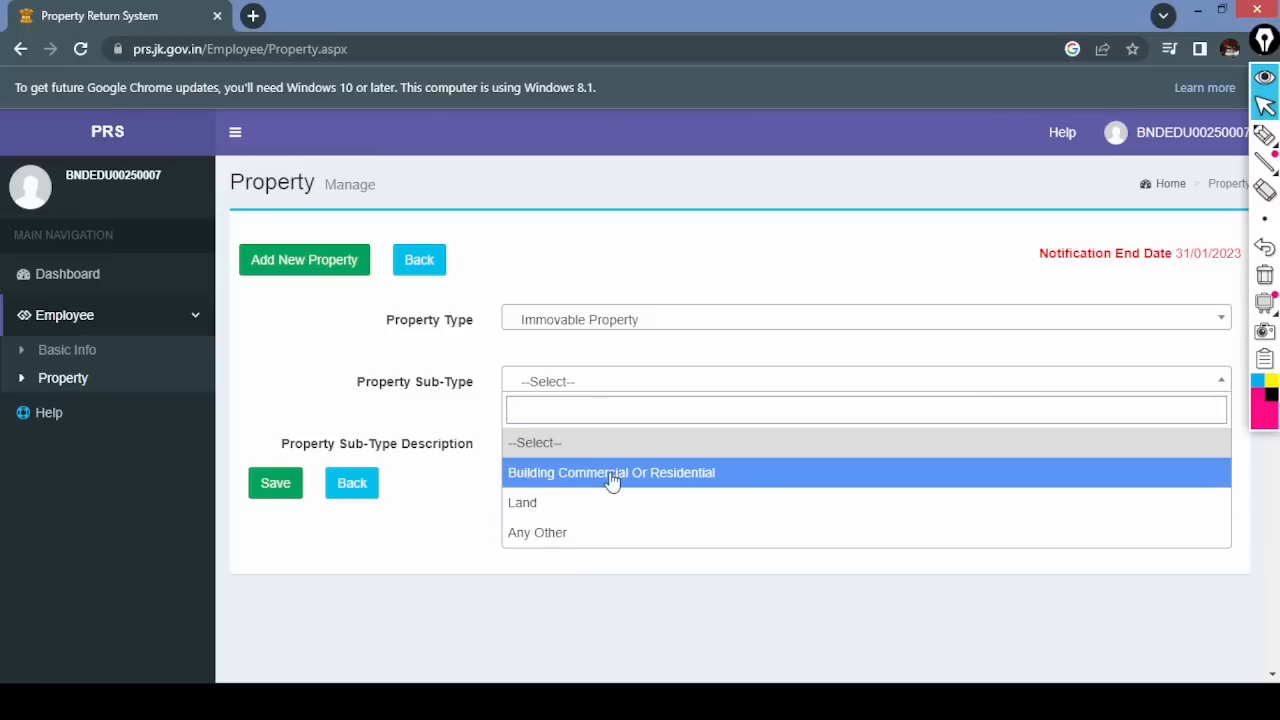
pyautogui.click(614, 481)
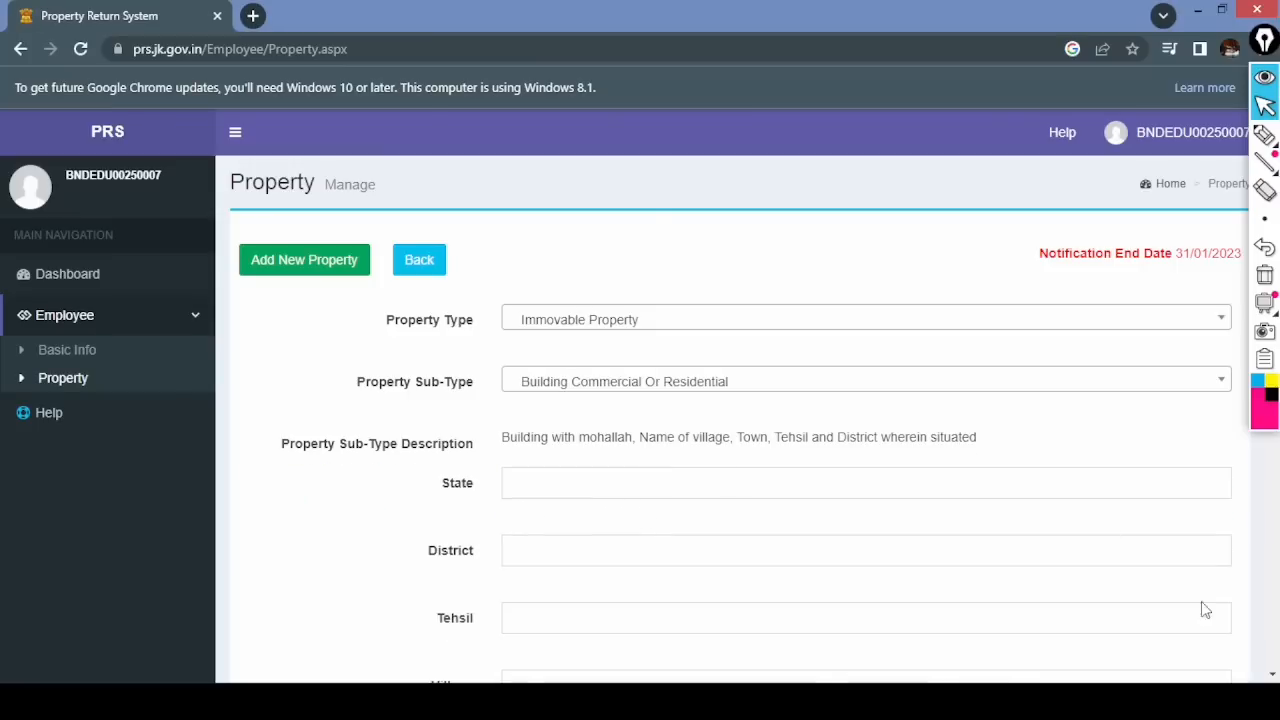
pyautogui.scroll(-4, 1272, 676)
pyautogui.moveTo(1265, 135)
pyautogui.click(1178, 135)
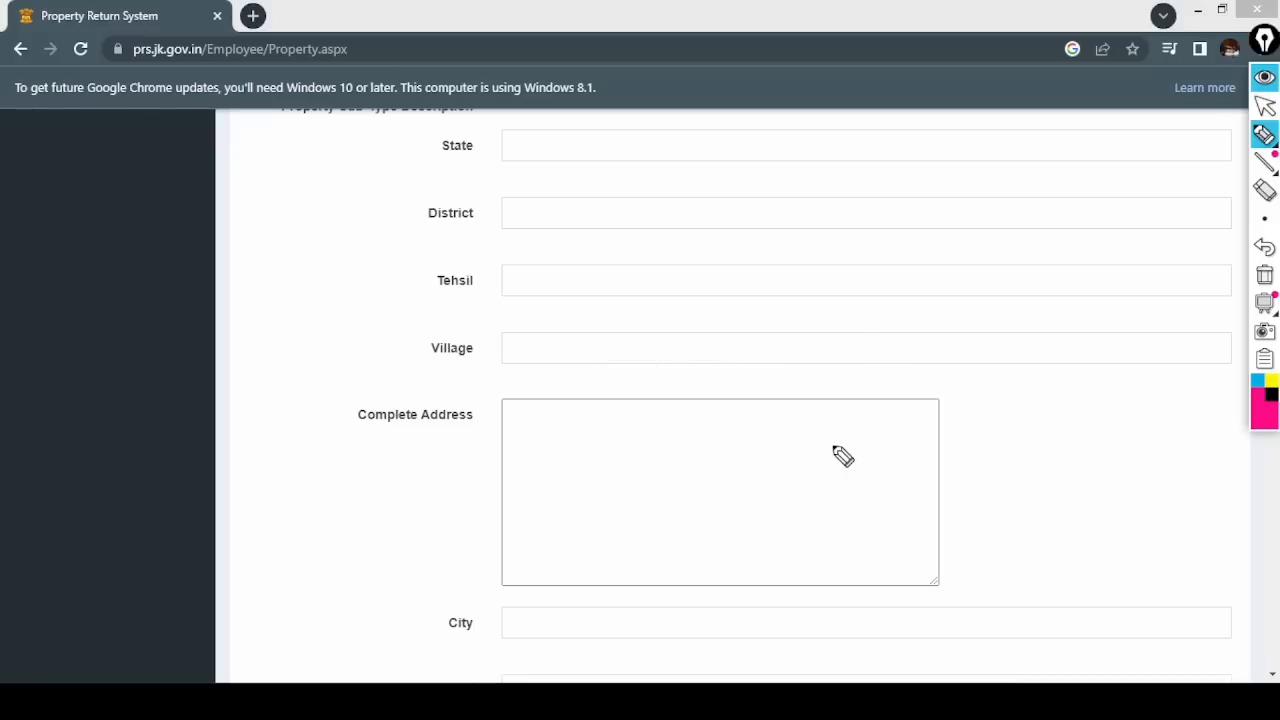
pyautogui.click(1265, 106)
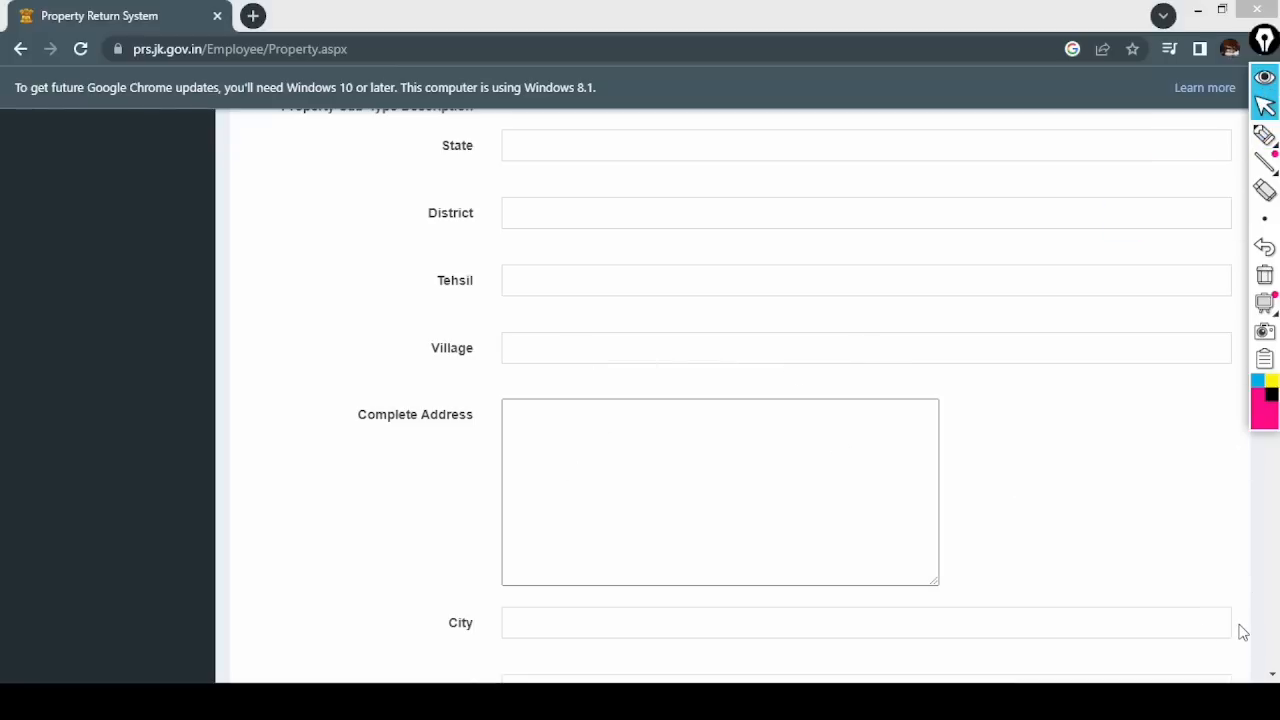
pyautogui.click(1272, 675)
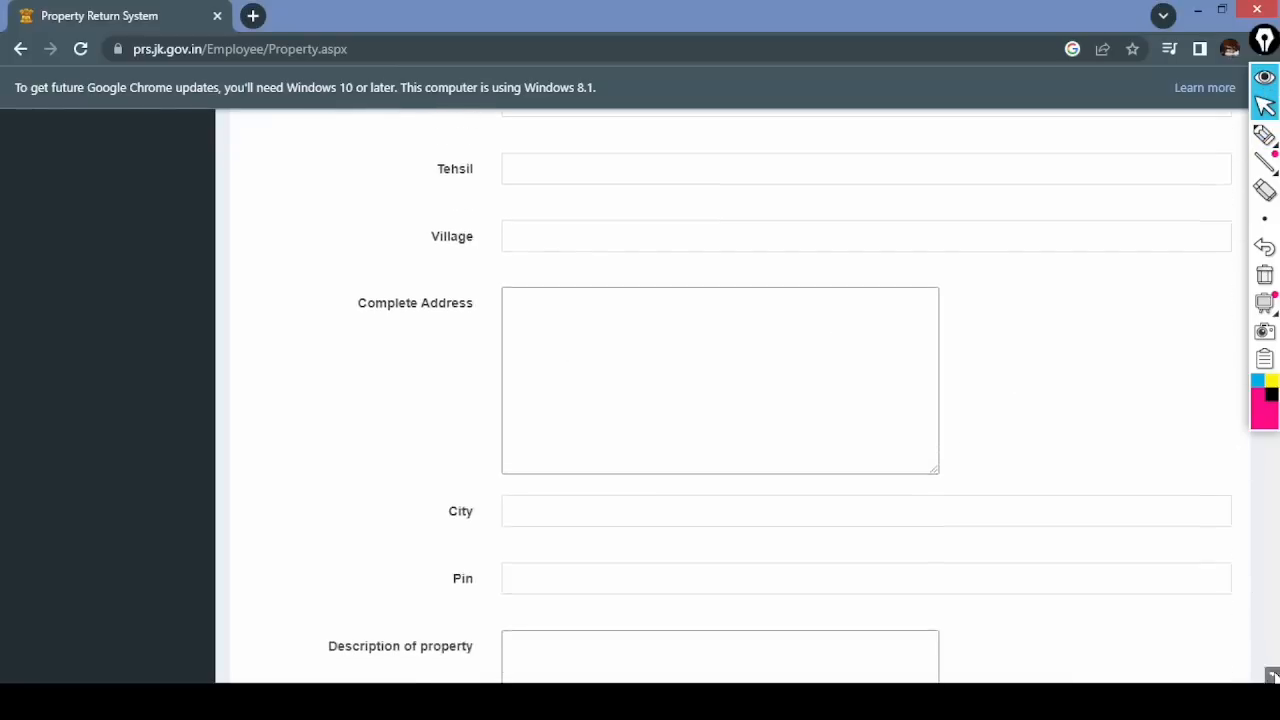
pyautogui.click(1272, 675)
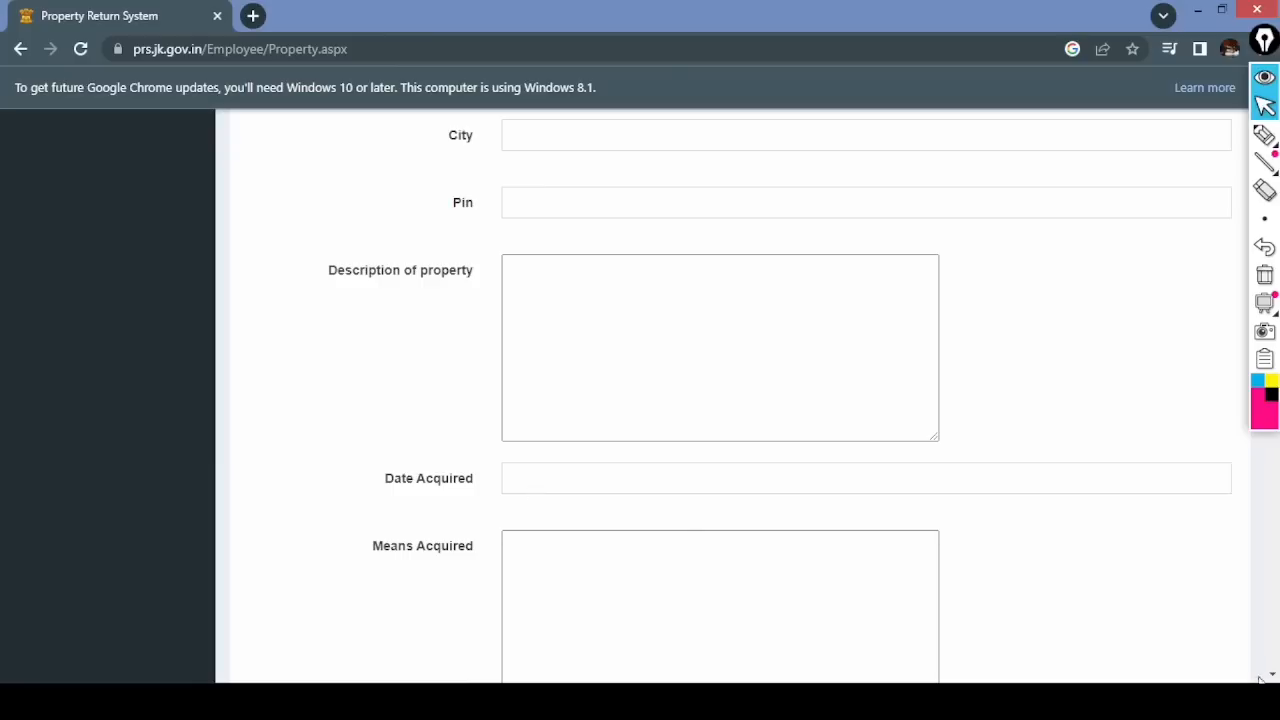
pyautogui.scroll(-4, 1270, 676)
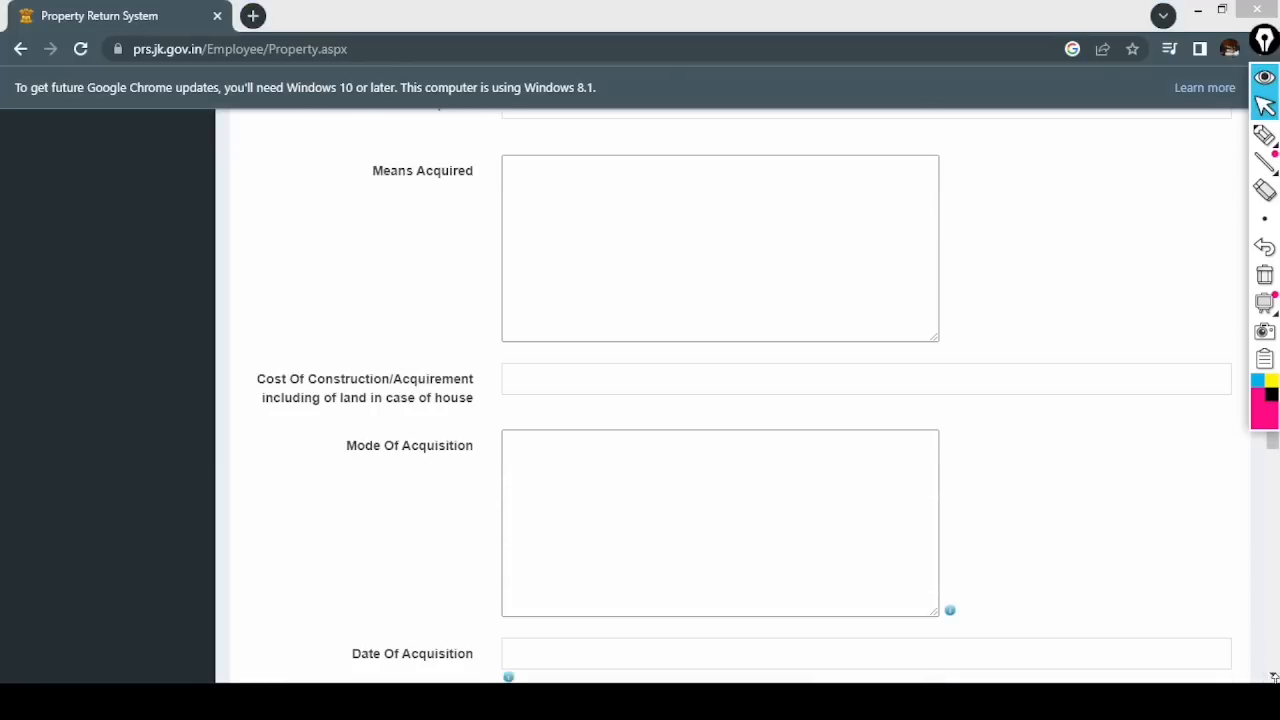
pyautogui.click(1272, 676)
pyautogui.click(1272, 676)
pyautogui.click(1272, 676)
pyautogui.click(1272, 676)
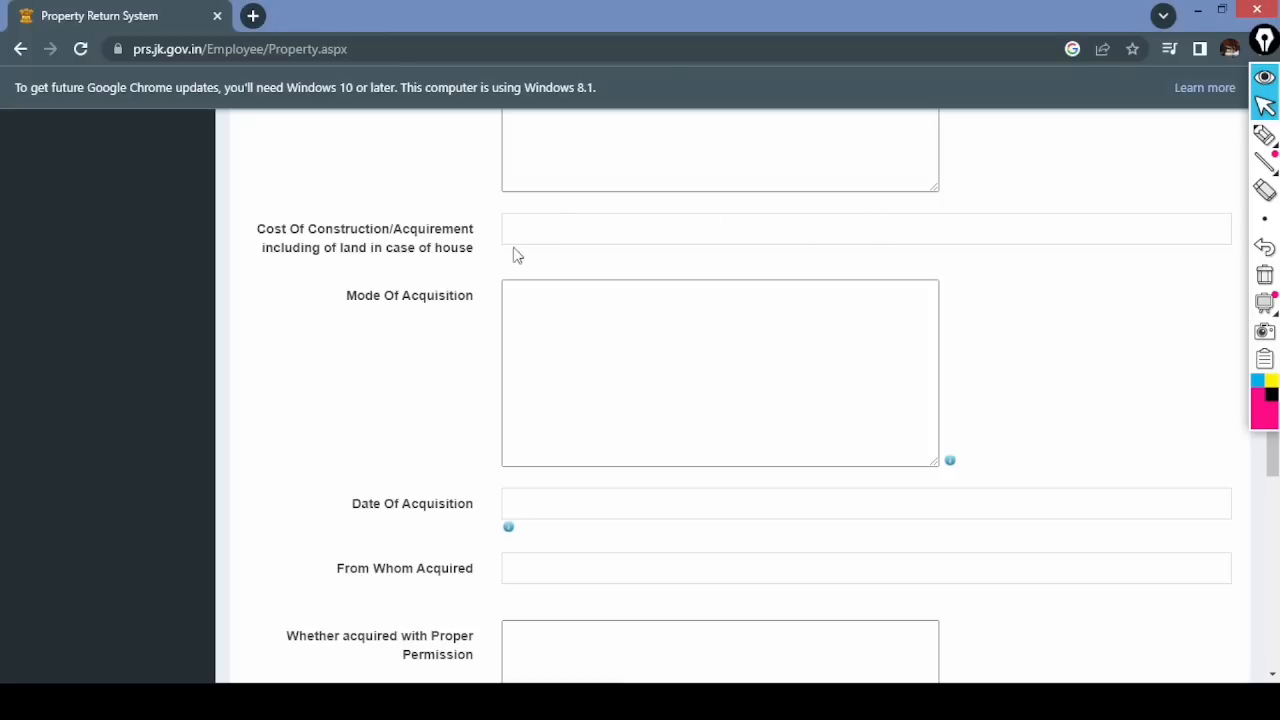
# - Handwrite a cost note and 'Inherited/Gifted/leased etc.' for acquisition mode, bracket it, then erase all notes
pyautogui.click(1265, 135)
pyautogui.moveTo(537, 216)
pyautogui.mouseDown()
pyautogui.moveTo(566, 230)
pyautogui.moveTo(660, 216)
pyautogui.moveTo(709, 229)
pyautogui.moveTo(731, 209)
pyautogui.moveTo(754, 218)
pyautogui.moveTo(752, 238)
pyautogui.moveTo(889, 220)
pyautogui.moveTo(990, 244)
pyautogui.moveTo(1018, 222)
pyautogui.moveTo(1127, 237)
pyautogui.mouseUp()
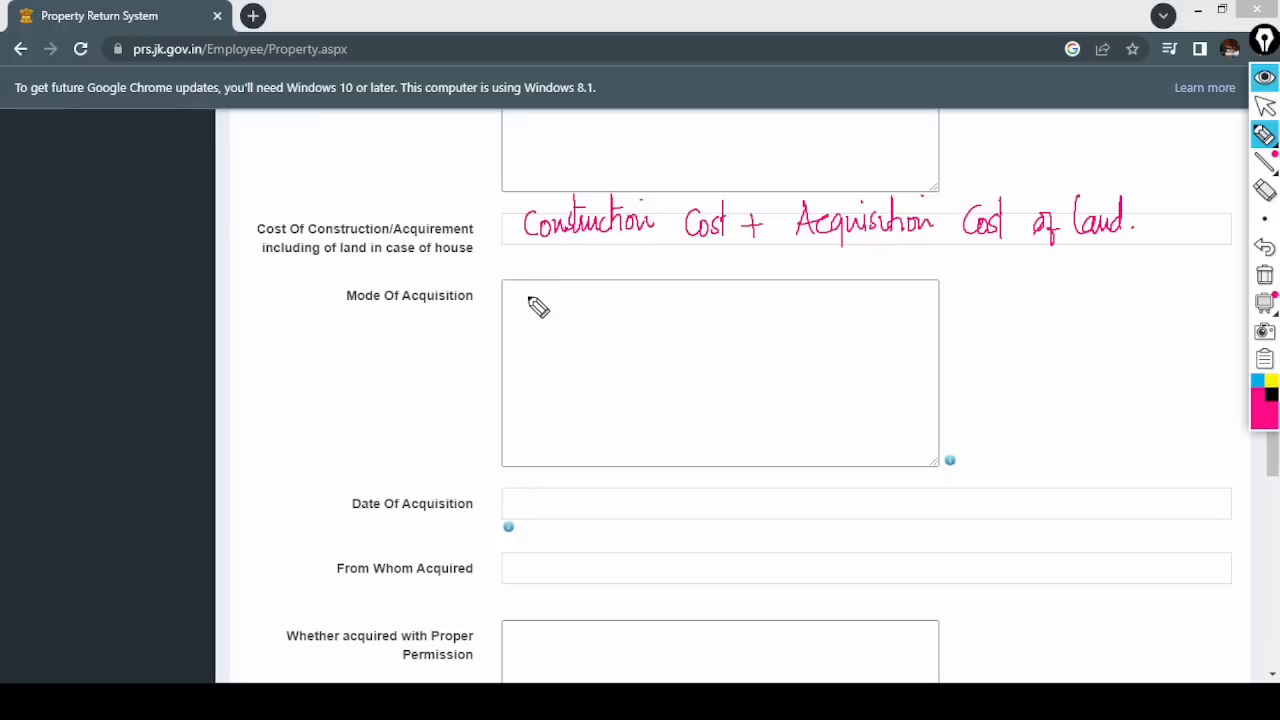
pyautogui.moveTo(540, 312)
pyautogui.mouseDown()
pyautogui.moveTo(537, 322)
pyautogui.moveTo(600, 312)
pyautogui.moveTo(612, 298)
pyautogui.moveTo(623, 317)
pyautogui.moveTo(654, 286)
pyautogui.moveTo(680, 314)
pyautogui.moveTo(746, 300)
pyautogui.moveTo(740, 353)
pyautogui.mouseUp()
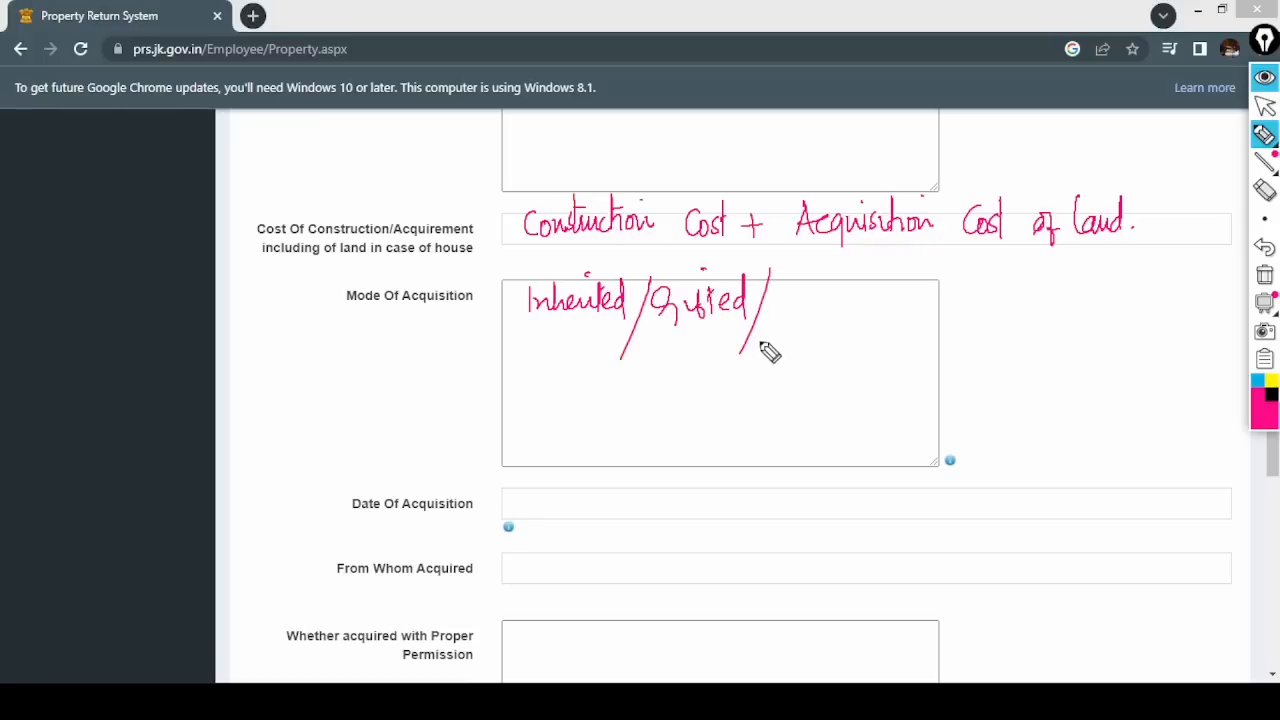
pyautogui.moveTo(781, 290)
pyautogui.mouseDown()
pyautogui.moveTo(823, 317)
pyautogui.moveTo(860, 286)
pyautogui.moveTo(926, 312)
pyautogui.mouseUp()
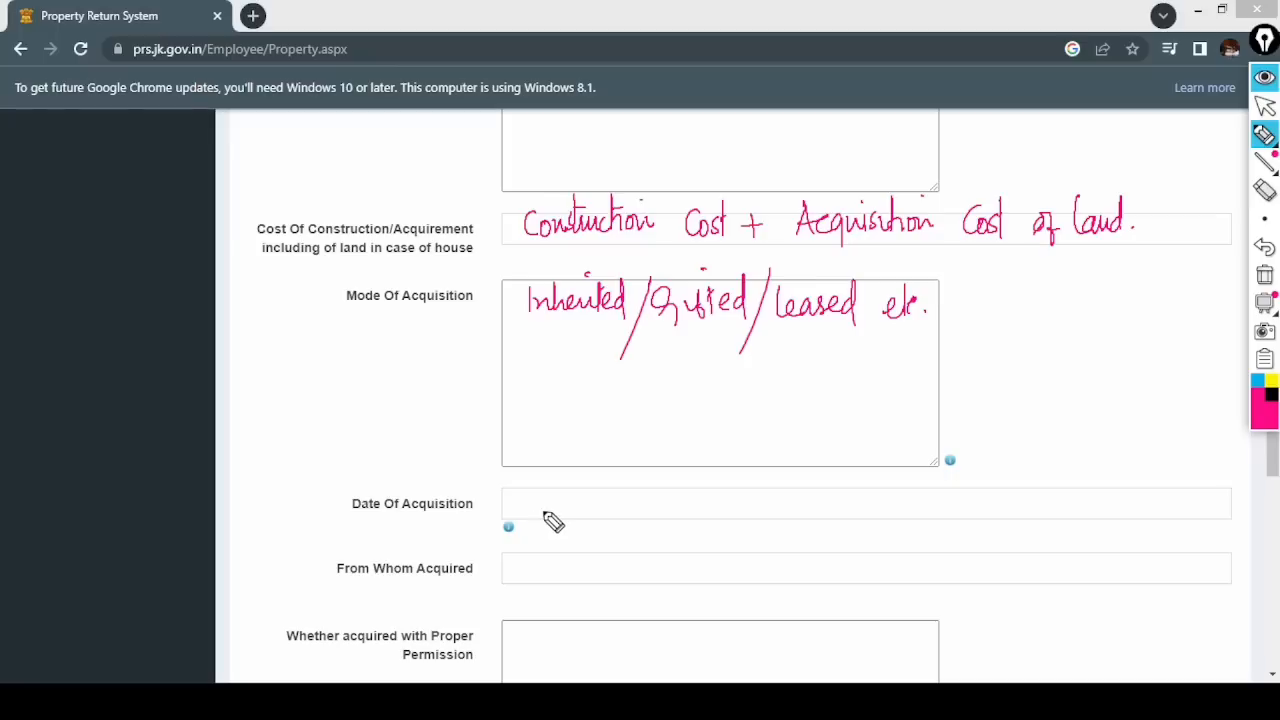
pyautogui.moveTo(554, 326); pyautogui.dragTo(884, 334)
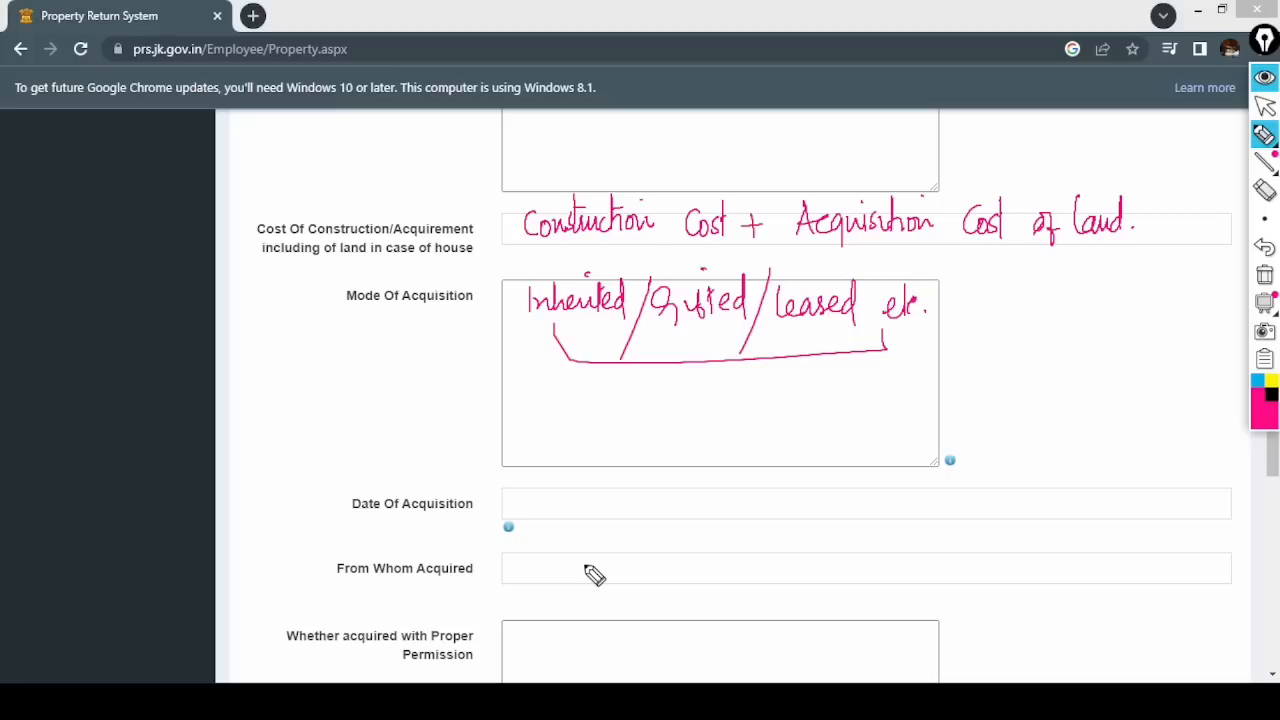
pyautogui.click(1266, 284)
# - At the form bottom, underline Annual Income From Property and Remarks, circle Save, then clear the marks
pyautogui.scroll(-3, 1272, 676)
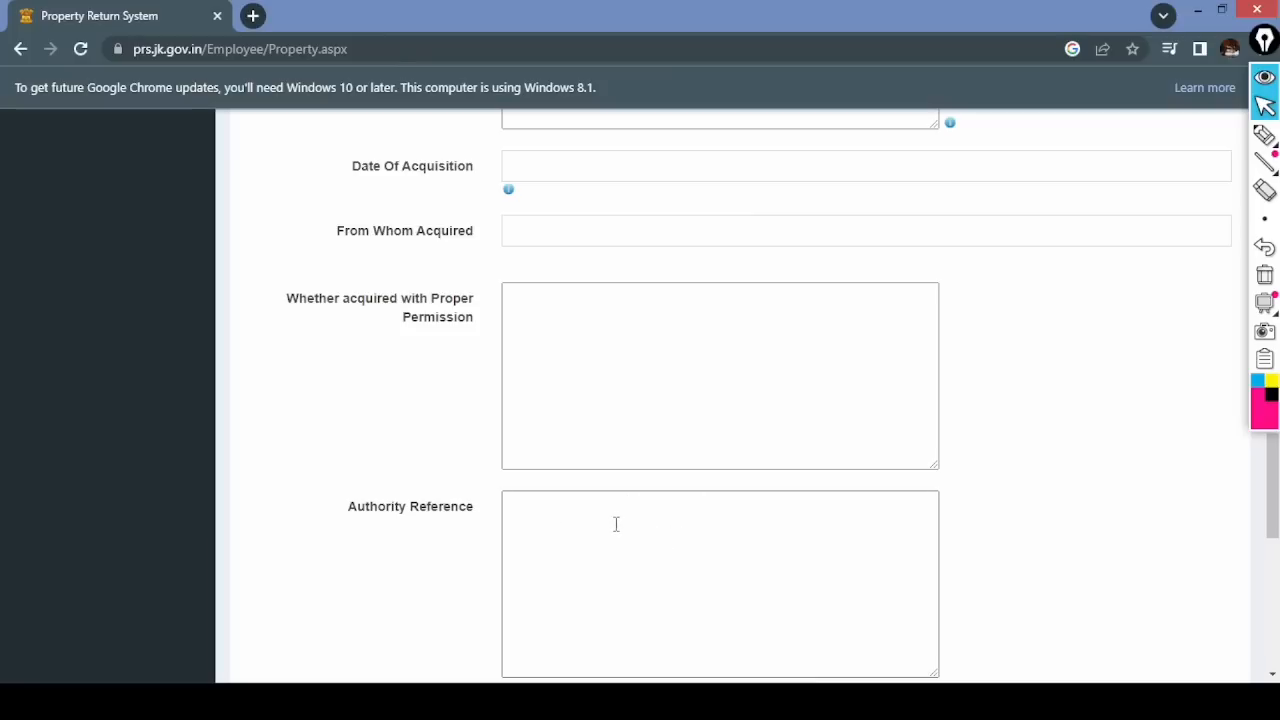
pyautogui.click(1265, 160)
pyautogui.click(1272, 675)
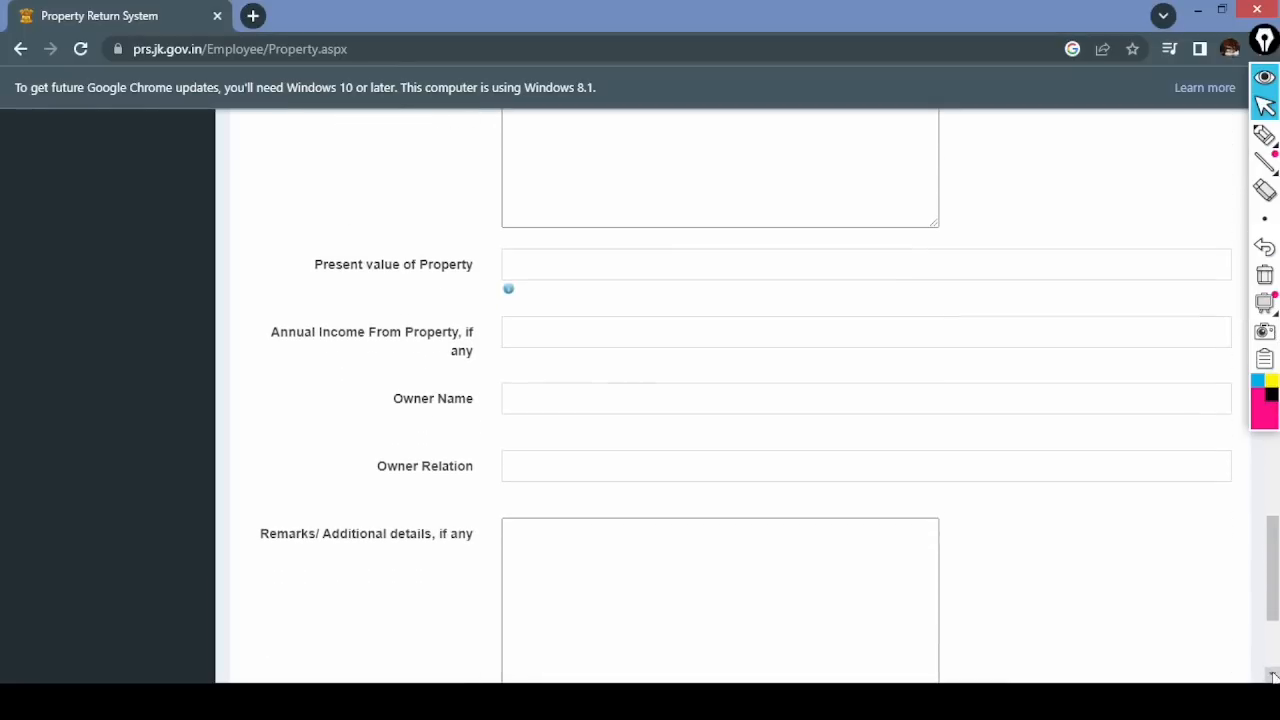
pyautogui.click(1265, 135)
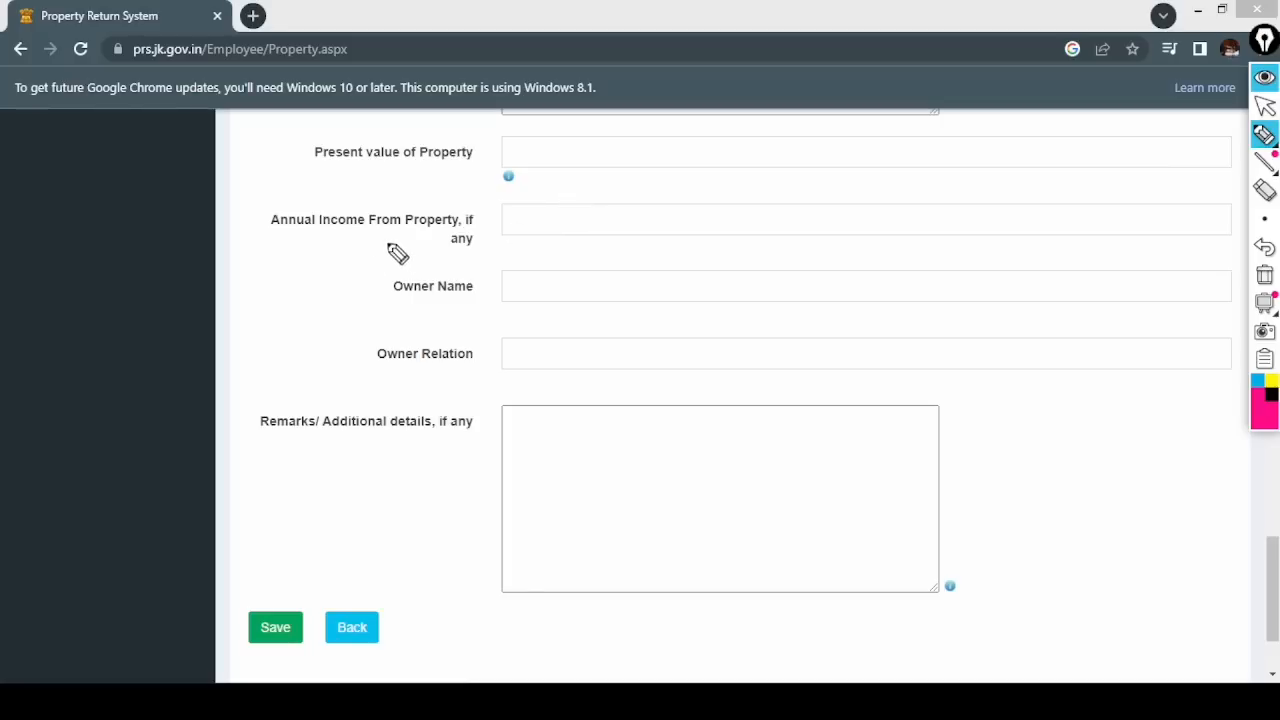
pyautogui.moveTo(271, 231); pyautogui.dragTo(450, 226)
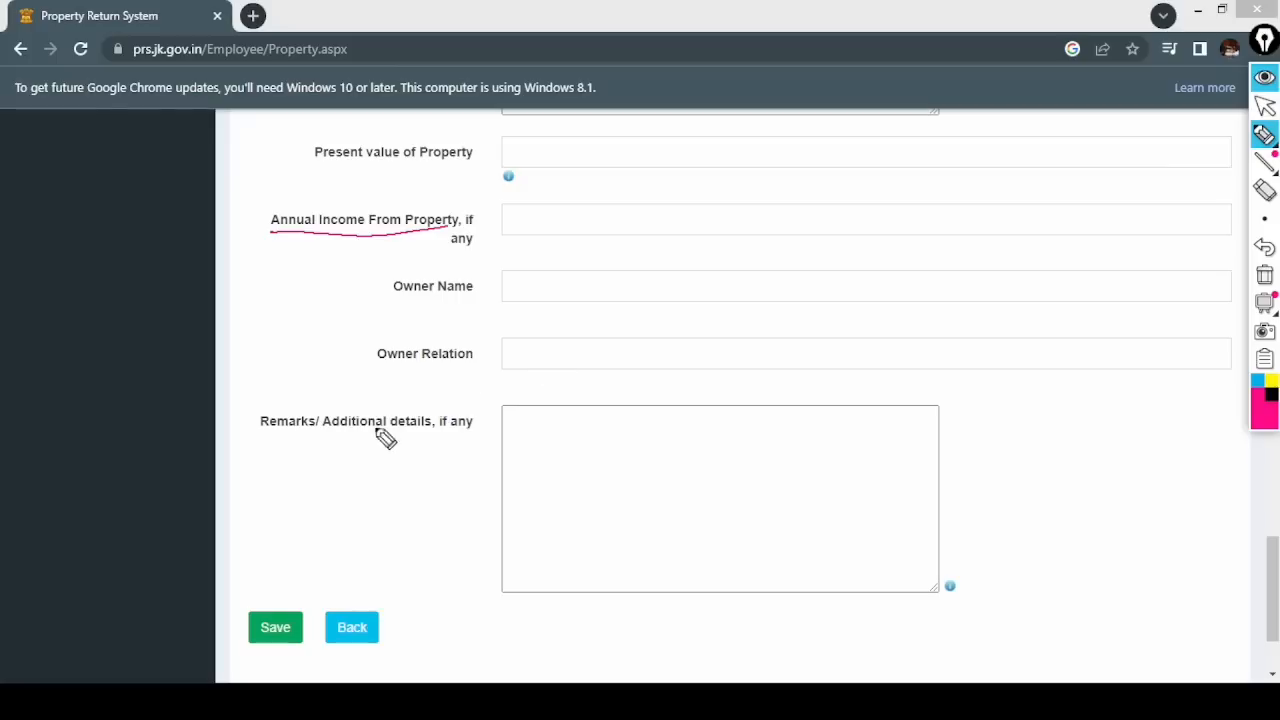
pyautogui.moveTo(284, 437); pyautogui.dragTo(406, 437)
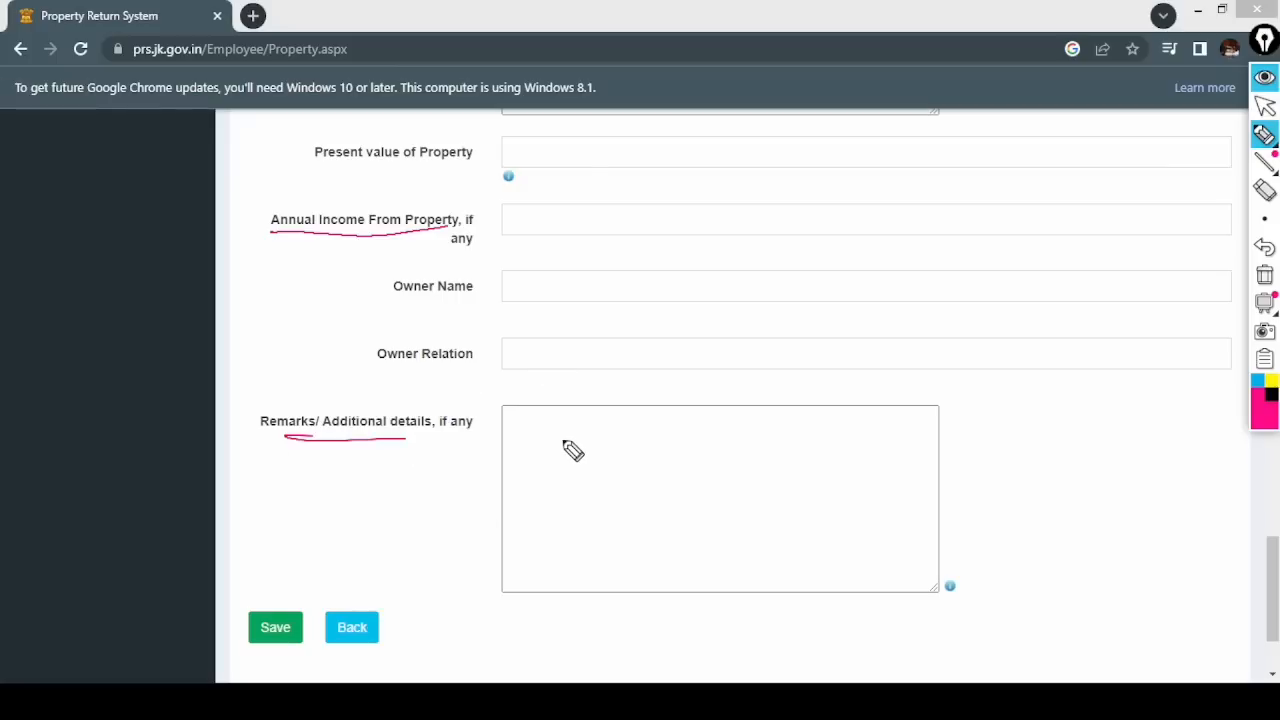
pyautogui.moveTo(276, 586); pyautogui.dragTo(262, 587)
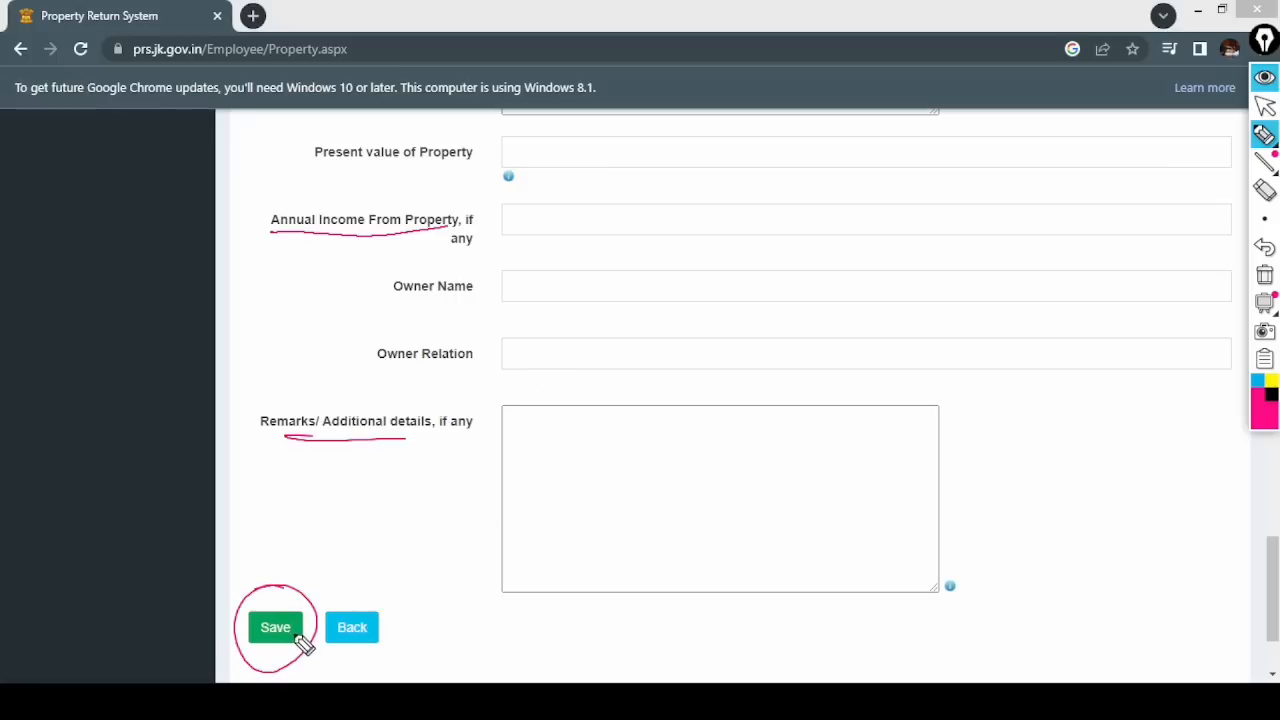
pyautogui.click(1265, 105)
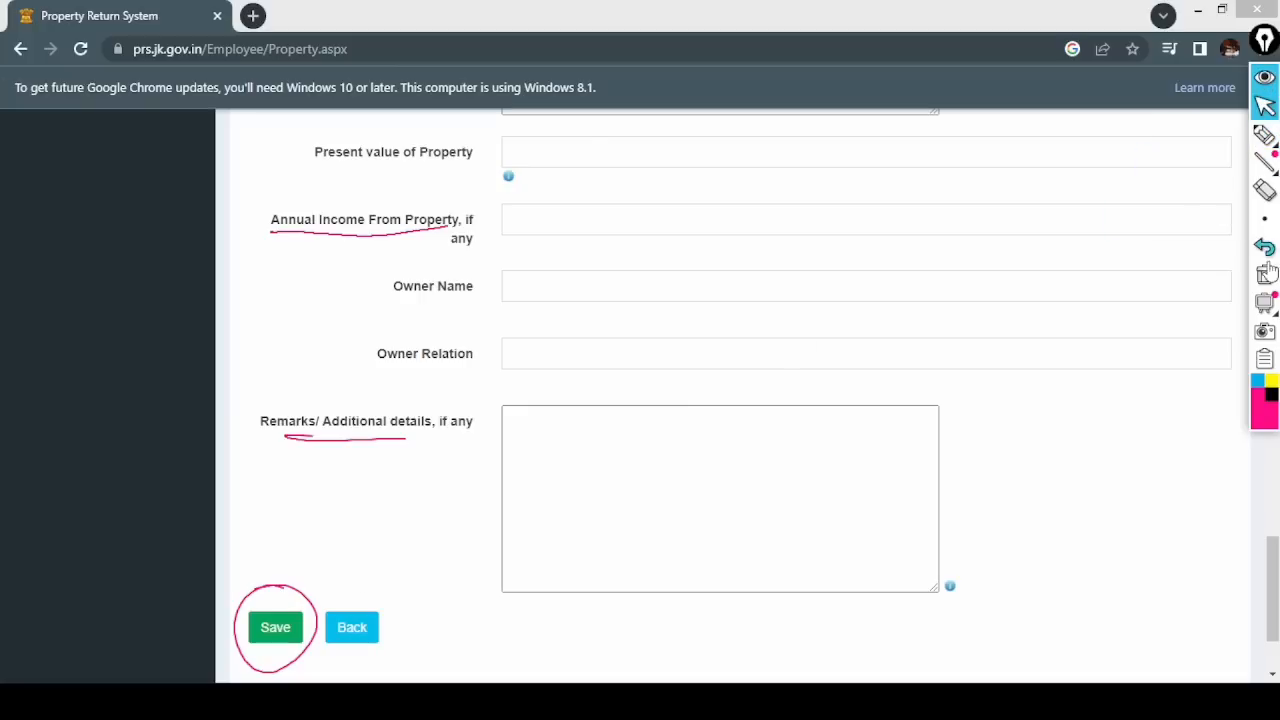
pyautogui.click(1265, 275)
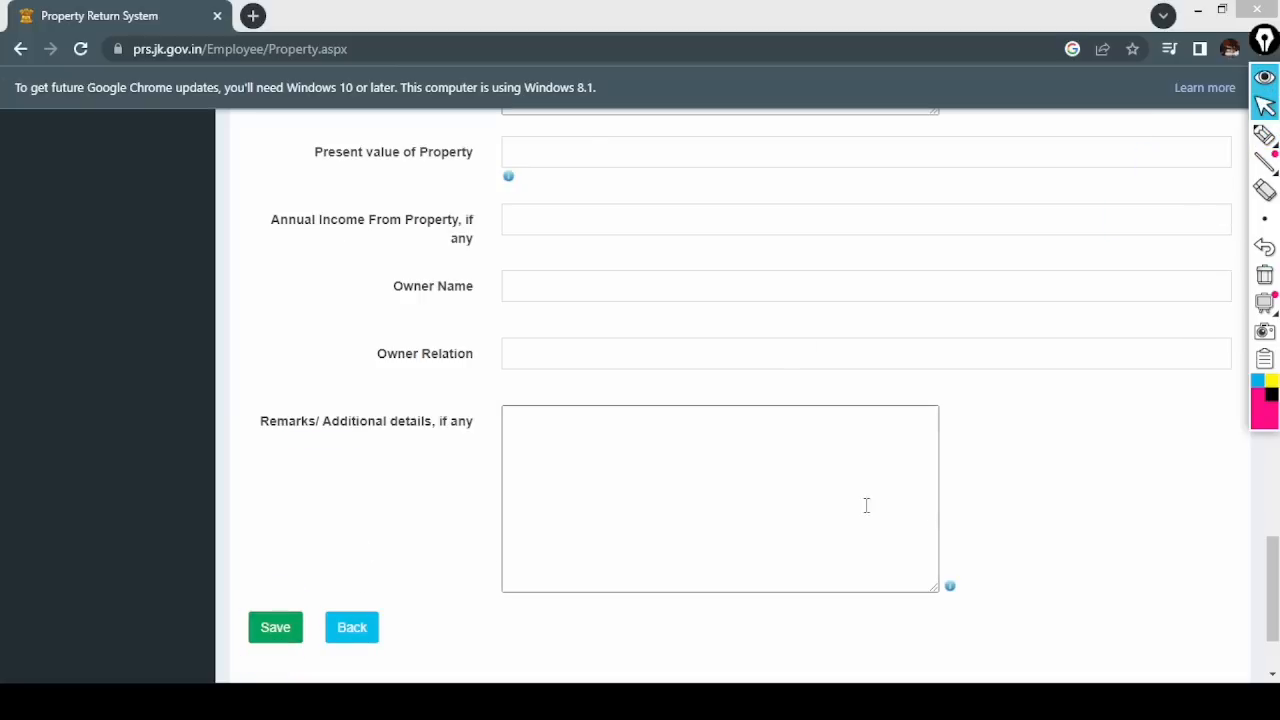
# - Recheck Immovable Property and its sub-type at the top, then return to the Dashboard's Apply page
pyautogui.scroll(7, 1020, 546)
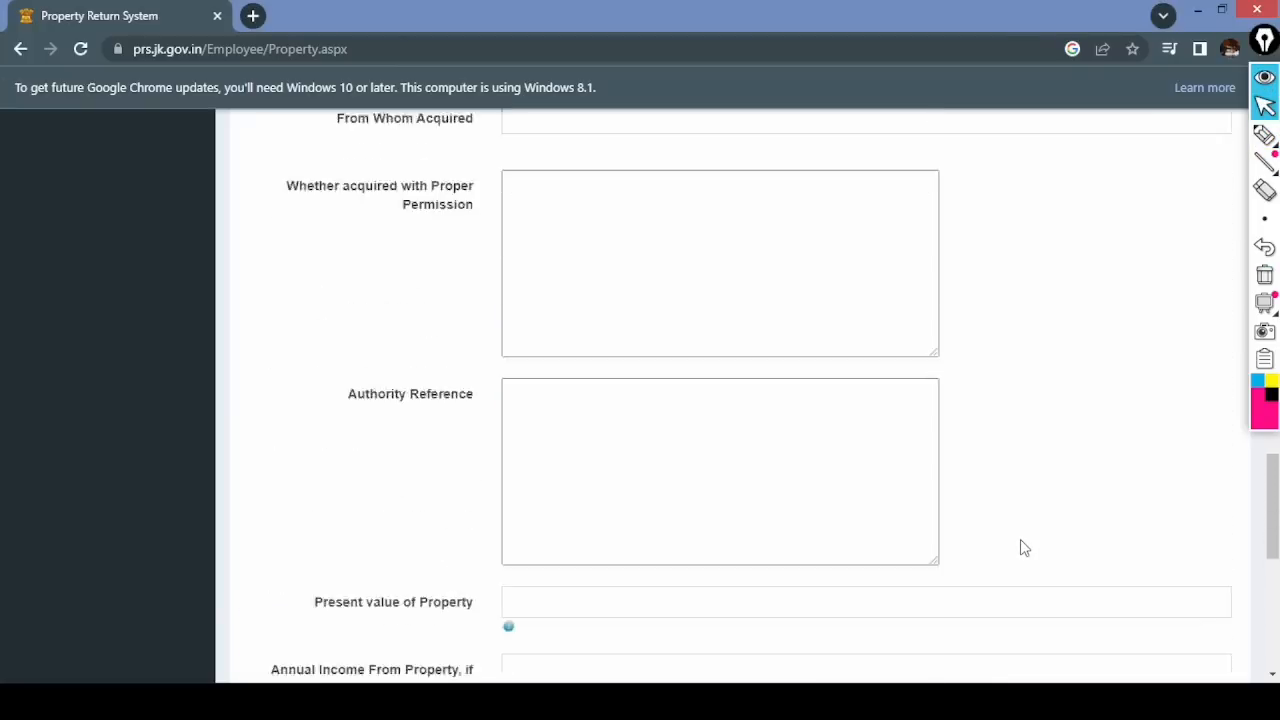
pyautogui.scroll(6, 1022, 546)
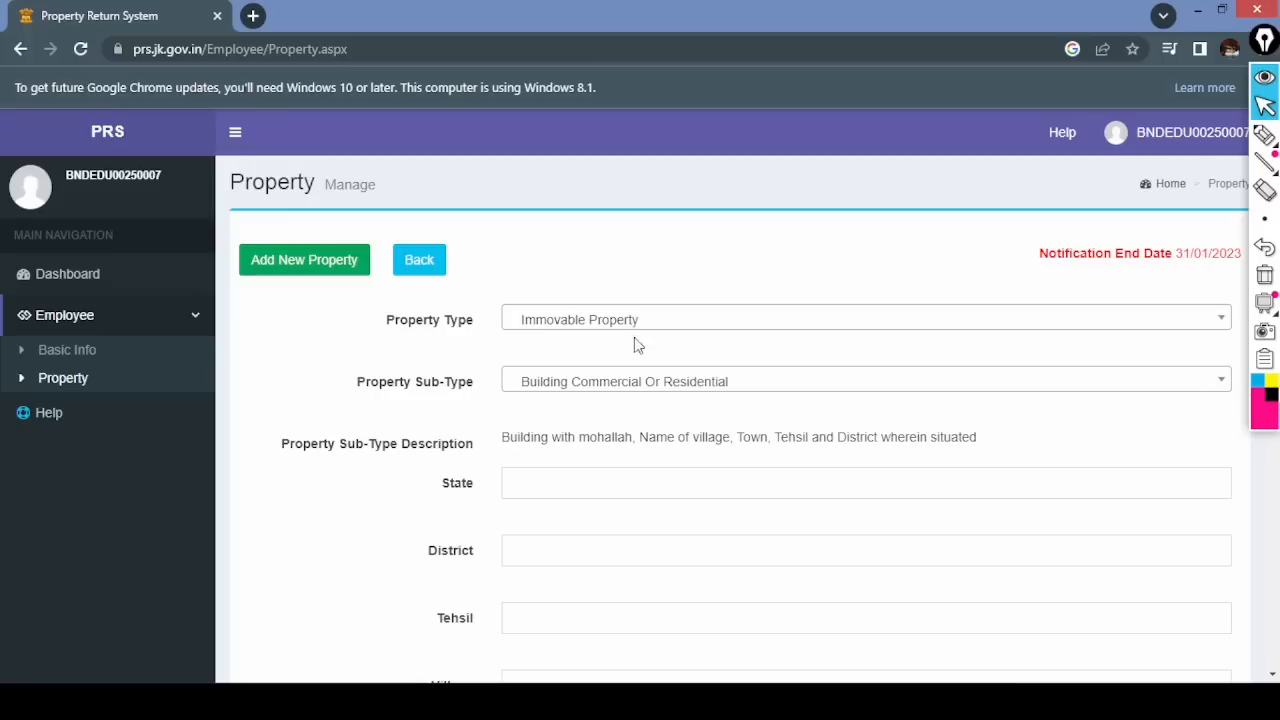
pyautogui.click(644, 325)
pyautogui.click(571, 471)
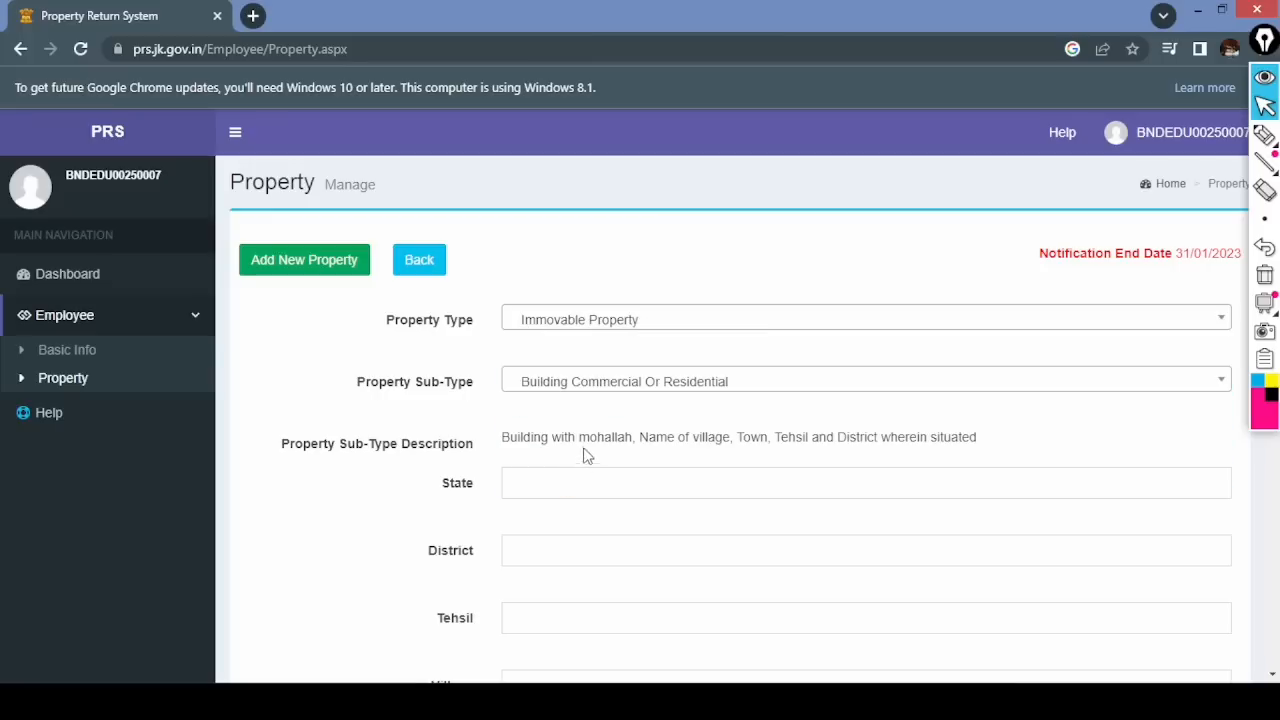
pyautogui.click(590, 388)
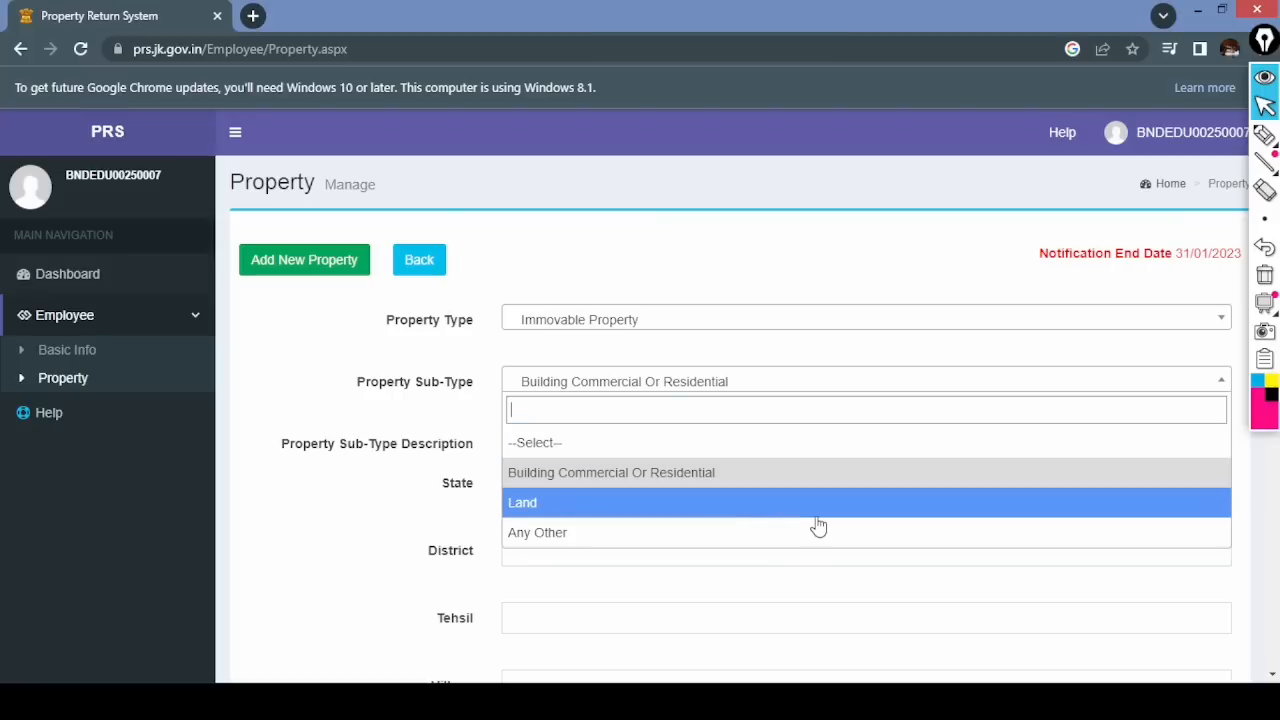
pyautogui.click(85, 284)
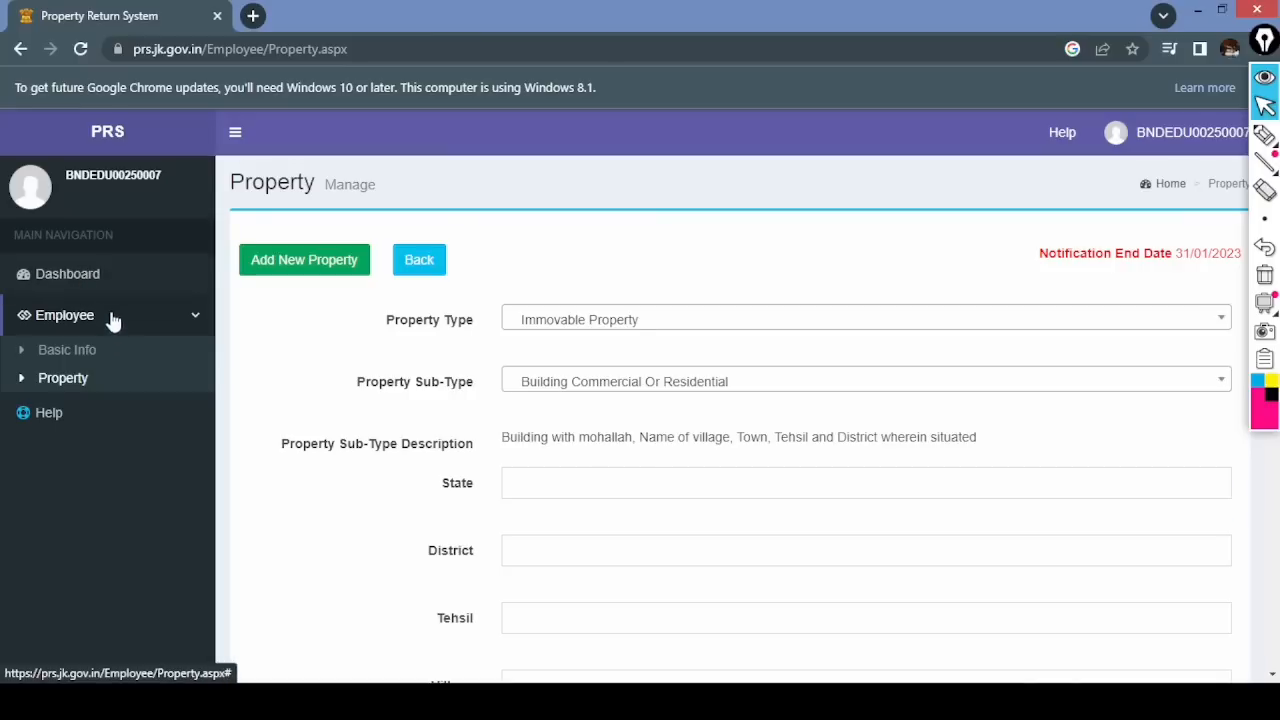
pyautogui.click(88, 285)
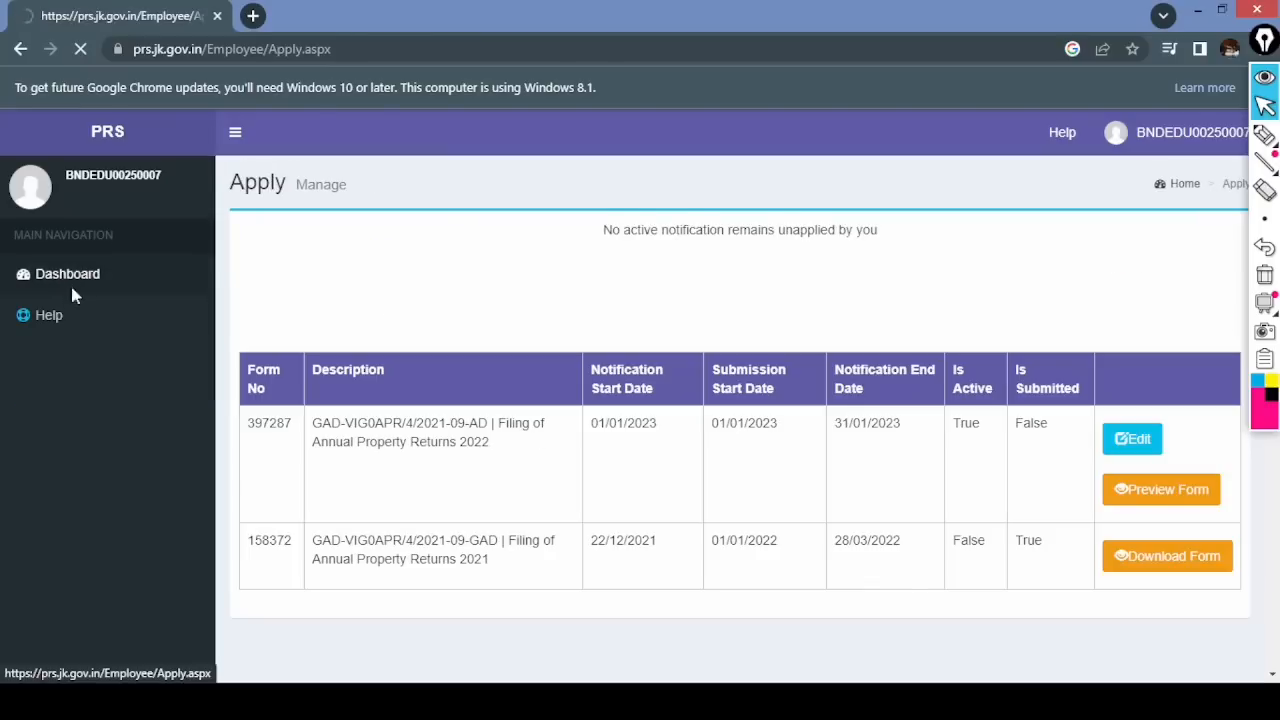